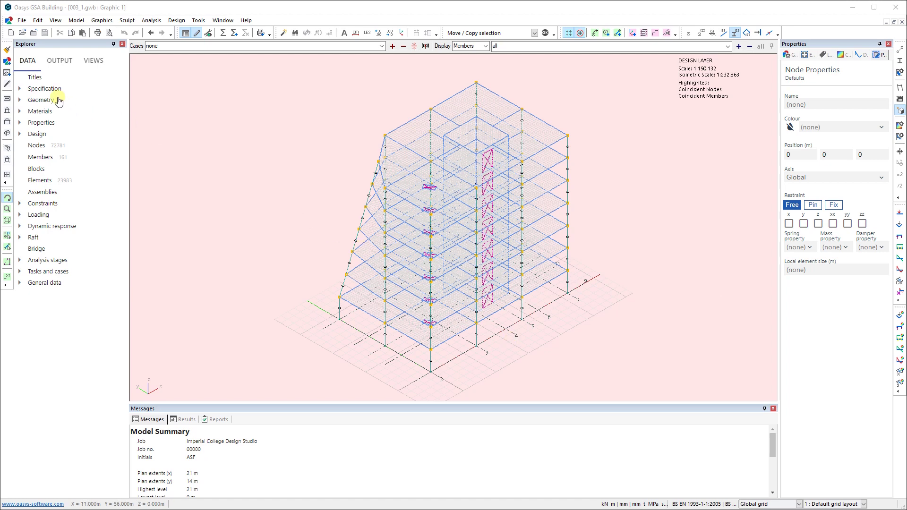
Define a grid plane named "4th floor" with type General, axis Global and an elevation of 12 m.
{"action": "left_click", "coordinate": [19, 89]}
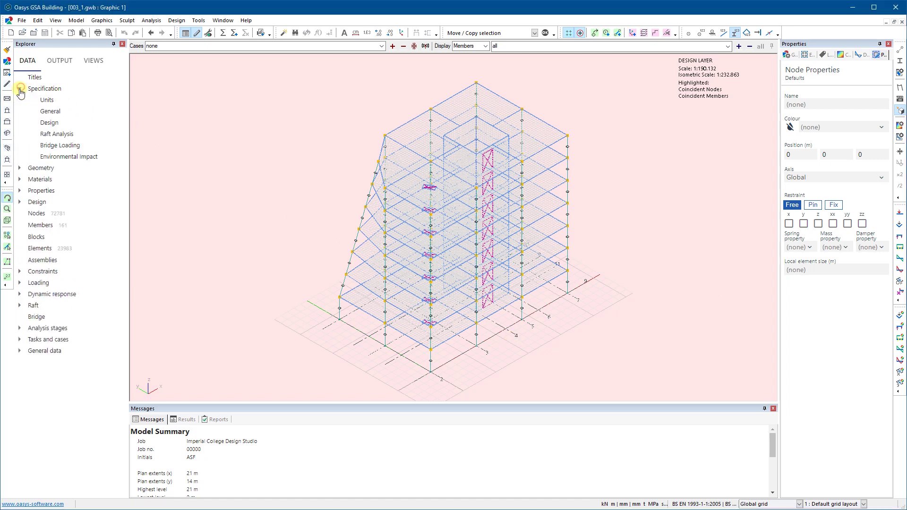
{"action": "left_click", "coordinate": [19, 89]}
{"action": "left_click", "coordinate": [20, 100]}
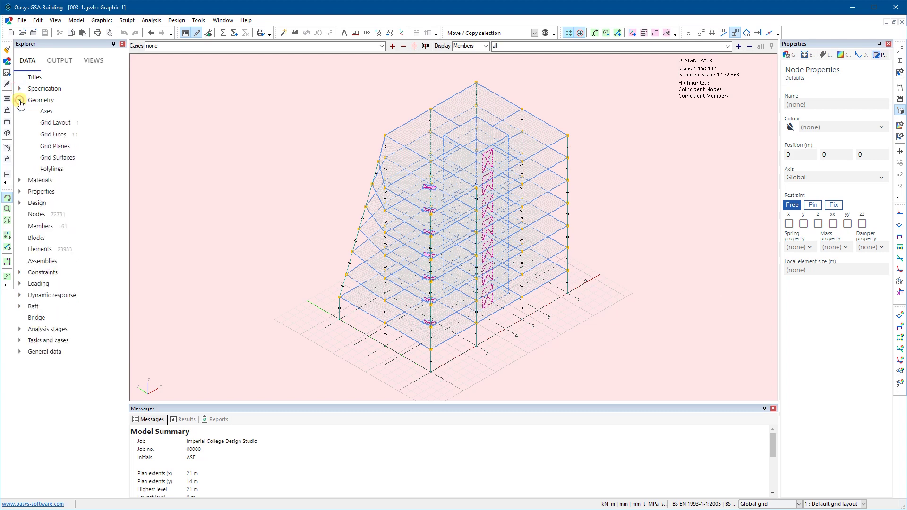
{"action": "double_click", "coordinate": [55, 147]}
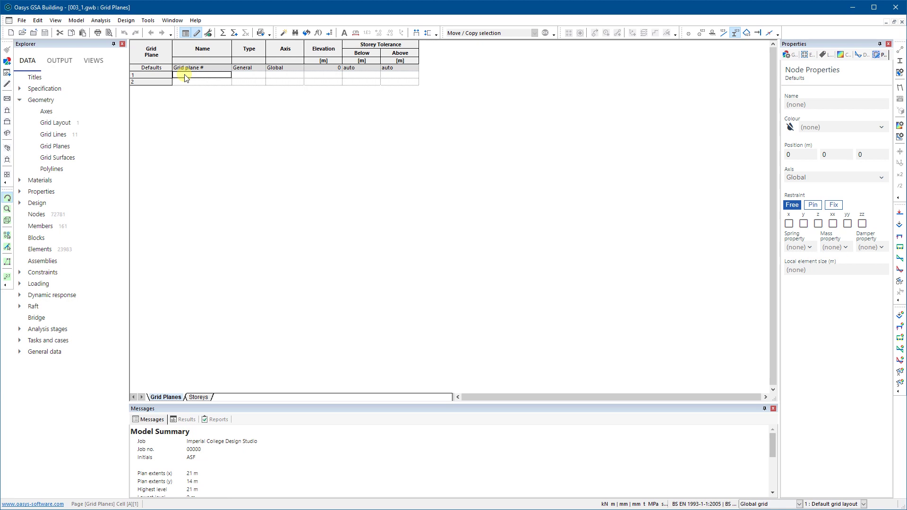
{"action": "type", "text": "4"}
{"action": "key", "text": "Tab"}
{"action": "key", "text": "Tab"}
{"action": "key", "text": "Tab"}
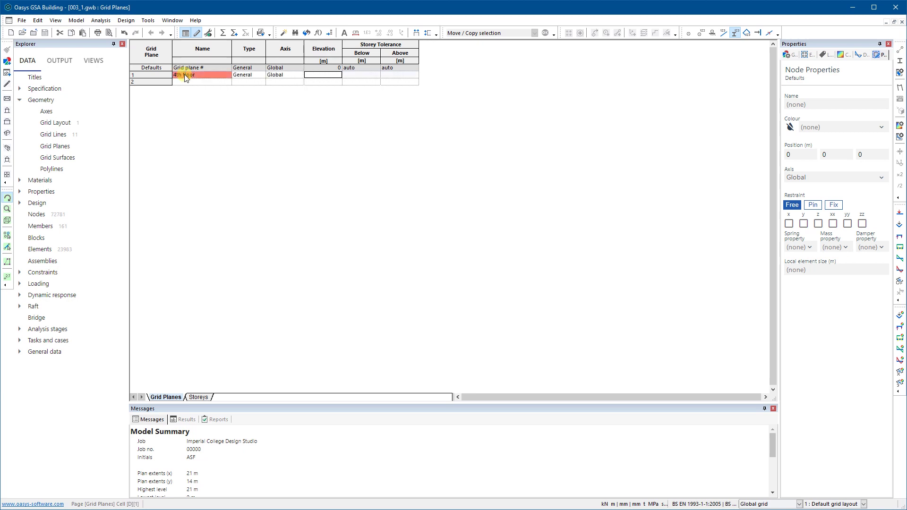
{"action": "type", "text": "12"}
{"action": "key", "text": "Return"}
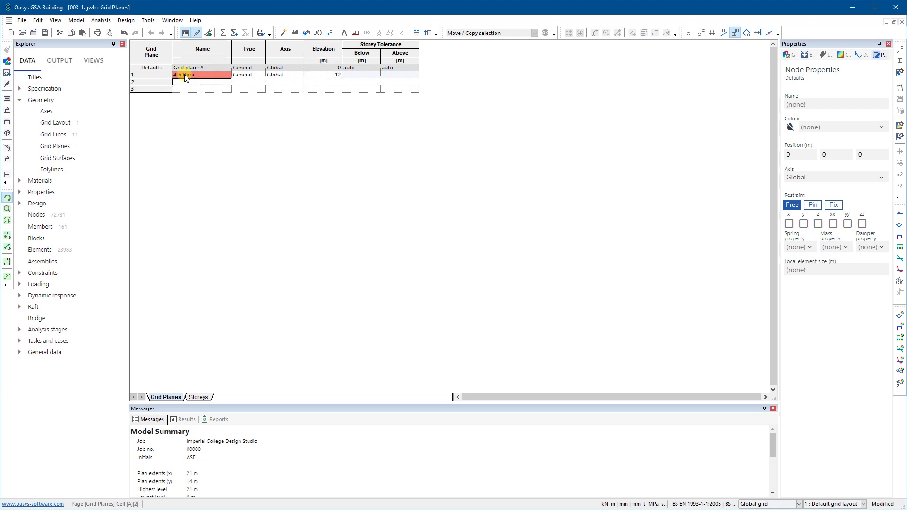
{"action": "left_click", "coordinate": [902, 23]}
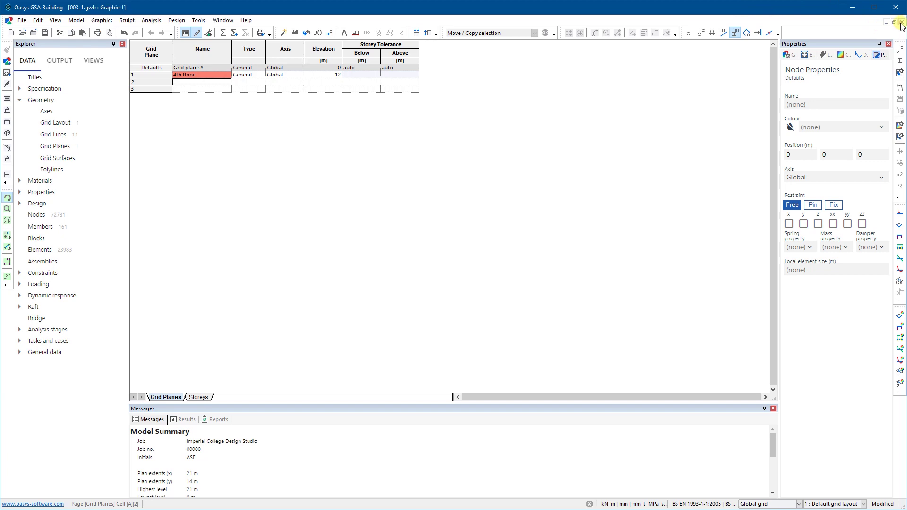
Set the current grid to the 4th floor grid plane and inspect it in the building model.
{"action": "mouse_move", "coordinate": [440, 279]}
{"action": "left_mouse_down"}
{"action": "mouse_move", "coordinate": [449, 260]}
{"action": "mouse_move", "coordinate": [441, 269]}
{"action": "left_mouse_up"}
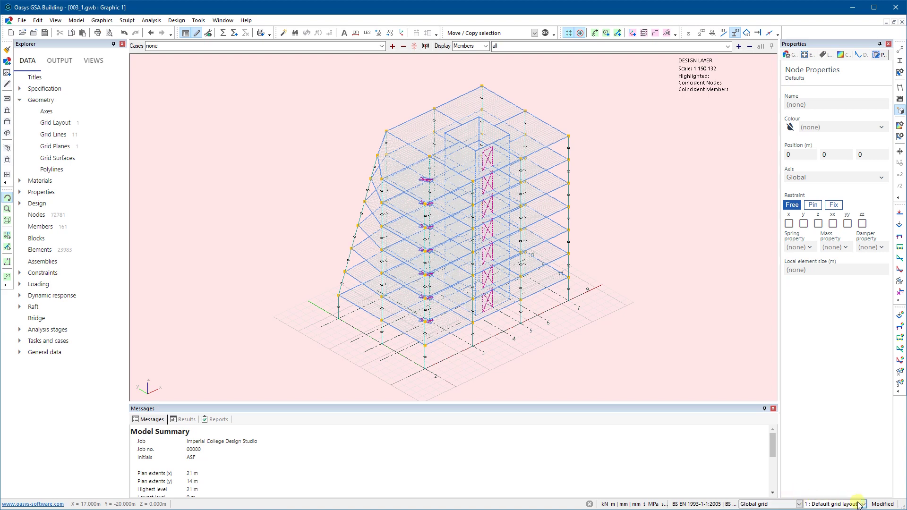
{"action": "left_click", "coordinate": [799, 504]}
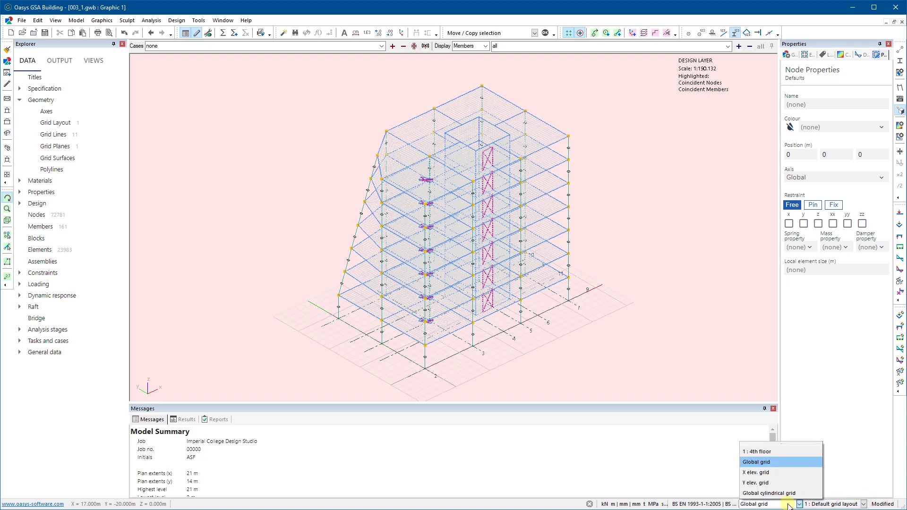
{"action": "left_click", "coordinate": [758, 452]}
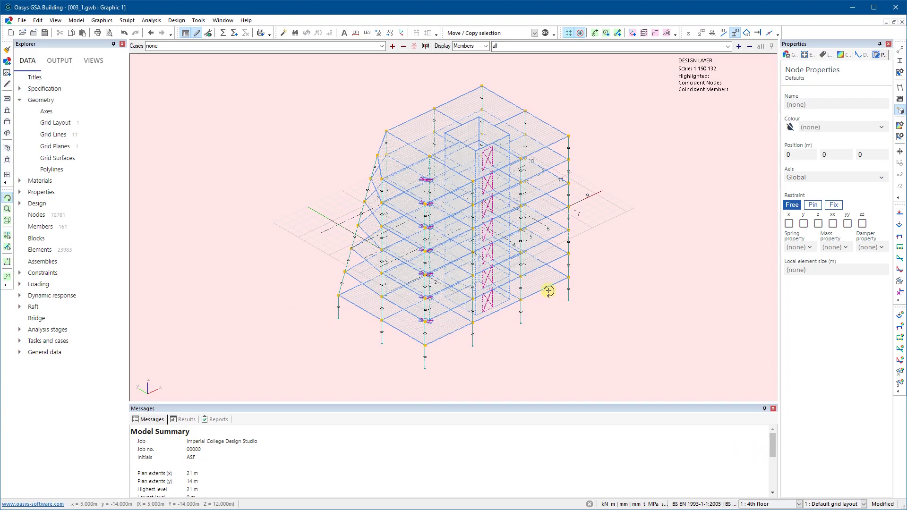
{"action": "left_click_drag", "start_coordinate": [348, 249], "coordinate": [483, 107]}
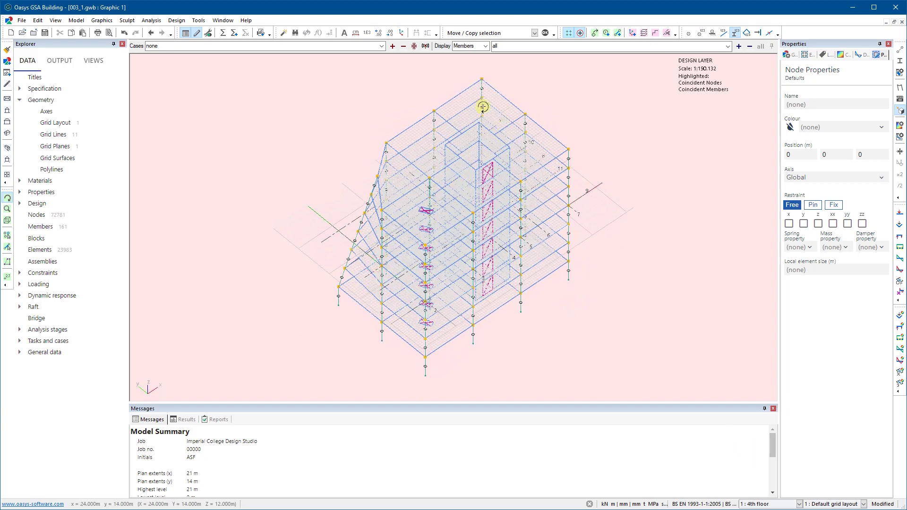
Turn the drawn grid off and back on to check its location within the building.
{"action": "left_click", "coordinate": [569, 33]}
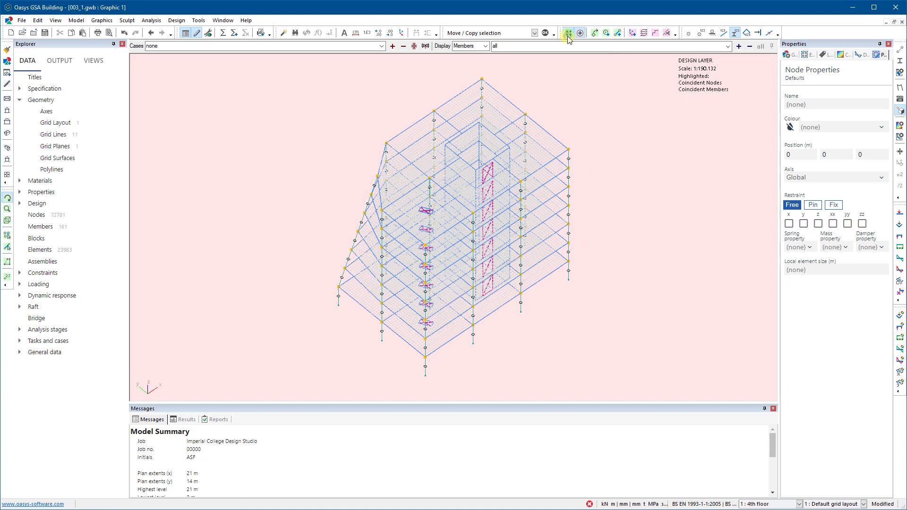
{"action": "left_click", "coordinate": [569, 33]}
{"action": "left_click", "coordinate": [569, 33]}
{"action": "left_click", "coordinate": [568, 33]}
{"action": "mouse_move", "coordinate": [577, 205]}
{"action": "left_mouse_down"}
{"action": "mouse_move", "coordinate": [591, 203]}
{"action": "mouse_move", "coordinate": [584, 236]}
{"action": "left_mouse_up"}
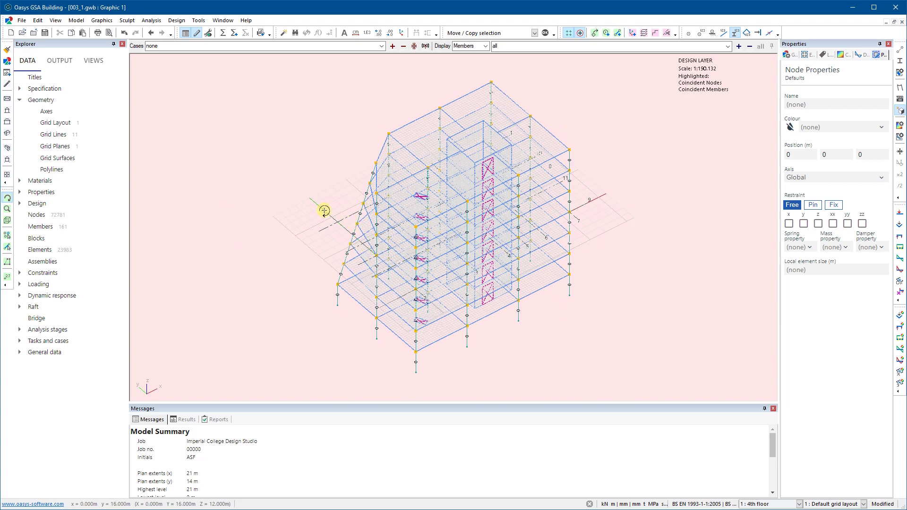
{"action": "mouse_move", "coordinate": [323, 215]}
{"action": "left_mouse_down"}
{"action": "mouse_move", "coordinate": [324, 233]}
{"action": "mouse_move", "coordinate": [336, 207]}
{"action": "mouse_move", "coordinate": [328, 217]}
{"action": "left_mouse_up"}
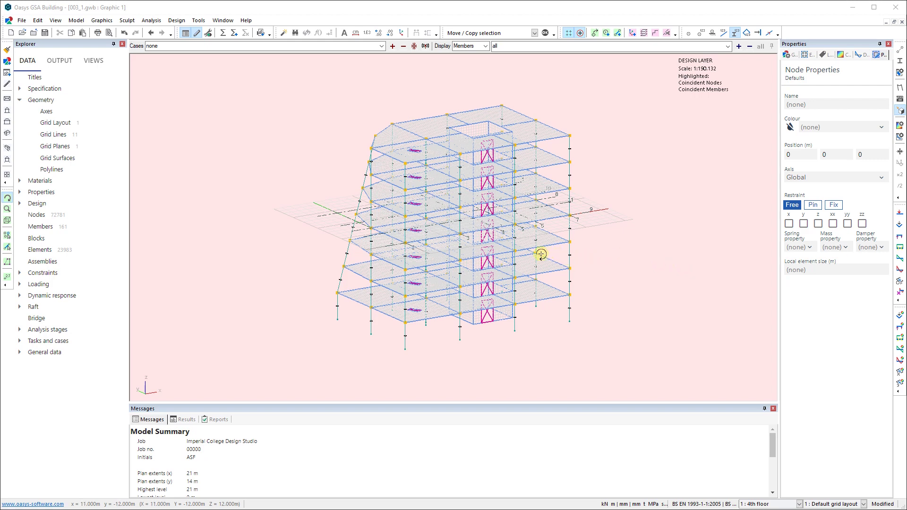
{"action": "left_click_drag", "start_coordinate": [541, 253], "coordinate": [513, 244]}
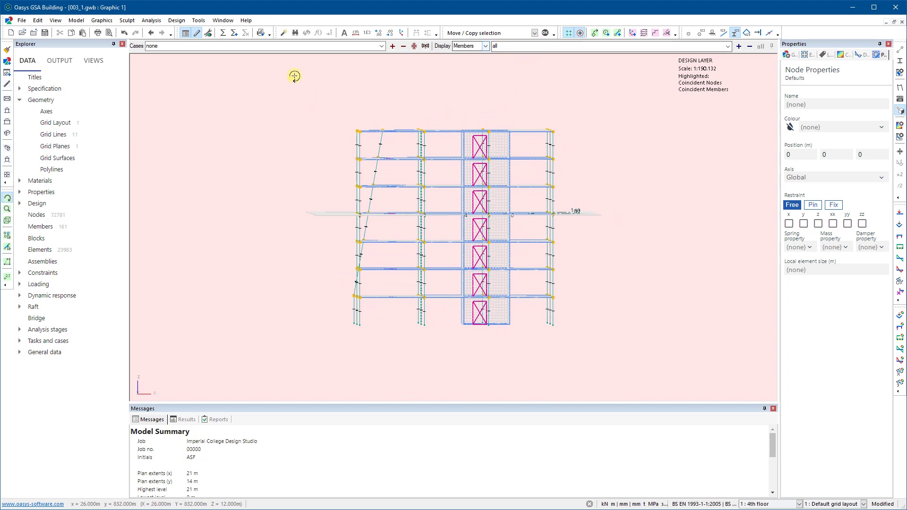
Display only the elements in the "4th floor" list and view the storey in 3D.
{"action": "left_click", "coordinate": [485, 46]}
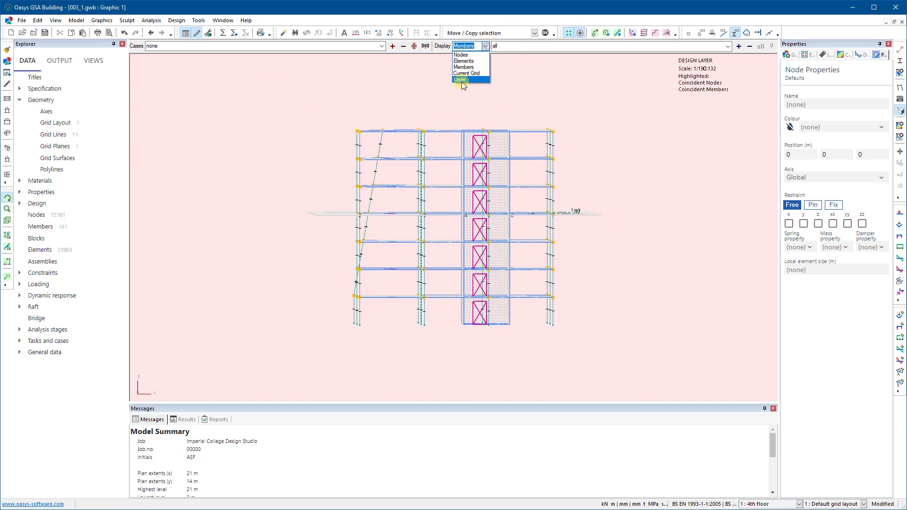
{"action": "left_click", "coordinate": [464, 61]}
{"action": "left_click", "coordinate": [727, 46]}
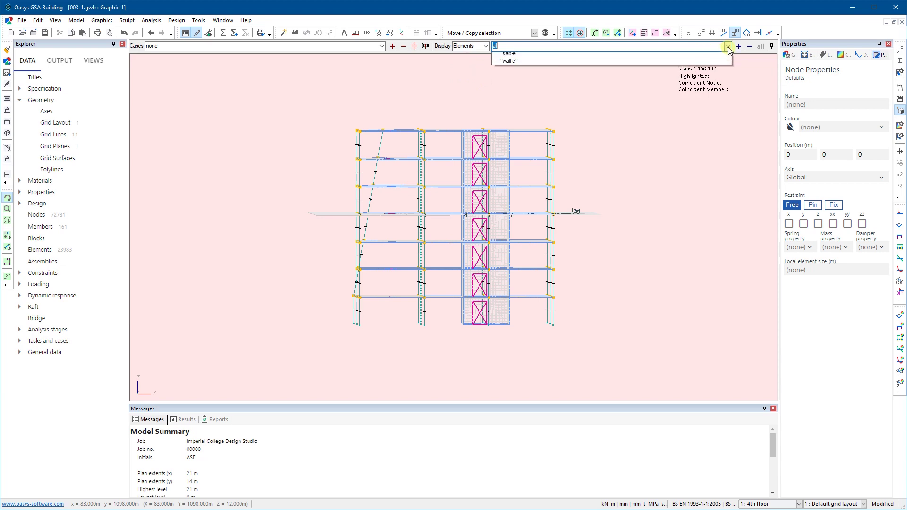
{"action": "left_click", "coordinate": [515, 63]}
{"action": "left_click", "coordinate": [537, 72]}
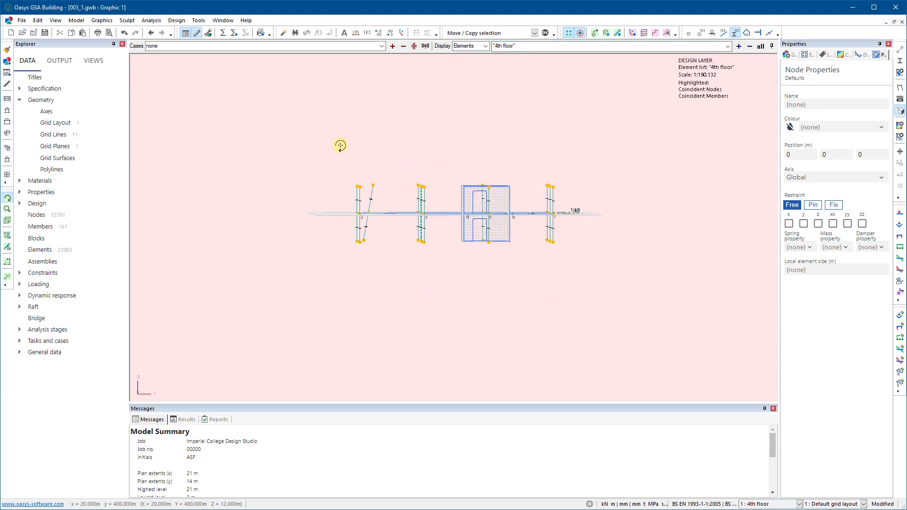
{"action": "left_click_drag", "start_coordinate": [341, 146], "coordinate": [362, 184]}
{"action": "left_click_drag", "start_coordinate": [591, 174], "coordinate": [360, 268]}
{"action": "scroll", "coordinate": [360, 268], "scroll_direction": "up", "scroll_amount": 3}
{"action": "scroll", "coordinate": [354, 275], "scroll_direction": "down", "scroll_amount": 2}
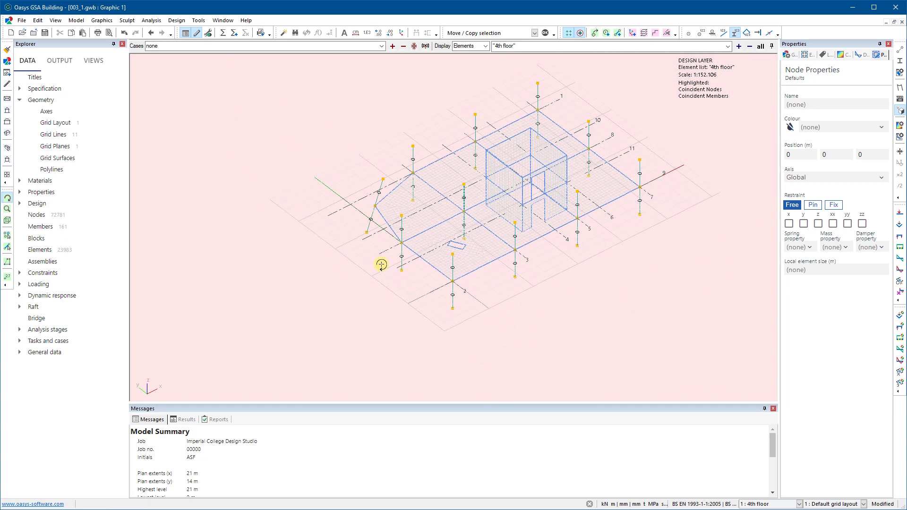
Delete the elements generated from all members, check the analysis layer and return to the design layer.
{"action": "left_click", "coordinate": [76, 20]}
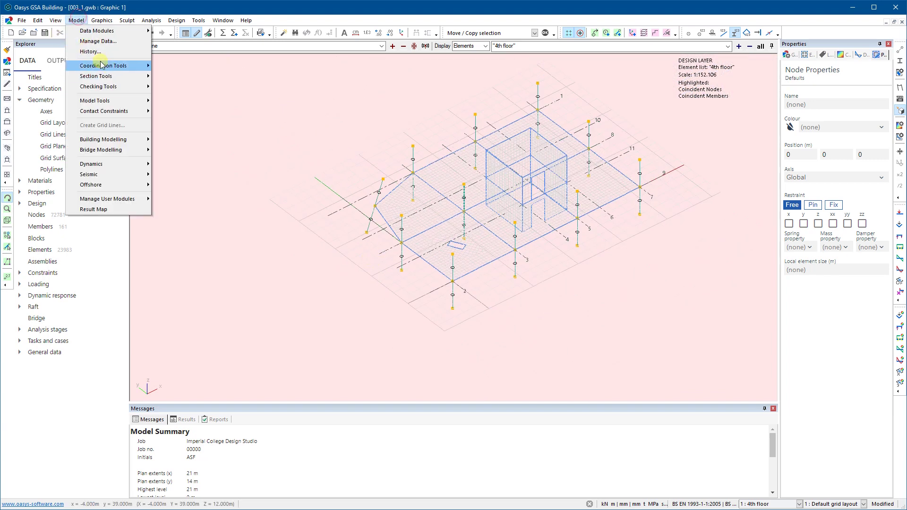
{"action": "mouse_move", "coordinate": [101, 67]}
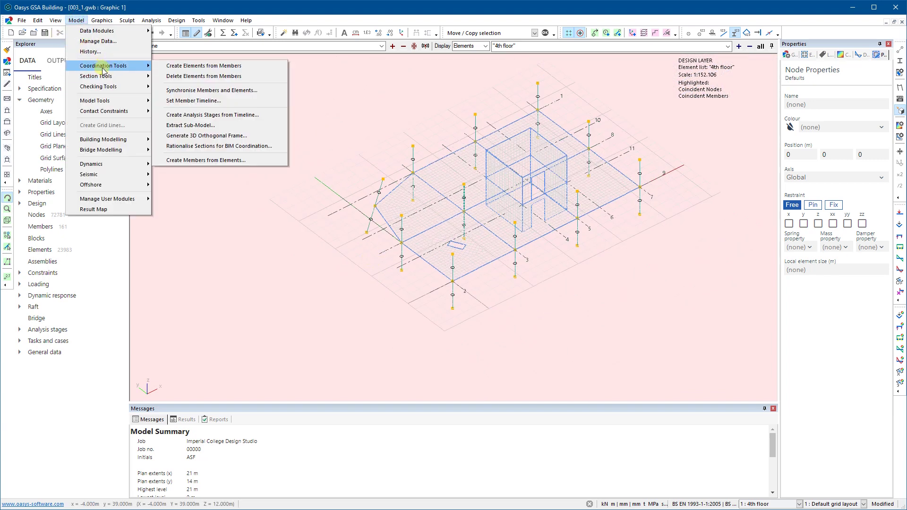
{"action": "left_click", "coordinate": [189, 77]}
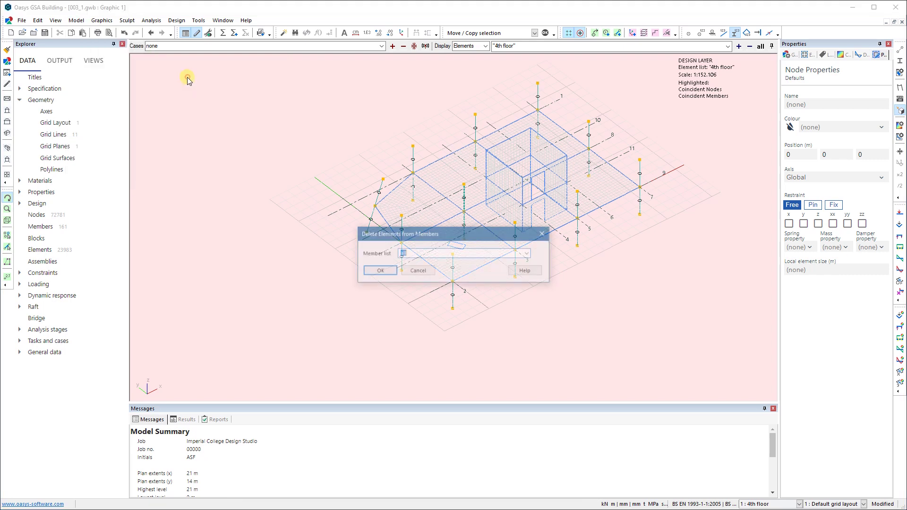
{"action": "left_click", "coordinate": [379, 272]}
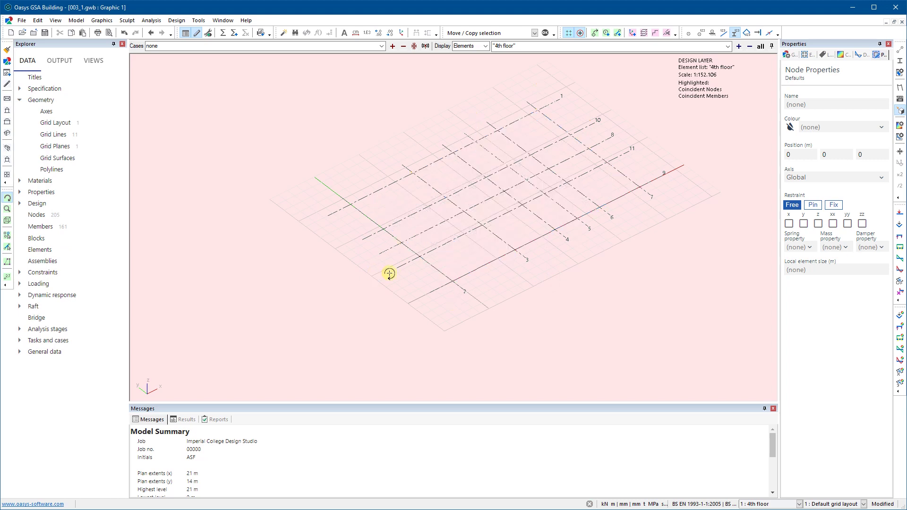
{"action": "key", "text": "Tab"}
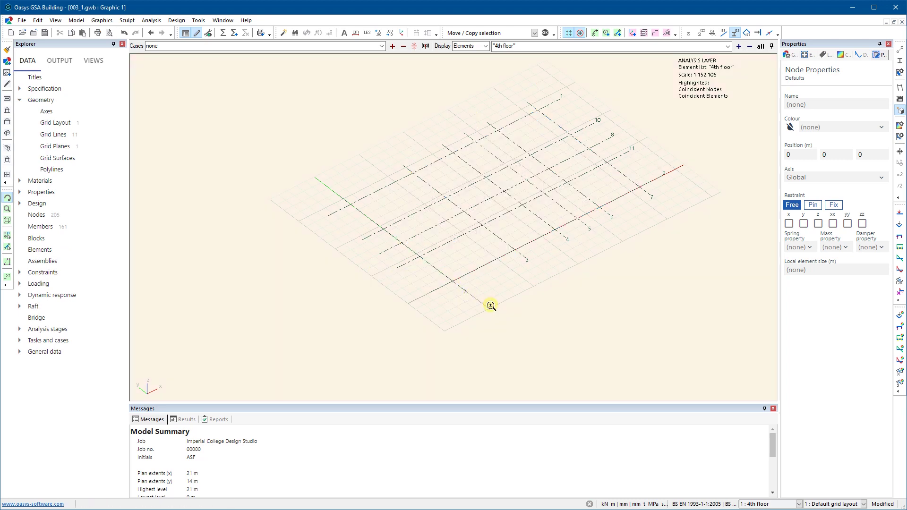
{"action": "key", "text": "Tab"}
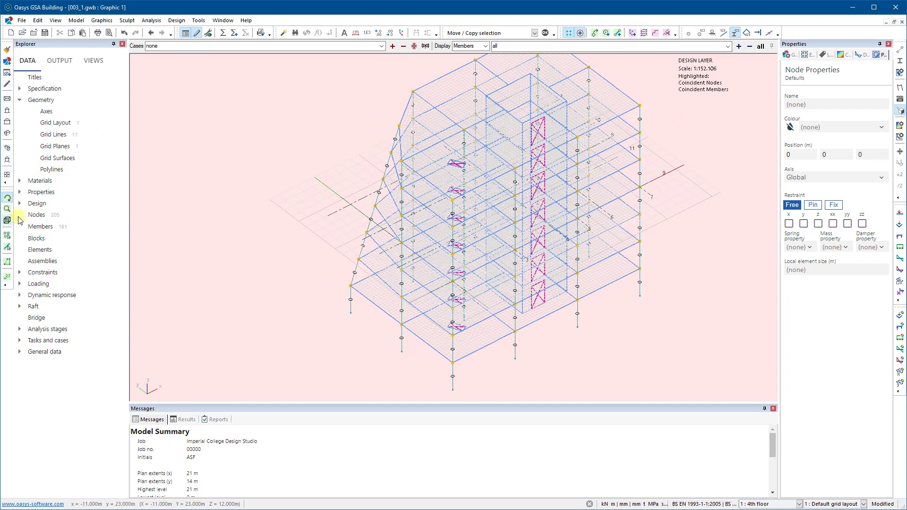
Filter the display to the members in the "slab" list and turn the model to an elevation view.
{"action": "mouse_move", "coordinate": [514, 206]}
{"action": "left_mouse_down"}
{"action": "mouse_move", "coordinate": [495, 171]}
{"action": "mouse_move", "coordinate": [484, 179]}
{"action": "mouse_move", "coordinate": [504, 194]}
{"action": "left_mouse_up"}
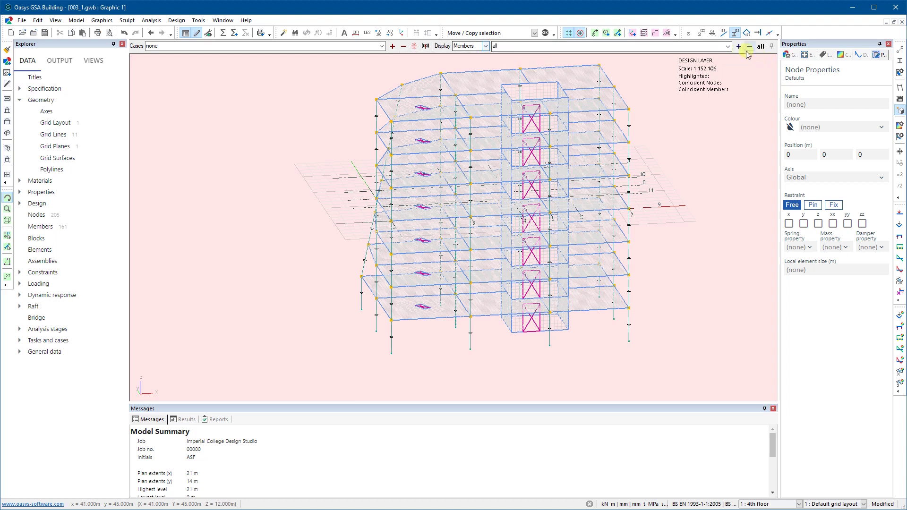
{"action": "left_click", "coordinate": [728, 46]}
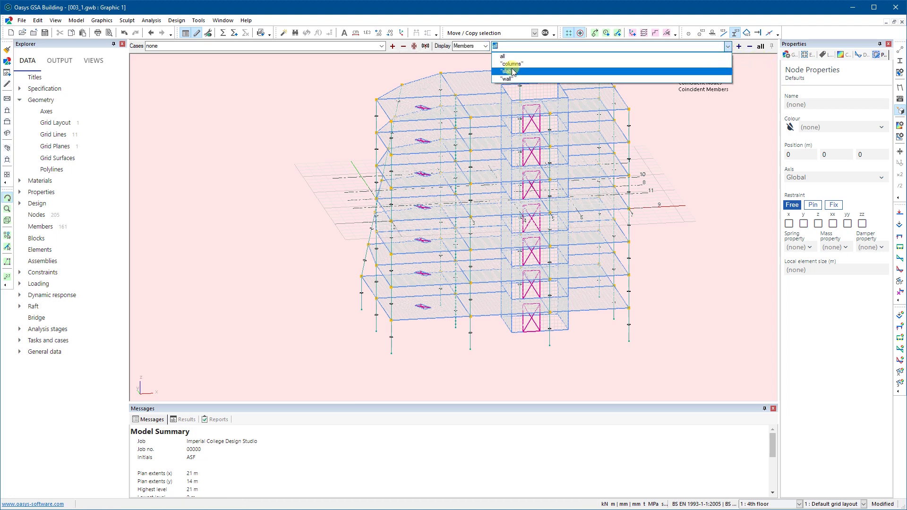
{"action": "left_click", "coordinate": [508, 71]}
{"action": "left_click_drag", "start_coordinate": [354, 186], "coordinate": [338, 186]}
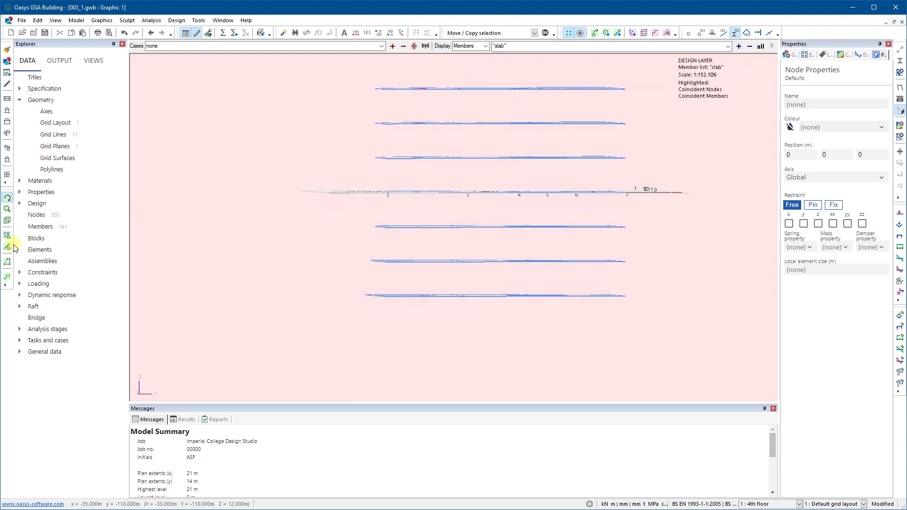
Limit the displayed volume to the 4th-floor slab, excluding the slabs of all other storeys.
{"action": "left_click", "coordinate": [7, 220]}
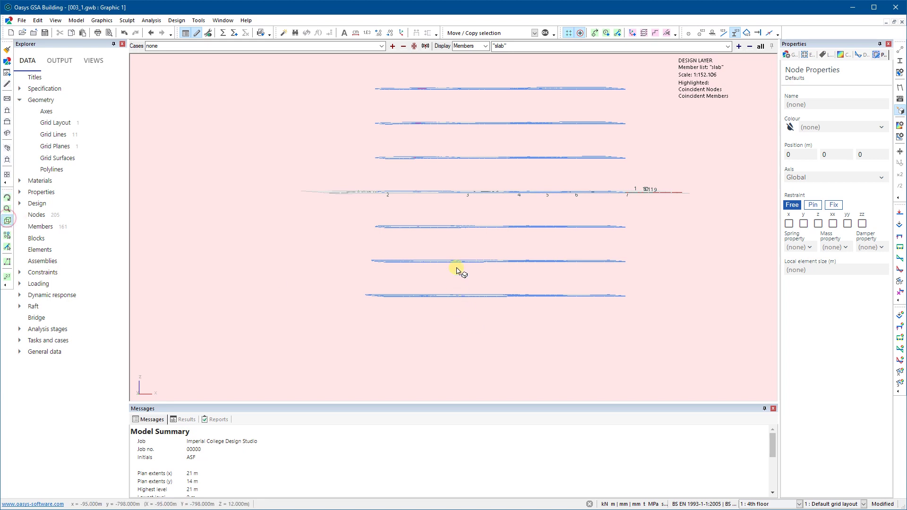
{"action": "left_click_drag", "start_coordinate": [712, 215], "coordinate": [458, 241]}
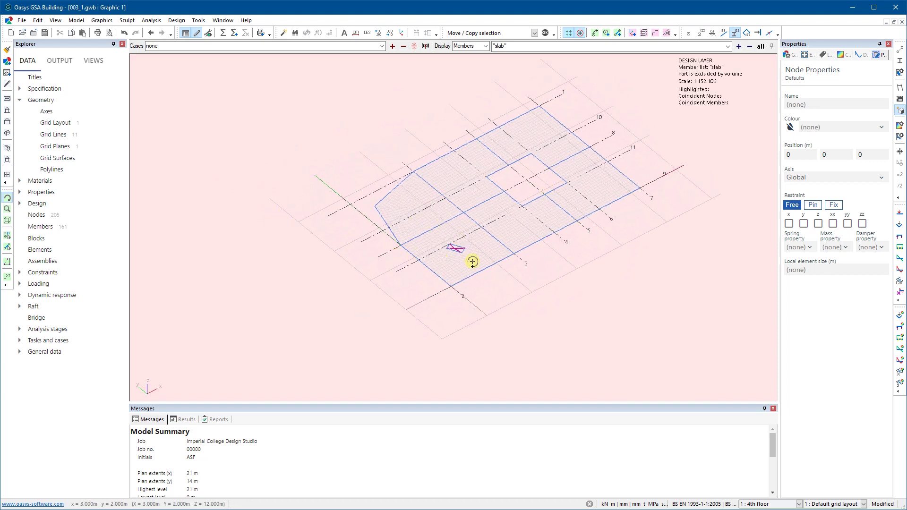
{"action": "scroll", "coordinate": [468, 261], "scroll_direction": "up", "scroll_amount": 2}
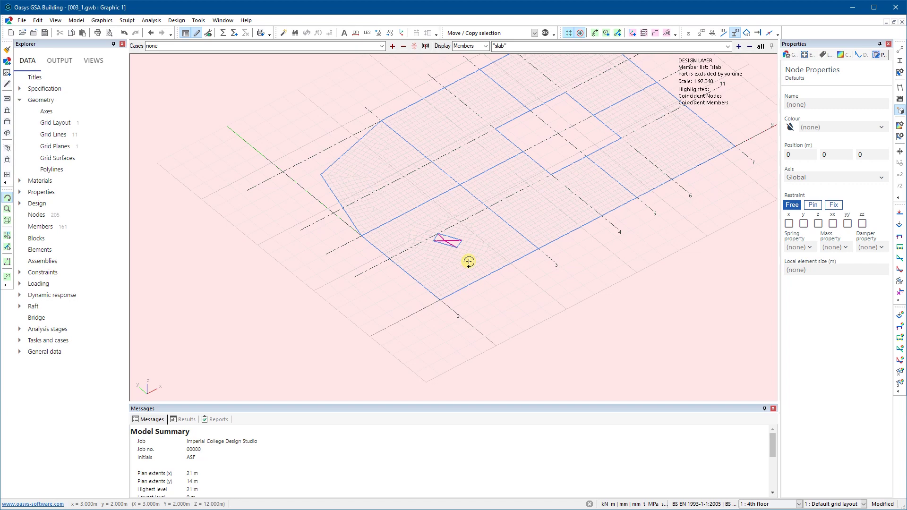
{"action": "scroll", "coordinate": [408, 276], "scroll_direction": "up", "scroll_amount": 2}
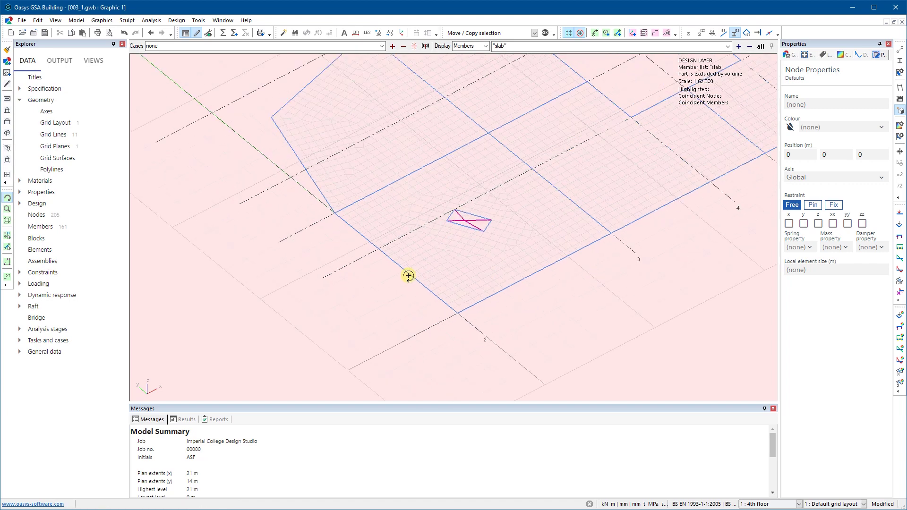
{"action": "left_click_drag", "start_coordinate": [402, 276], "coordinate": [350, 239]}
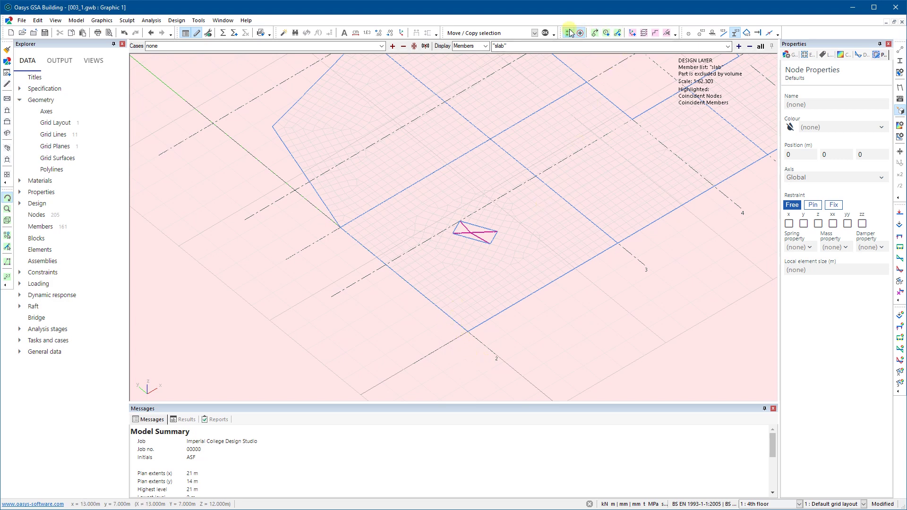
Start sculpting 1D members on the 4th-floor slab and display the nodes together with their ID labels.
{"action": "left_click", "coordinate": [127, 21]}
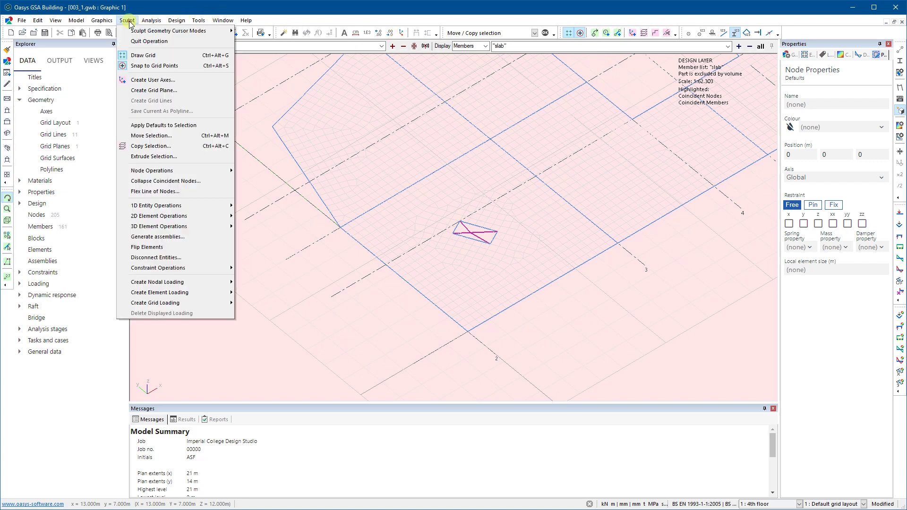
{"action": "left_click", "coordinate": [647, 14]}
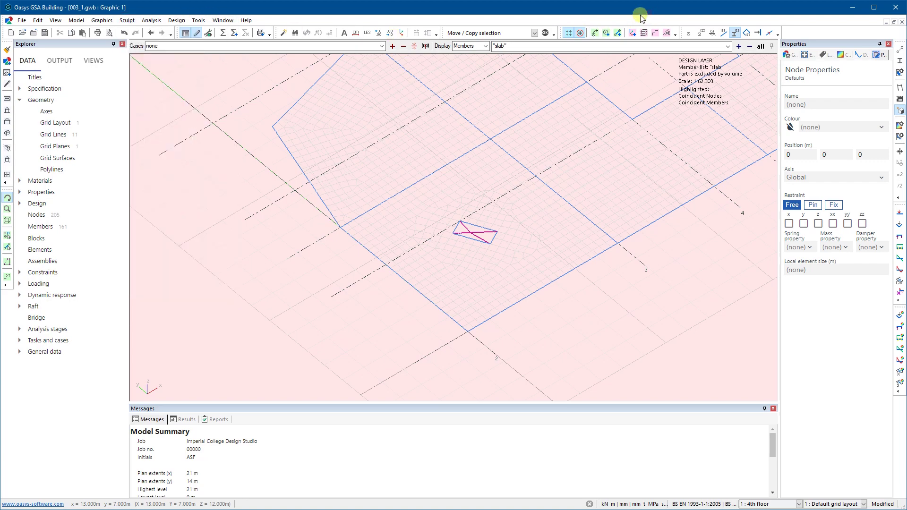
{"action": "left_click", "coordinate": [617, 35]}
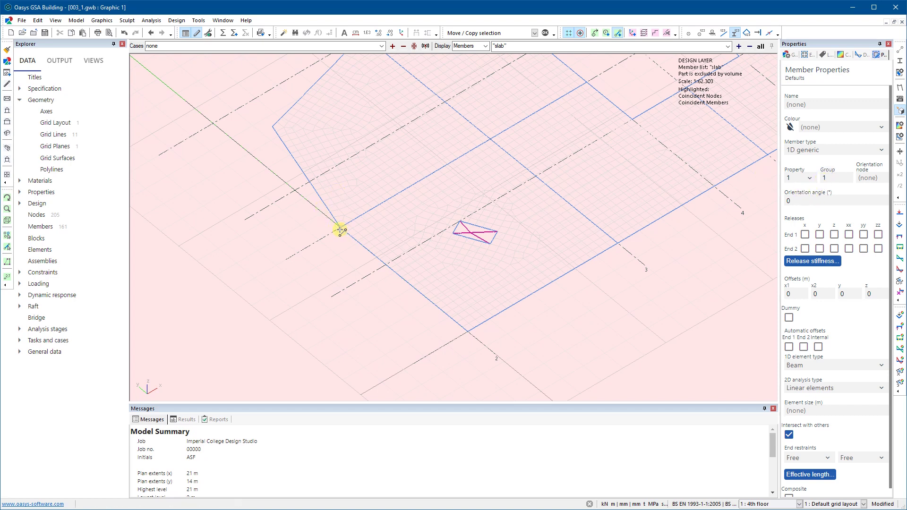
{"action": "scroll", "coordinate": [342, 229], "scroll_direction": "up", "scroll_amount": 1}
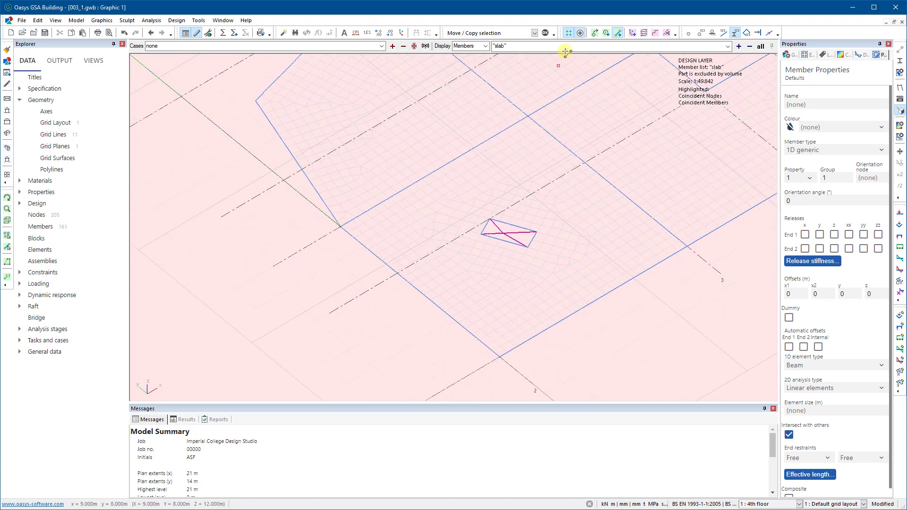
{"action": "left_click", "coordinate": [690, 34]}
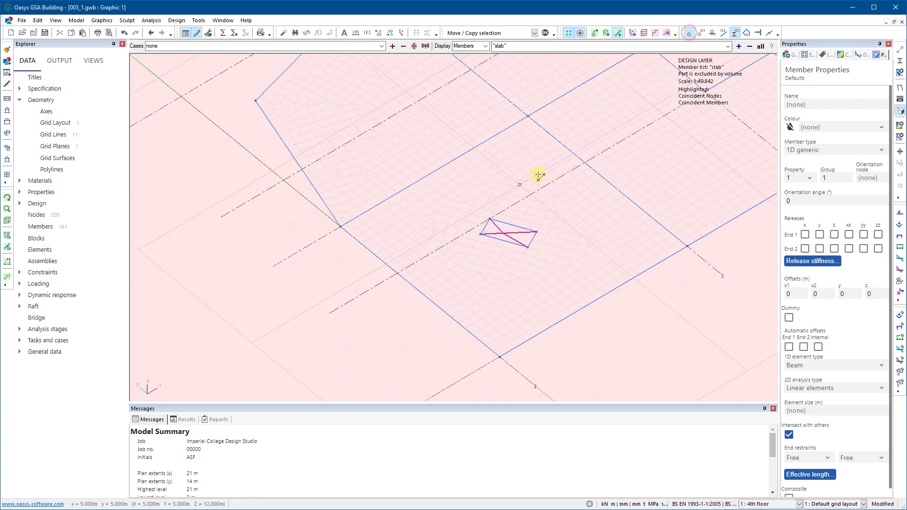
{"action": "scroll", "coordinate": [373, 216], "scroll_direction": "up", "scroll_amount": 1}
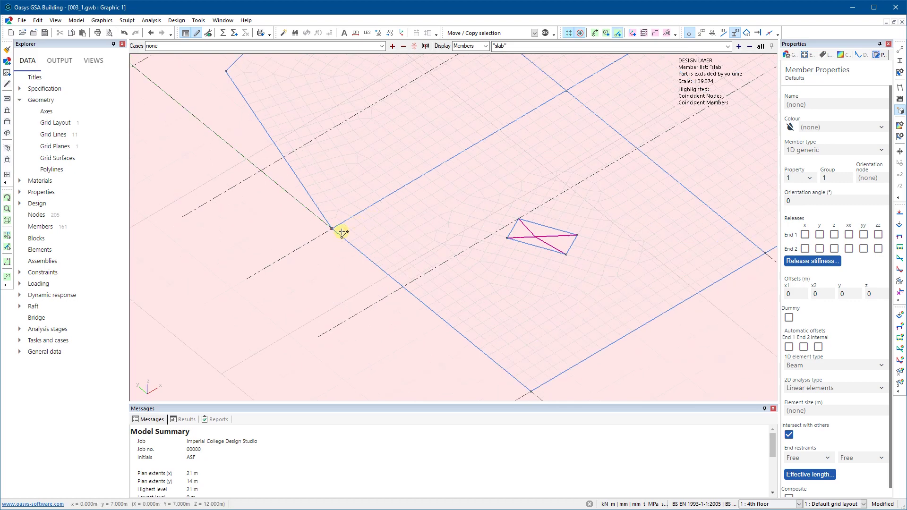
{"action": "left_click", "coordinate": [703, 32]}
{"action": "scroll", "coordinate": [458, 278], "scroll_direction": "down", "scroll_amount": 2}
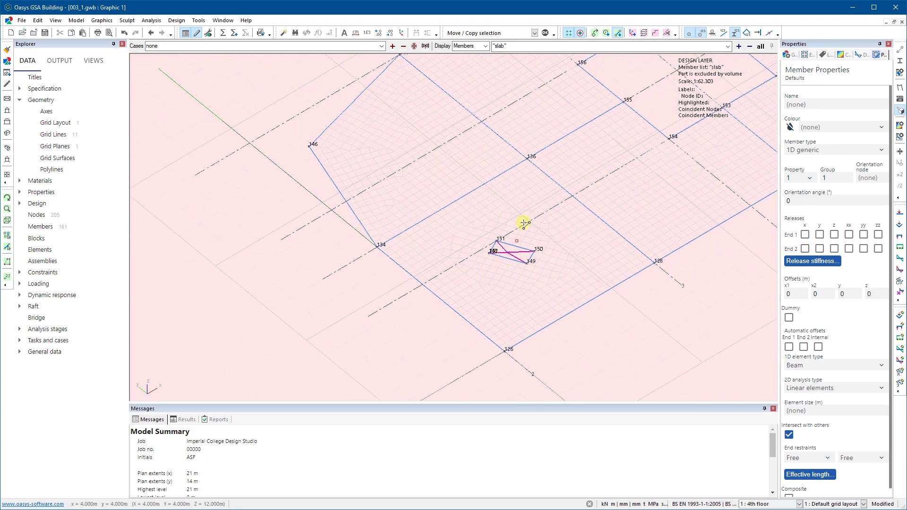
{"action": "scroll", "coordinate": [433, 324], "scroll_direction": "up", "scroll_amount": 1}
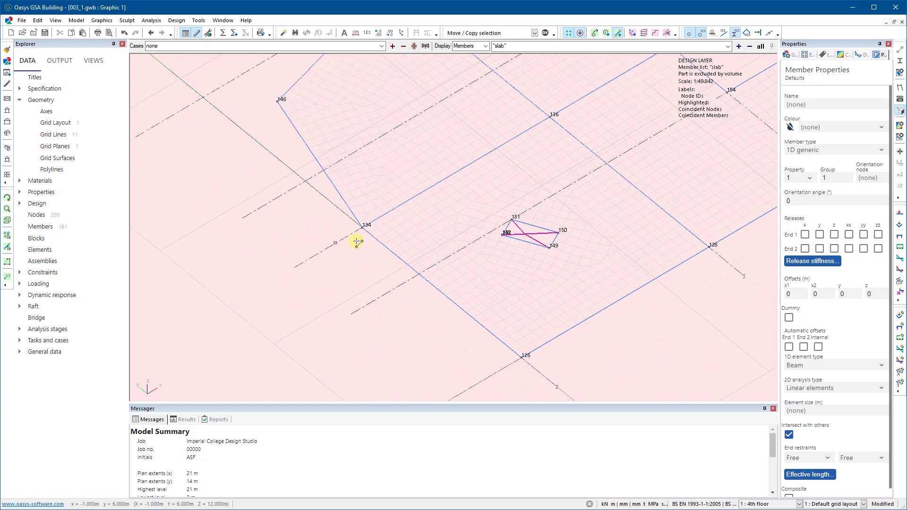
Add a 1D member along the slab edge from node 134 to node 126 and shrink the displayed members.
{"action": "left_click", "coordinate": [360, 228]}
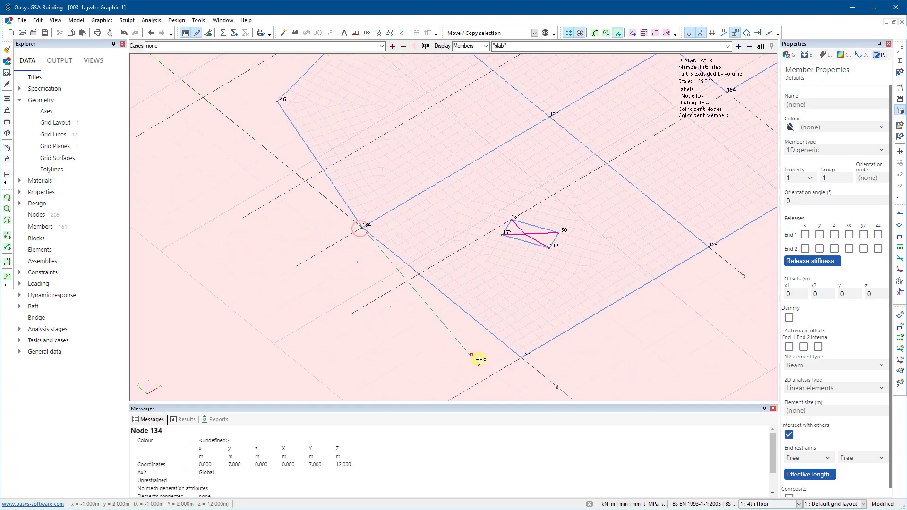
{"action": "left_click", "coordinate": [513, 361]}
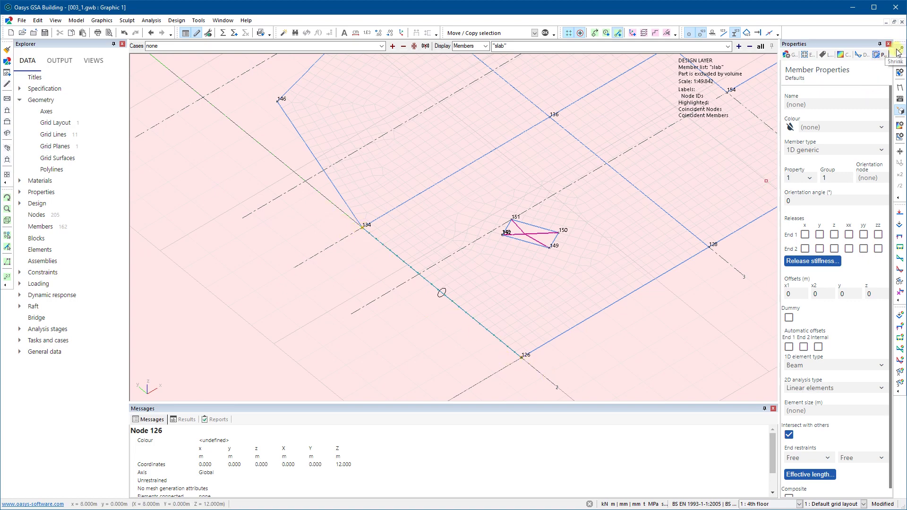
{"action": "left_click", "coordinate": [899, 50]}
{"action": "scroll", "coordinate": [468, 281], "scroll_direction": "up", "scroll_amount": 2}
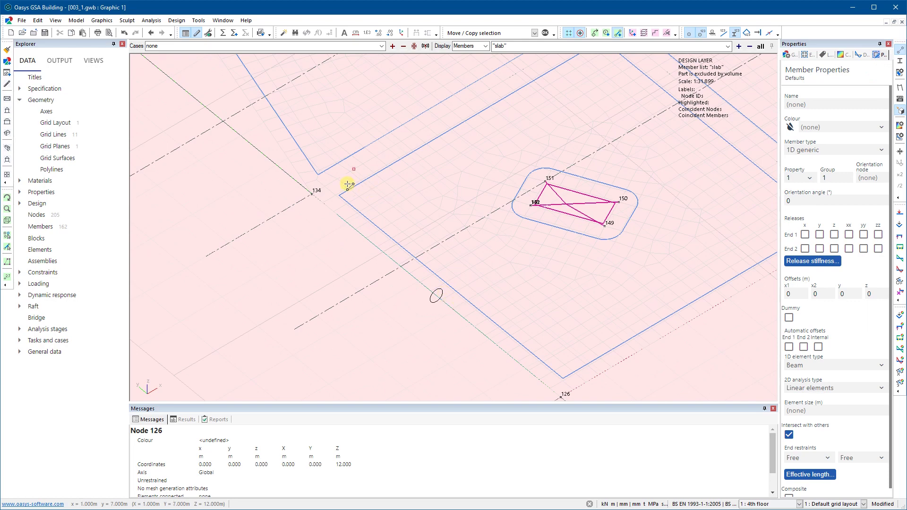
{"action": "scroll", "coordinate": [434, 288], "scroll_direction": "up", "scroll_amount": 2}
{"action": "scroll", "coordinate": [439, 283], "scroll_direction": "up", "scroll_amount": 2}
{"action": "scroll", "coordinate": [428, 279], "scroll_direction": "down", "scroll_amount": 2}
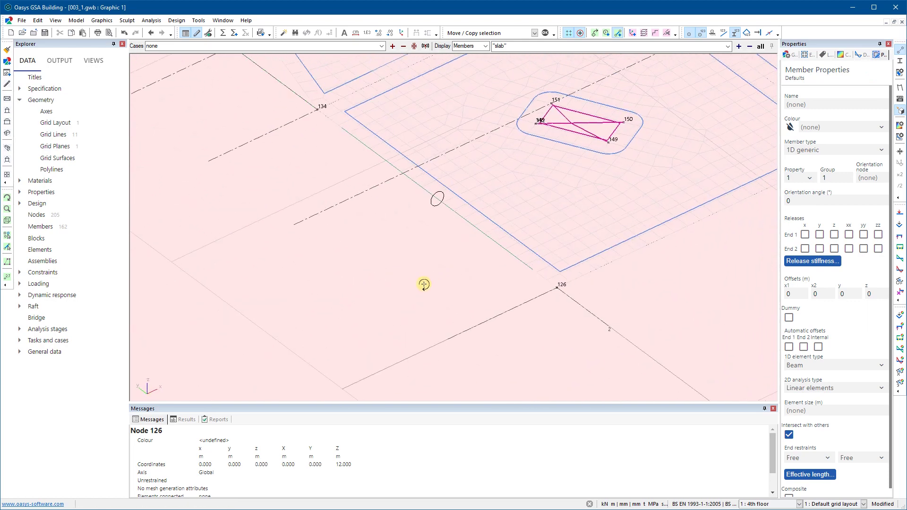
{"action": "scroll", "coordinate": [403, 309], "scroll_direction": "up", "scroll_amount": 1}
{"action": "left_click_drag", "start_coordinate": [403, 309], "coordinate": [398, 314]}
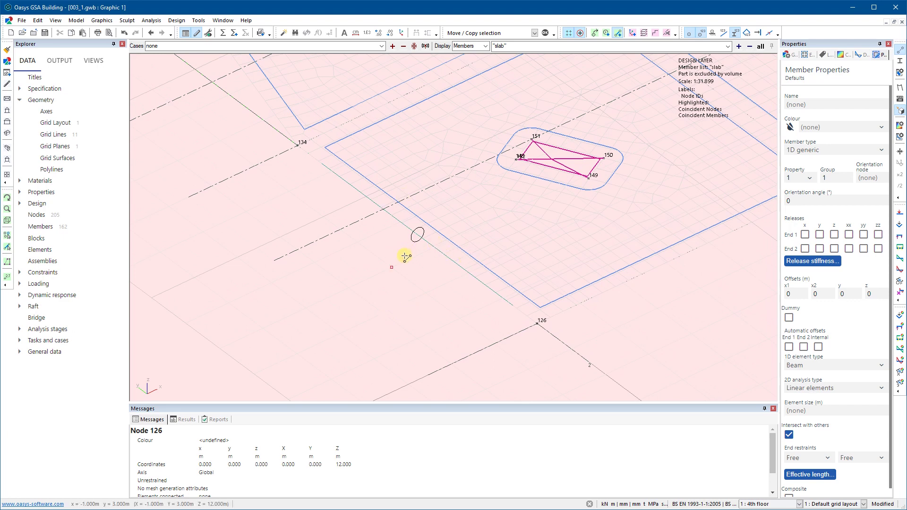
Create a second section property named "500dp x 200 RC beam" with the analysis material 2 : Concrete.
{"action": "left_click", "coordinate": [20, 192]}
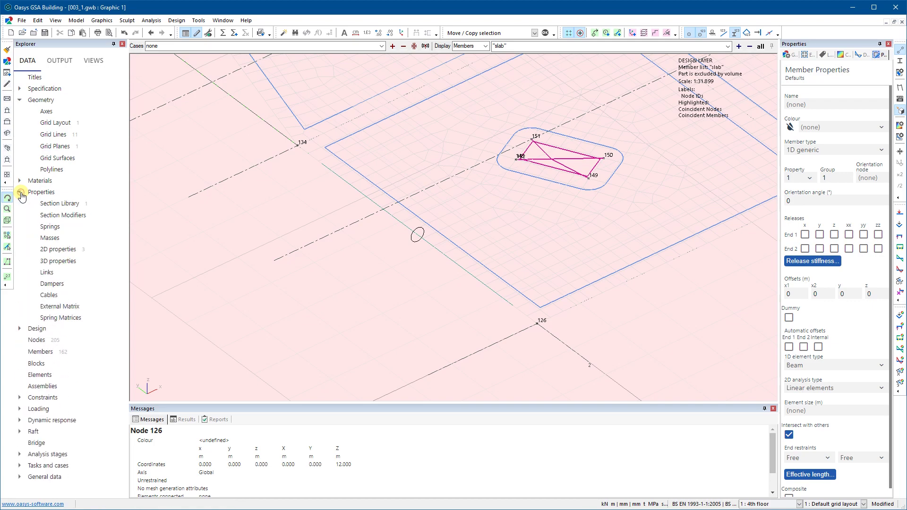
{"action": "double_click", "coordinate": [60, 206]}
{"action": "left_click", "coordinate": [185, 82]}
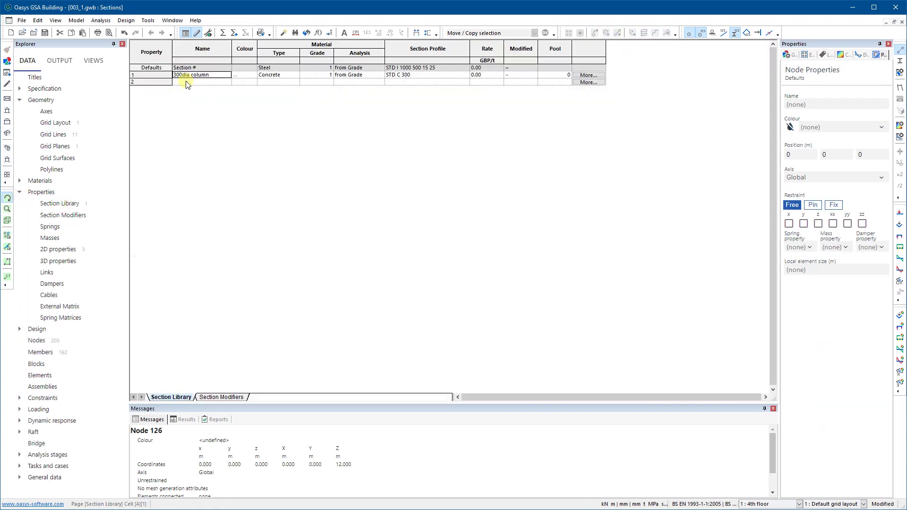
{"action": "left_click", "coordinate": [284, 33]}
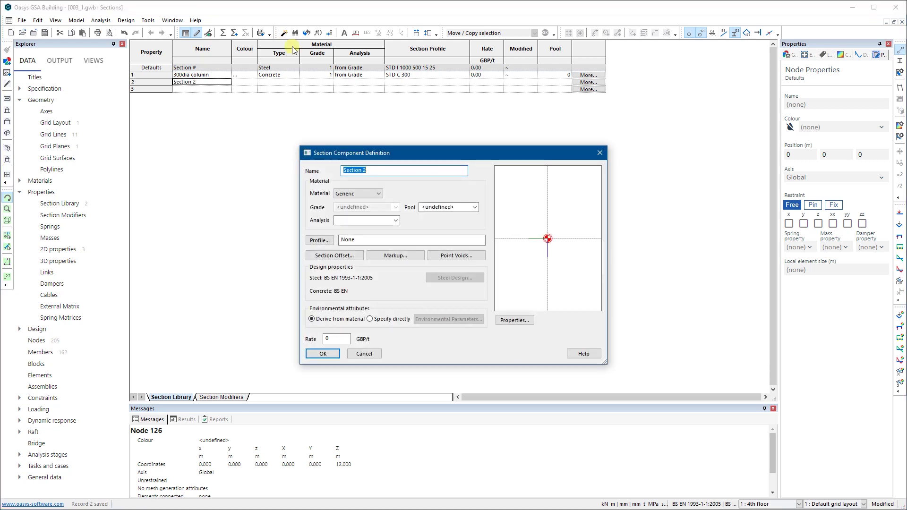
{"action": "type", "text": "500dp x 200 RC beam"}
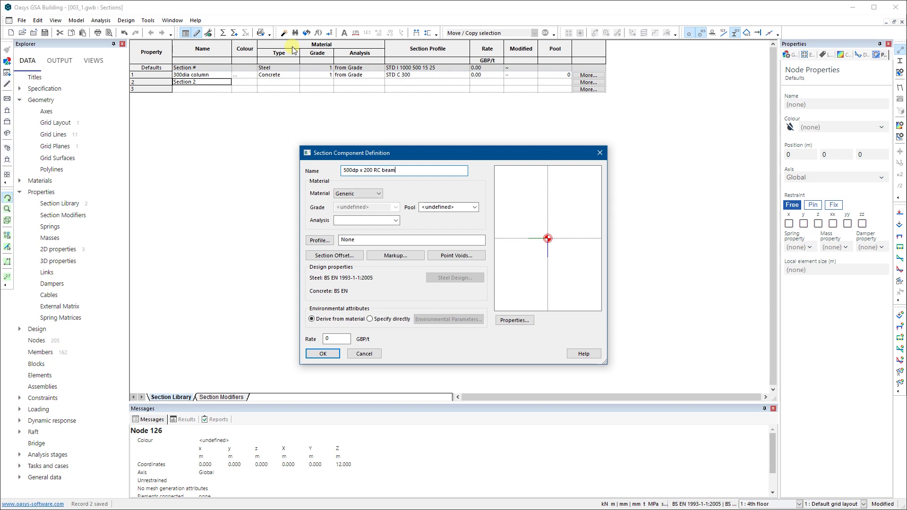
{"action": "left_click", "coordinate": [396, 221]}
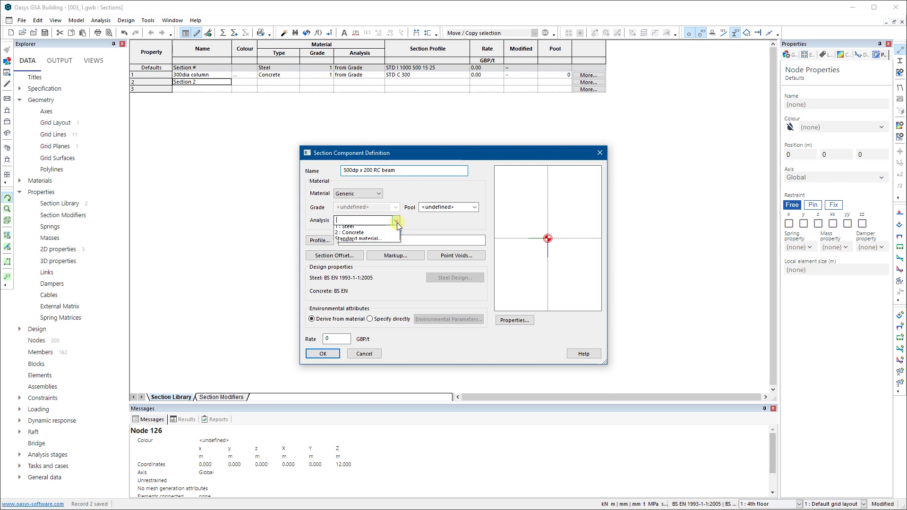
{"action": "left_click", "coordinate": [352, 236]}
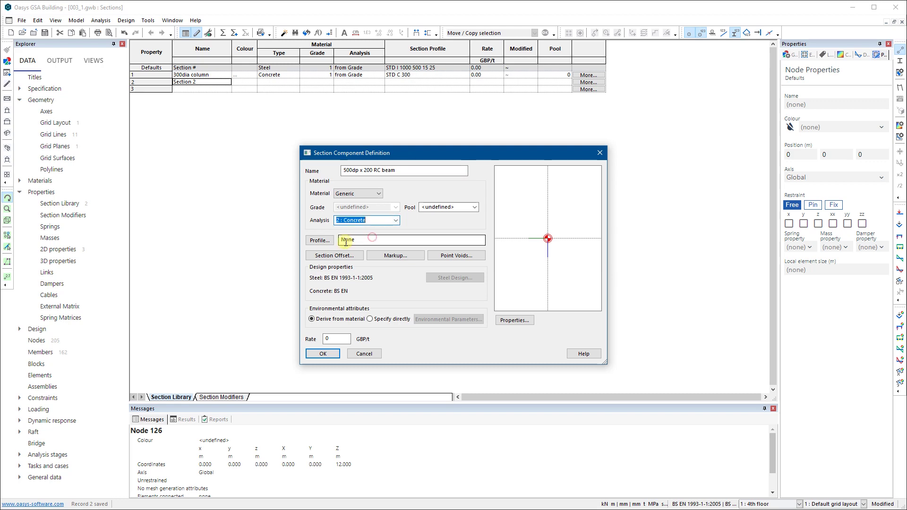
Define the new section's profile as a solid rectangle 500 mm deep and 200 mm wide, save it and return to the model view.
{"action": "left_click", "coordinate": [320, 241]}
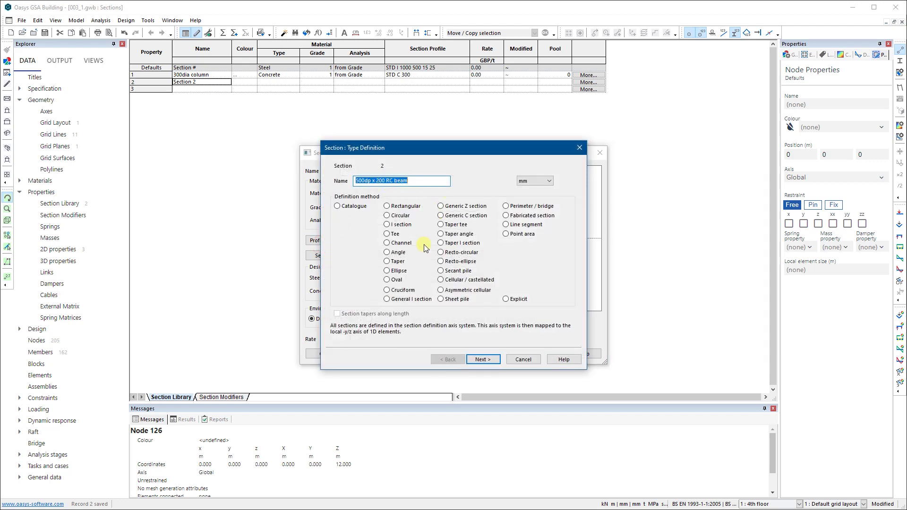
{"action": "left_click", "coordinate": [387, 207]}
{"action": "left_click", "coordinate": [483, 359]}
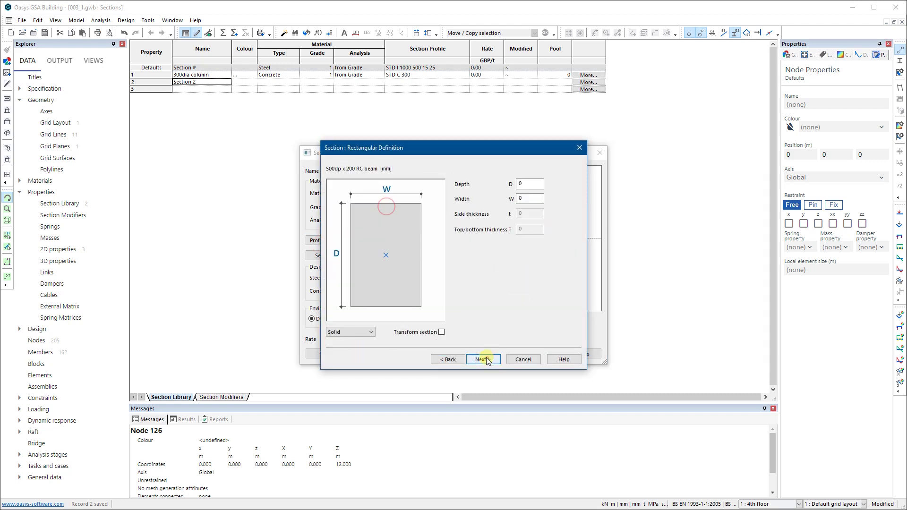
{"action": "left_click", "coordinate": [529, 184]}
{"action": "type", "text": "500"}
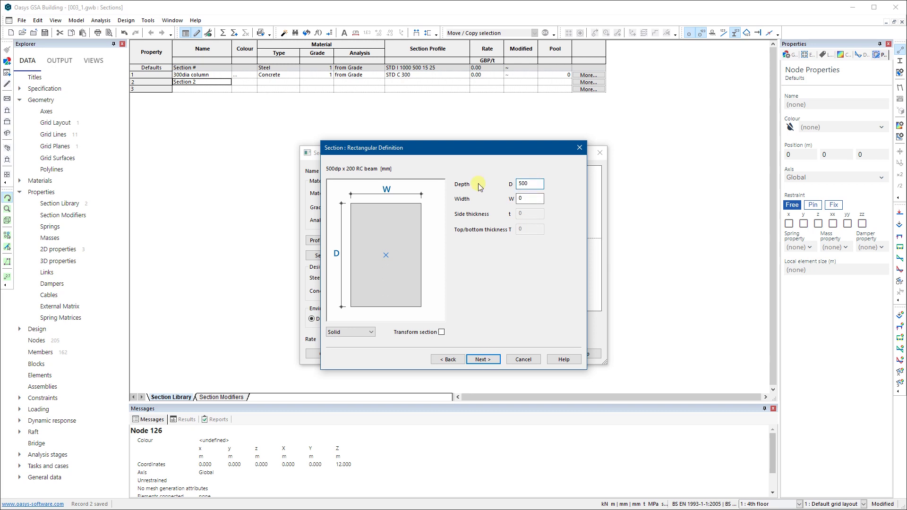
{"action": "left_click", "coordinate": [535, 198]}
{"action": "type", "text": "200"}
{"action": "left_click", "coordinate": [483, 359]}
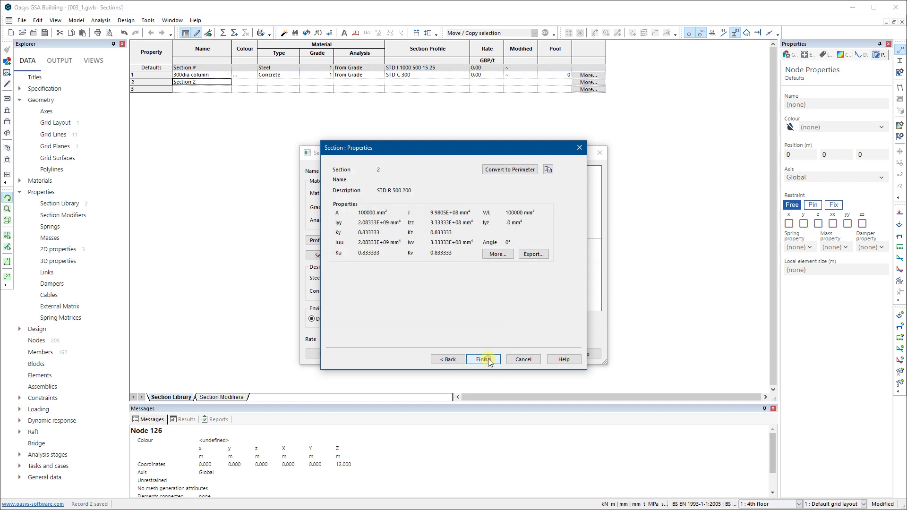
{"action": "left_click", "coordinate": [480, 359]}
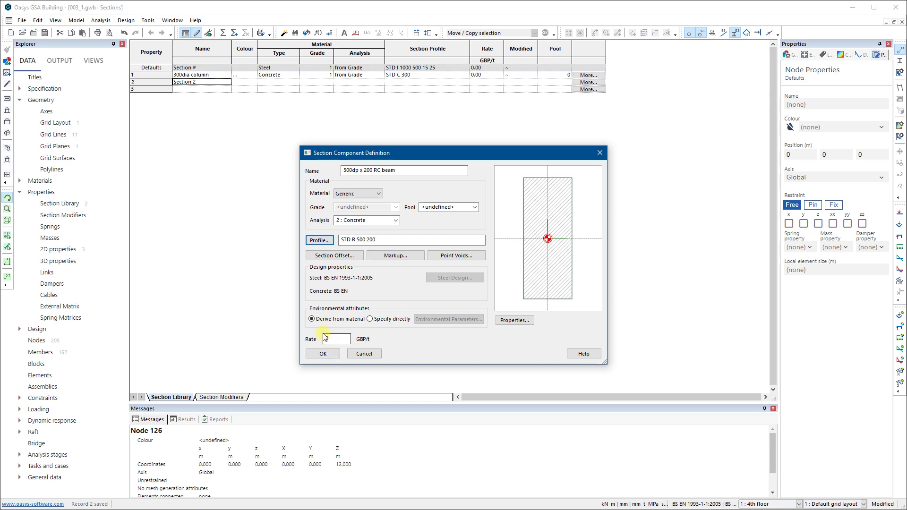
{"action": "left_click", "coordinate": [323, 355]}
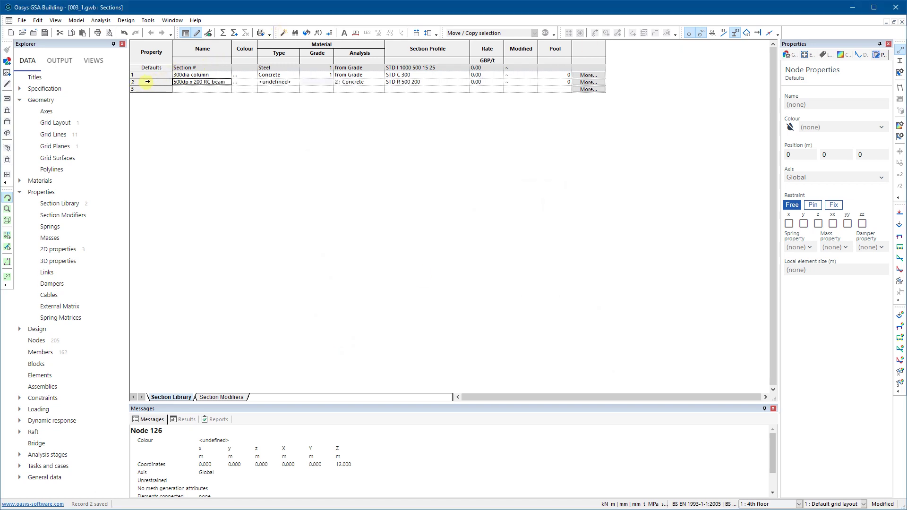
{"action": "left_click", "coordinate": [902, 22]}
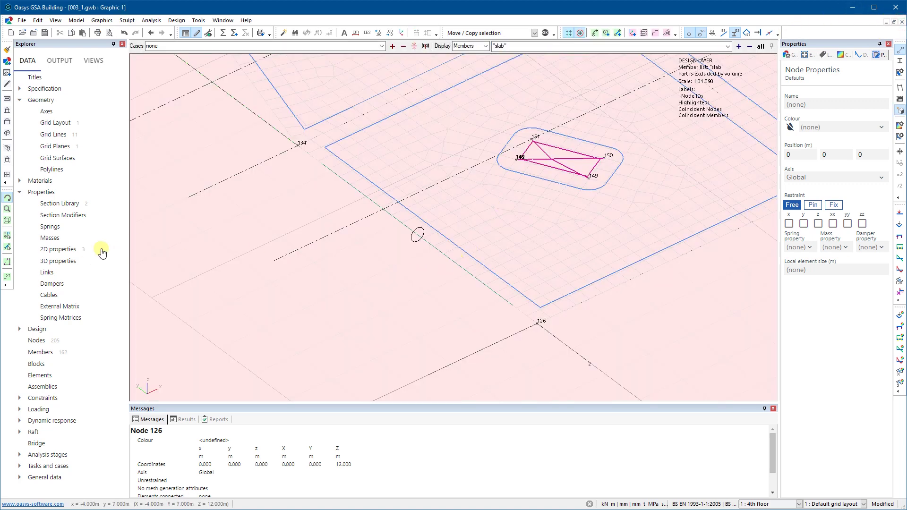
Select the 1D edge member between nodes 134 and 126 and assign it section property 2, 500dp x 200 RC beam.
{"action": "scroll", "coordinate": [512, 243], "scroll_direction": "down", "scroll_amount": 3}
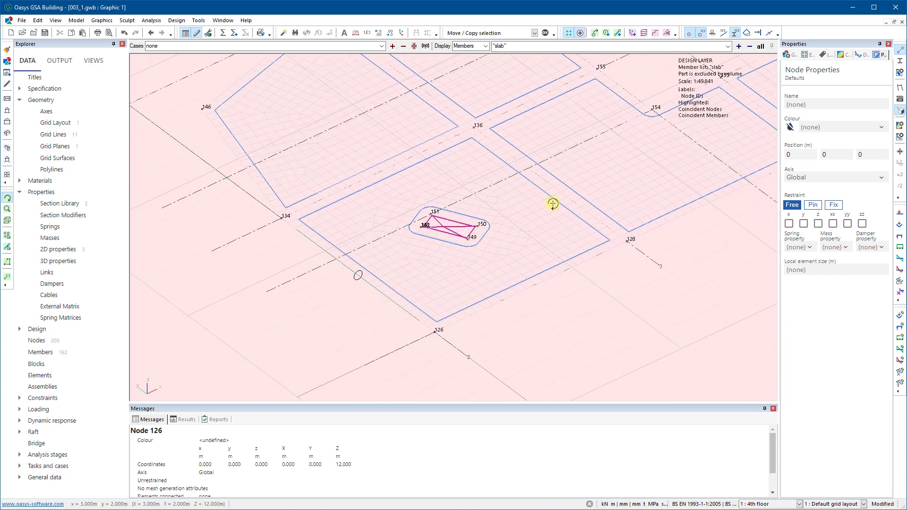
{"action": "scroll", "coordinate": [373, 308], "scroll_direction": "up", "scroll_amount": 3}
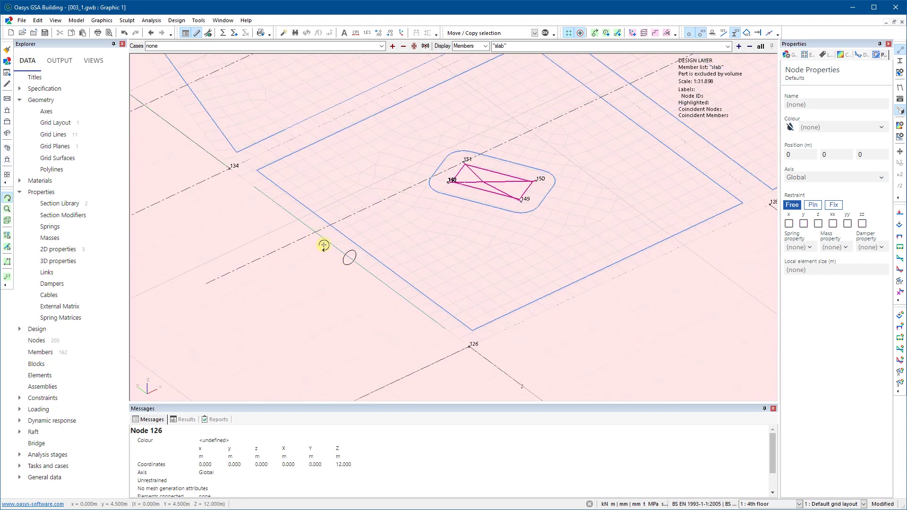
{"action": "left_click", "coordinate": [8, 251]}
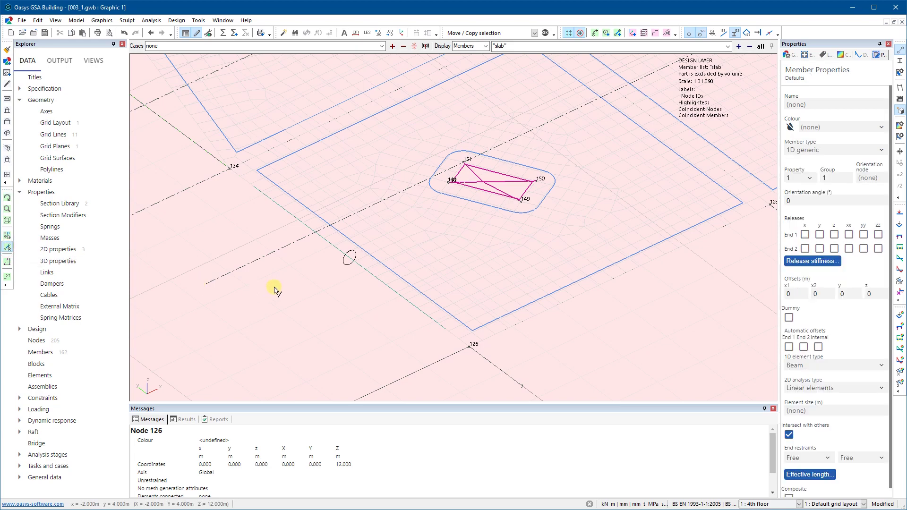
{"action": "left_click", "coordinate": [342, 261]}
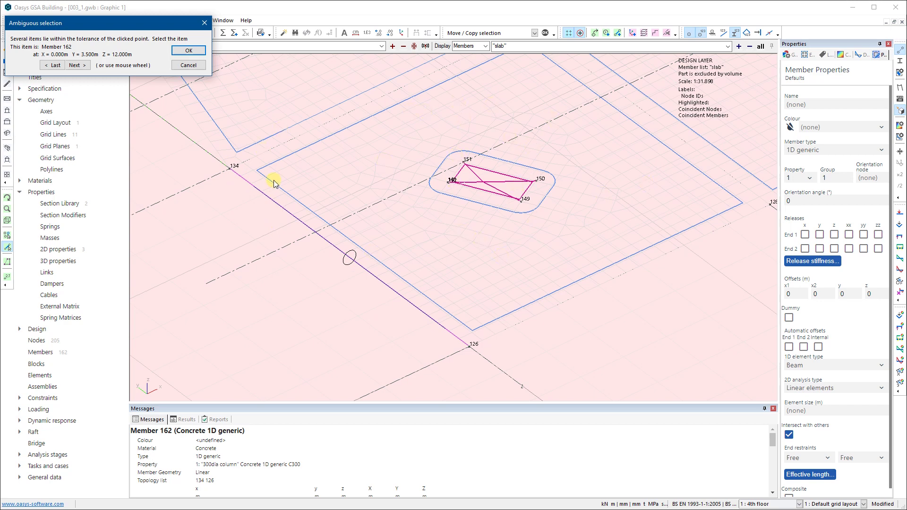
{"action": "left_click", "coordinate": [76, 65]}
{"action": "left_click", "coordinate": [77, 66]}
{"action": "left_click", "coordinate": [77, 66]}
{"action": "left_click", "coordinate": [77, 66]}
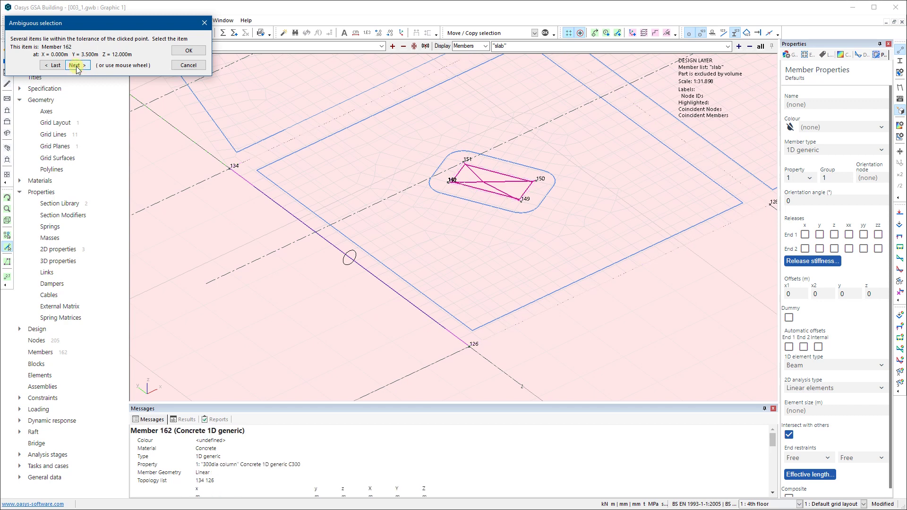
{"action": "left_click", "coordinate": [76, 66]}
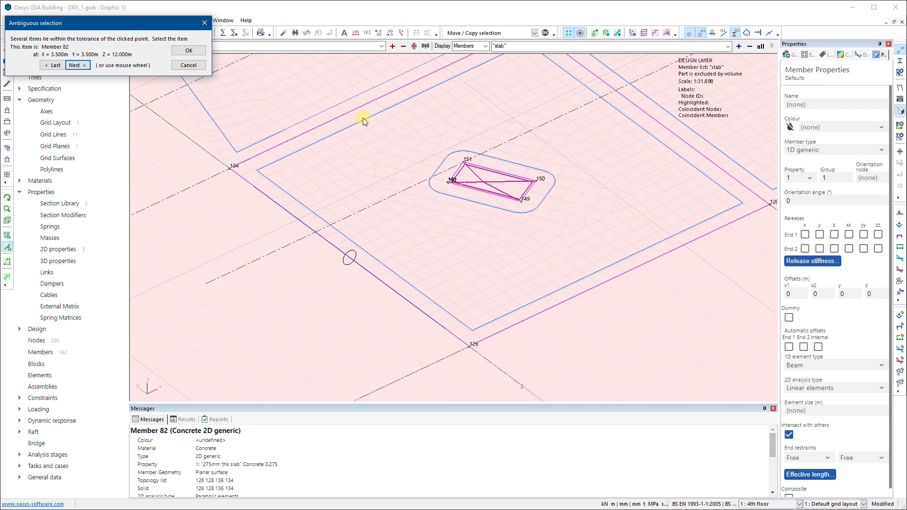
{"action": "left_click", "coordinate": [77, 66]}
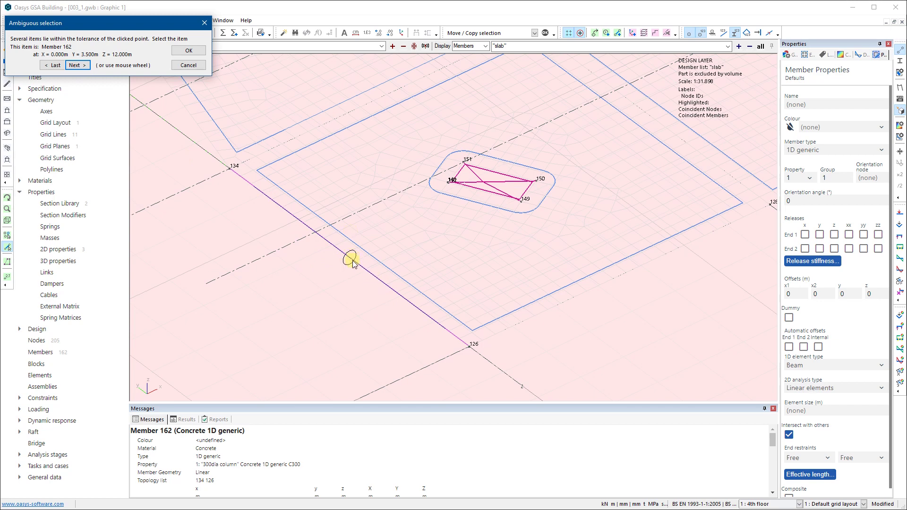
{"action": "left_click", "coordinate": [188, 50]}
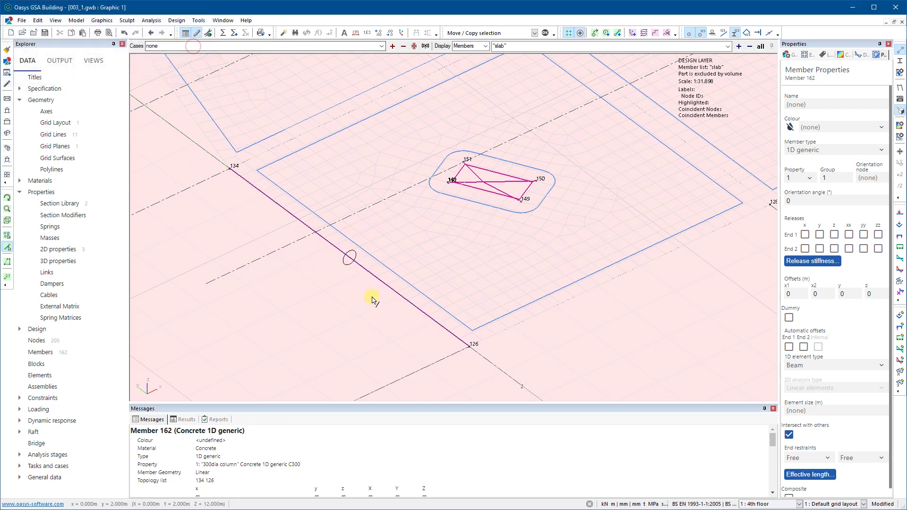
{"action": "left_click", "coordinate": [808, 179]}
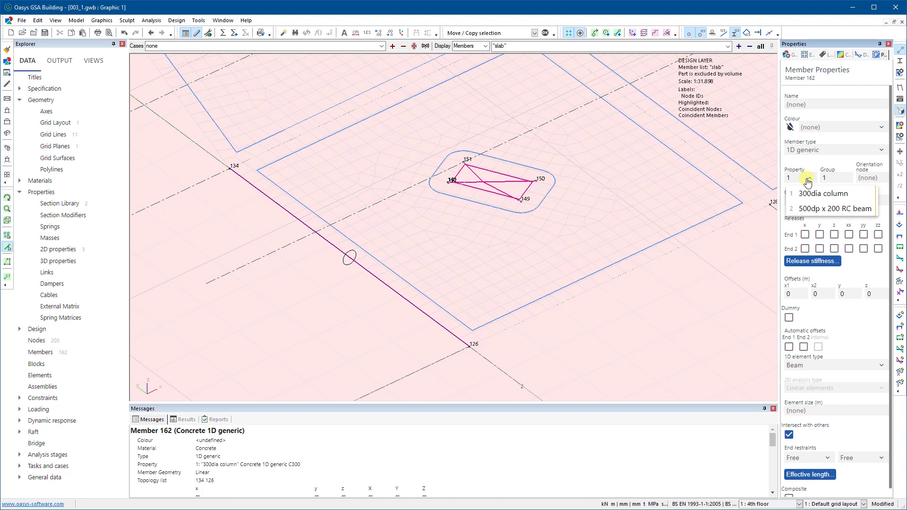
{"action": "left_click", "coordinate": [824, 209]}
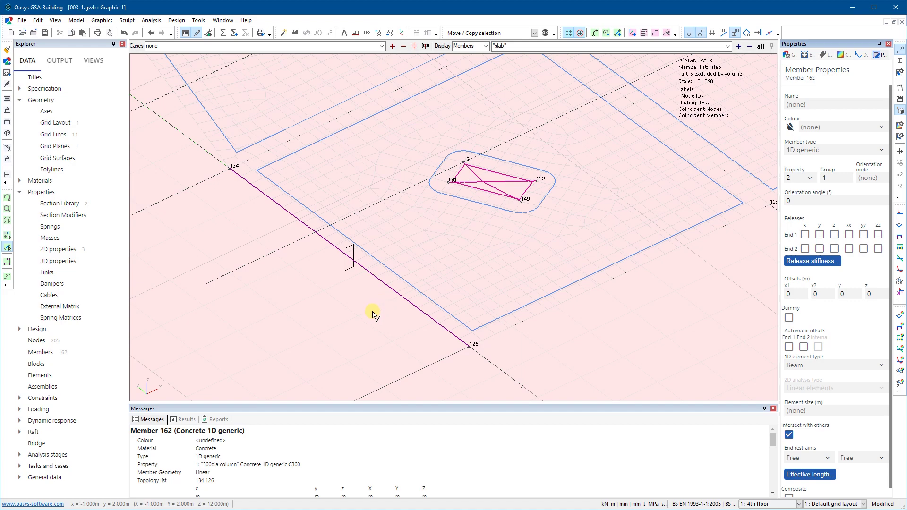
{"action": "scroll", "coordinate": [373, 309], "scroll_direction": "down", "scroll_amount": 3}
{"action": "right_click", "coordinate": [348, 310]}
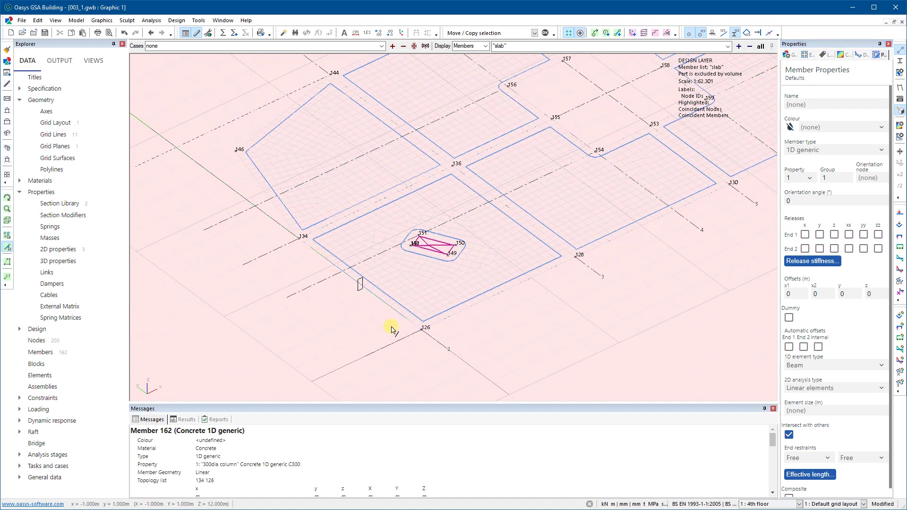
View the whole slab in plan and examine how the saved member and element lists are defined by group.
{"action": "scroll", "coordinate": [410, 294], "scroll_direction": "down", "scroll_amount": 4}
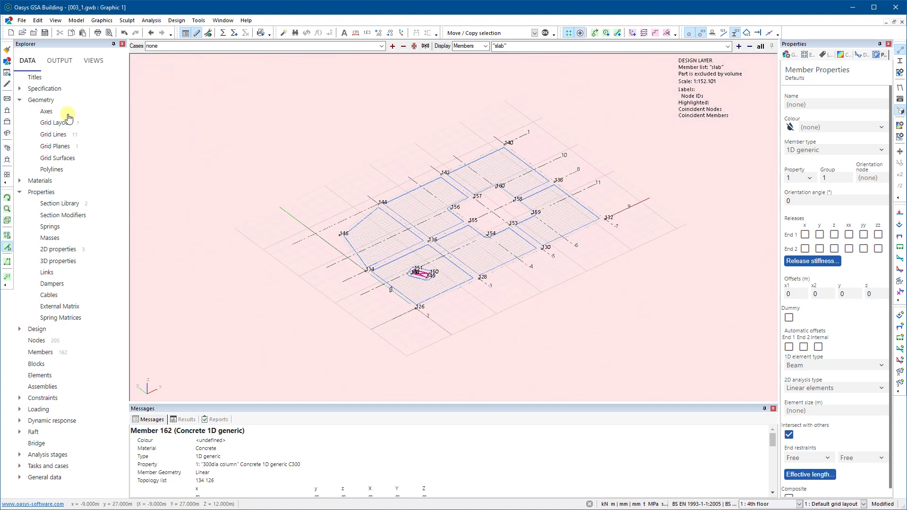
{"action": "left_click", "coordinate": [6, 99]}
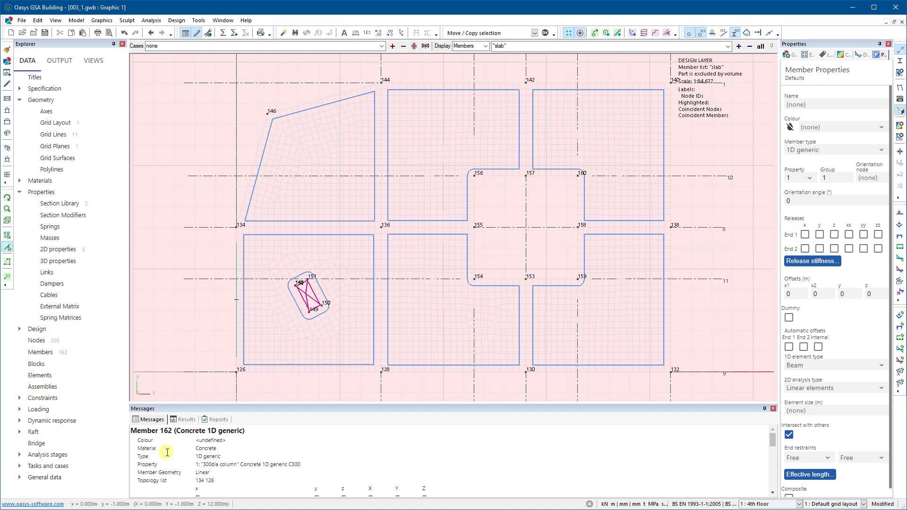
{"action": "left_click", "coordinate": [19, 478]}
{"action": "scroll", "coordinate": [42, 486], "scroll_direction": "down", "scroll_amount": 1}
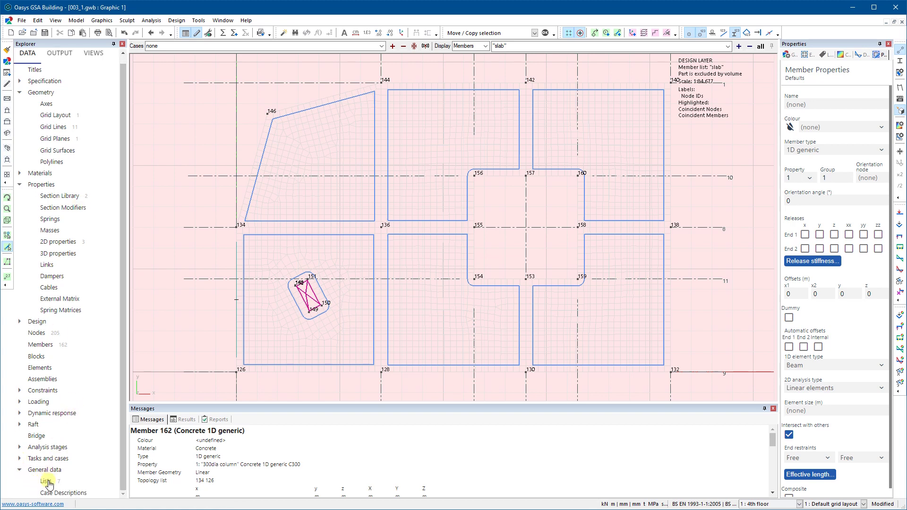
{"action": "double_click", "coordinate": [47, 481]}
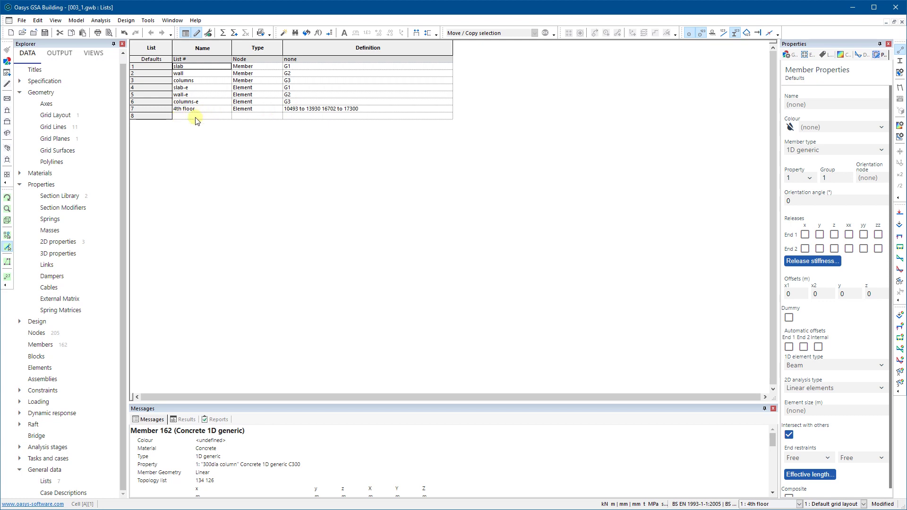
{"action": "left_click", "coordinate": [902, 21]}
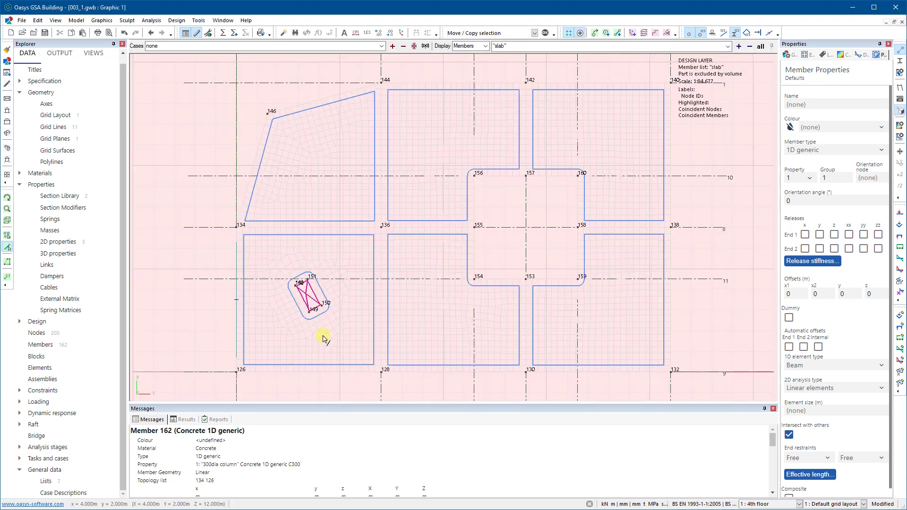
Return the slab to an oblique 3D view around nodes 134, 126 and 128, with member selection active.
{"action": "left_click_drag", "start_coordinate": [323, 338], "coordinate": [344, 299]}
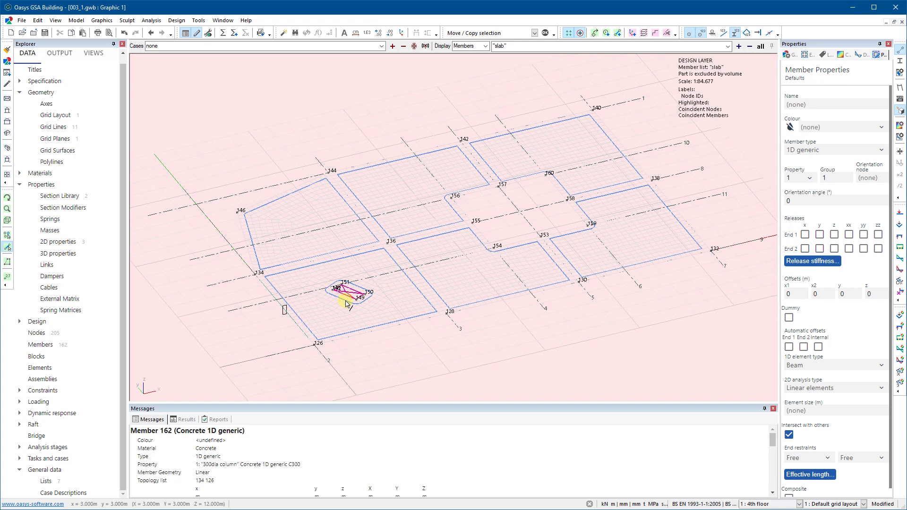
{"action": "scroll", "coordinate": [399, 300], "scroll_direction": "down", "scroll_amount": 5}
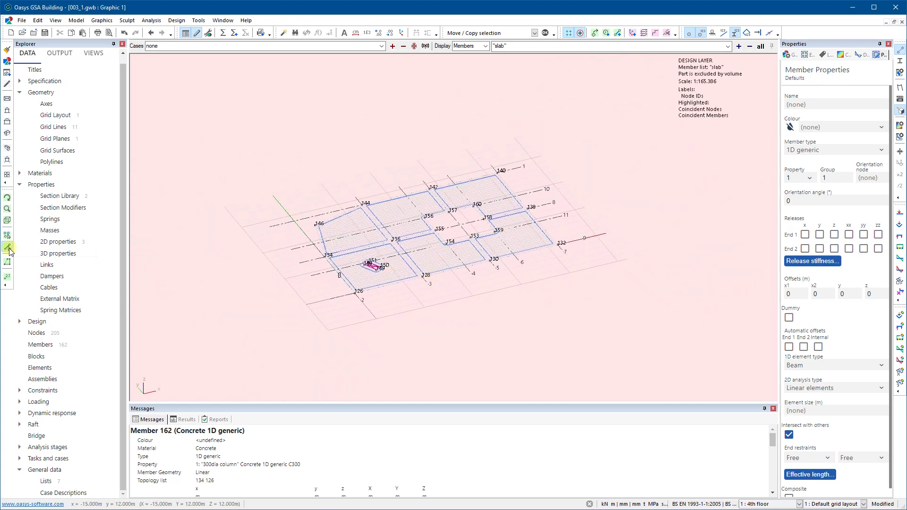
{"action": "left_click", "coordinate": [8, 249]}
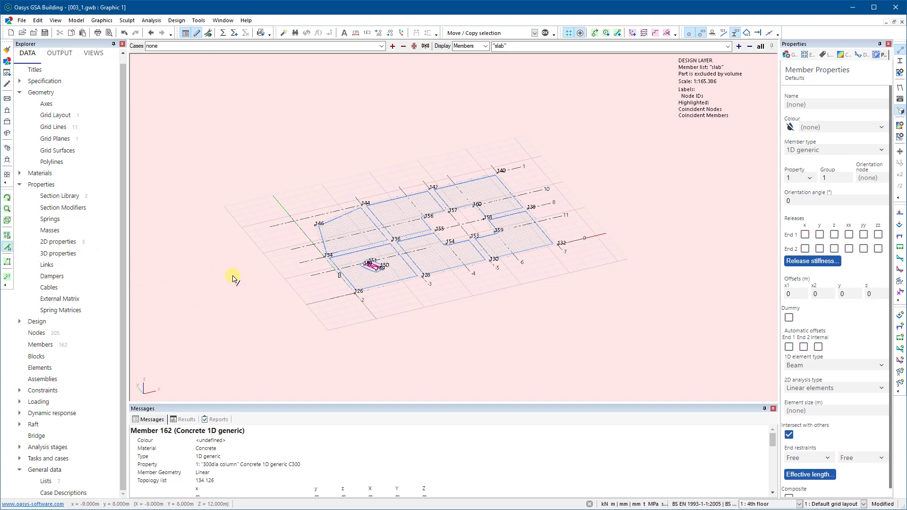
{"action": "left_click_drag", "start_coordinate": [233, 276], "coordinate": [259, 283]}
{"action": "left_click", "coordinate": [7, 198]}
{"action": "left_click_drag", "start_coordinate": [232, 248], "coordinate": [243, 252]}
{"action": "left_click", "coordinate": [7, 246]}
{"action": "scroll", "coordinate": [418, 301], "scroll_direction": "up", "scroll_amount": 3}
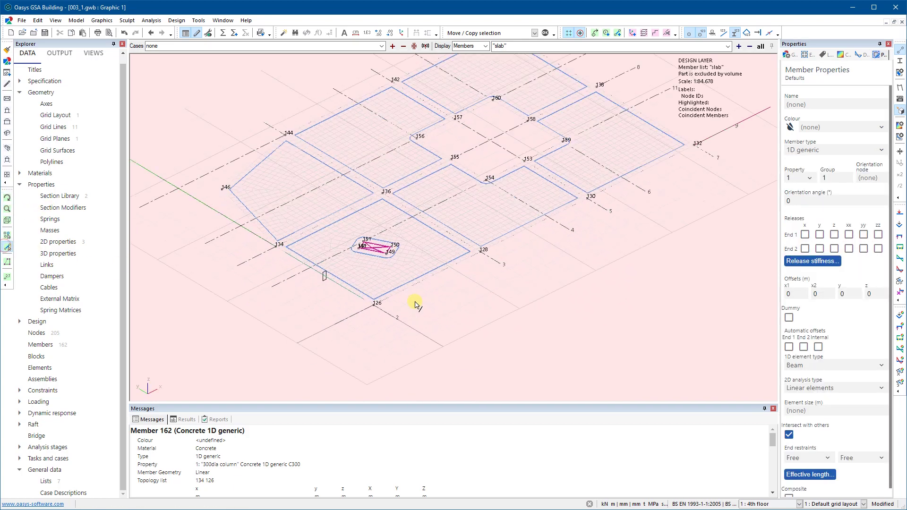
{"action": "scroll", "coordinate": [424, 289], "scroll_direction": "up", "scroll_amount": 2}
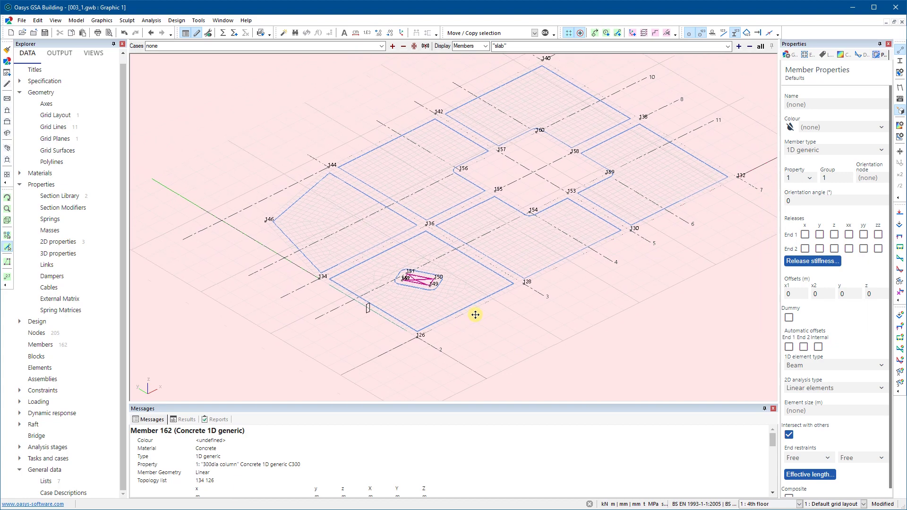
Select only the slab panel bounded by nodes 126, 128, 136 and 134, set its group to 11 and clear the selection.
{"action": "left_click", "coordinate": [426, 323]}
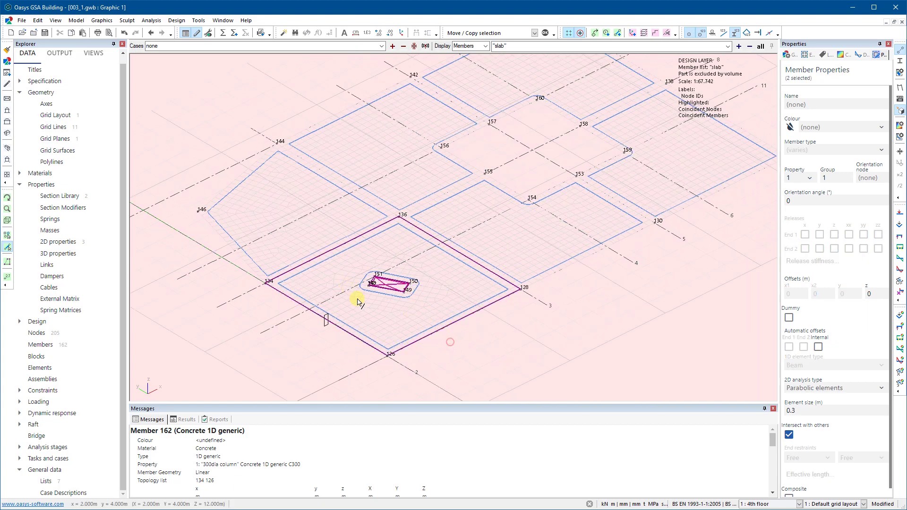
{"action": "left_click_drag", "start_coordinate": [398, 311], "coordinate": [512, 367]}
{"action": "left_click", "coordinate": [445, 330]}
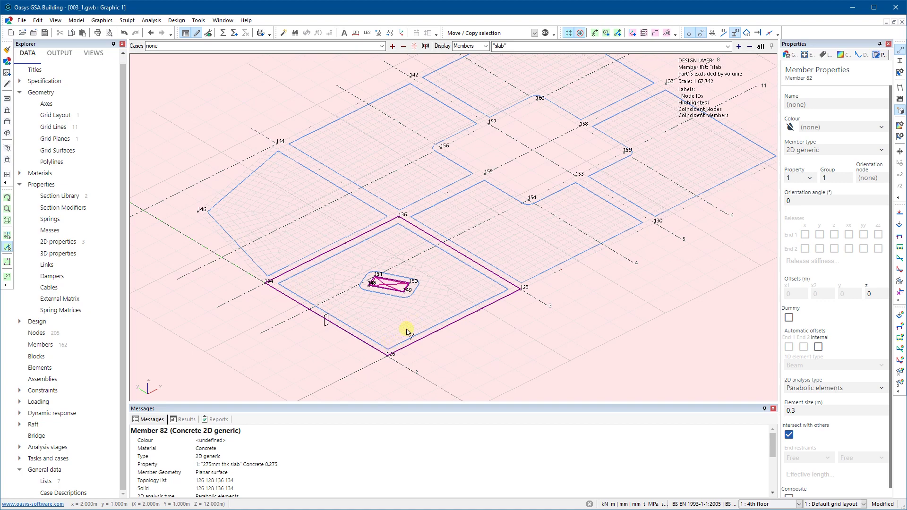
{"action": "left_click", "coordinate": [798, 178]}
{"action": "left_click", "coordinate": [834, 176]}
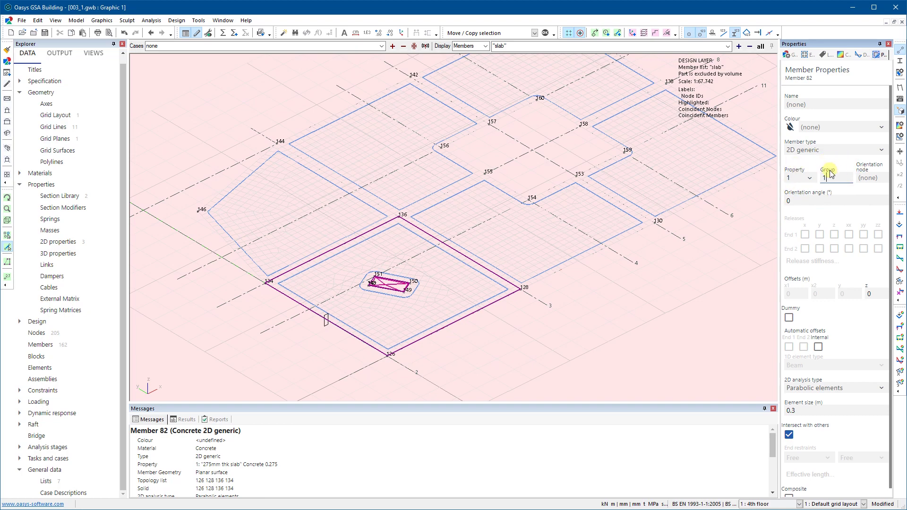
{"action": "type", "text": "1"}
{"action": "key", "text": "Return"}
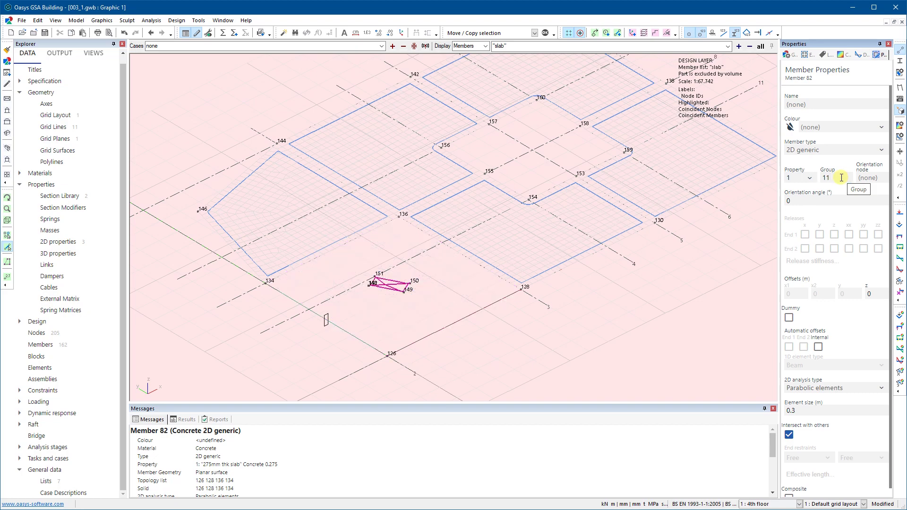
{"action": "left_click", "coordinate": [529, 329]}
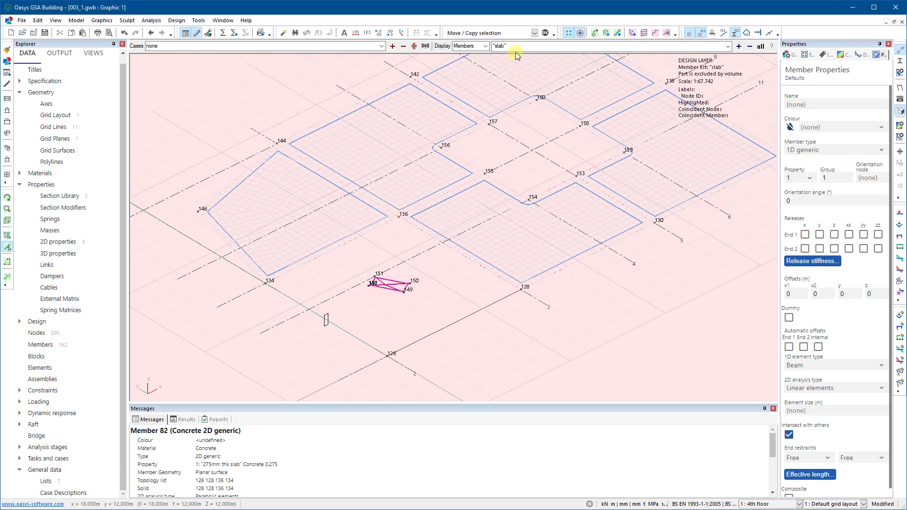
Check the group definition of the slab member list again and return to the model view.
{"action": "double_click", "coordinate": [46, 481]}
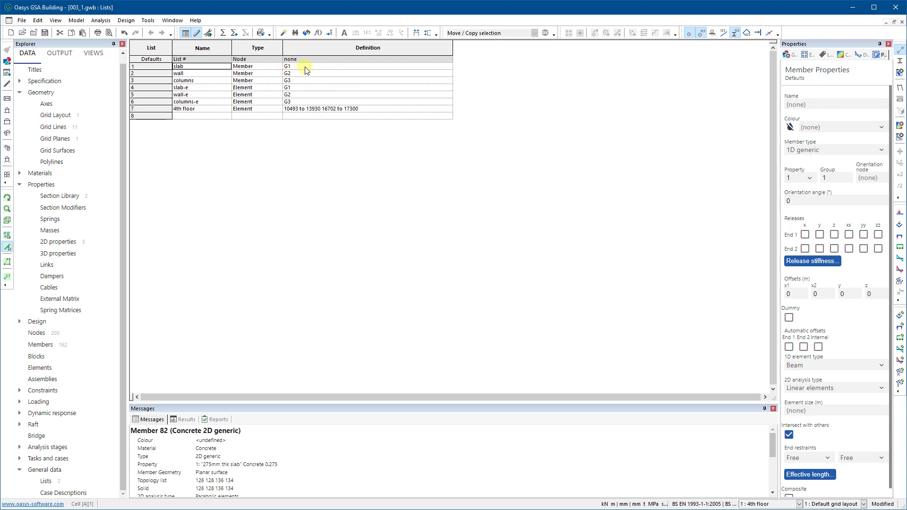
{"action": "left_click", "coordinate": [902, 22]}
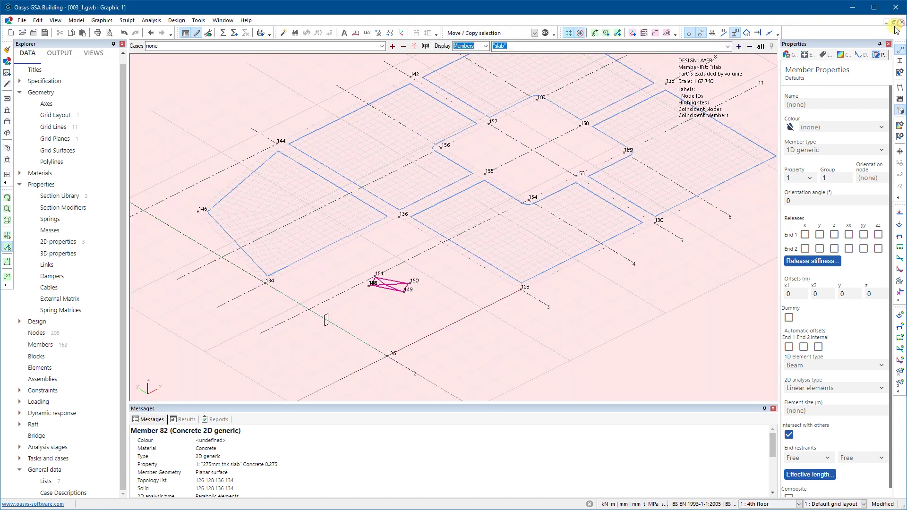
{"action": "left_click", "coordinate": [510, 47]}
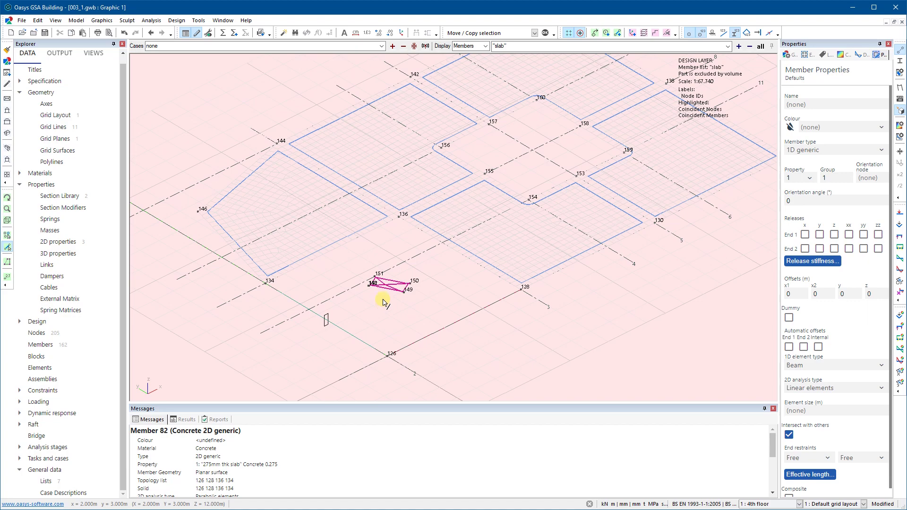
Select the slab panel bounded by nodes 134, 136, 144 and 146 and set its group to 12.
{"action": "left_click", "coordinate": [345, 265]}
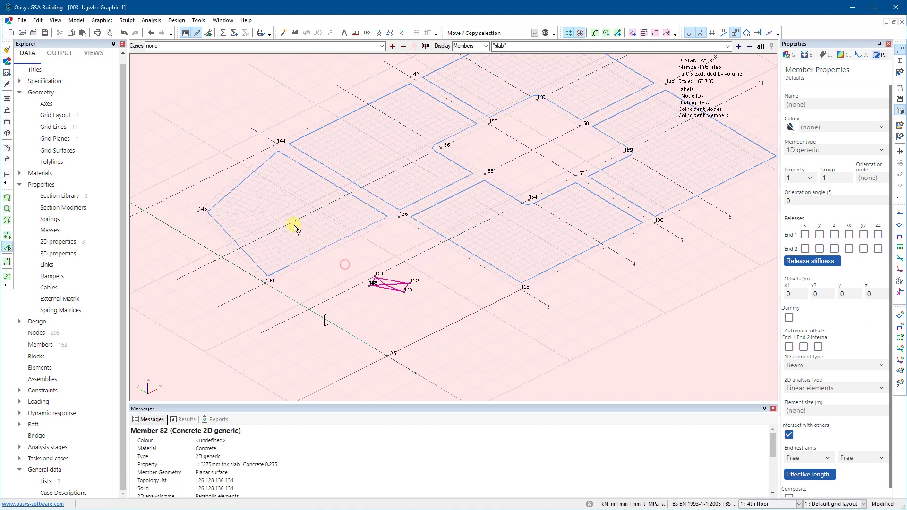
{"action": "left_click", "coordinate": [289, 216]}
{"action": "left_click", "coordinate": [323, 249]}
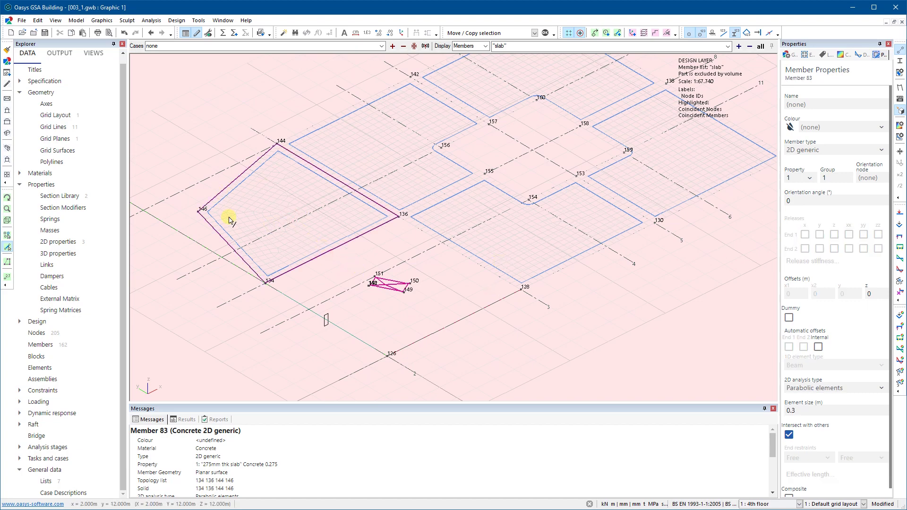
{"action": "left_click", "coordinate": [834, 178]}
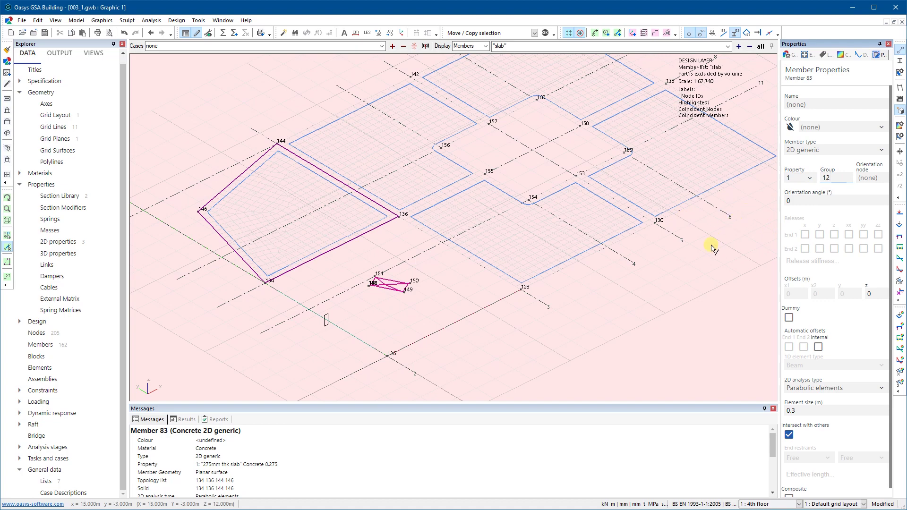
{"action": "left_click", "coordinate": [686, 230]}
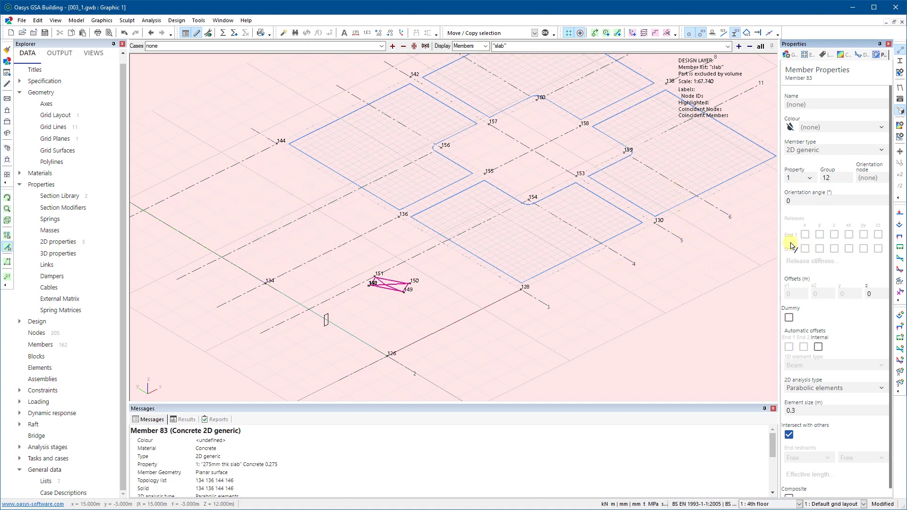
Select the slab panel bounded by nodes 128, 130, 153, 154, 155 and 136 and set its group to 13.
{"action": "left_click", "coordinate": [580, 263]}
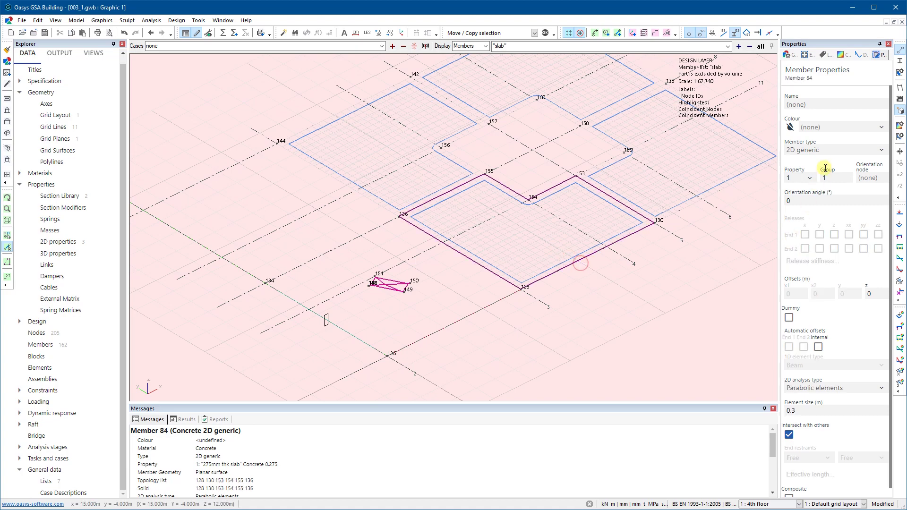
{"action": "left_click", "coordinate": [834, 177]}
{"action": "type", "text": "3"}
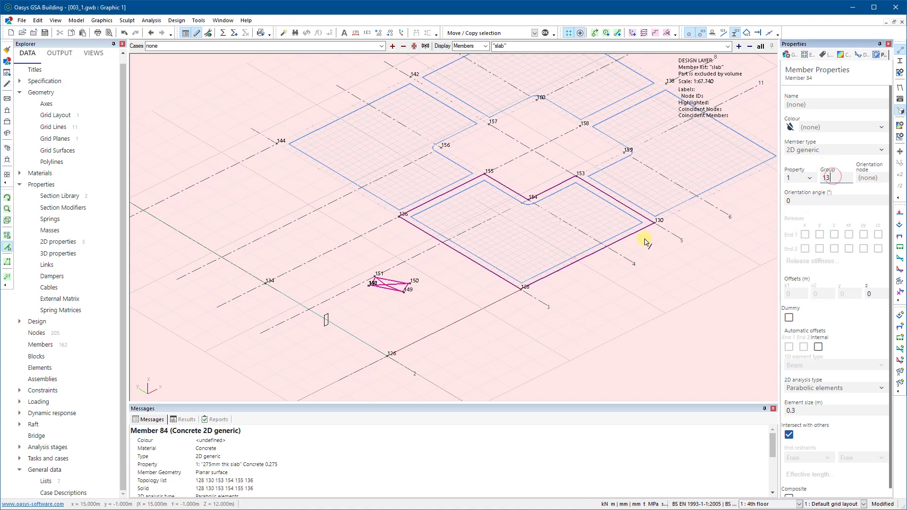
{"action": "key", "text": "Return"}
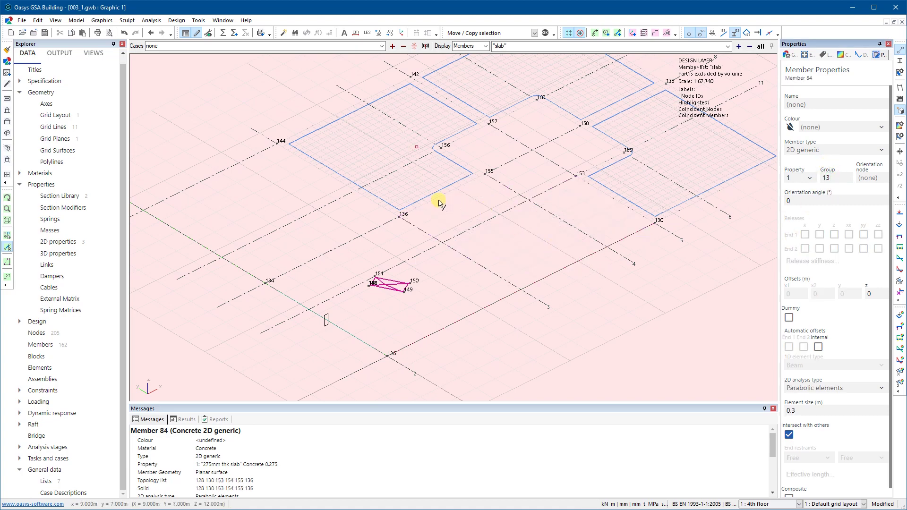
Set the group of the slab panel bounded by nodes 136, 155, 156, 157, 142 and 144 to 14.
{"action": "left_click", "coordinate": [451, 191]}
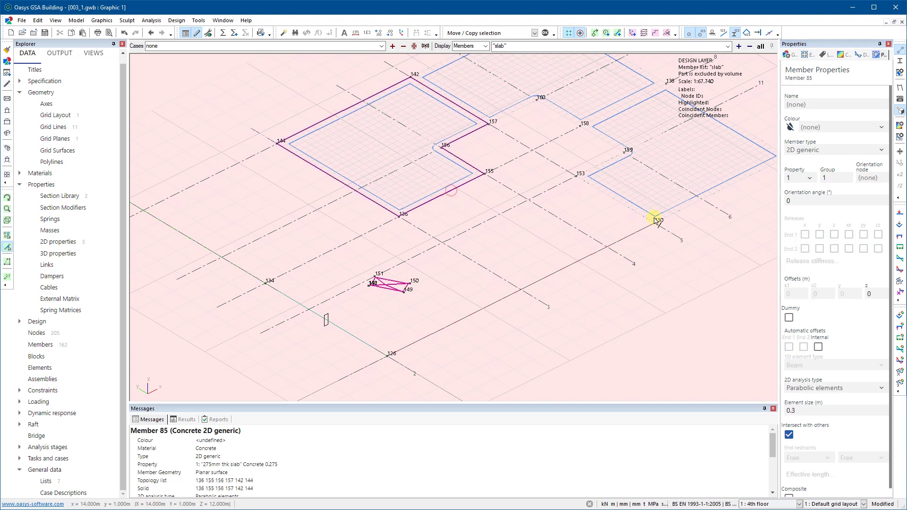
{"action": "left_click", "coordinate": [834, 178]}
{"action": "type", "text": "4"}
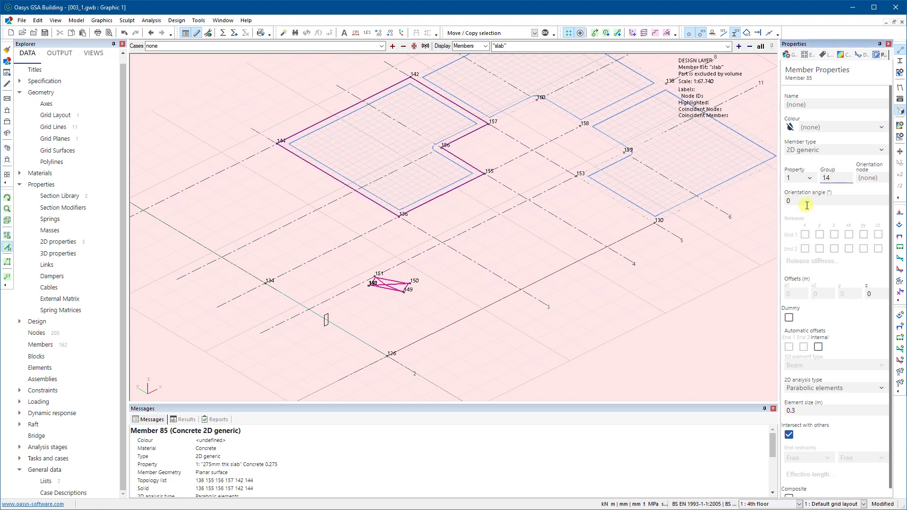
{"action": "key", "text": "Return"}
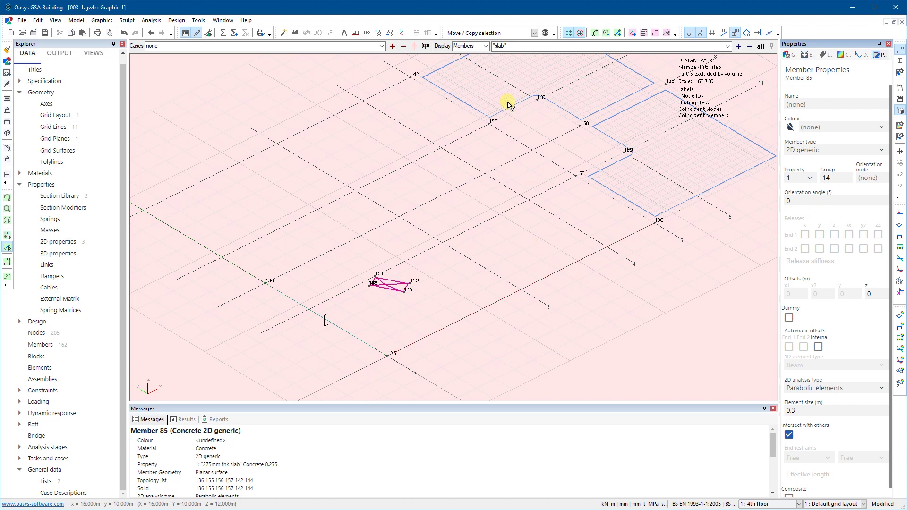
Set the group of the slab panel bounded by nodes 130, 132, 138, 158, 159 and 153 to 15.
{"action": "left_click", "coordinate": [709, 197]}
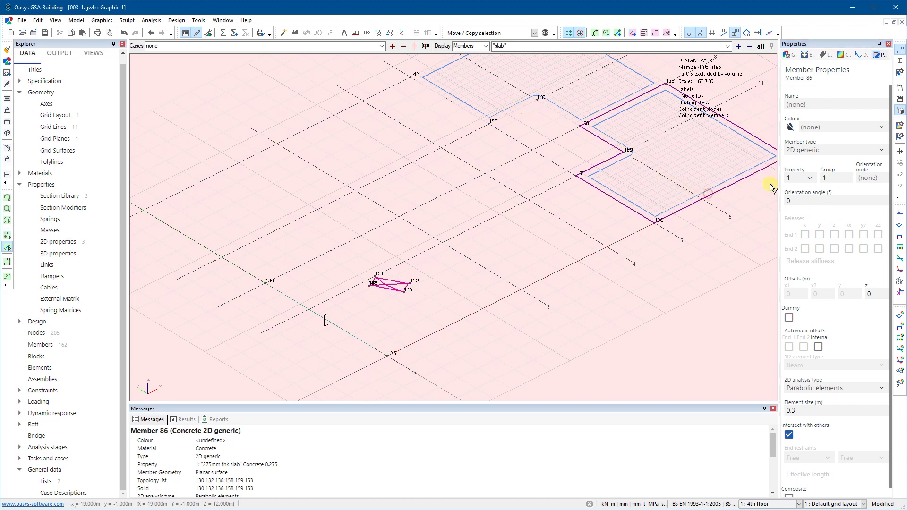
{"action": "left_click", "coordinate": [832, 178]}
{"action": "type", "text": "5"}
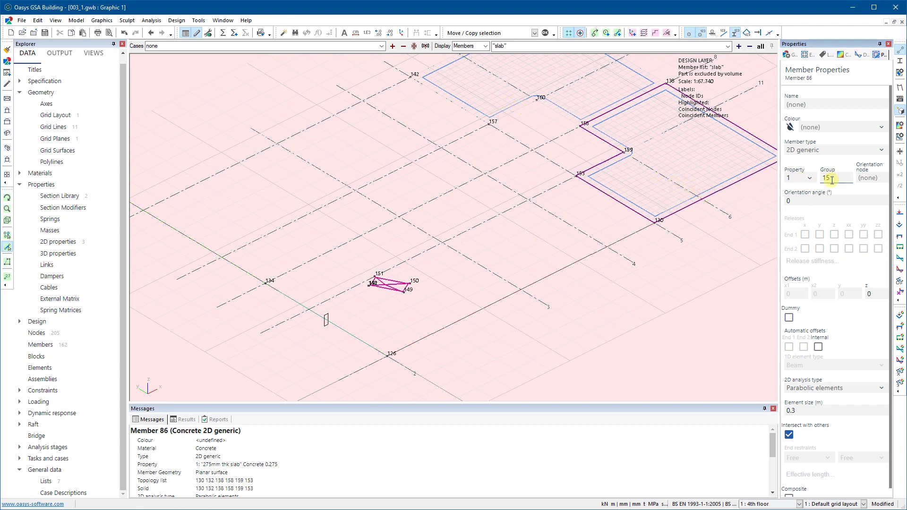
{"action": "key", "text": "Return"}
Set the group of the slab panel bounded by nodes 158, 138, 140, 142, 157 and 160 to 16 and clear the selection.
{"action": "left_click", "coordinate": [605, 106]}
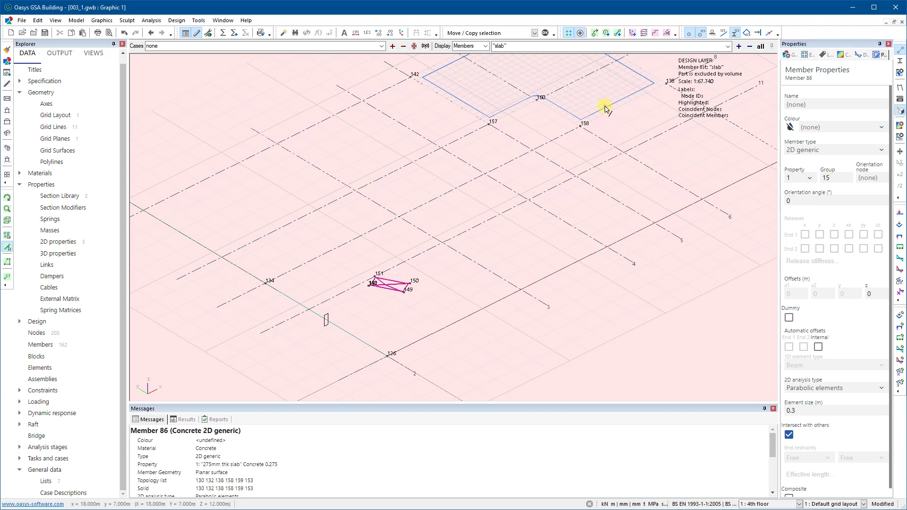
{"action": "left_click", "coordinate": [633, 99]}
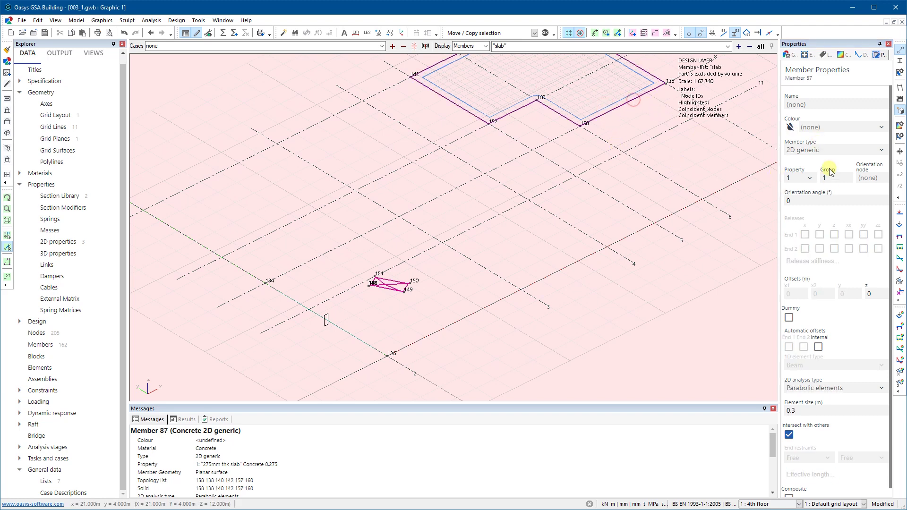
{"action": "left_click", "coordinate": [840, 178]}
{"action": "type", "text": "6"}
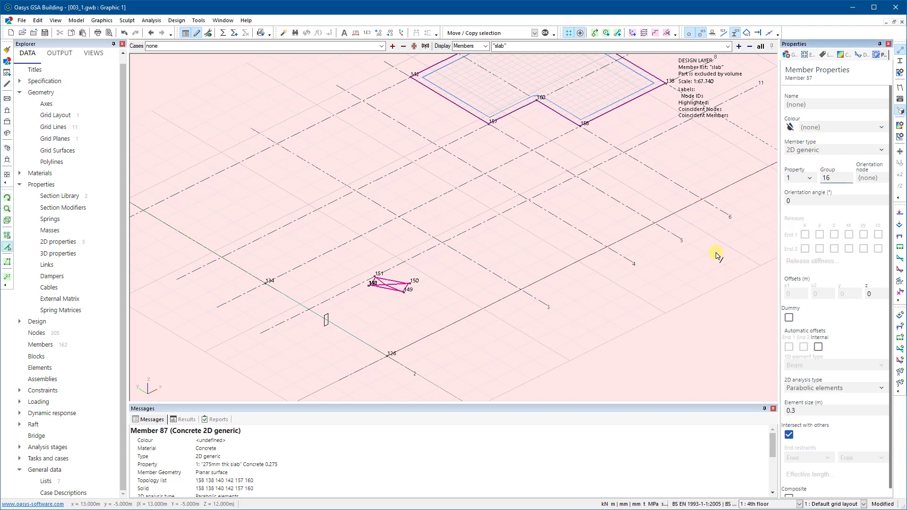
{"action": "key", "text": "Return"}
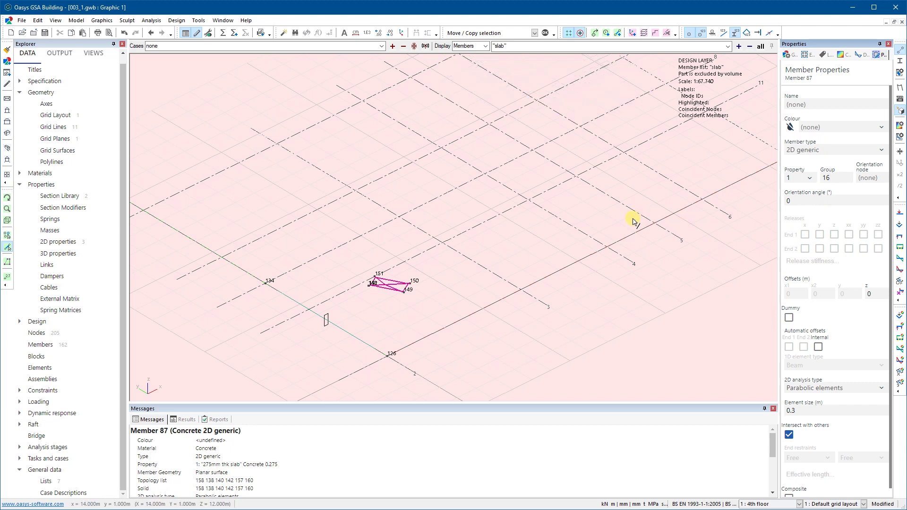
{"action": "left_click", "coordinate": [609, 241]}
Add a saved list named "4th floor slab" of type Member with the definition G11 to G16.
{"action": "scroll", "coordinate": [591, 278], "scroll_direction": "down", "scroll_amount": 5}
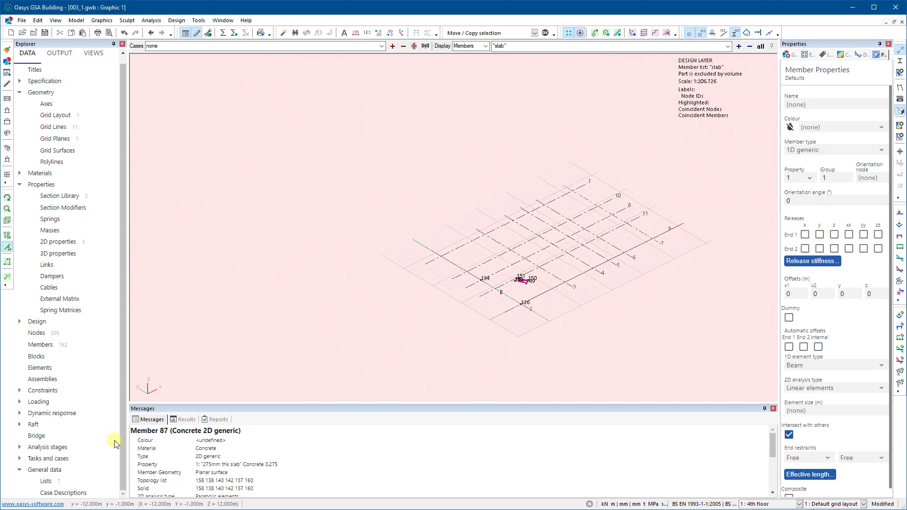
{"action": "double_click", "coordinate": [46, 482]}
{"action": "left_click", "coordinate": [209, 117]}
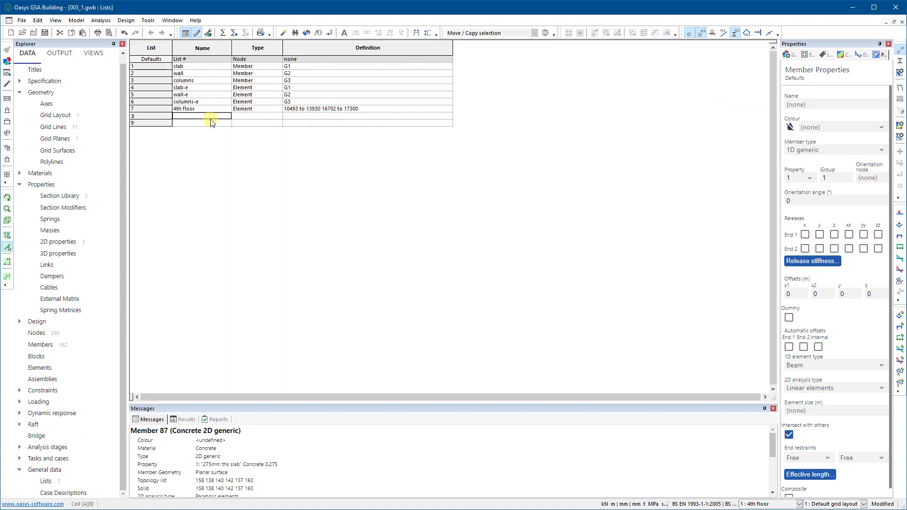
{"action": "type", "text": "4th floor slab"}
{"action": "left_click", "coordinate": [243, 116]}
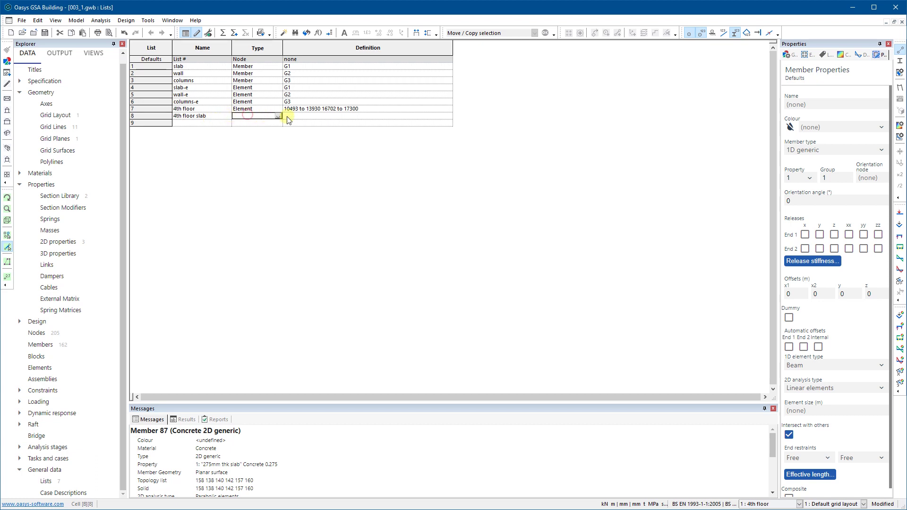
{"action": "left_click", "coordinate": [278, 117]}
{"action": "left_click", "coordinate": [239, 135]}
{"action": "left_click", "coordinate": [290, 117]}
{"action": "type", "text": "g11 to g16"}
{"action": "key", "text": "Return"}
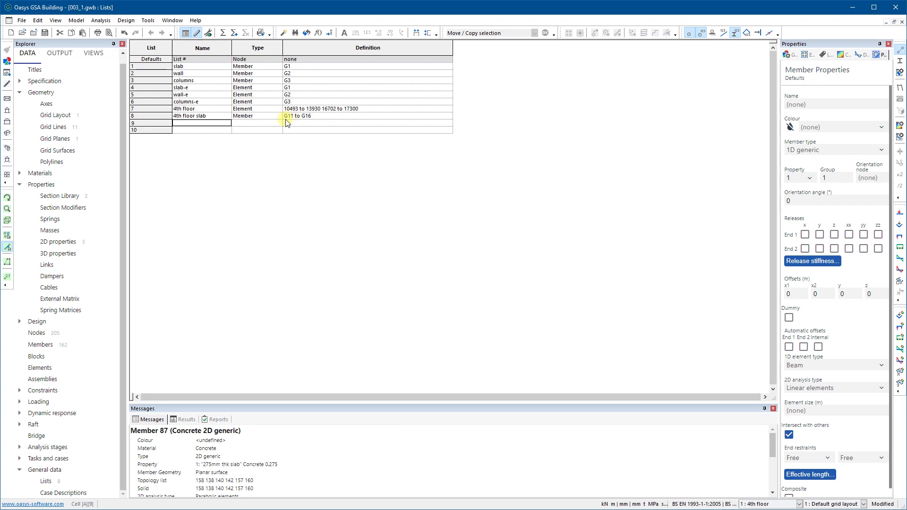
Add a matching list named "4th floor slab - e" of type Element with the definition G11 to G16.
{"action": "type", "text": "Copy of 4th floor slab"}
{"action": "left_click", "coordinate": [210, 125]}
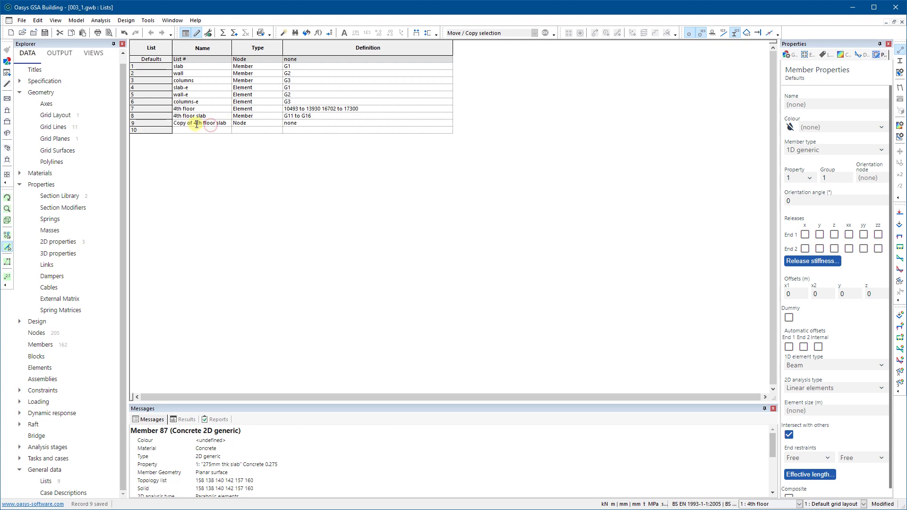
{"action": "left_click_drag", "start_coordinate": [192, 124], "coordinate": [95, 118]}
{"action": "key", "text": "Delete"}
{"action": "left_click", "coordinate": [276, 125]}
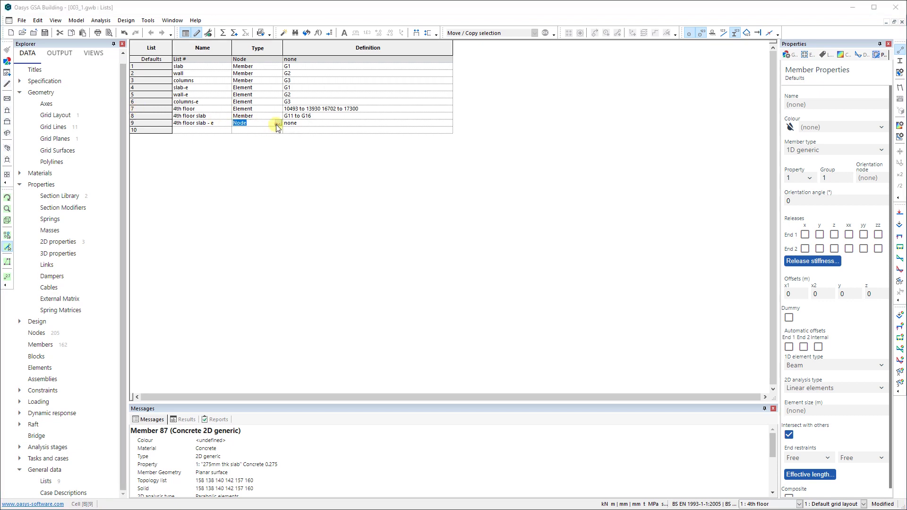
{"action": "left_click", "coordinate": [277, 123]}
{"action": "left_click", "coordinate": [243, 136]}
{"action": "left_click", "coordinate": [302, 123]}
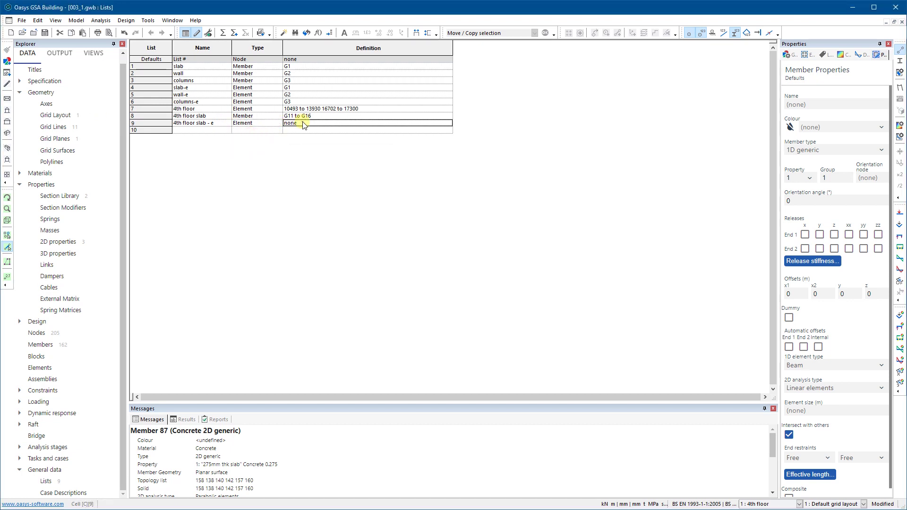
{"action": "type", "text": "G11 to G16"}
{"action": "key", "text": "Tab"}
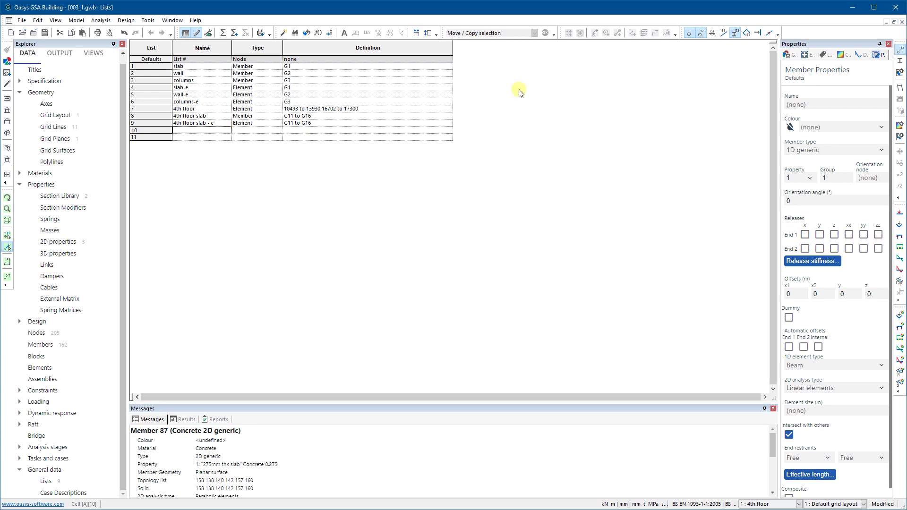
Close the lists table and display only the members of the "4th floor slab" list in the model view.
{"action": "left_click", "coordinate": [902, 22]}
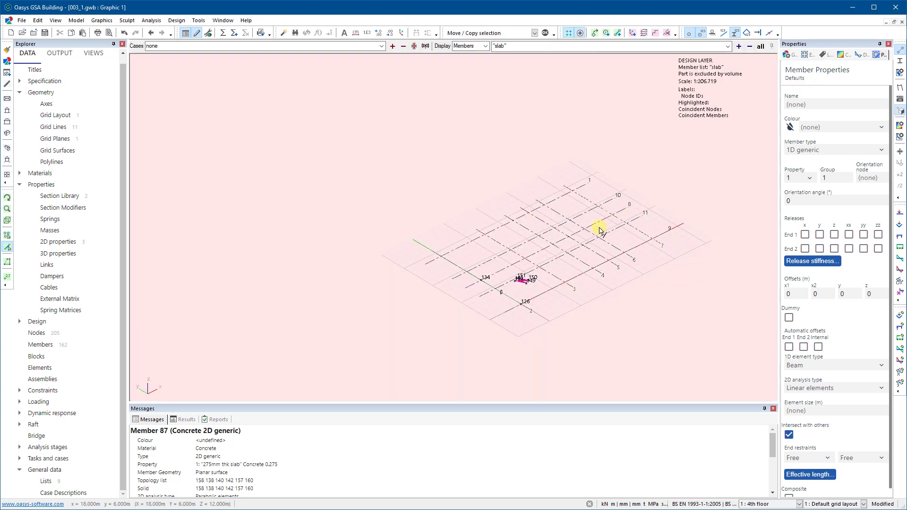
{"action": "scroll", "coordinate": [601, 226], "scroll_direction": "up", "scroll_amount": 1}
{"action": "left_click", "coordinate": [727, 45]}
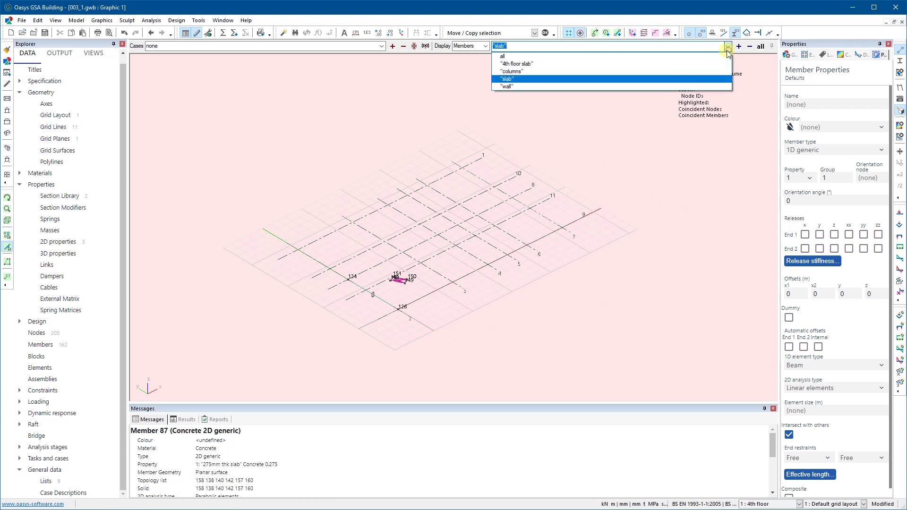
{"action": "left_click", "coordinate": [512, 65]}
{"action": "scroll", "coordinate": [420, 267], "scroll_direction": "up", "scroll_amount": 3}
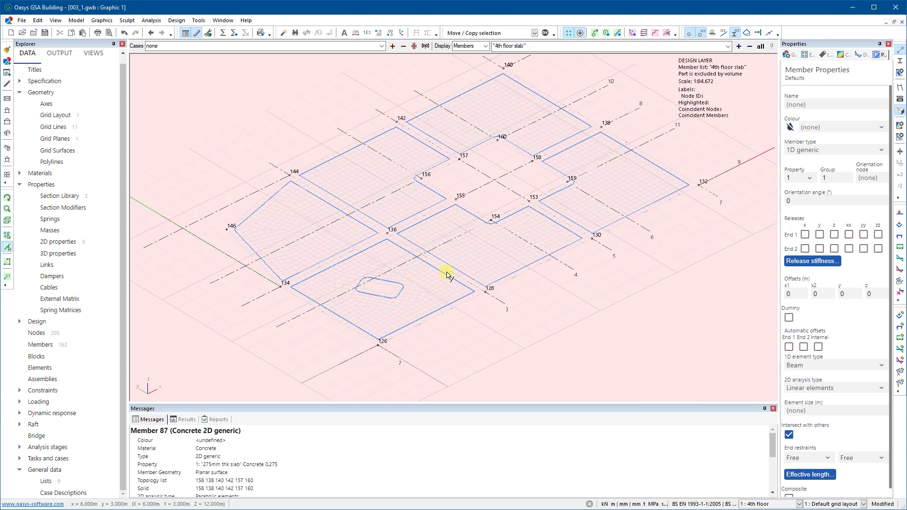
{"action": "scroll", "coordinate": [481, 172], "scroll_direction": "down", "scroll_amount": 3}
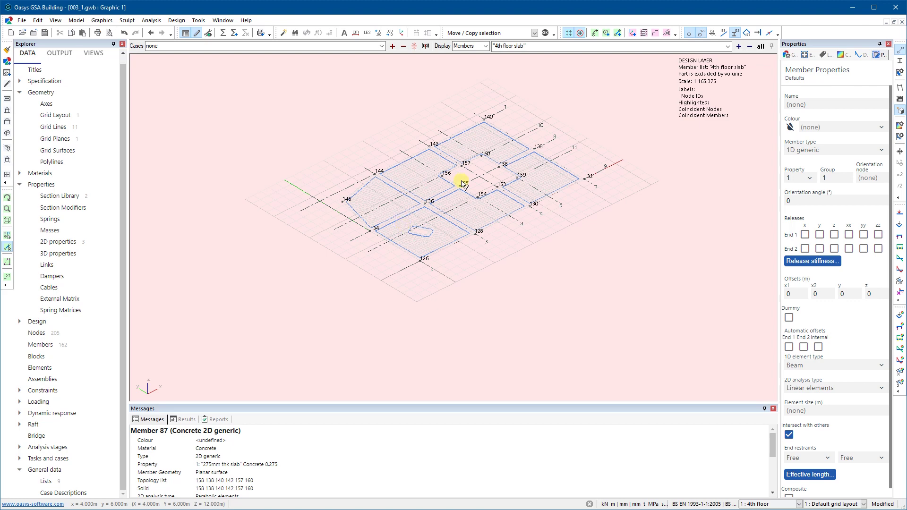
Display all members of the building again in an oblique 3D view and turn off the node ID labels.
{"action": "left_click", "coordinate": [757, 47]}
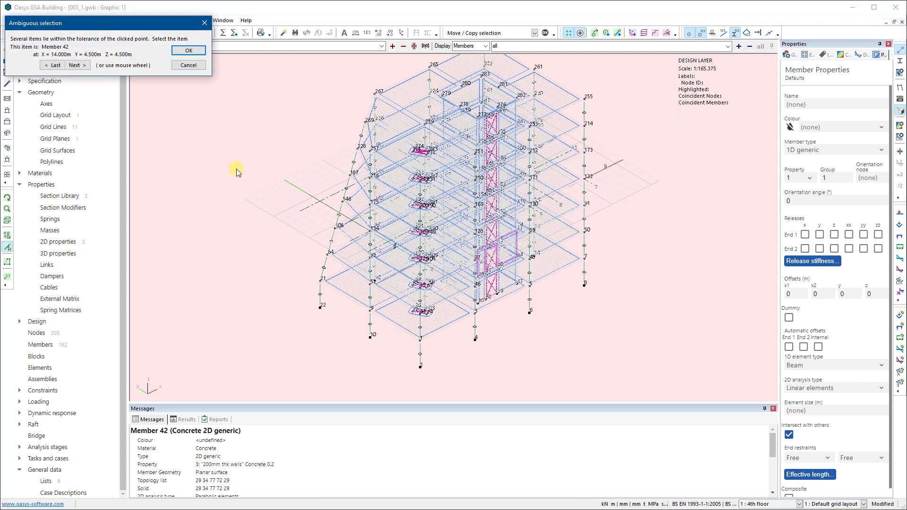
{"action": "left_click", "coordinate": [189, 65]}
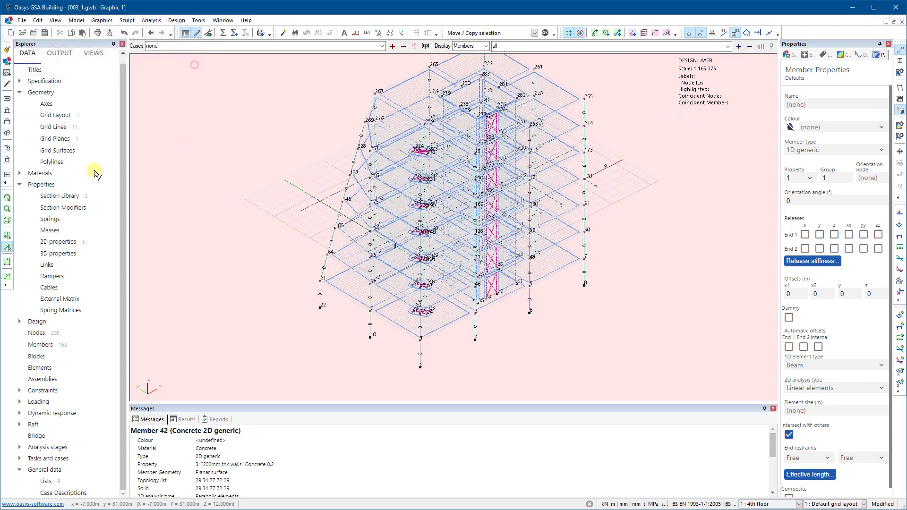
{"action": "left_click", "coordinate": [7, 198]}
{"action": "left_click_drag", "start_coordinate": [263, 197], "coordinate": [760, 115]}
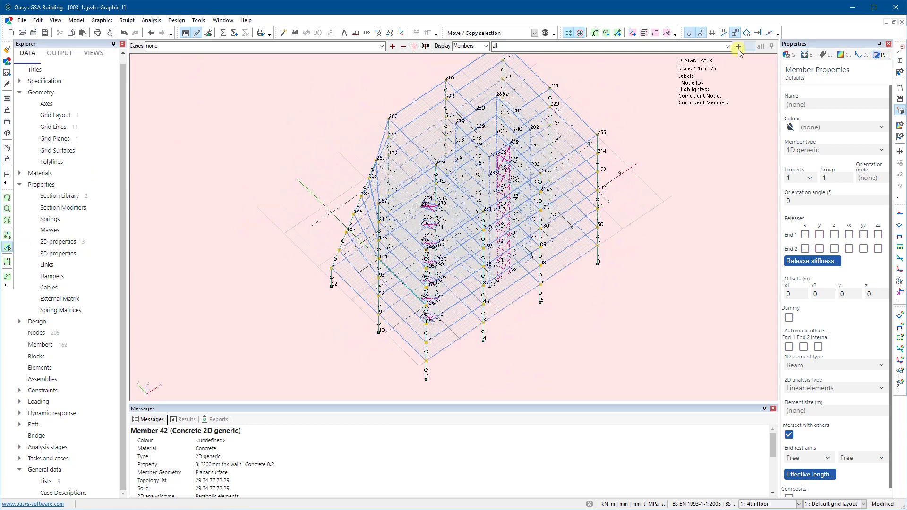
{"action": "left_click", "coordinate": [701, 33]}
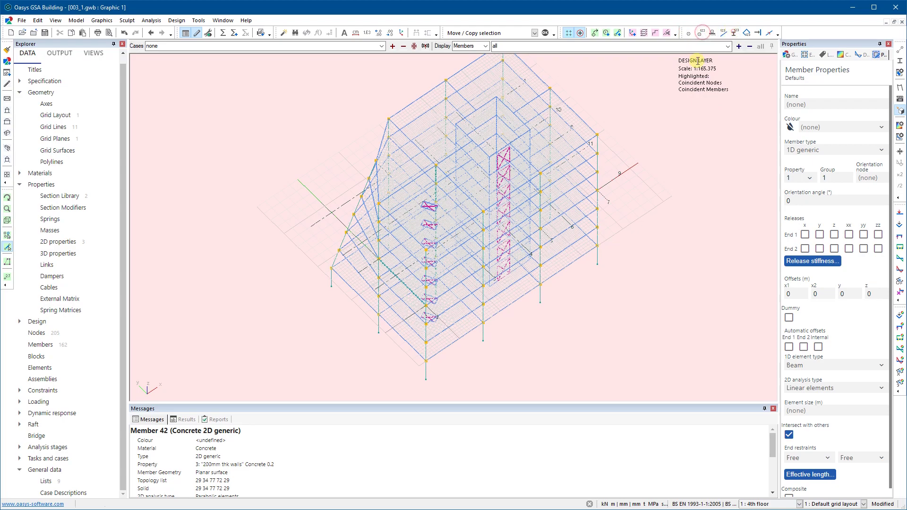
{"action": "mouse_move", "coordinate": [353, 204]}
{"action": "left_mouse_down"}
{"action": "mouse_move", "coordinate": [356, 170]}
{"action": "mouse_move", "coordinate": [344, 182]}
{"action": "mouse_move", "coordinate": [351, 186]}
{"action": "left_mouse_up"}
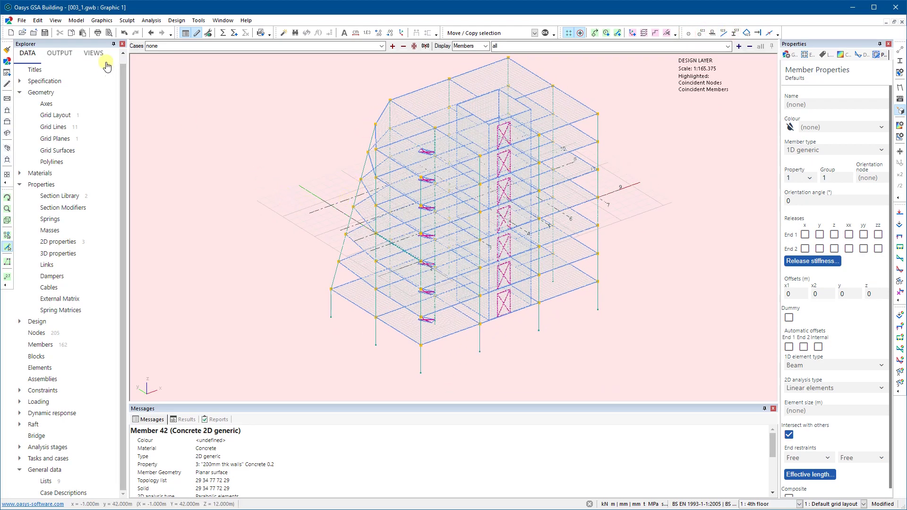
Save the model and create the analysis elements from the members.
{"action": "left_click", "coordinate": [45, 33]}
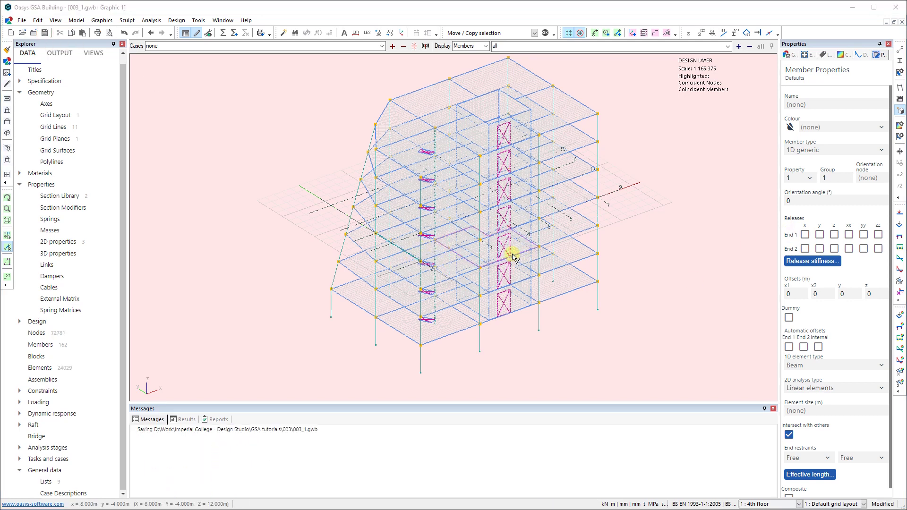
{"action": "left_click", "coordinate": [76, 20]}
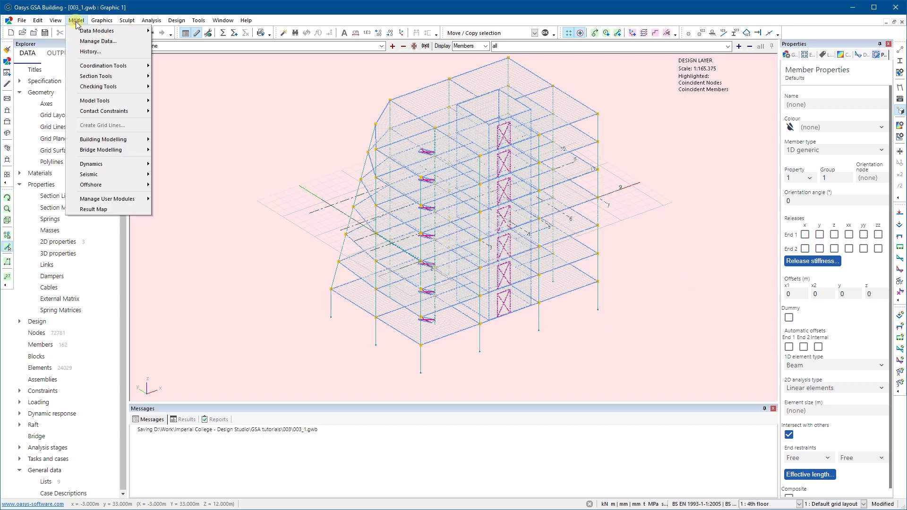
{"action": "mouse_move", "coordinate": [95, 65]}
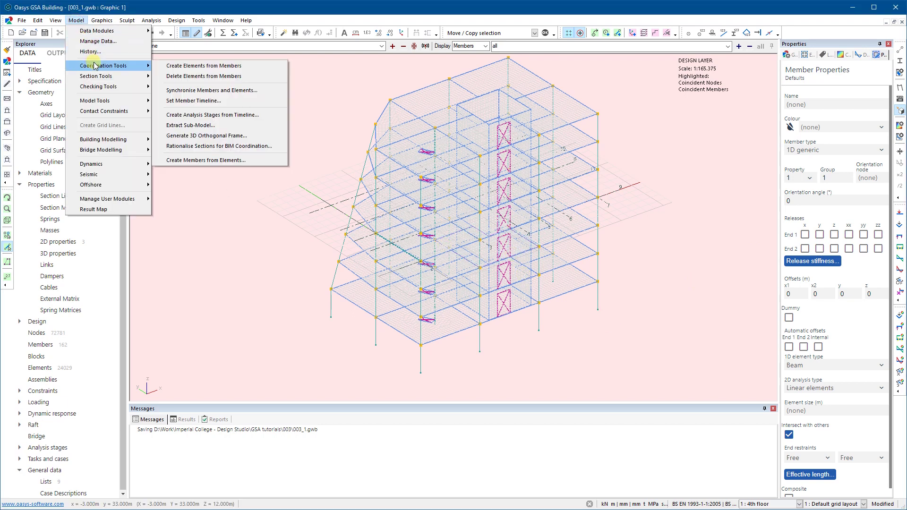
{"action": "left_click", "coordinate": [177, 69]}
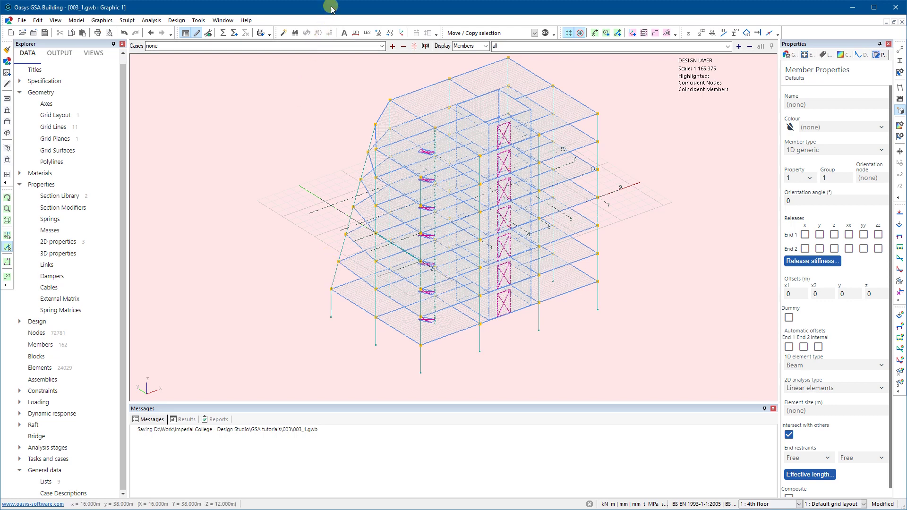
Switch to the analysis layer and view the building's element mesh from a lower side angle.
{"action": "key", "text": "ctrl+l"}
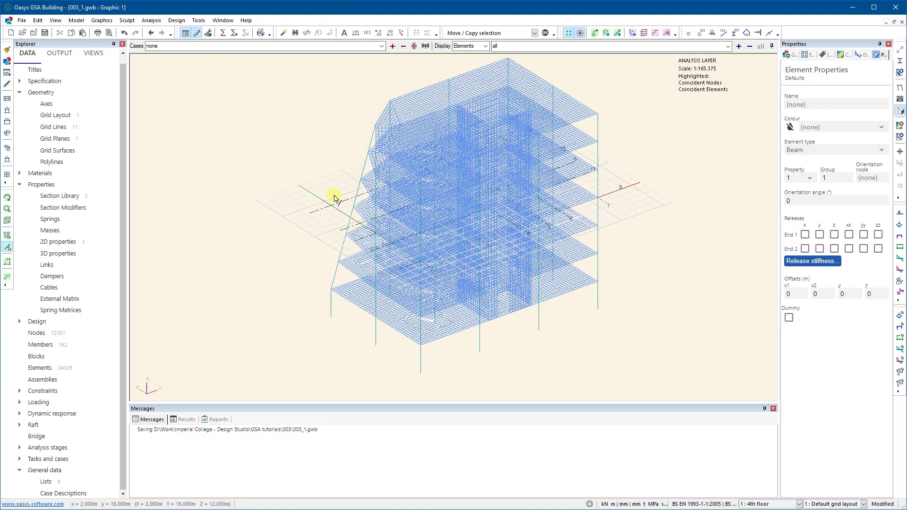
{"action": "left_click_drag", "start_coordinate": [327, 199], "coordinate": [318, 182]}
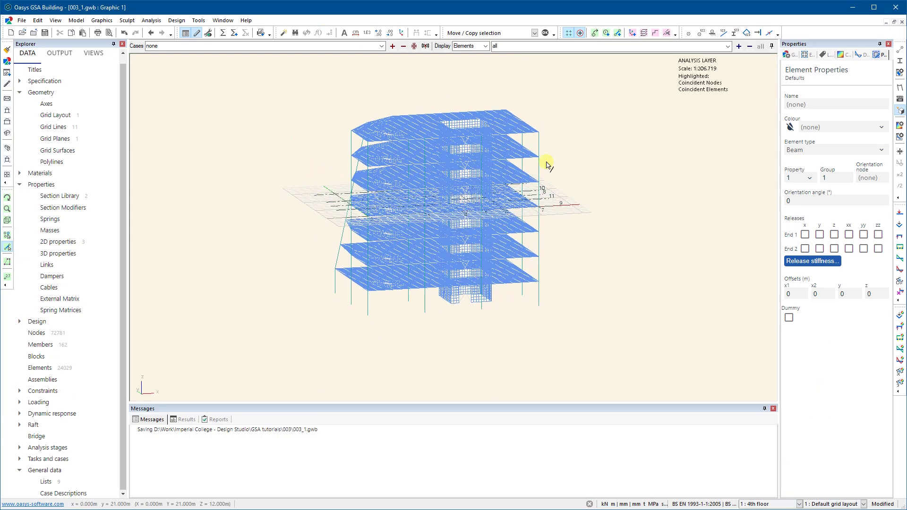
Show the elements with their section shapes and examine the deep edge beam at the 4th-floor slab.
{"action": "left_click", "coordinate": [900, 62]}
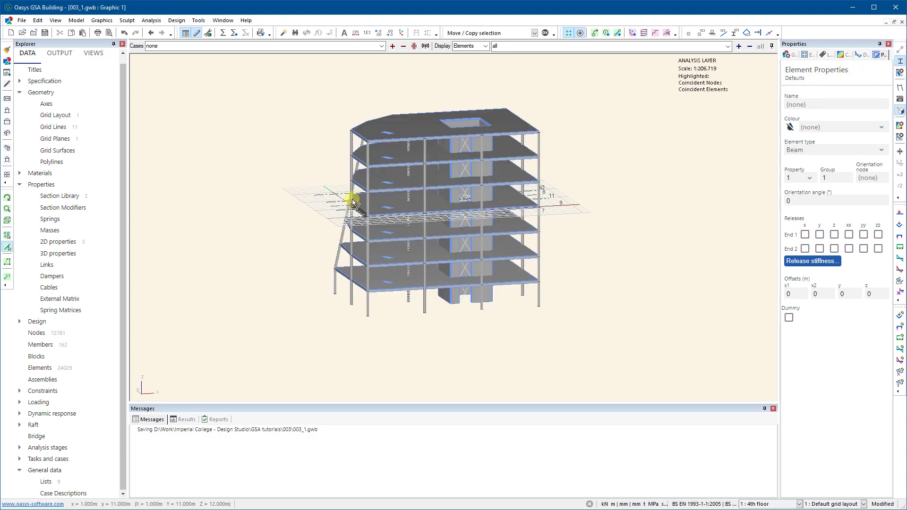
{"action": "scroll", "coordinate": [362, 195], "scroll_direction": "up", "scroll_amount": 10}
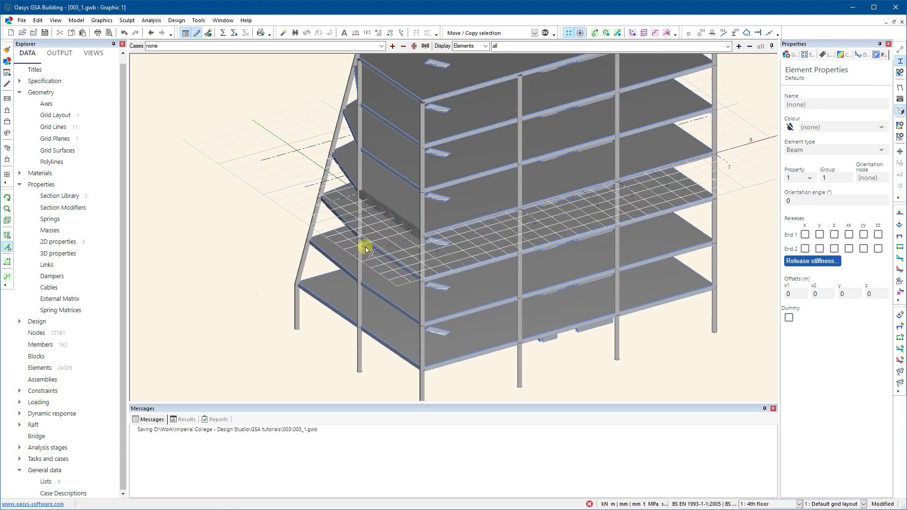
{"action": "mouse_move", "coordinate": [425, 229]}
{"action": "left_mouse_down"}
{"action": "mouse_move", "coordinate": [417, 206]}
{"action": "mouse_move", "coordinate": [427, 215]}
{"action": "left_mouse_up"}
{"action": "scroll", "coordinate": [330, 176], "scroll_direction": "up", "scroll_amount": 5}
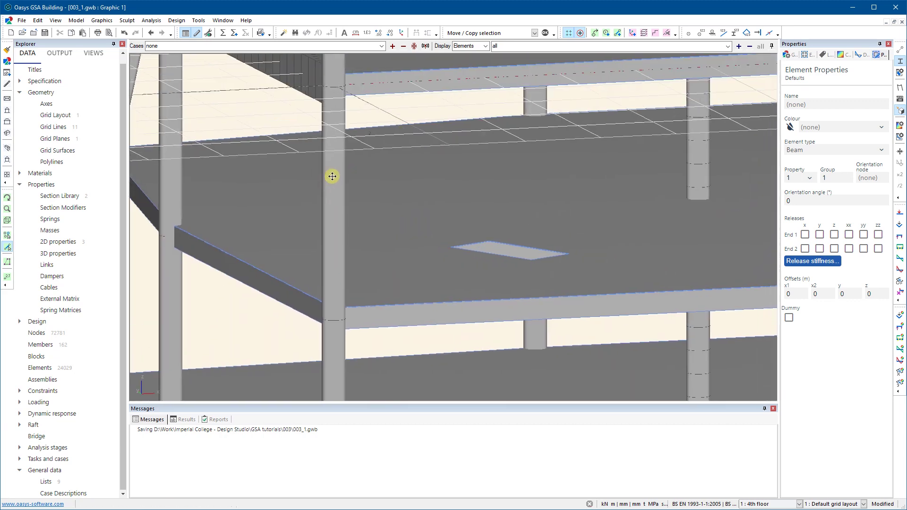
{"action": "scroll", "coordinate": [368, 183], "scroll_direction": "down", "scroll_amount": 6}
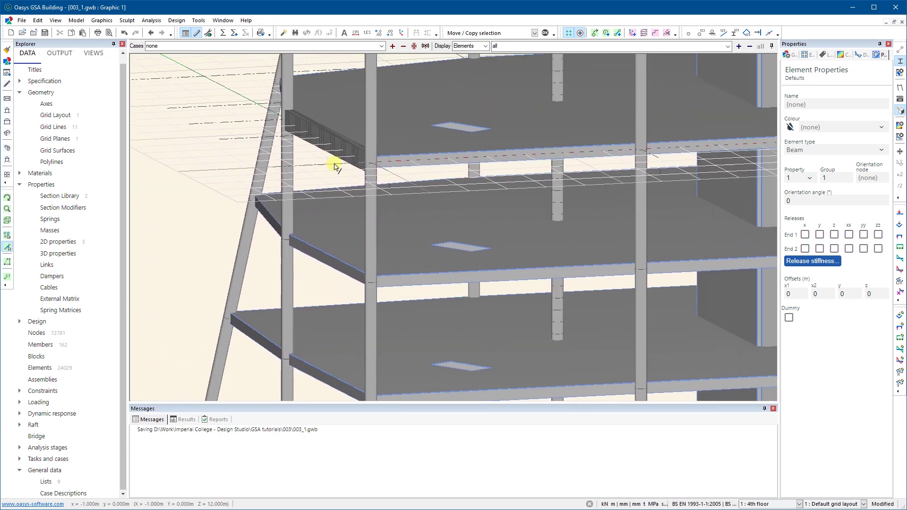
{"action": "mouse_move", "coordinate": [341, 155]}
{"action": "left_mouse_down"}
{"action": "mouse_move", "coordinate": [318, 149]}
{"action": "mouse_move", "coordinate": [337, 163]}
{"action": "left_mouse_up"}
{"action": "scroll", "coordinate": [337, 163], "scroll_direction": "down", "scroll_amount": 8}
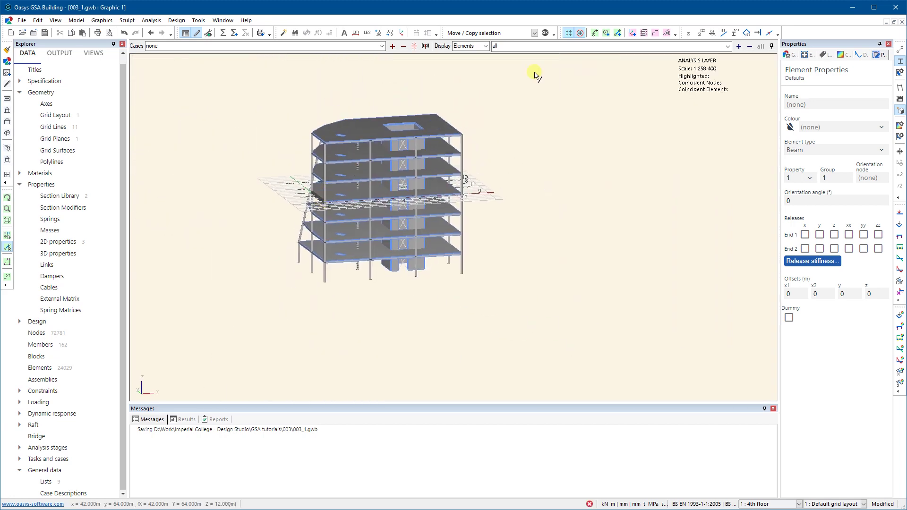
Display only the elements of the "4th floor slab - e" list and view the slab obliquely from above.
{"action": "left_click", "coordinate": [728, 46]}
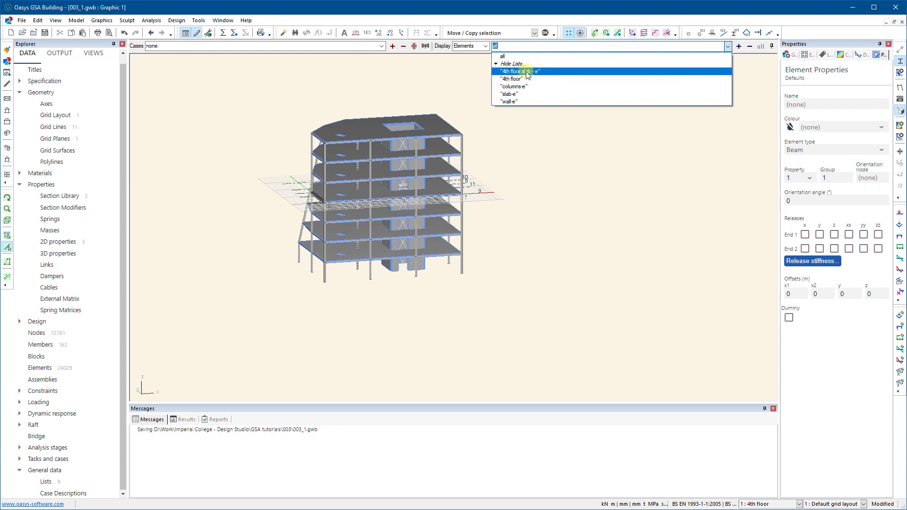
{"action": "left_click", "coordinate": [526, 71]}
{"action": "scroll", "coordinate": [334, 199], "scroll_direction": "up", "scroll_amount": 5}
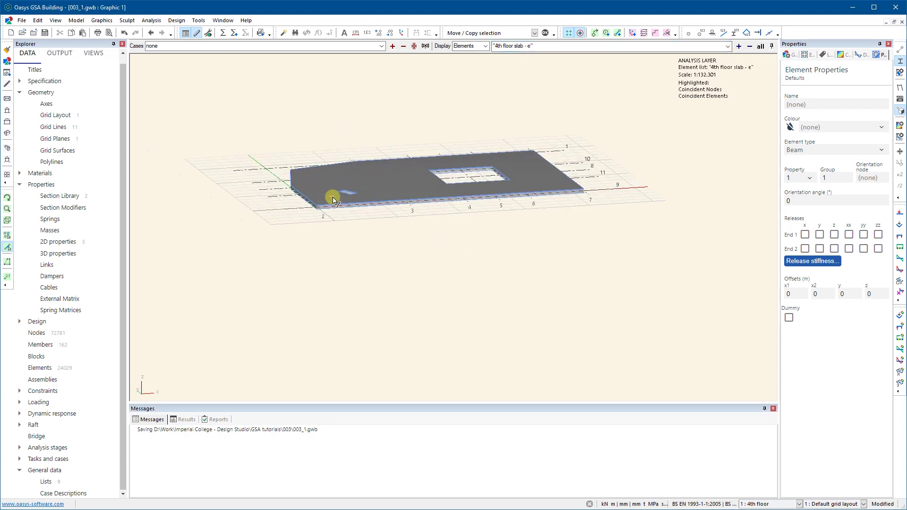
{"action": "left_click_drag", "start_coordinate": [333, 201], "coordinate": [344, 212]}
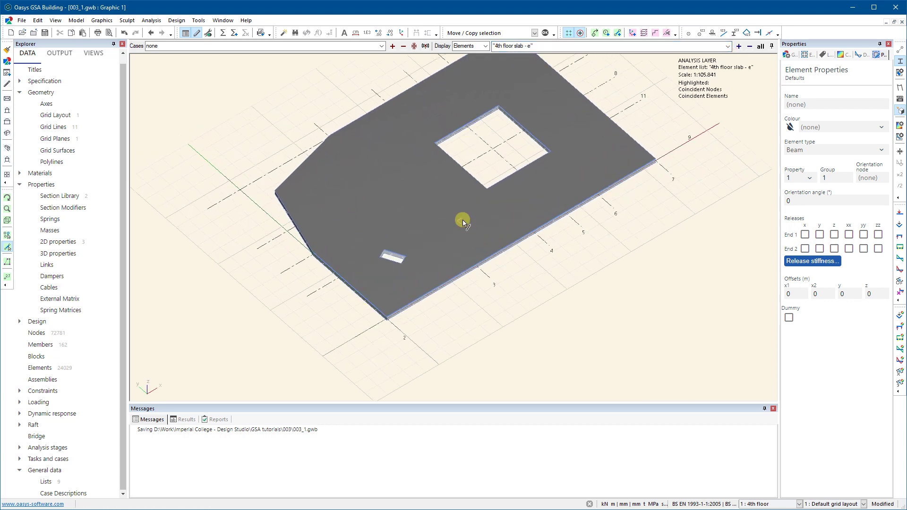
{"action": "scroll", "coordinate": [448, 282], "scroll_direction": "down", "scroll_amount": 2}
{"action": "left_click_drag", "start_coordinate": [448, 282], "coordinate": [284, 266]}
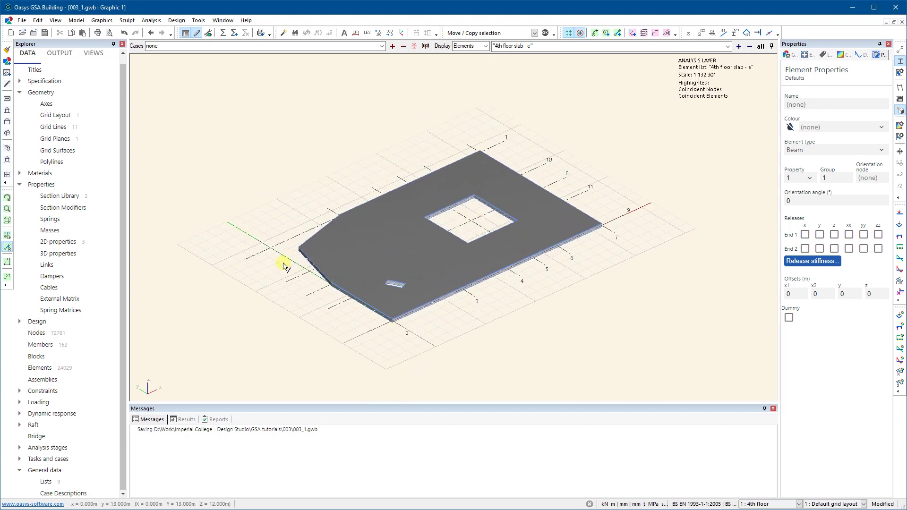
Extend the displayed elements to "4th floor slab - e" pb2 so the property 2 beams are included.
{"action": "left_click", "coordinate": [554, 47]}
{"action": "double_click", "coordinate": [553, 47]}
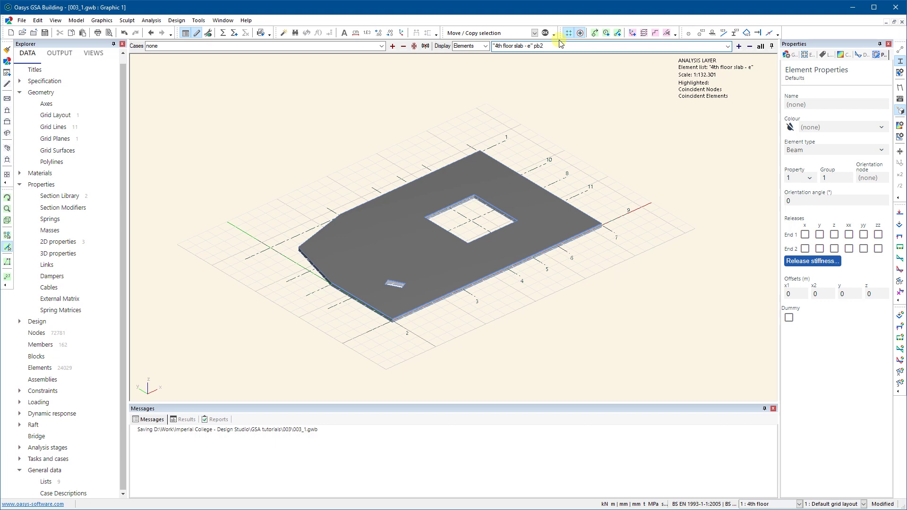
{"action": "key", "text": "Return"}
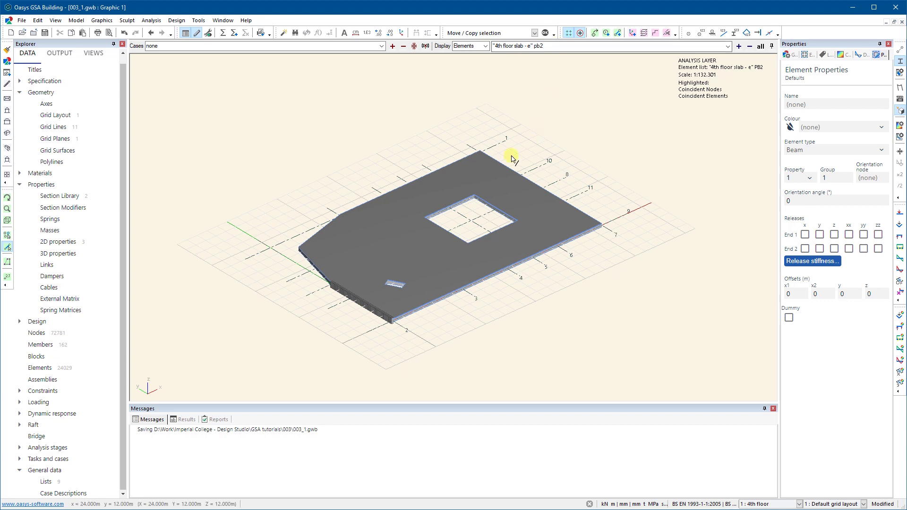
Examine the edge beam's alignment with the slab in a close-up elevation, toggling the section shapes off and on.
{"action": "middle_click_drag", "start_coordinate": [482, 241], "coordinate": [441, 241]}
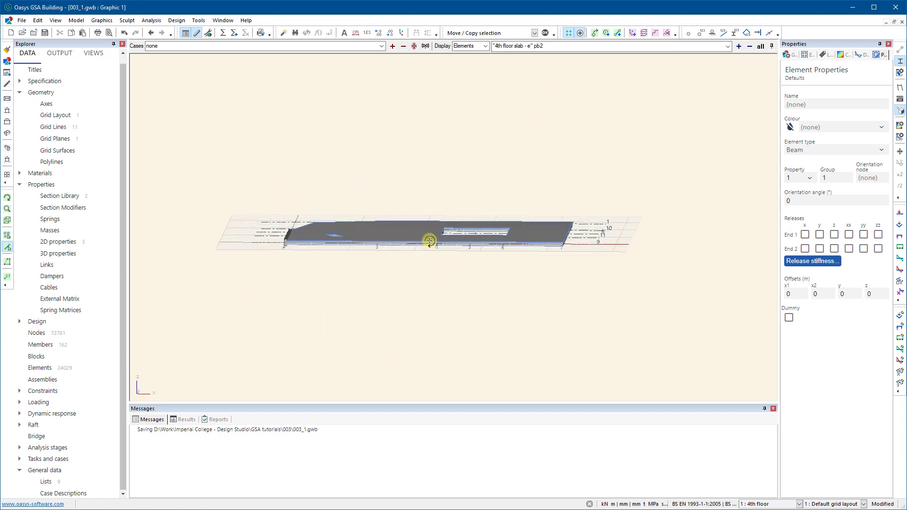
{"action": "scroll", "coordinate": [304, 253], "scroll_direction": "up", "scroll_amount": 5}
{"action": "scroll", "coordinate": [227, 222], "scroll_direction": "up", "scroll_amount": 3}
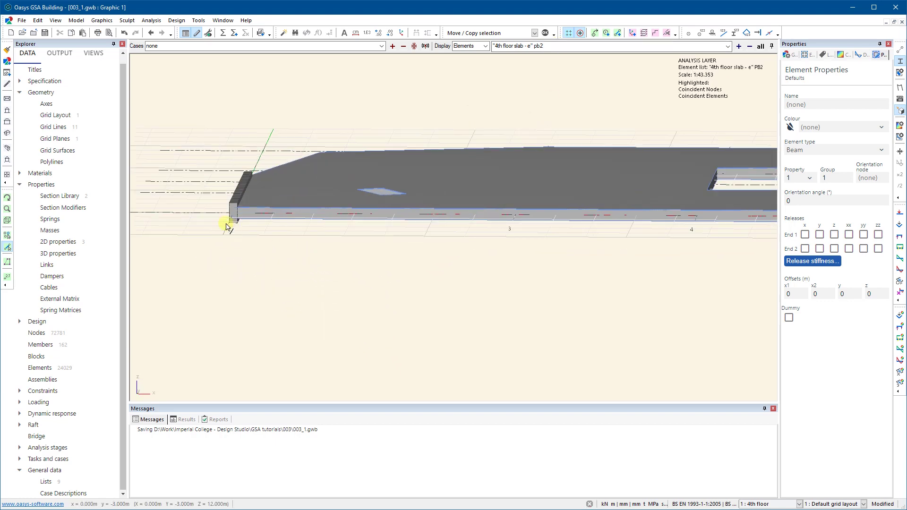
{"action": "left_click", "coordinate": [7, 122]}
{"action": "scroll", "coordinate": [295, 237], "scroll_direction": "up", "scroll_amount": 4}
{"action": "scroll", "coordinate": [295, 234], "scroll_direction": "up", "scroll_amount": 2}
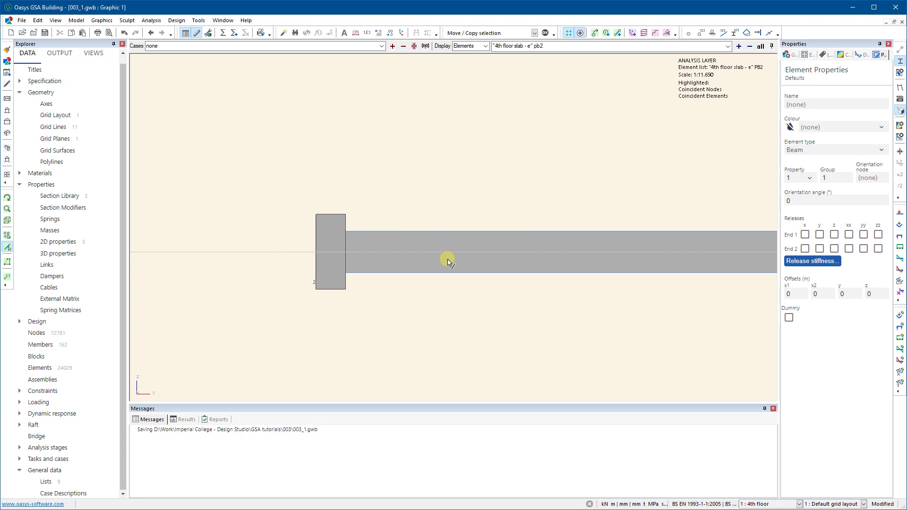
{"action": "left_click", "coordinate": [901, 61]}
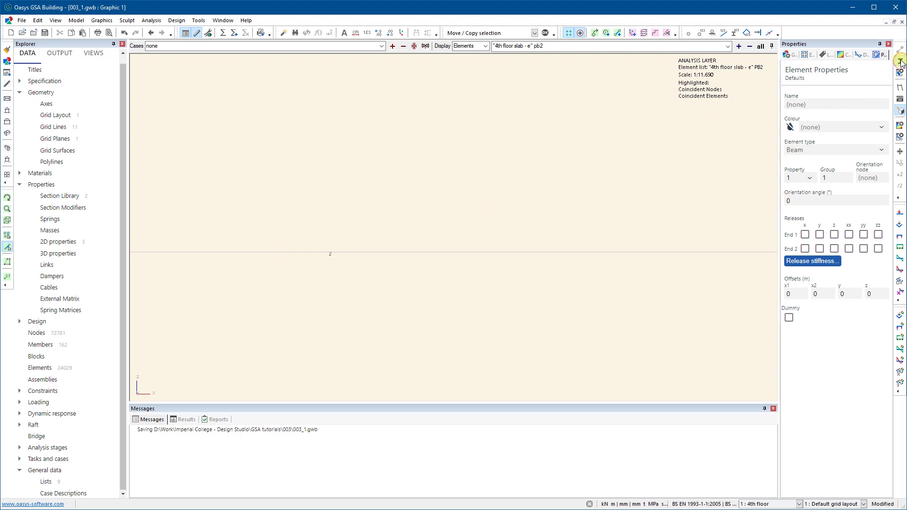
{"action": "left_click", "coordinate": [900, 61]}
Return to the isometric mesh view of all elements without section shapes and save the model.
{"action": "left_click", "coordinate": [8, 197]}
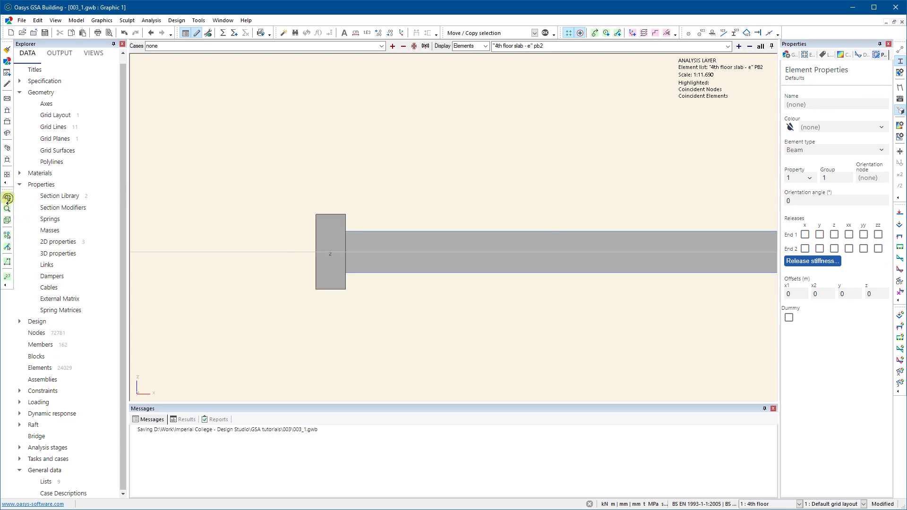
{"action": "left_click_drag", "start_coordinate": [273, 213], "coordinate": [170, 211]}
{"action": "left_click", "coordinate": [7, 174]}
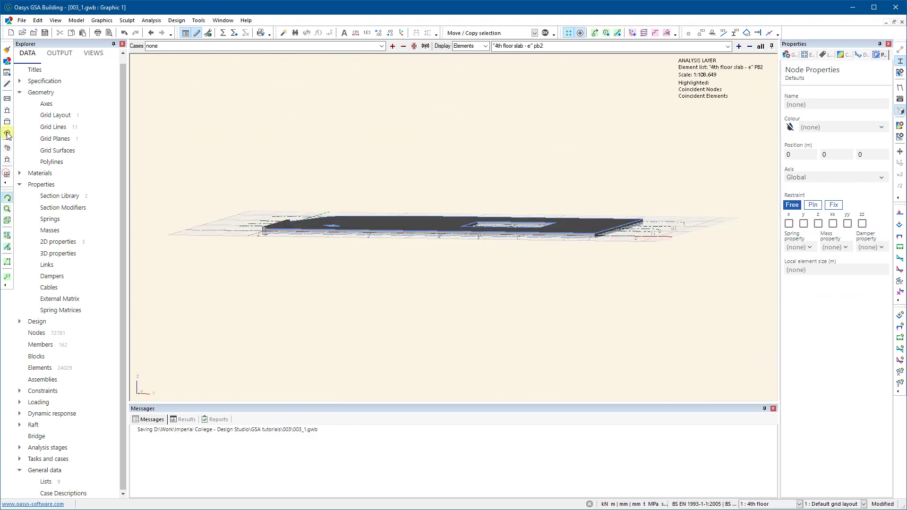
{"action": "left_click", "coordinate": [900, 62]}
{"action": "left_click", "coordinate": [760, 46]}
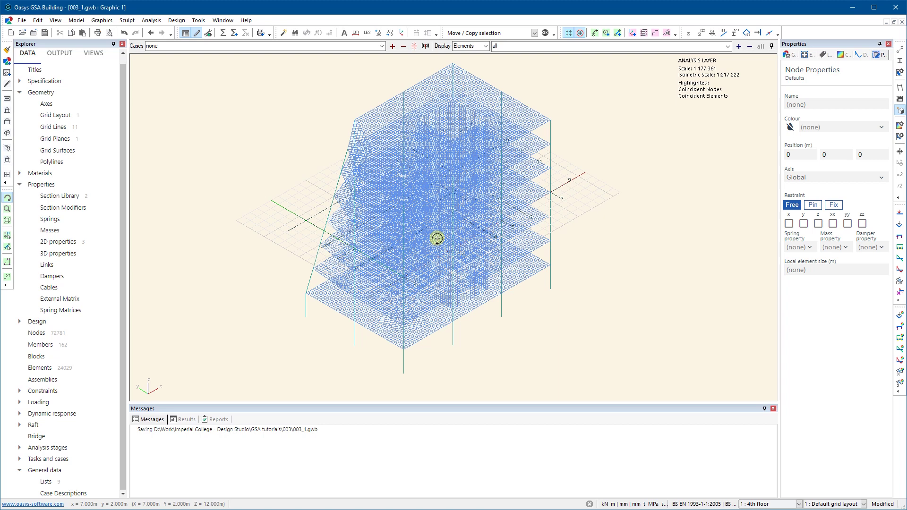
{"action": "left_click", "coordinate": [44, 33]}
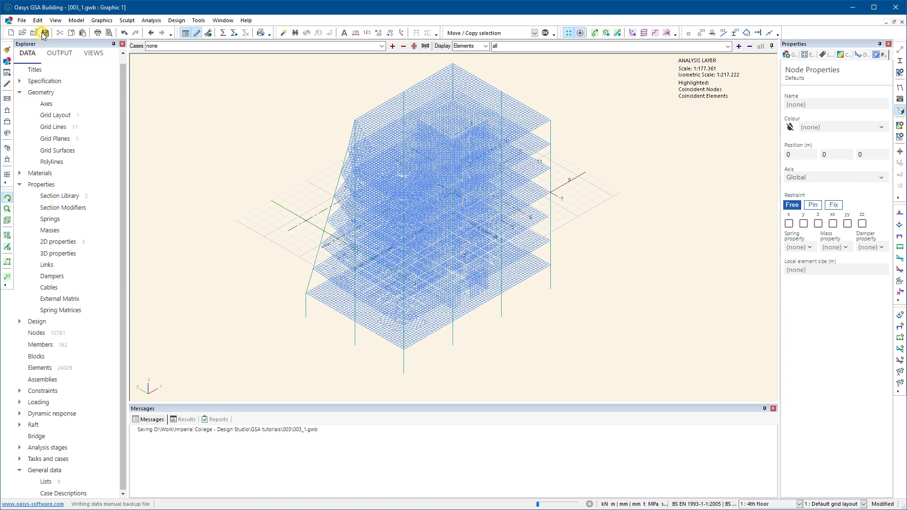
{"action": "left_click", "coordinate": [75, 21]}
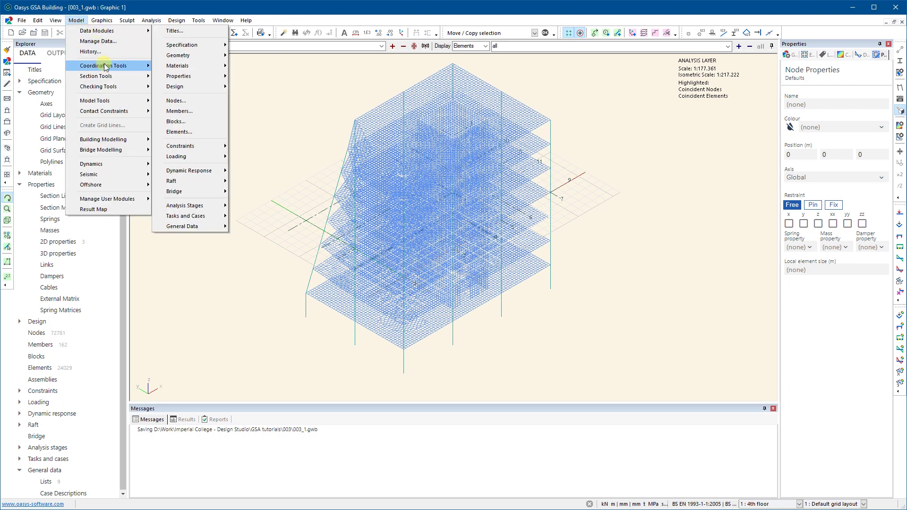
{"action": "mouse_move", "coordinate": [109, 70]}
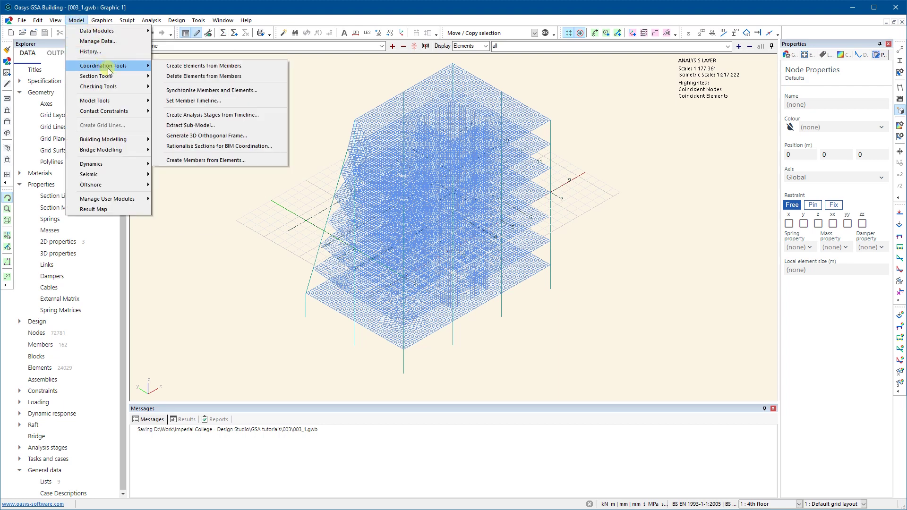
{"action": "left_click", "coordinate": [172, 127]}
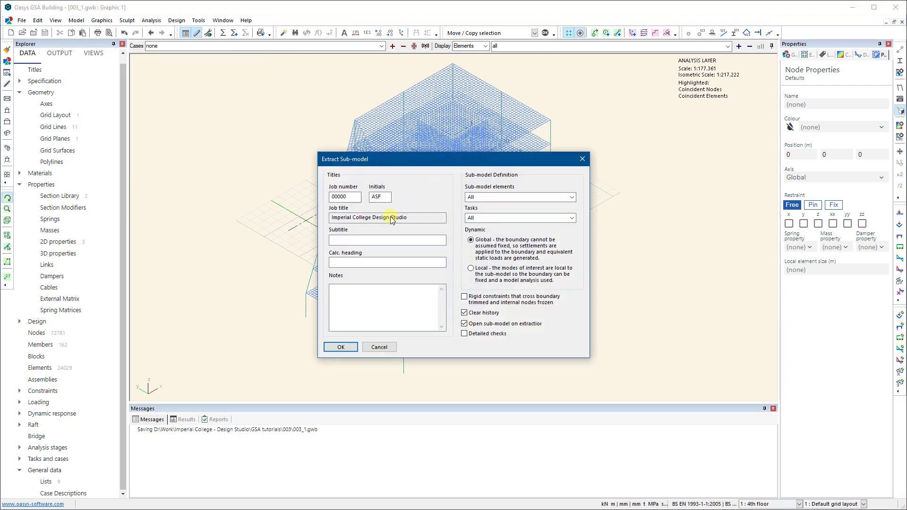
{"action": "left_click", "coordinate": [378, 237]}
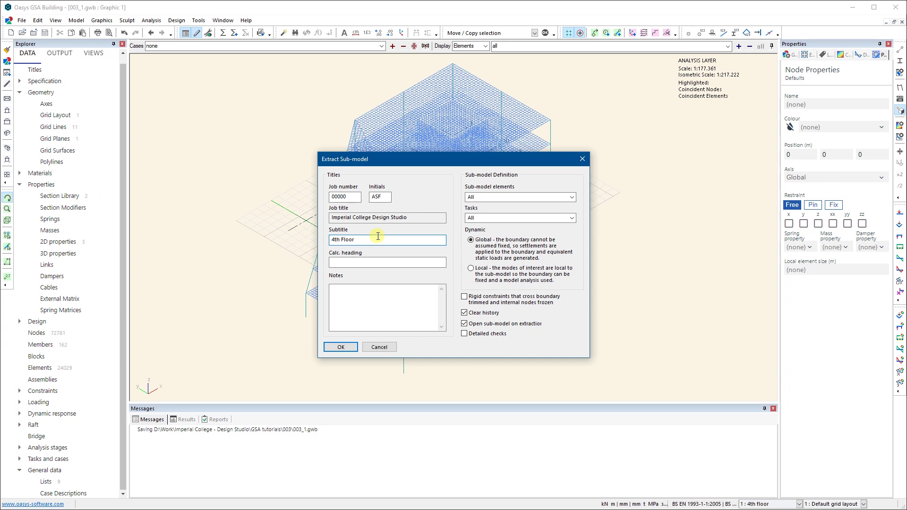
{"action": "left_click", "coordinate": [572, 198]}
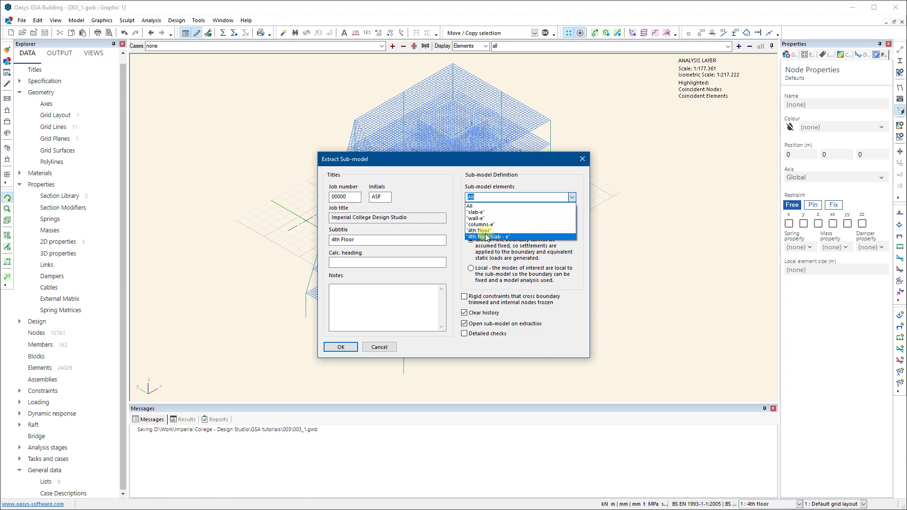
{"action": "left_click", "coordinate": [394, 348]}
{"action": "left_click", "coordinate": [391, 347]}
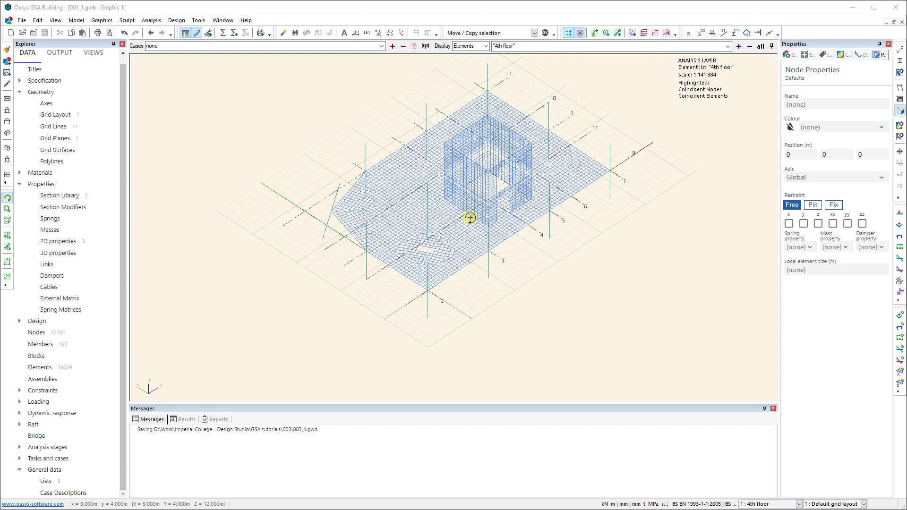
Display only the members of the "4th floor slab" list on the analysis layer.
{"action": "left_click", "coordinate": [485, 46]}
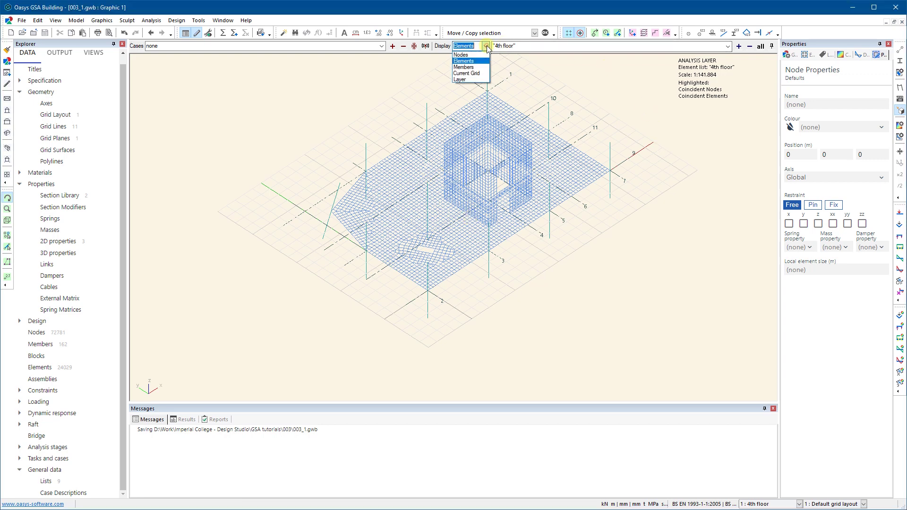
{"action": "left_click", "coordinate": [471, 67]}
{"action": "left_click", "coordinate": [727, 46]}
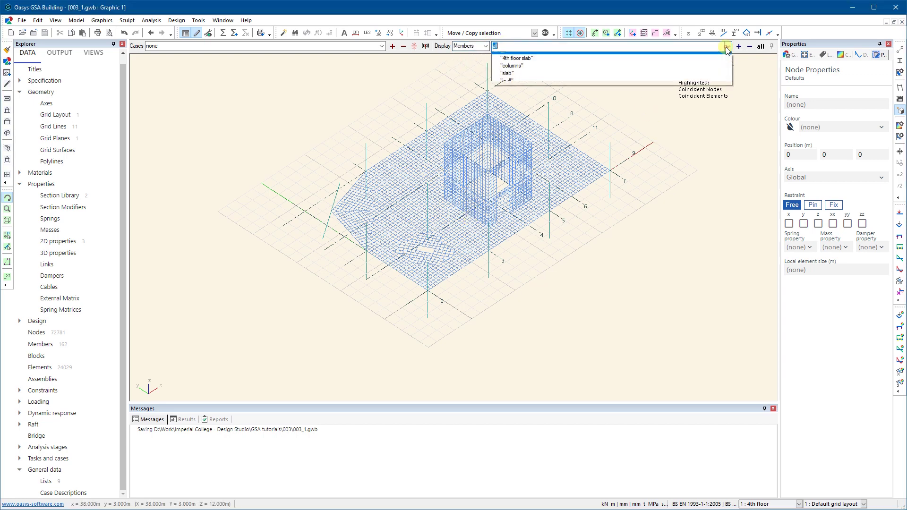
{"action": "left_click", "coordinate": [590, 64]}
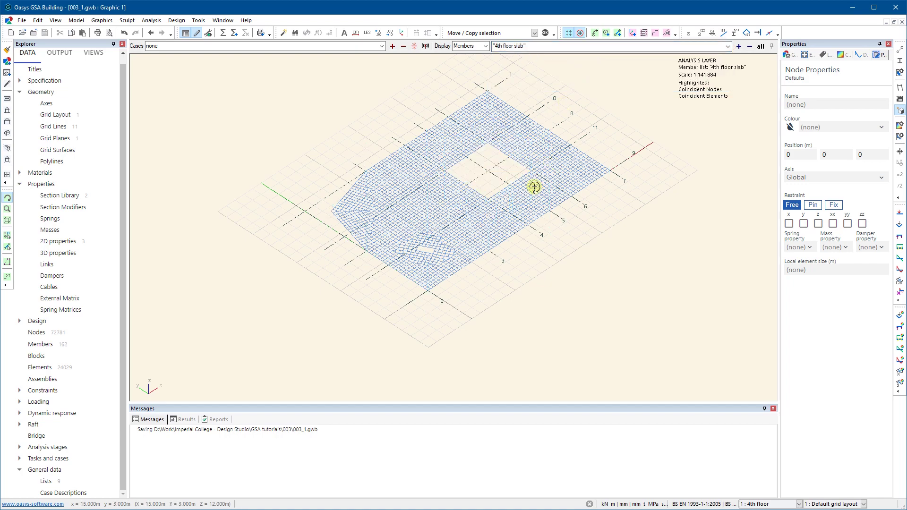
{"action": "mouse_move", "coordinate": [534, 184]}
{"action": "left_mouse_down"}
{"action": "mouse_move", "coordinate": [540, 158]}
{"action": "mouse_move", "coordinate": [535, 180]}
{"action": "left_mouse_up"}
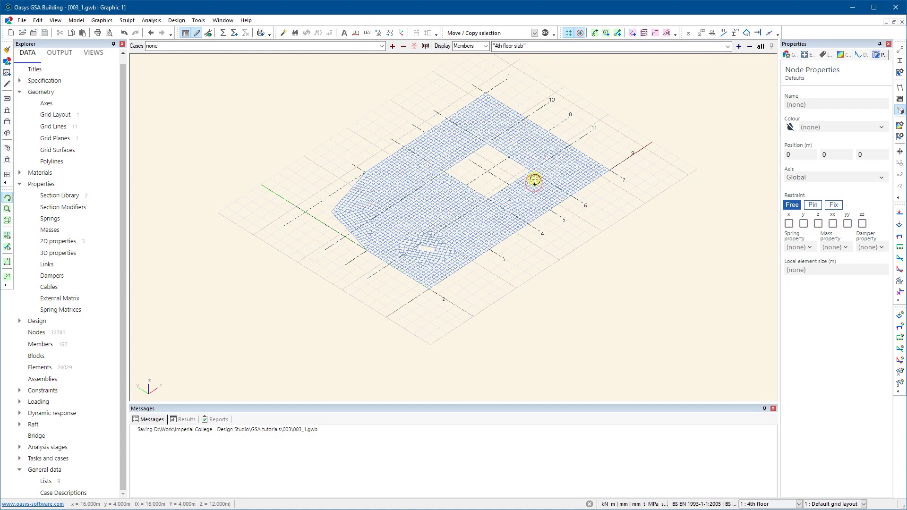
Display the elements of the "4th floor" list, including slab, walls and columns, in an oblique view.
{"action": "left_click", "coordinate": [486, 46]}
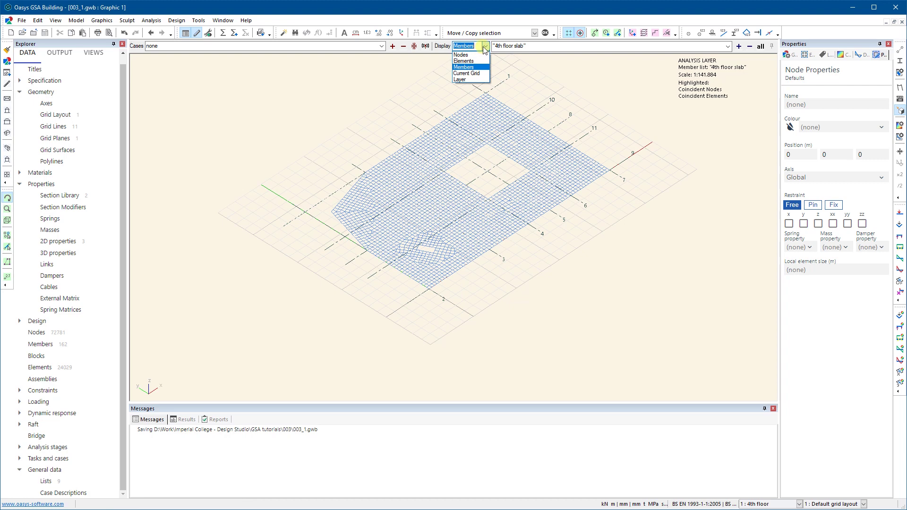
{"action": "left_click", "coordinate": [472, 62]}
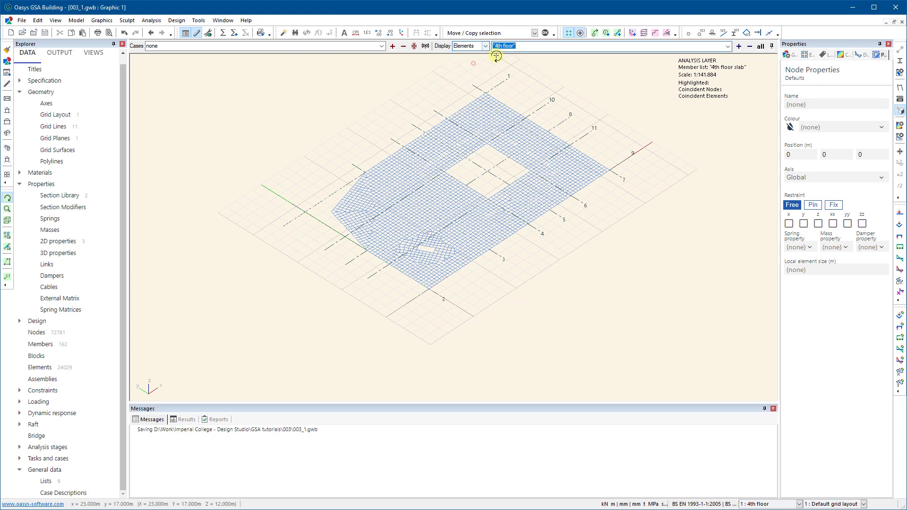
{"action": "left_click", "coordinate": [650, 111]}
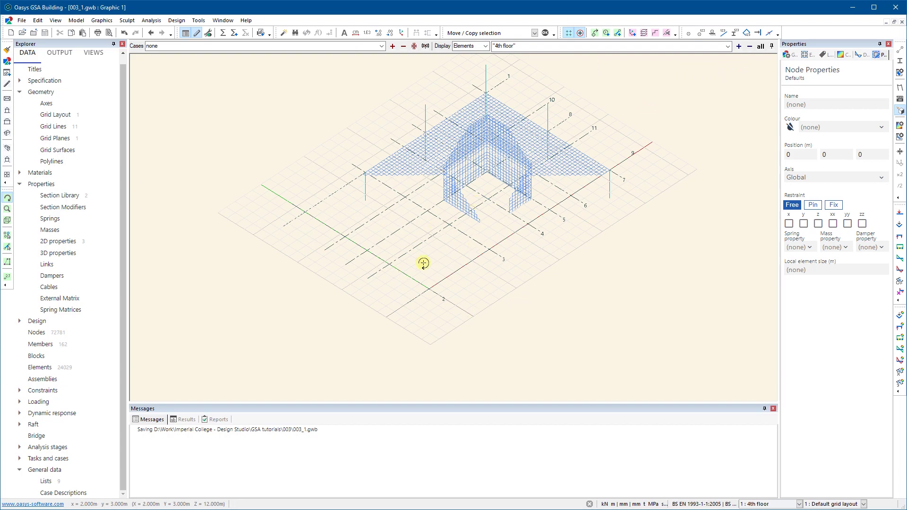
{"action": "mouse_move", "coordinate": [425, 265]}
{"action": "left_mouse_down"}
{"action": "mouse_move", "coordinate": [426, 244]}
{"action": "mouse_move", "coordinate": [429, 277]}
{"action": "left_mouse_up"}
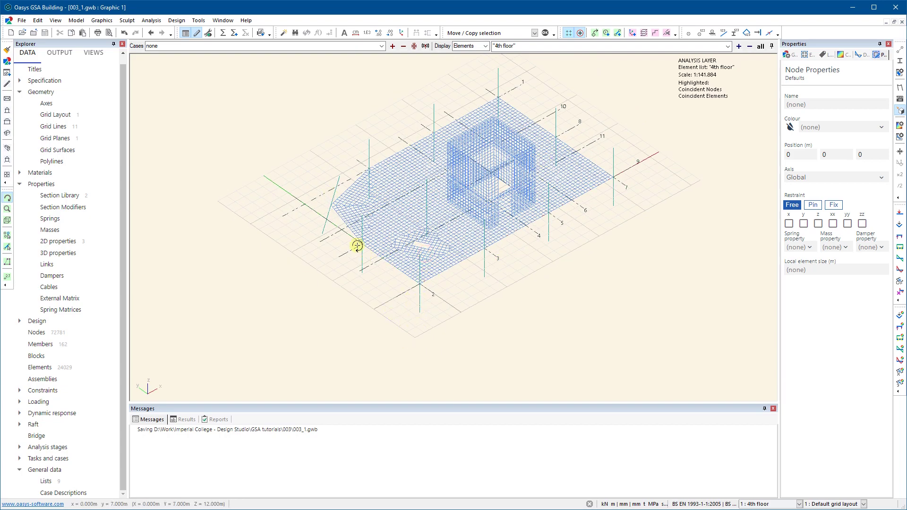
Add the property 2 beams (PB2) to the definition of the "4th floor" element list.
{"action": "double_click", "coordinate": [46, 482]}
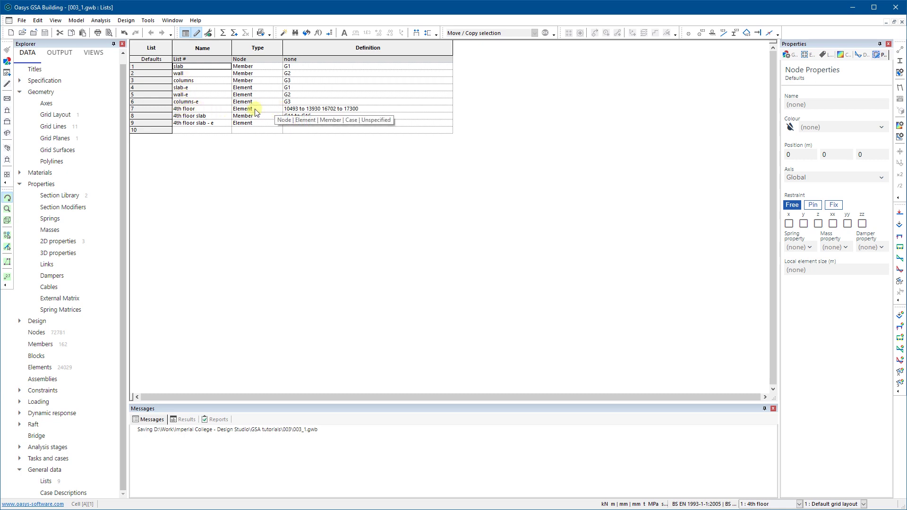
{"action": "left_click", "coordinate": [365, 109]}
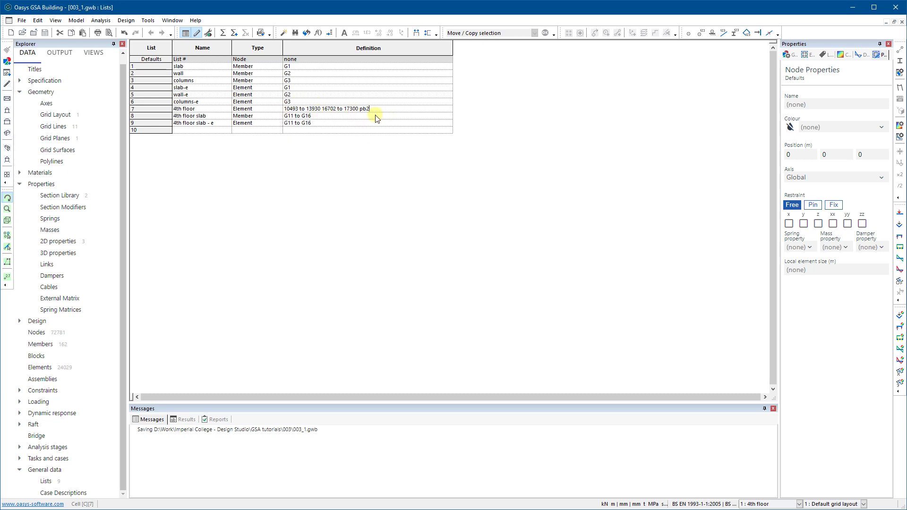
{"action": "key", "text": "Tab"}
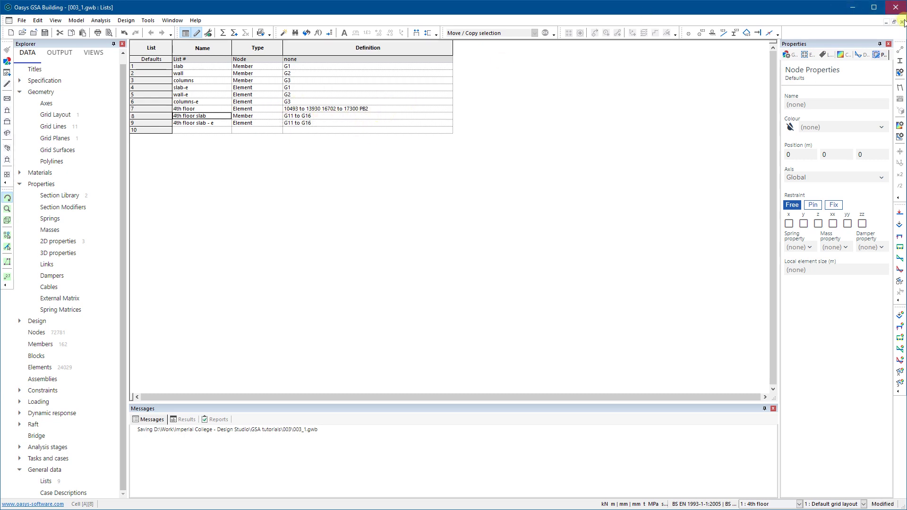
{"action": "left_click", "coordinate": [903, 21]}
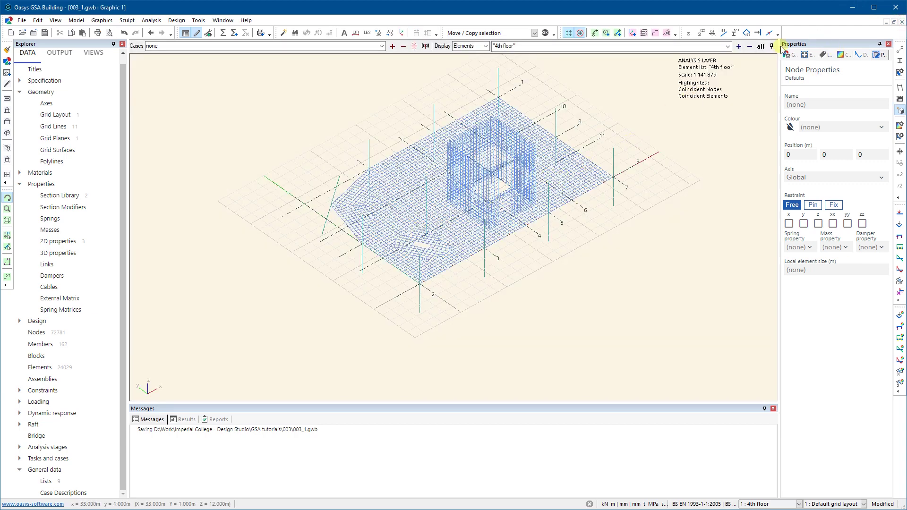
Redisplay the elements of the updated "4th floor" list with section shapes and save the model.
{"action": "left_click", "coordinate": [728, 45]}
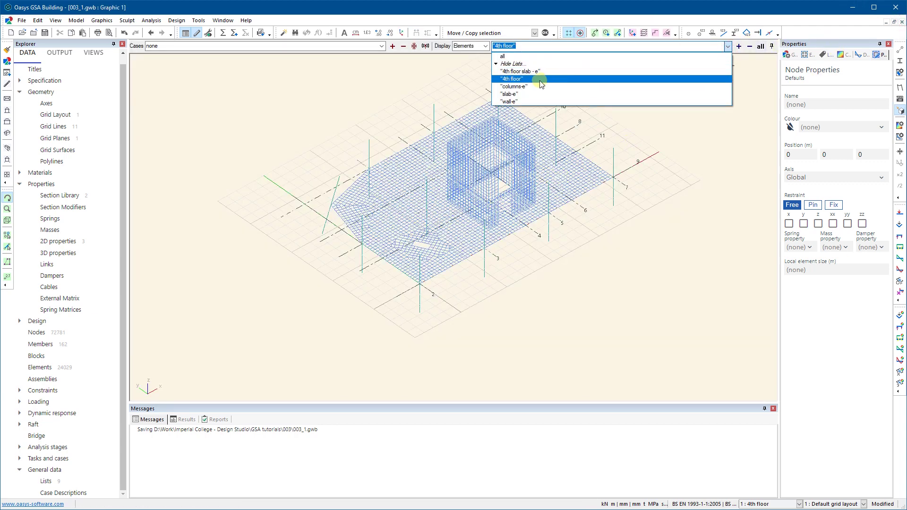
{"action": "left_click", "coordinate": [540, 79]}
{"action": "left_click", "coordinate": [901, 62]}
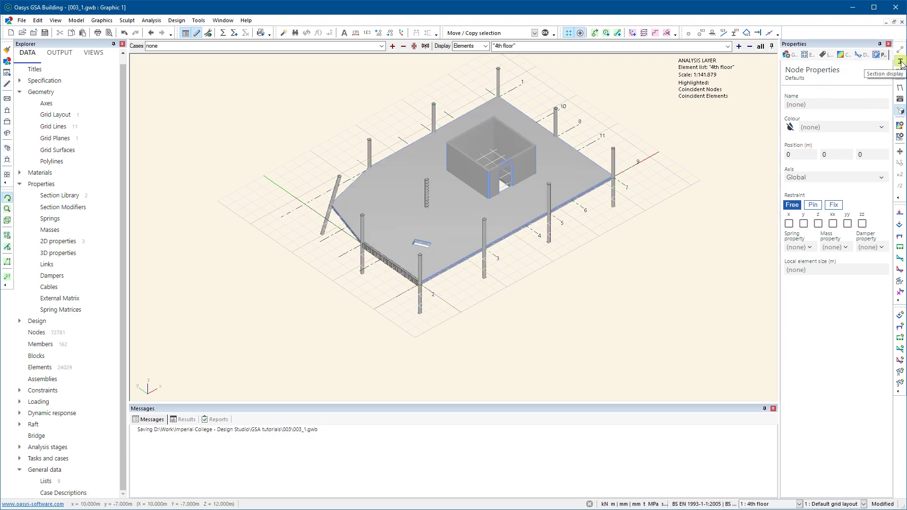
{"action": "left_click", "coordinate": [45, 33]}
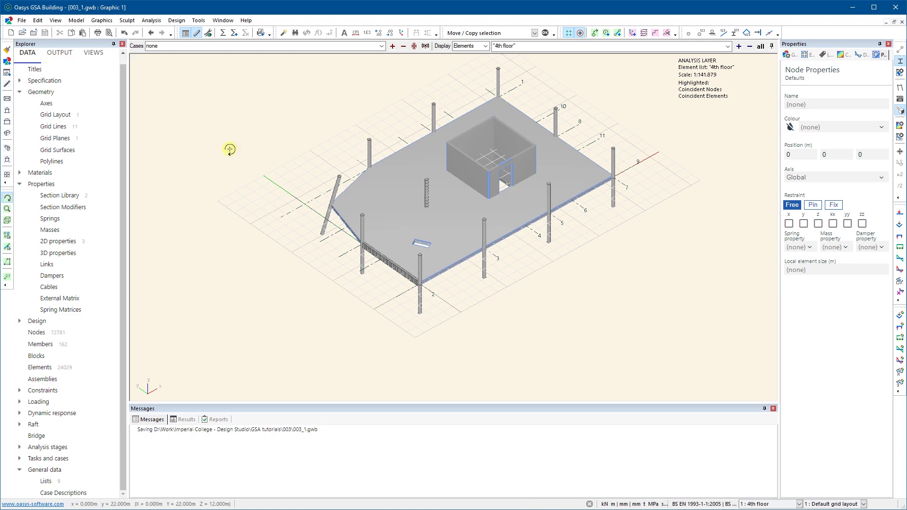
Open the Extract Sub-model settings and make the subtitle ready for entry.
{"action": "left_click", "coordinate": [76, 20]}
{"action": "mouse_move", "coordinate": [104, 67]}
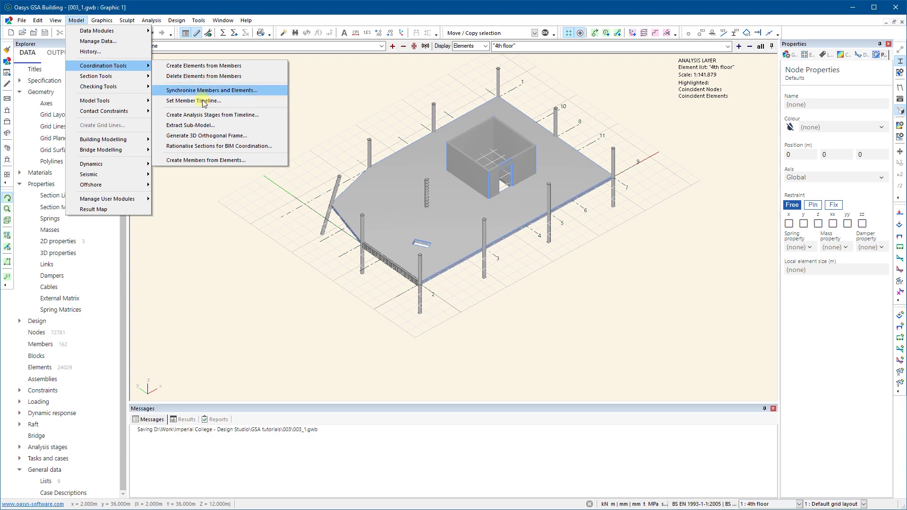
{"action": "left_click", "coordinate": [199, 125]}
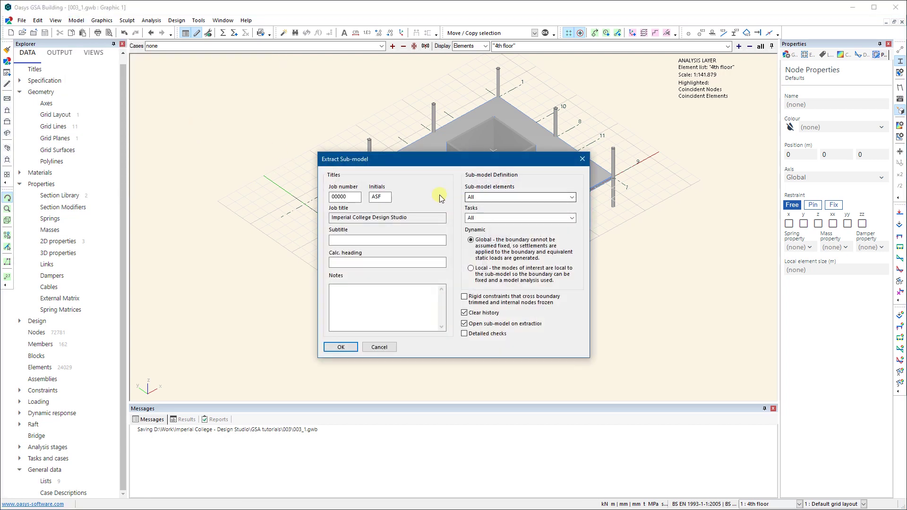
{"action": "left_click", "coordinate": [355, 239]}
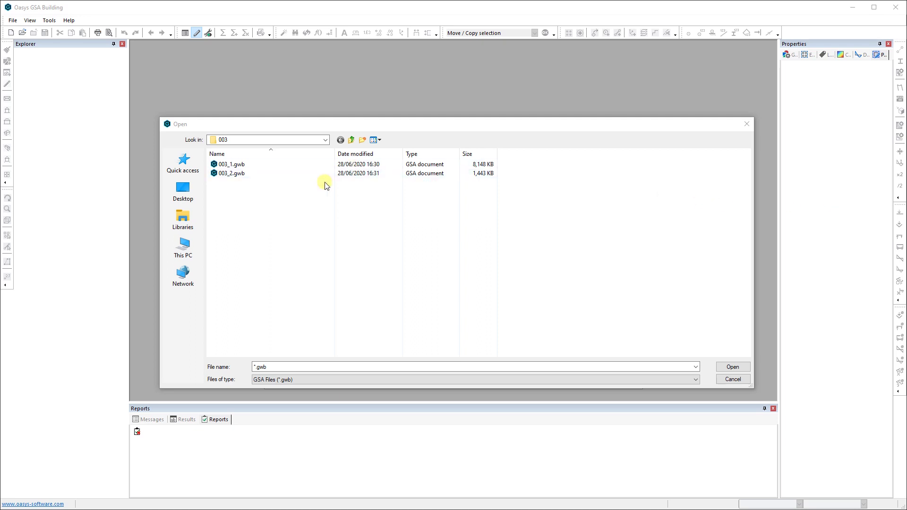
Open the extracted sub-model 003_2.gwb, maximise its graphic view and orient the model obliquely.
{"action": "left_click", "coordinate": [228, 174]}
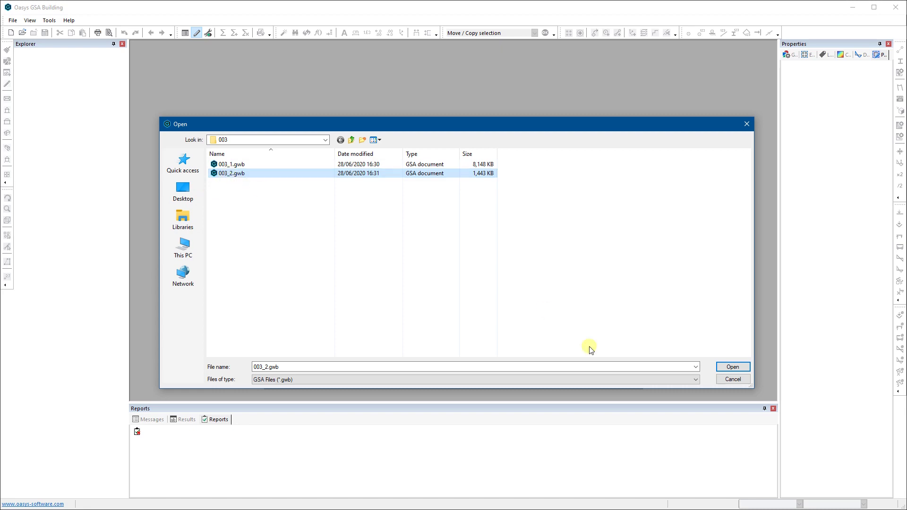
{"action": "left_click", "coordinate": [732, 368]}
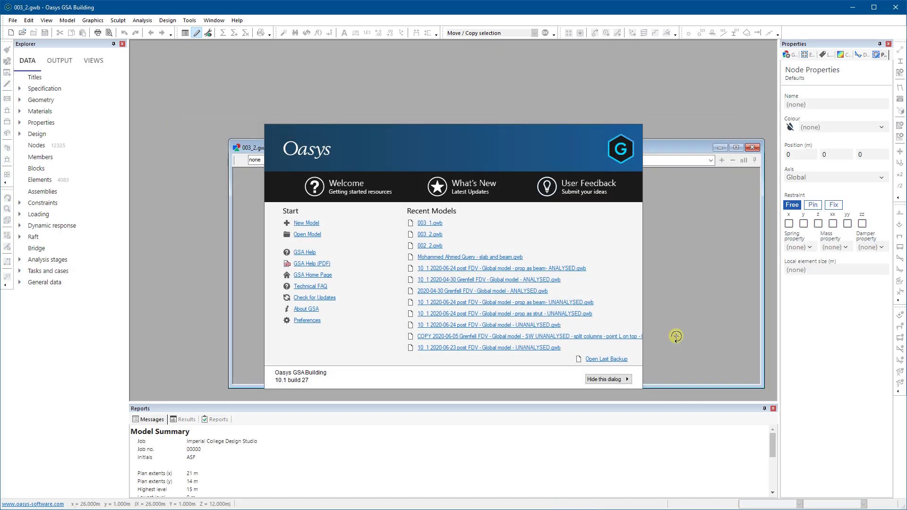
{"action": "left_click", "coordinate": [736, 148]}
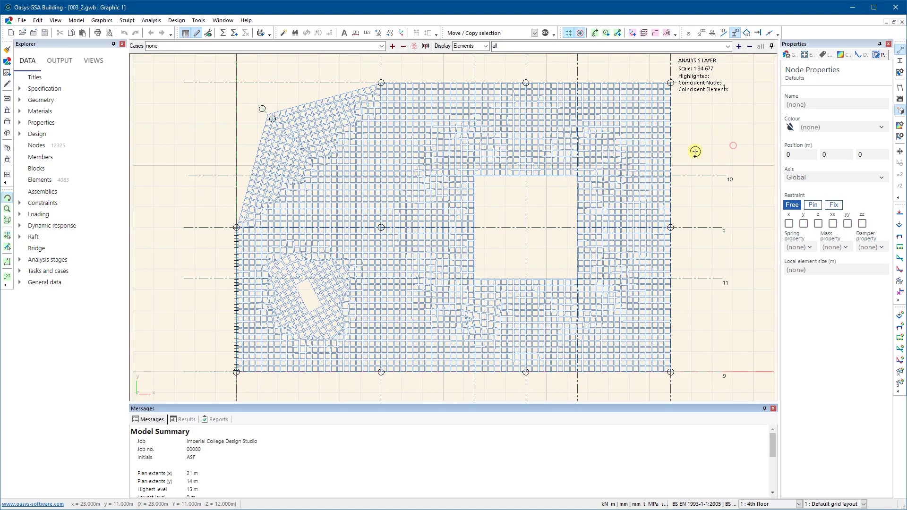
{"action": "left_click_drag", "start_coordinate": [449, 236], "coordinate": [476, 188]}
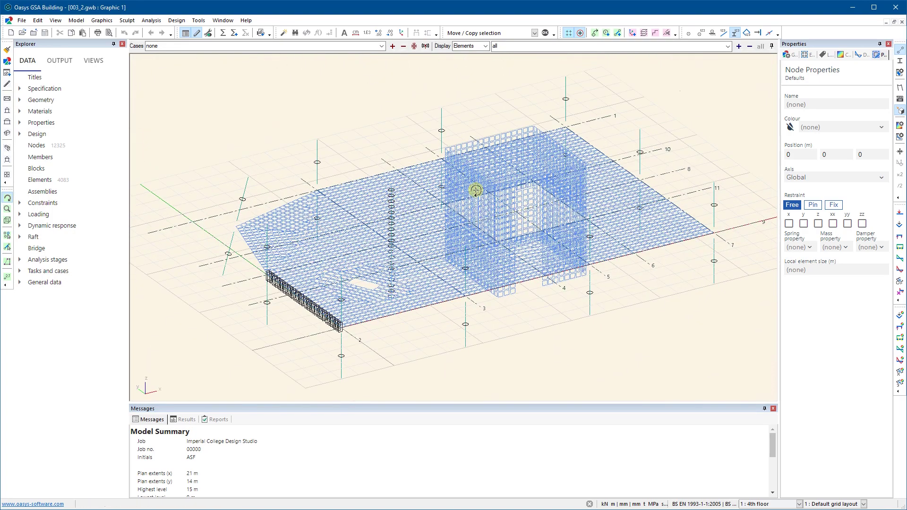
Check which kinds of loading the sub-model contains, including the nodal loading categories.
{"action": "left_click", "coordinate": [19, 215]}
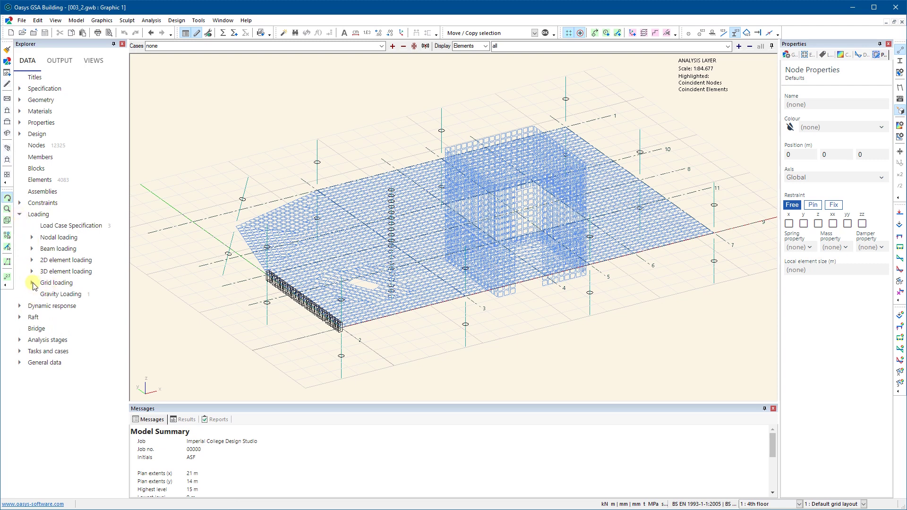
{"action": "left_click", "coordinate": [32, 238]}
{"action": "left_click", "coordinate": [31, 237]}
{"action": "left_click", "coordinate": [31, 237]}
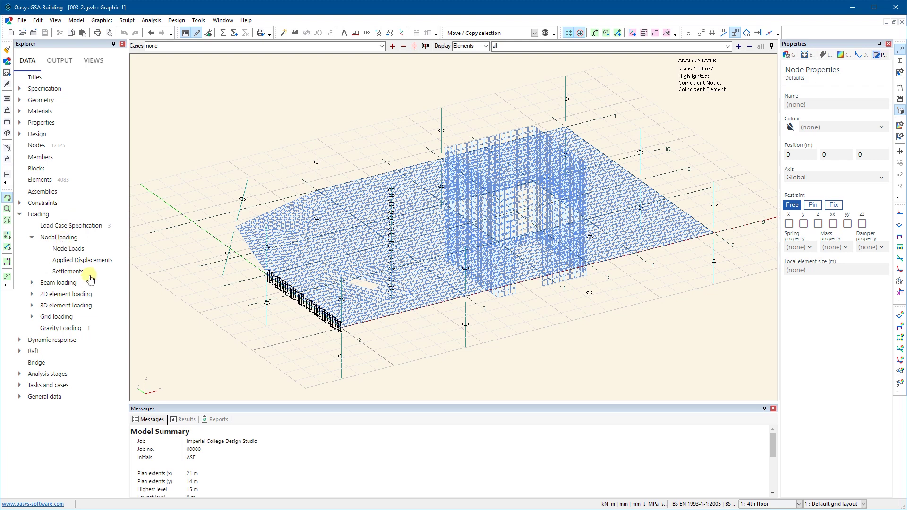
{"action": "left_click", "coordinate": [32, 237]}
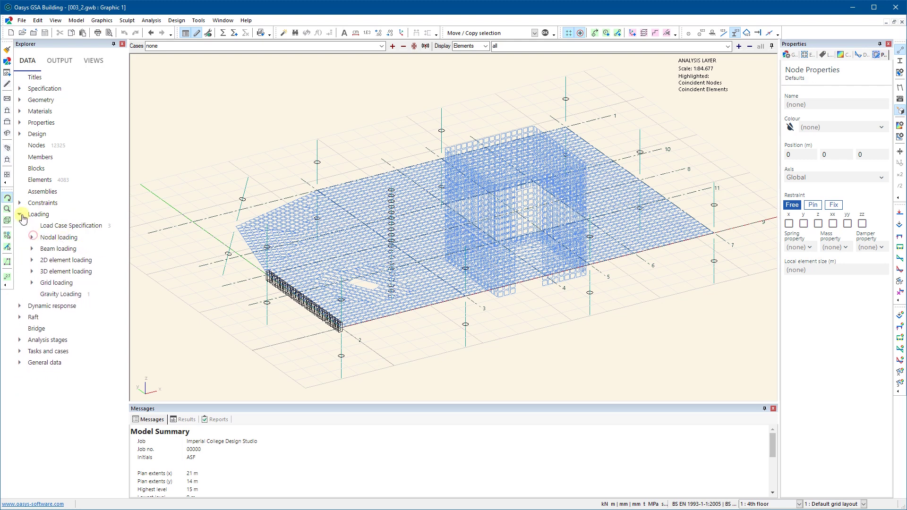
{"action": "left_click", "coordinate": [19, 214]}
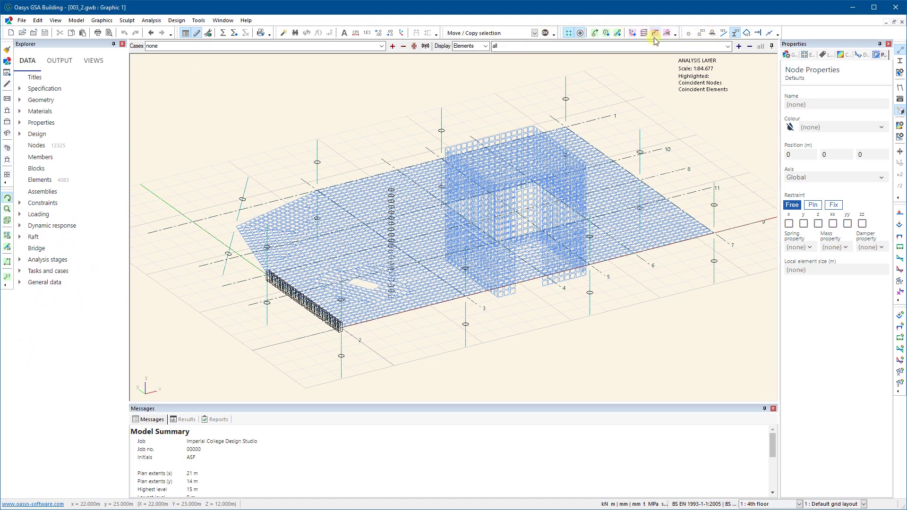
Show the node restraint labels and set the sub-model to a front elevation view.
{"action": "left_click", "coordinate": [713, 33]}
{"action": "left_click_drag", "start_coordinate": [495, 322], "coordinate": [473, 304]}
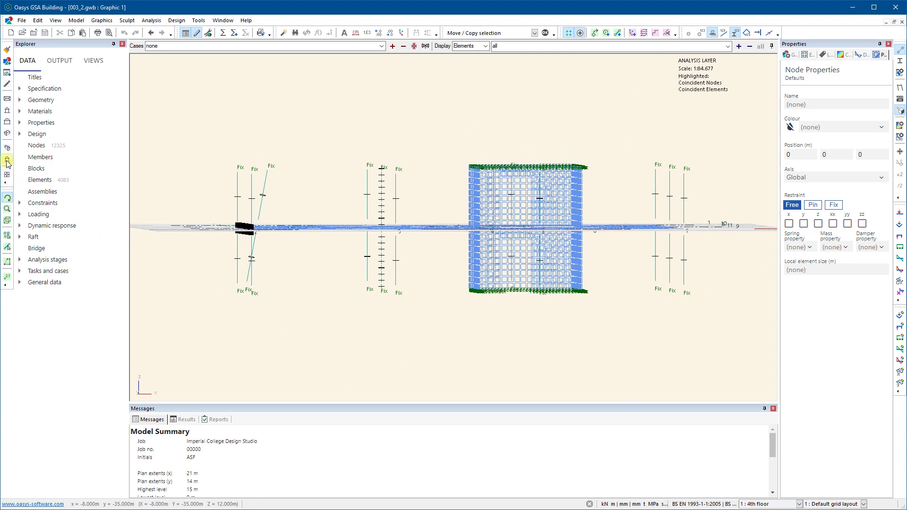
{"action": "left_click", "coordinate": [7, 122]}
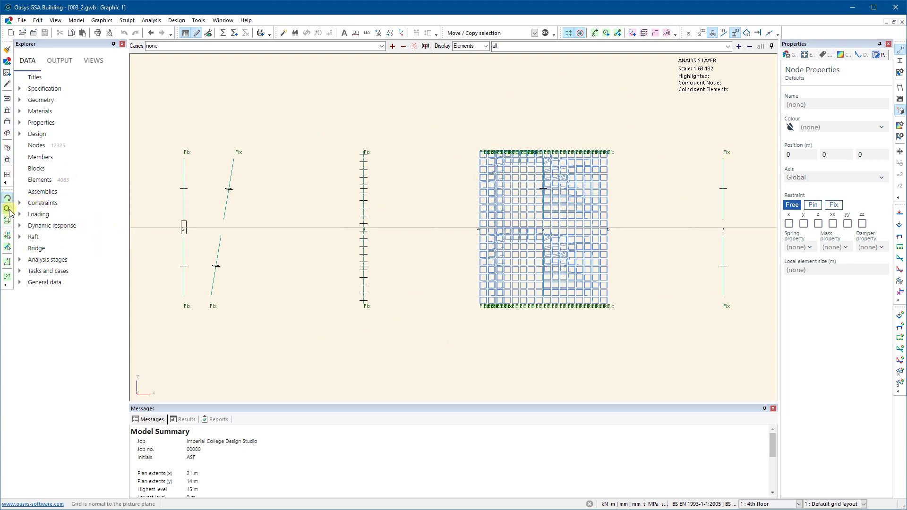
Release the z restraint on all nodes at the upper ends of the columns and core walls, keeping the other restraints.
{"action": "left_click", "coordinate": [8, 235]}
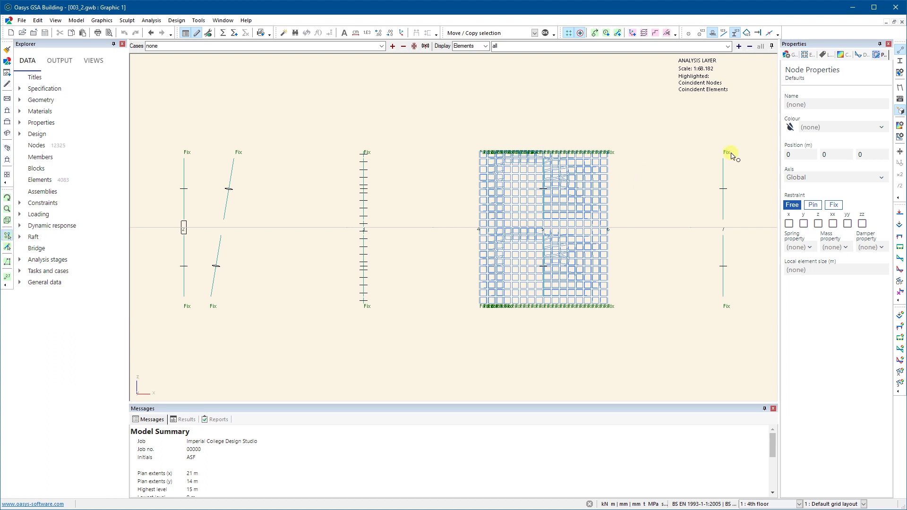
{"action": "left_click", "coordinate": [690, 33]}
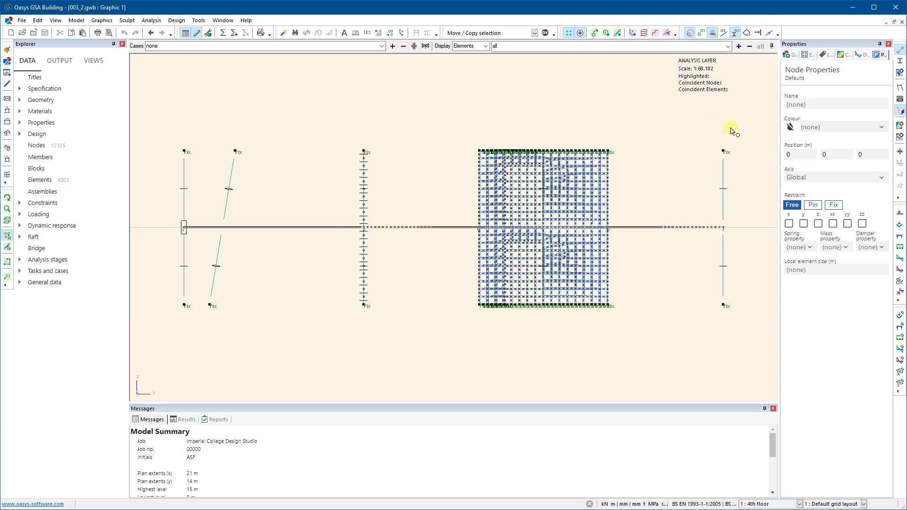
{"action": "left_click_drag", "start_coordinate": [727, 152], "coordinate": [167, 93]}
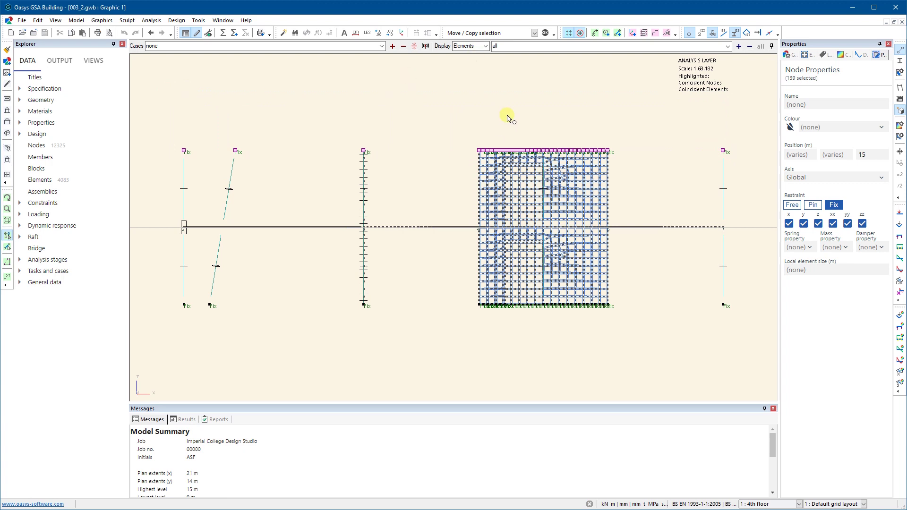
{"action": "left_click", "coordinate": [819, 223]}
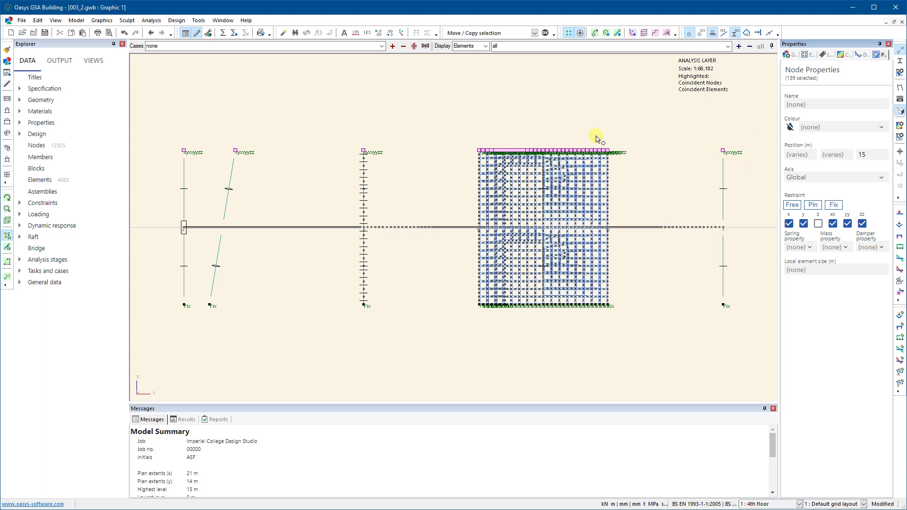
{"action": "left_click", "coordinate": [255, 94]}
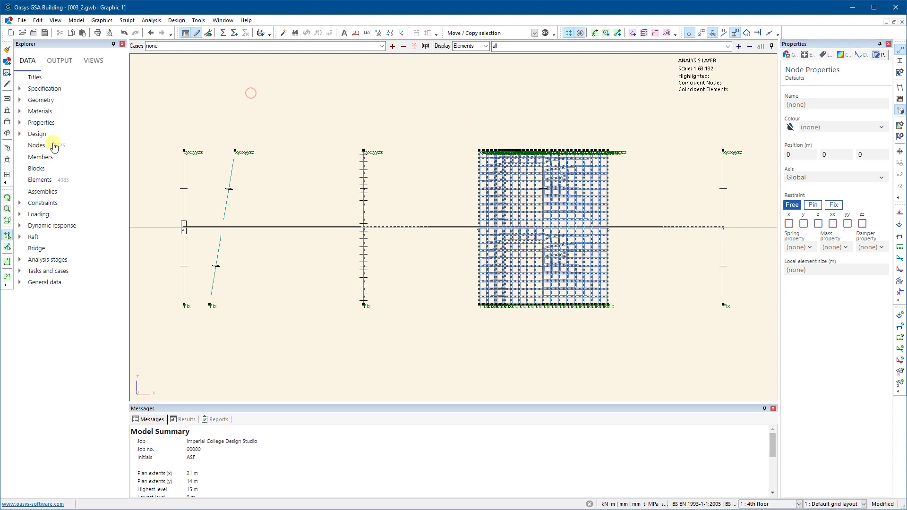
Return to the isometric view without node and restraint markers and draw the elements unshrunk.
{"action": "left_click", "coordinate": [8, 135]}
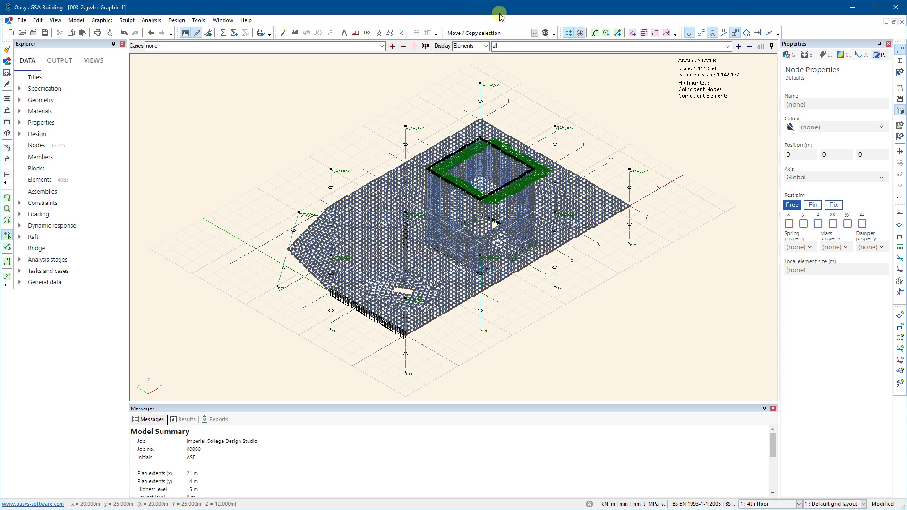
{"action": "left_click", "coordinate": [689, 34]}
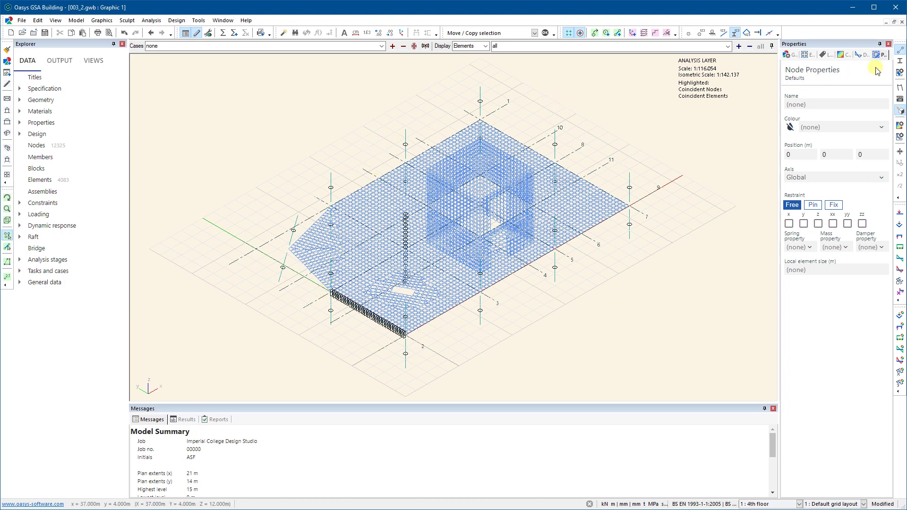
{"action": "left_click", "coordinate": [900, 49]}
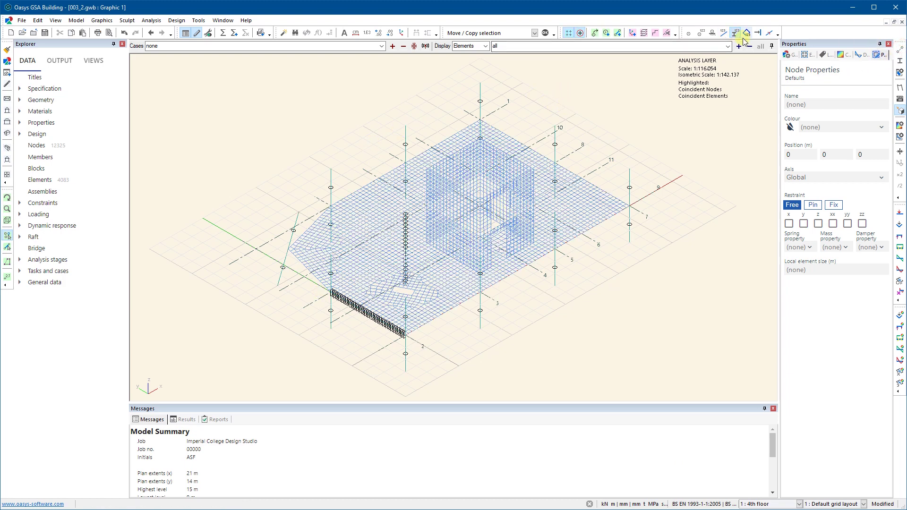
Colour the entities by group and show their section shapes.
{"action": "left_click", "coordinate": [901, 74]}
{"action": "left_click", "coordinate": [845, 97]}
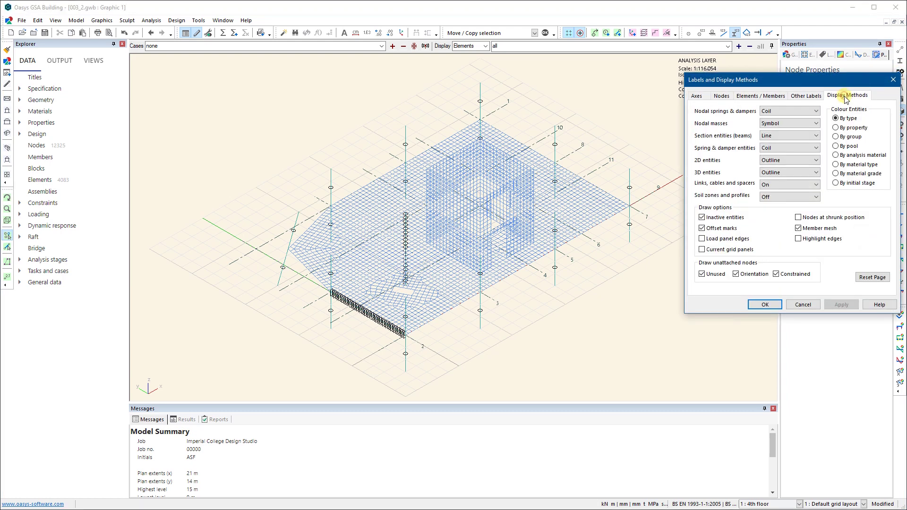
{"action": "left_click", "coordinate": [837, 137]}
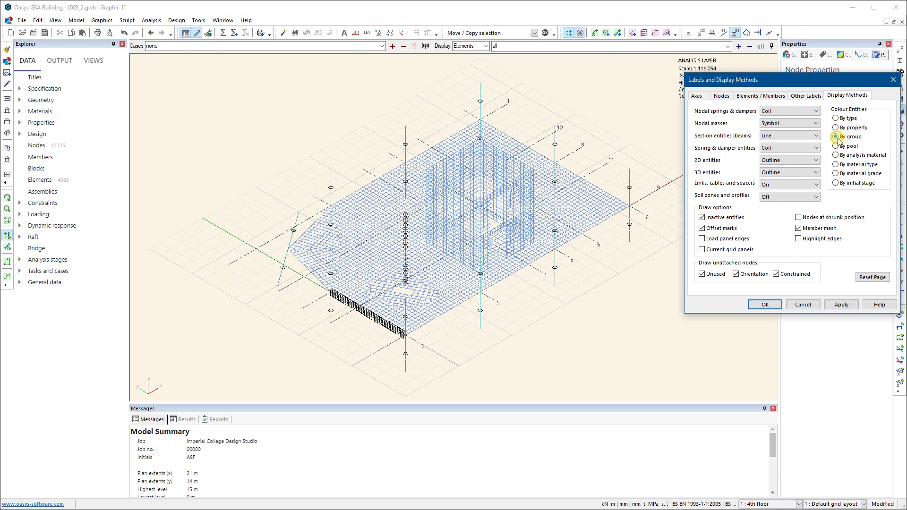
{"action": "left_click", "coordinate": [838, 306]}
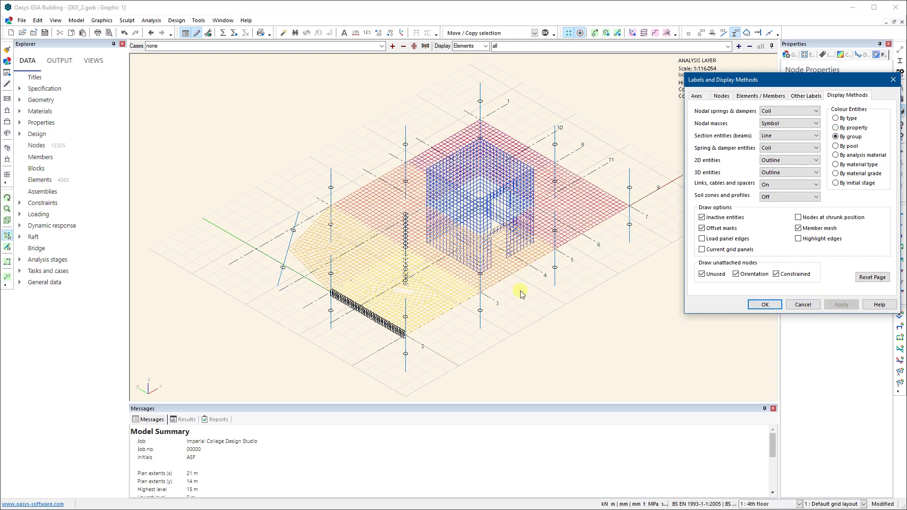
{"action": "left_click", "coordinate": [764, 305]}
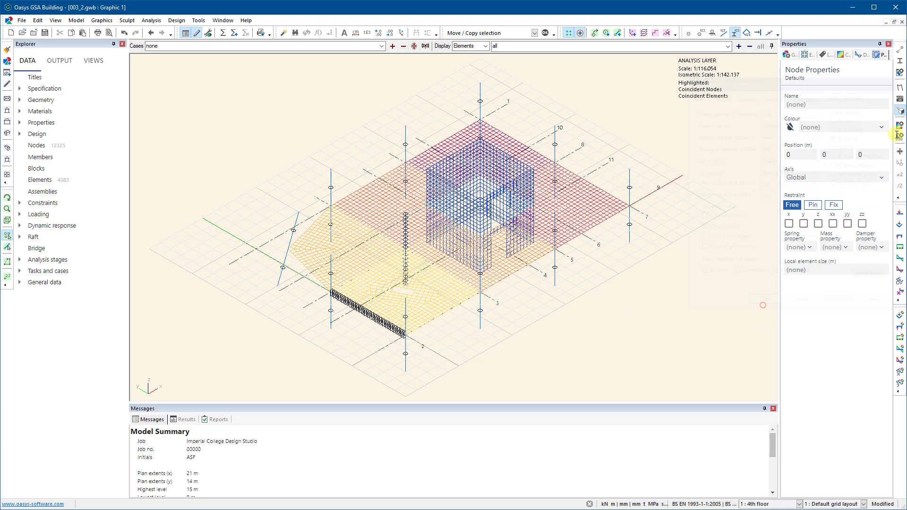
{"action": "left_click", "coordinate": [901, 61]}
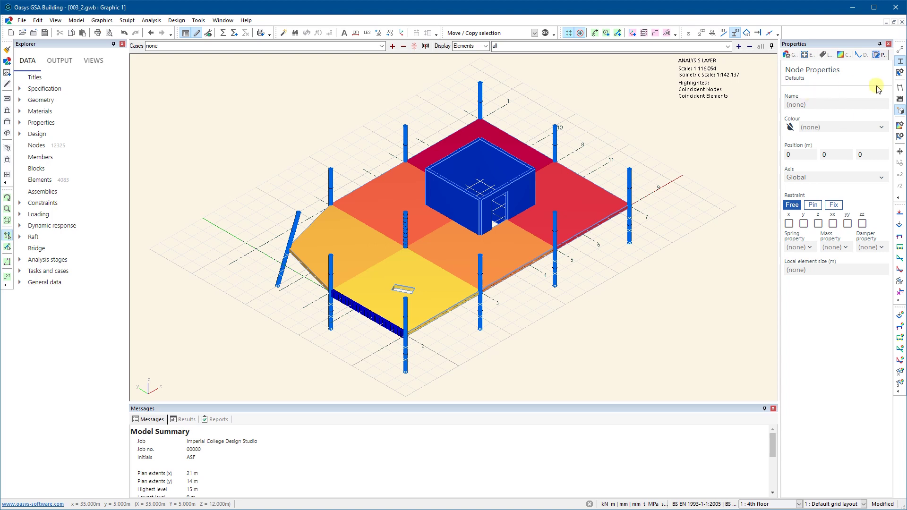
Restore the entity colouring to by type.
{"action": "left_click", "coordinate": [900, 72]}
{"action": "left_click", "coordinate": [836, 117]}
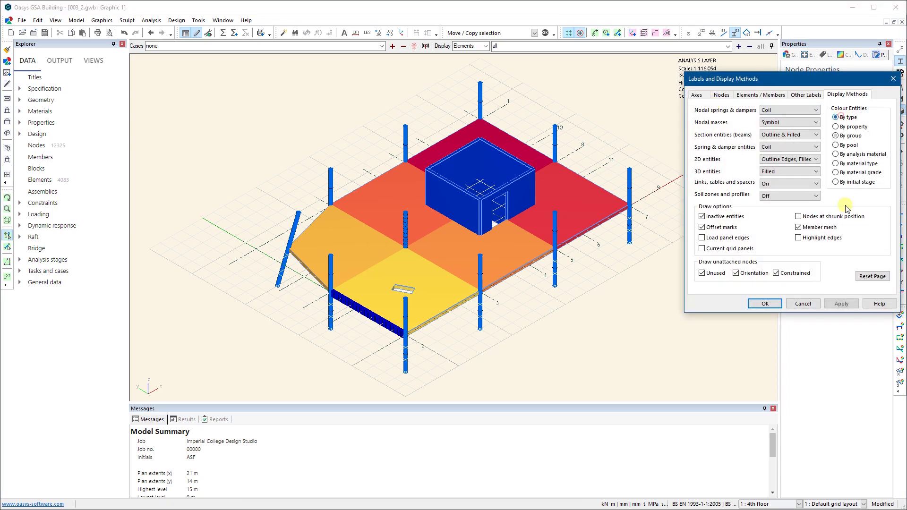
{"action": "left_click", "coordinate": [841, 304]}
{"action": "left_click", "coordinate": [765, 304]}
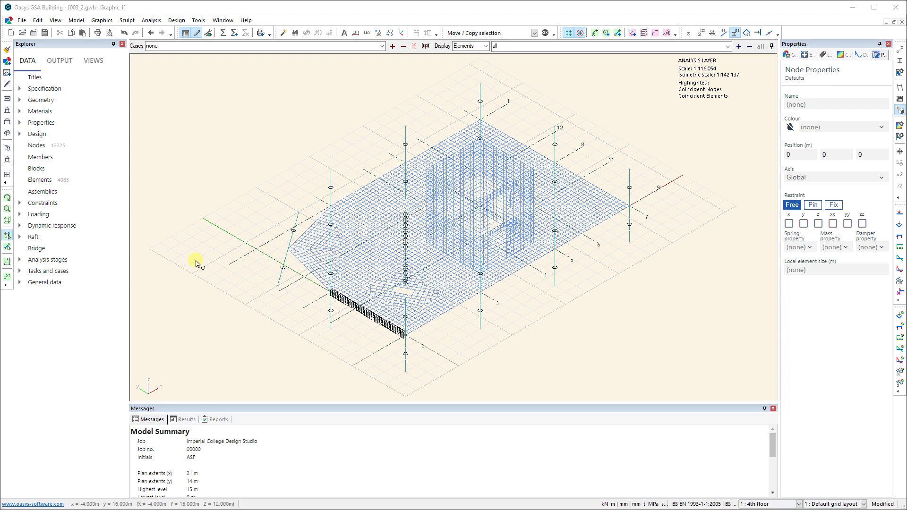
Open the load case specification table and add case 4 named "LL - x - strip 1".
{"action": "left_click", "coordinate": [20, 215]}
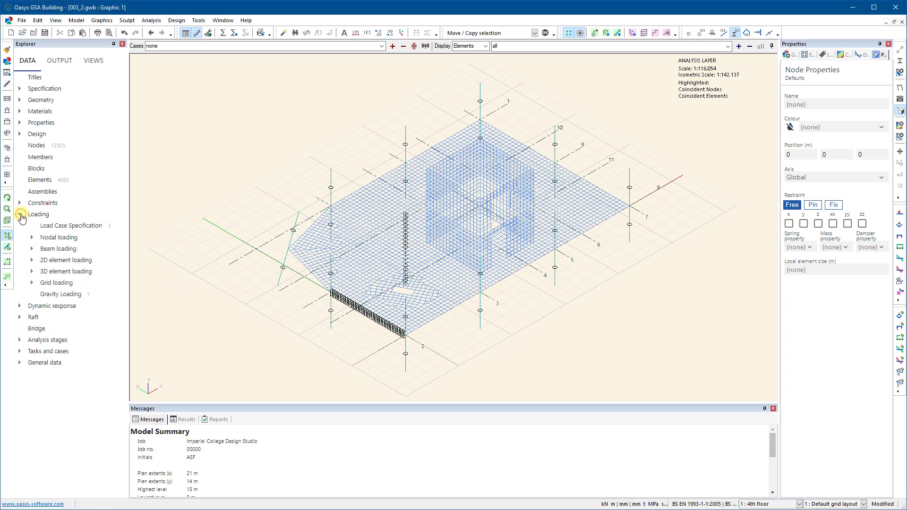
{"action": "double_click", "coordinate": [60, 228]}
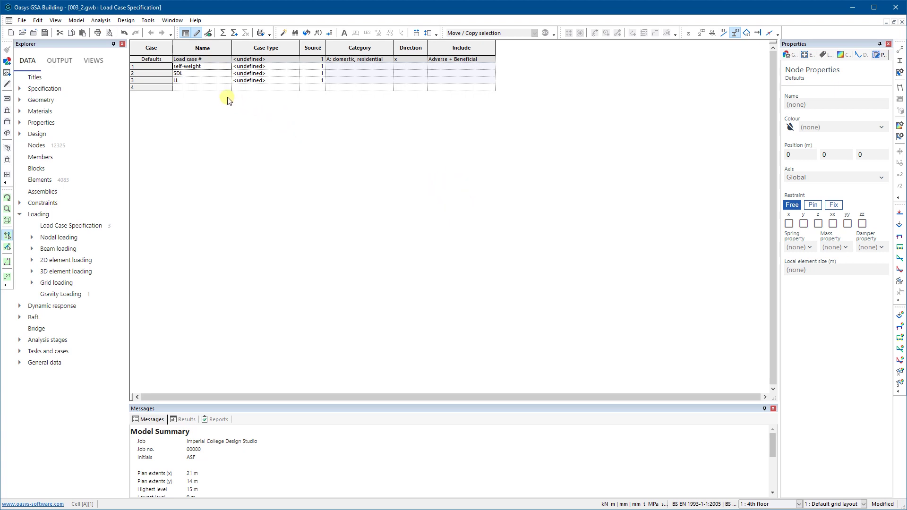
{"action": "left_click", "coordinate": [197, 88]}
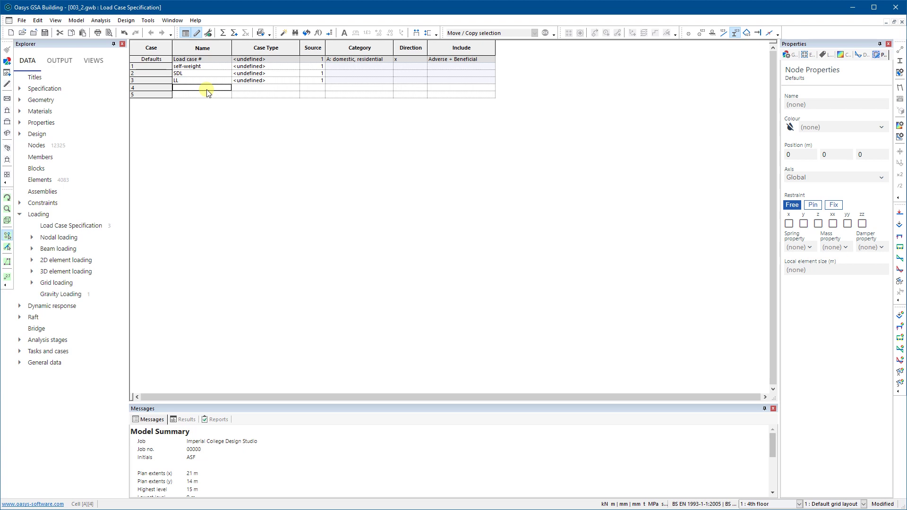
{"action": "type", "text": "LL - x -"}
{"action": "type", "text": "strip 1"}
{"action": "key", "text": "Tab"}
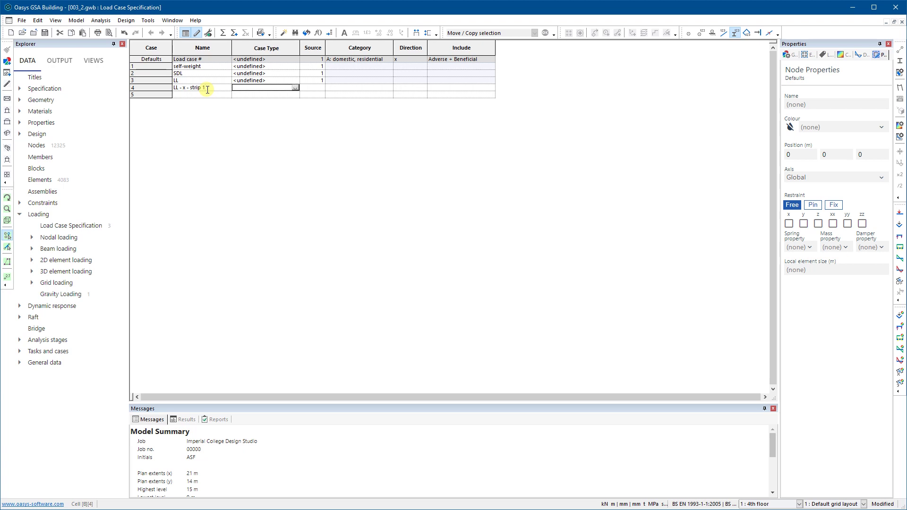
{"action": "key", "text": "Tab"}
Add load case 5 named "LL - x - strip 2".
{"action": "left_click", "coordinate": [208, 94]}
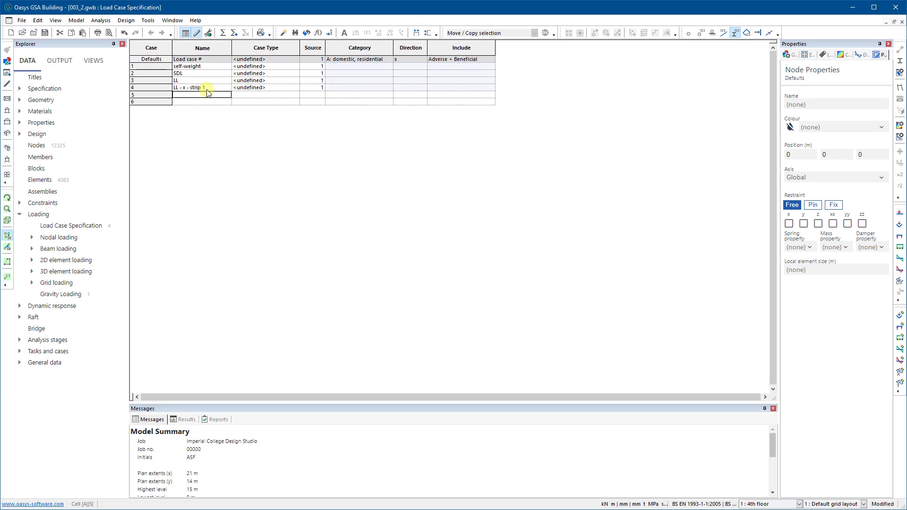
{"action": "type", "text": "LL - x - strip 2"}
{"action": "key", "text": "Tab"}
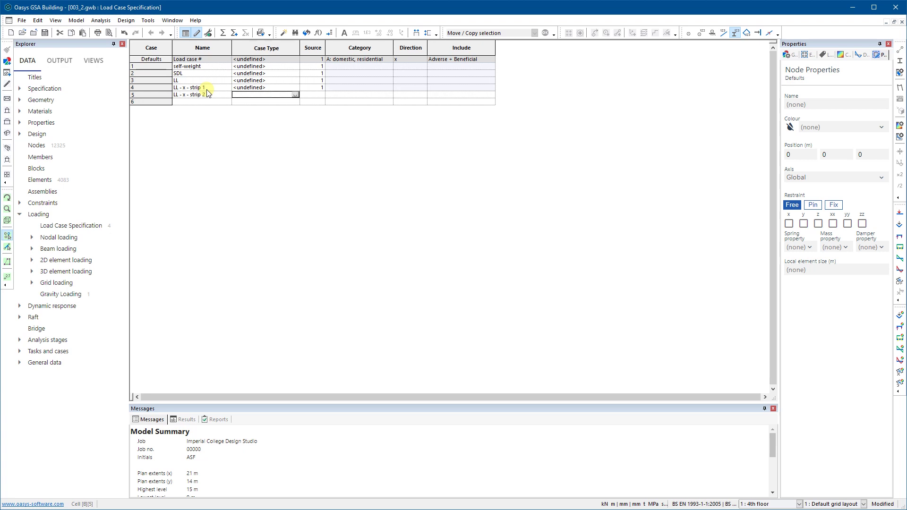
{"action": "key", "text": "Tab"}
{"action": "key", "text": "Return"}
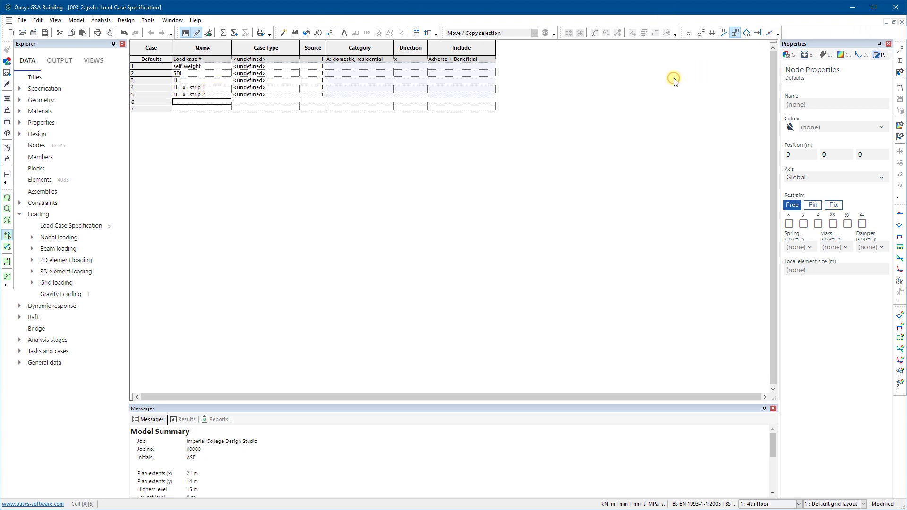
Hide the dockable panes, arrange the graphic view and load case table side by side, and show the model in plan.
{"action": "key", "text": "ctrl+F5"}
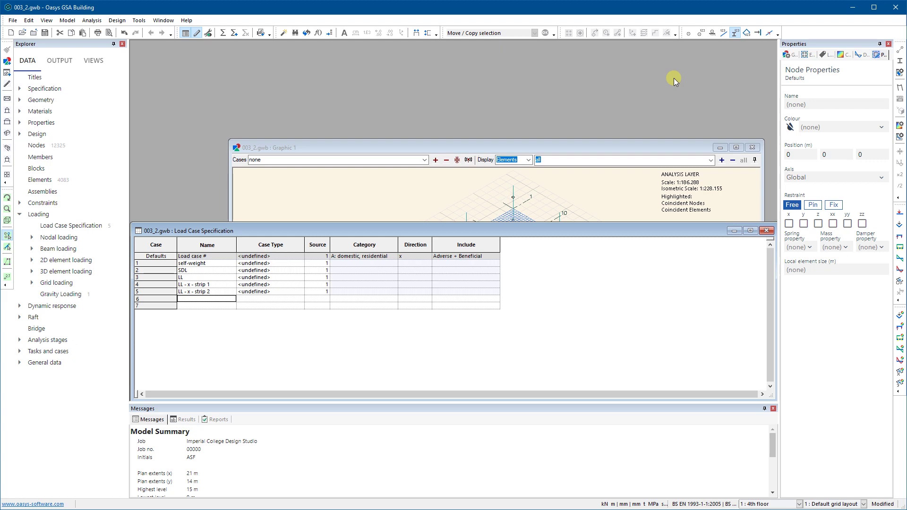
{"action": "double_click", "coordinate": [628, 150]}
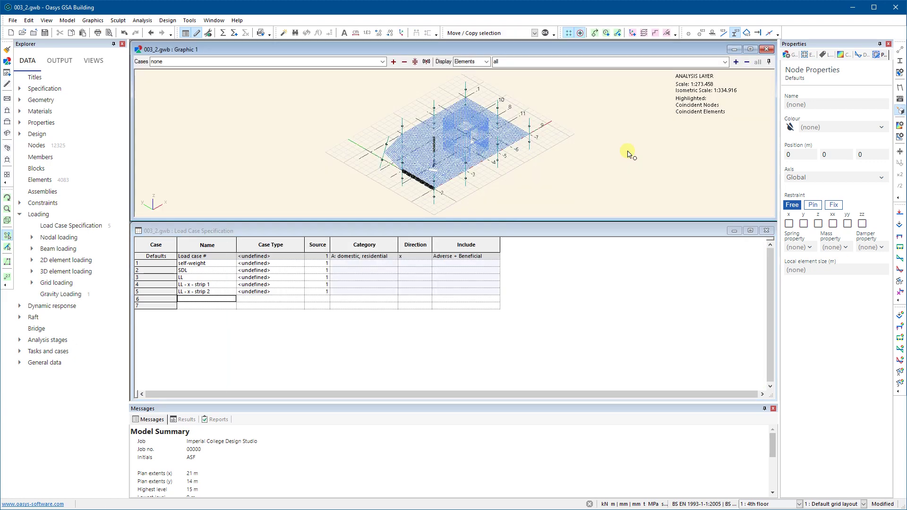
{"action": "left_click", "coordinate": [203, 35]}
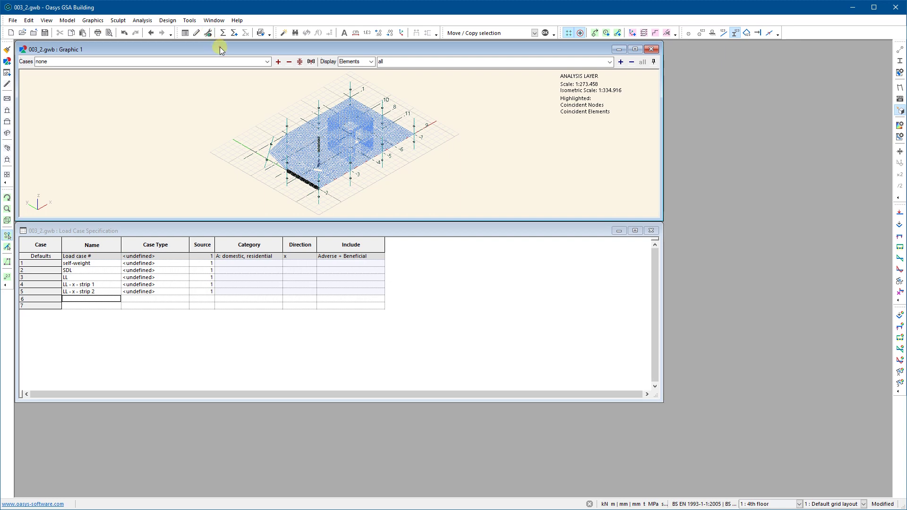
{"action": "double_click", "coordinate": [219, 45]}
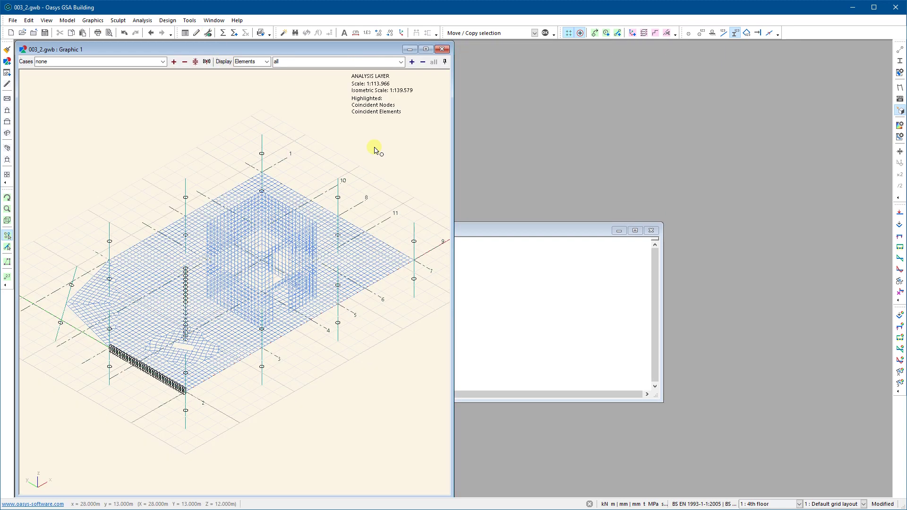
{"action": "double_click", "coordinate": [476, 229]}
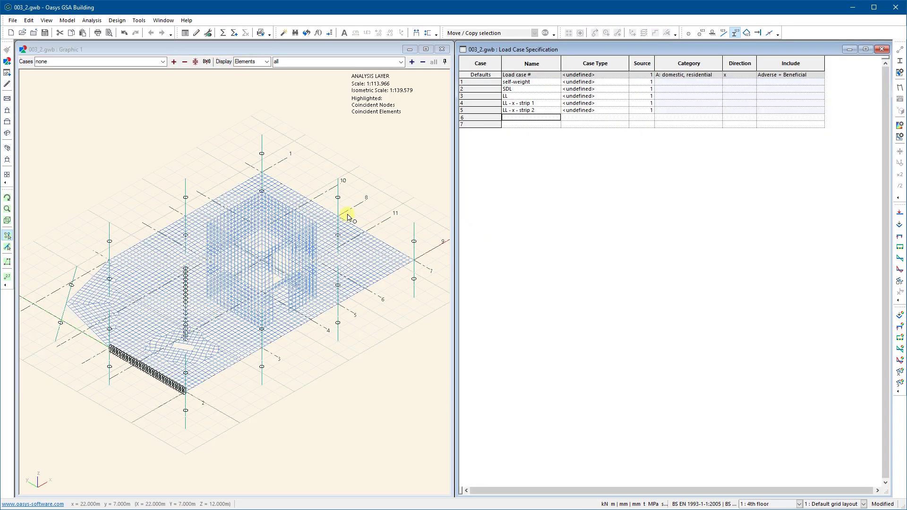
{"action": "left_click", "coordinate": [278, 54]}
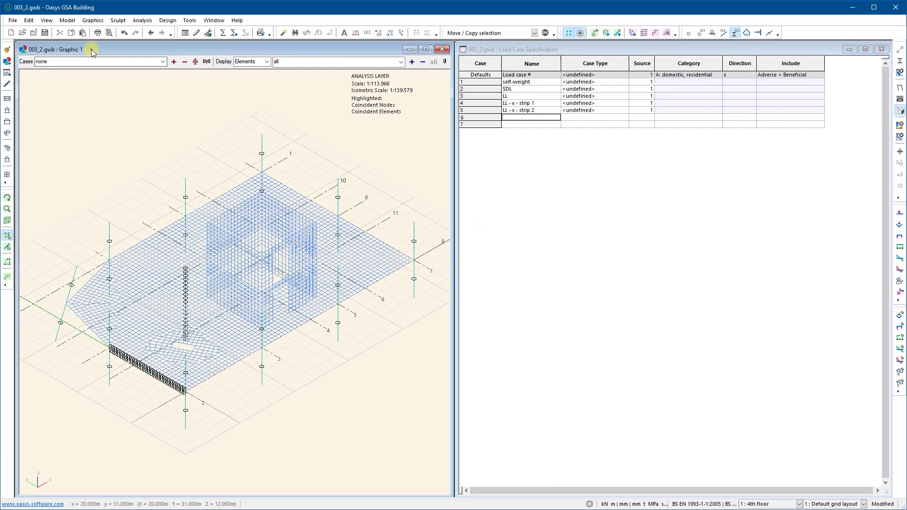
{"action": "left_click", "coordinate": [7, 99]}
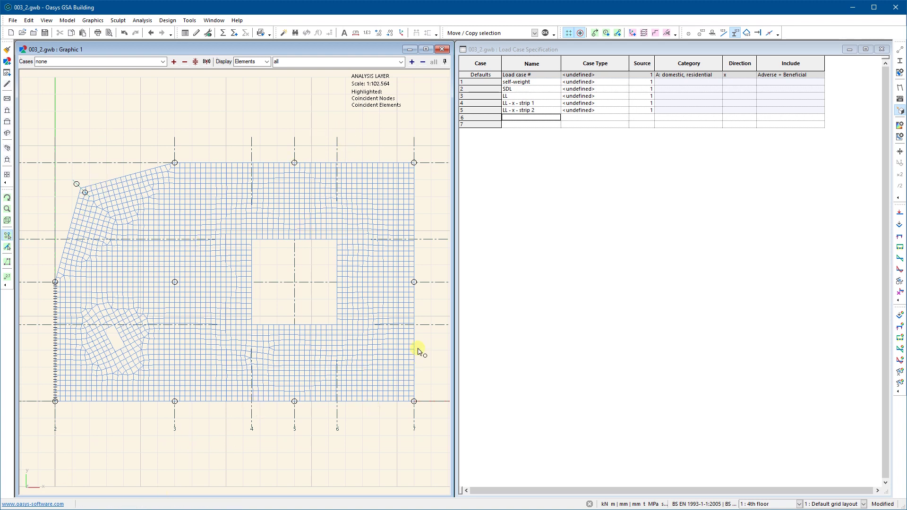
Add load cases 6 and 7 named "LL - y - strip 1 and 3" and "LL - y - strip 2".
{"action": "left_click", "coordinate": [540, 118]}
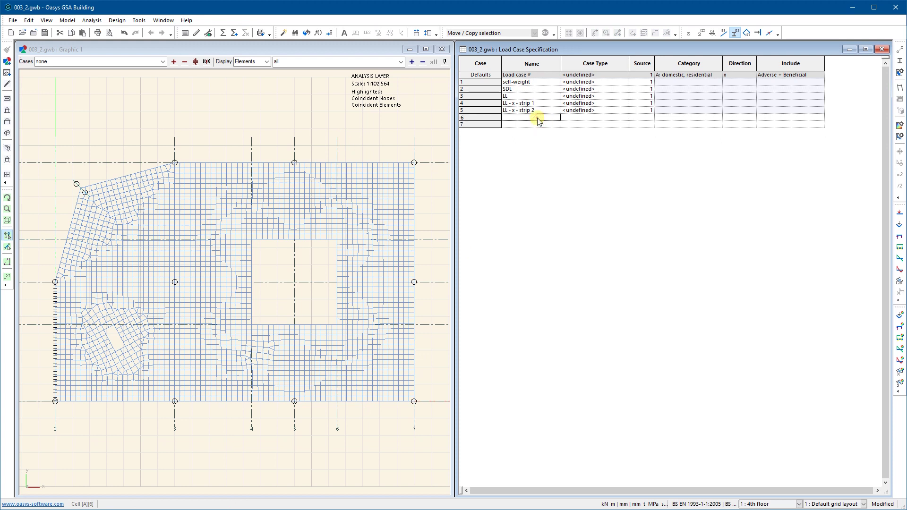
{"action": "type", "text": "LL - y - strip 1 and 3"}
{"action": "key", "text": "Tab"}
{"action": "key", "text": "Return"}
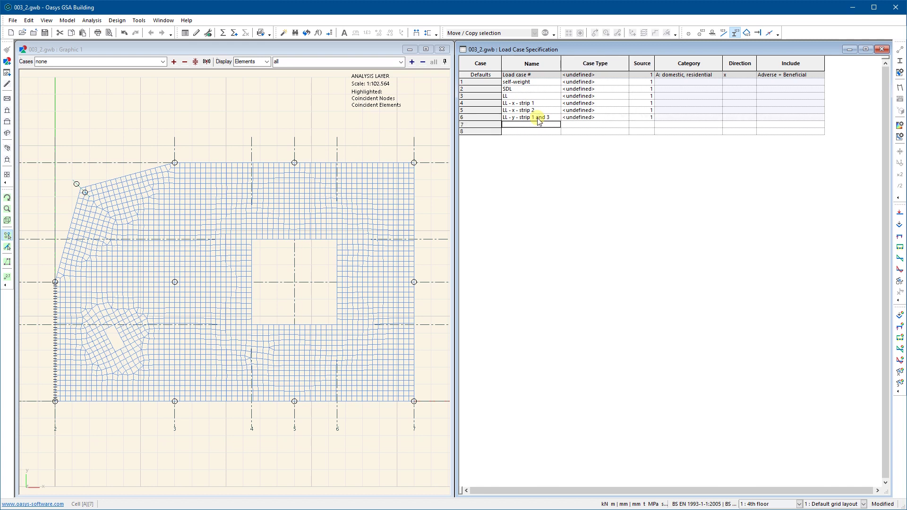
{"action": "type", "text": "LL - y - strip 2"}
{"action": "key", "text": "Tab"}
{"action": "key", "text": "Return"}
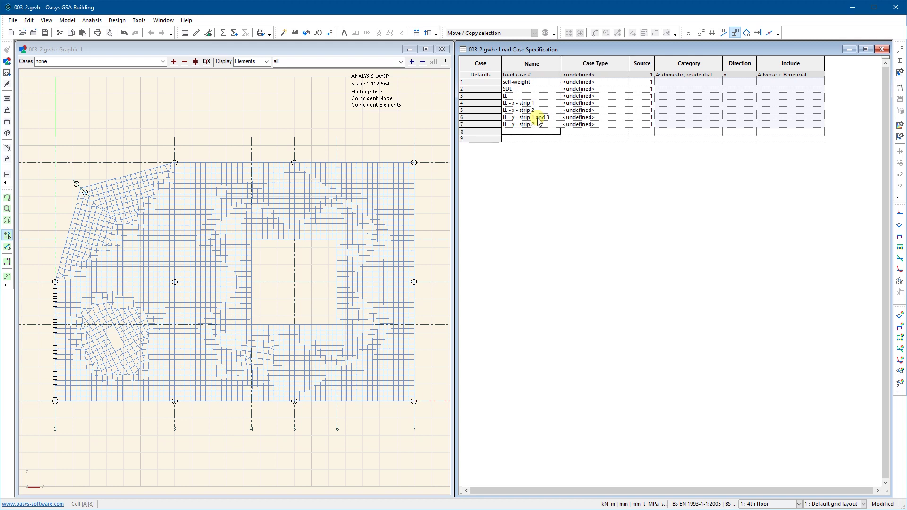
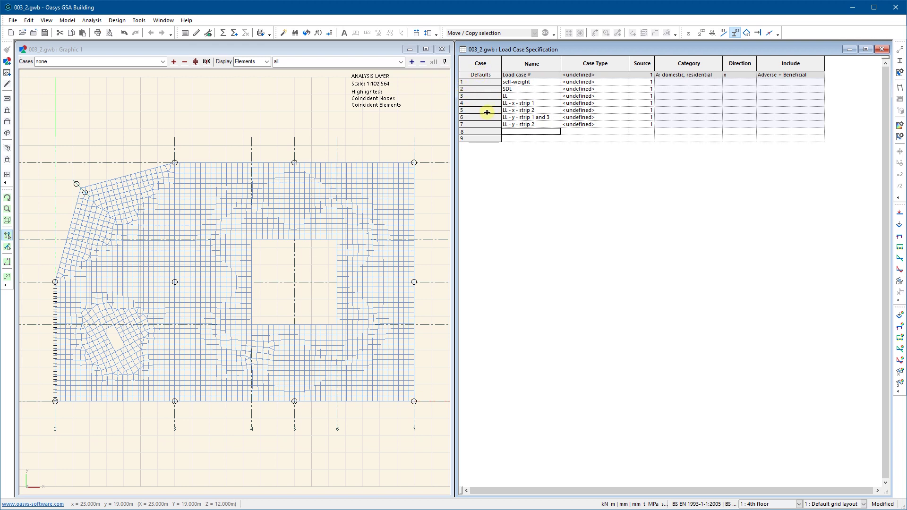
Shrink the load case table to the upper half of the space beside the plan view.
{"action": "left_click", "coordinate": [389, 50]}
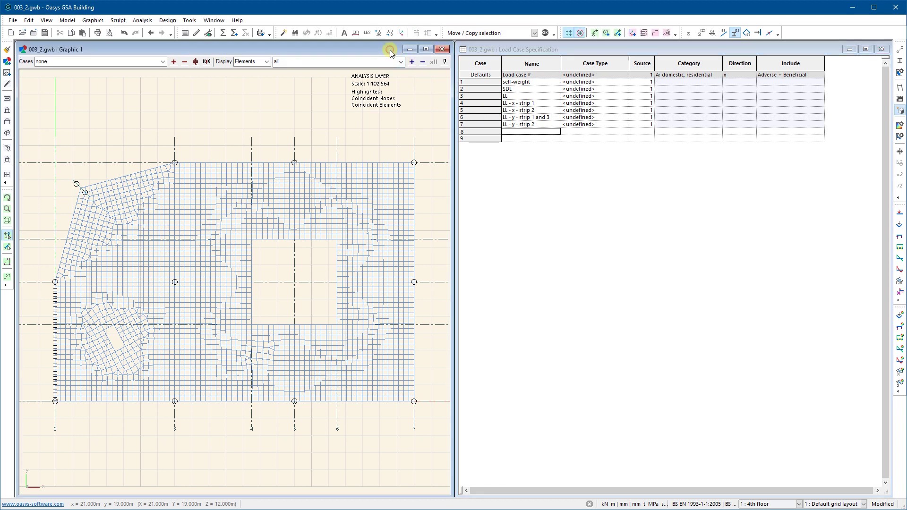
{"action": "left_click", "coordinate": [521, 50]}
{"action": "key", "text": "ctrl+alt+Up"}
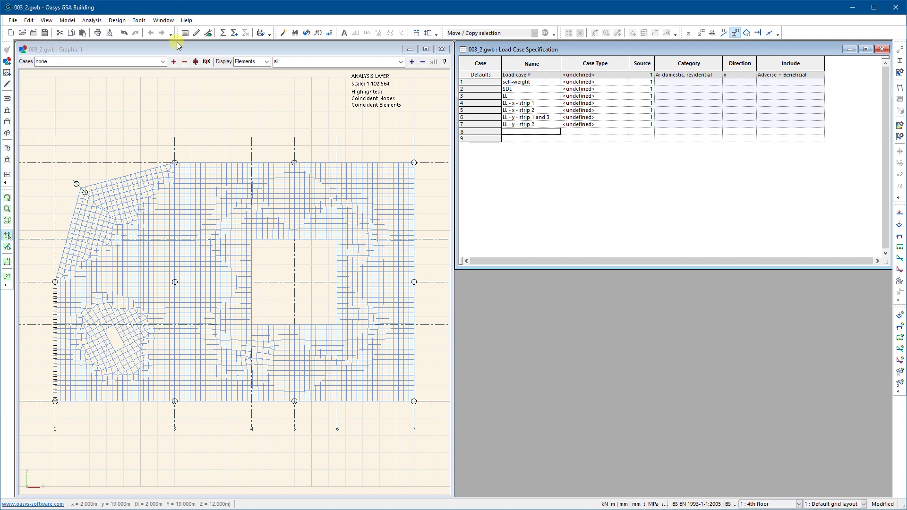
Open the 2D element face loads table beneath the load case table.
{"action": "left_click", "coordinate": [47, 20]}
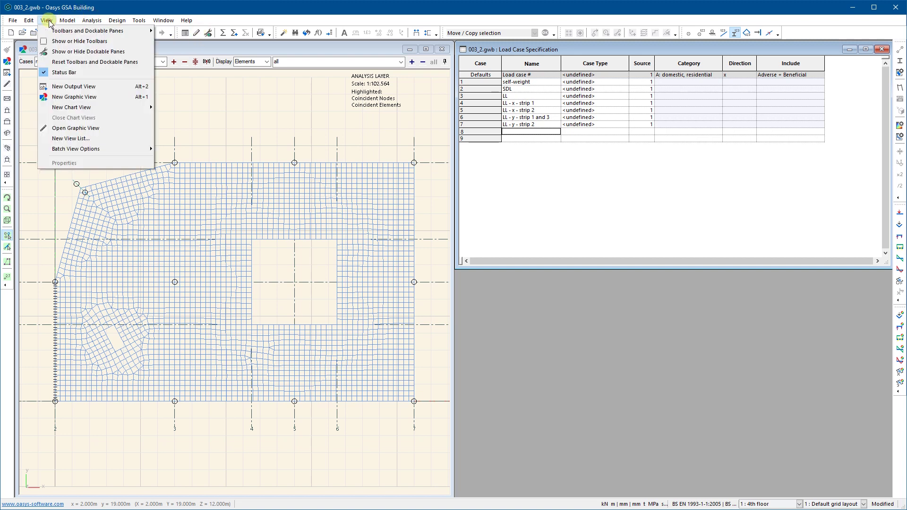
{"action": "mouse_move", "coordinate": [68, 20]}
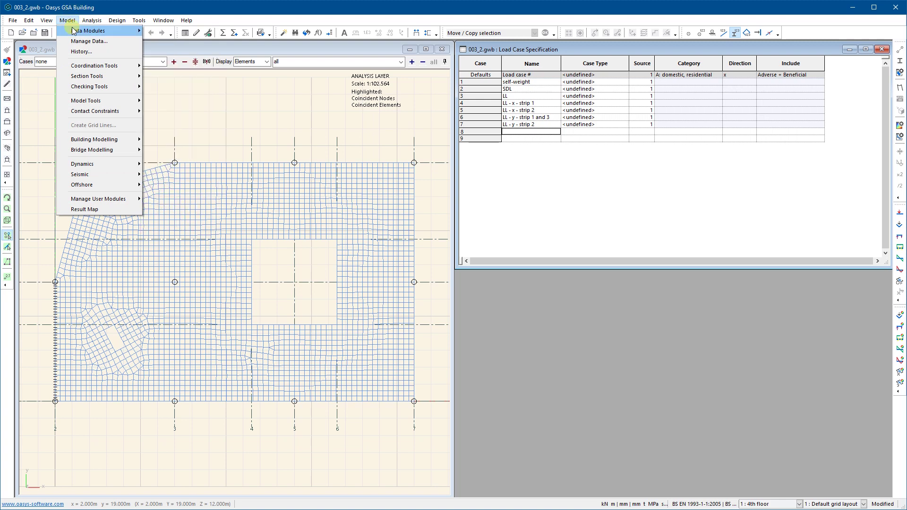
{"action": "left_click", "coordinate": [121, 6]}
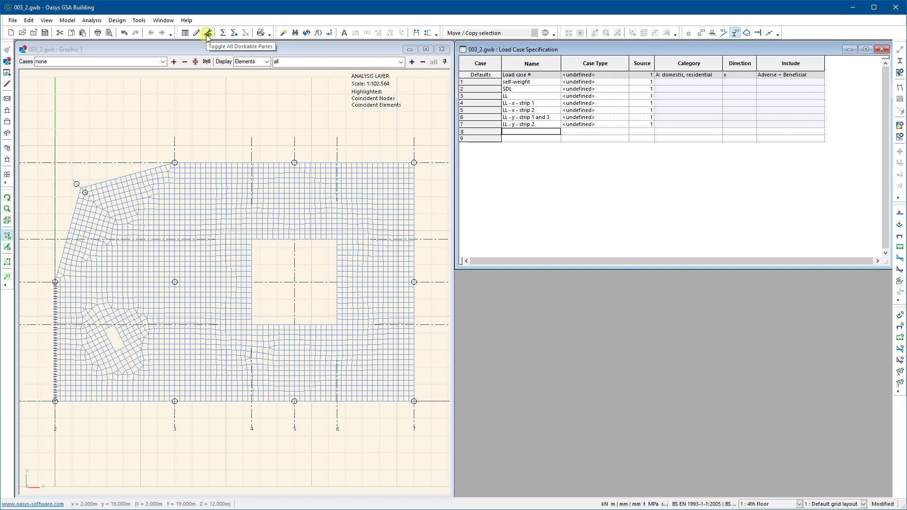
{"action": "left_click", "coordinate": [72, 21]}
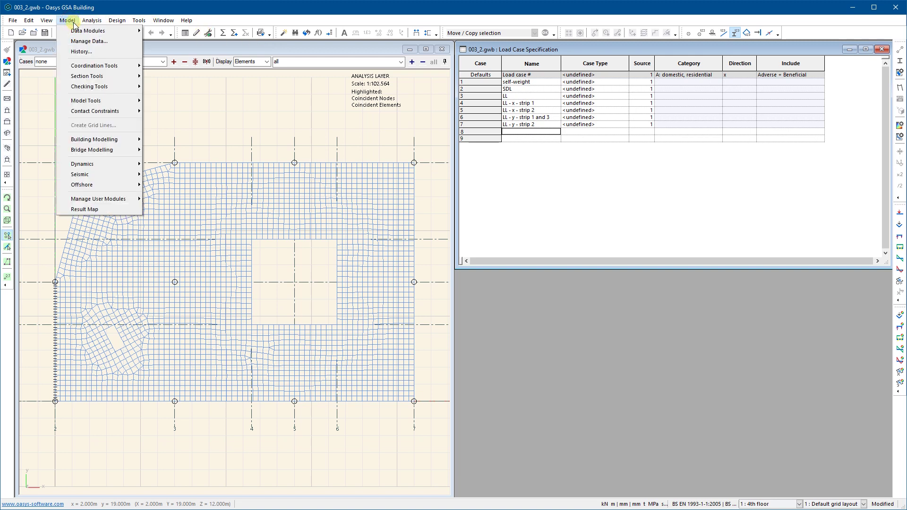
{"action": "mouse_move", "coordinate": [78, 33]}
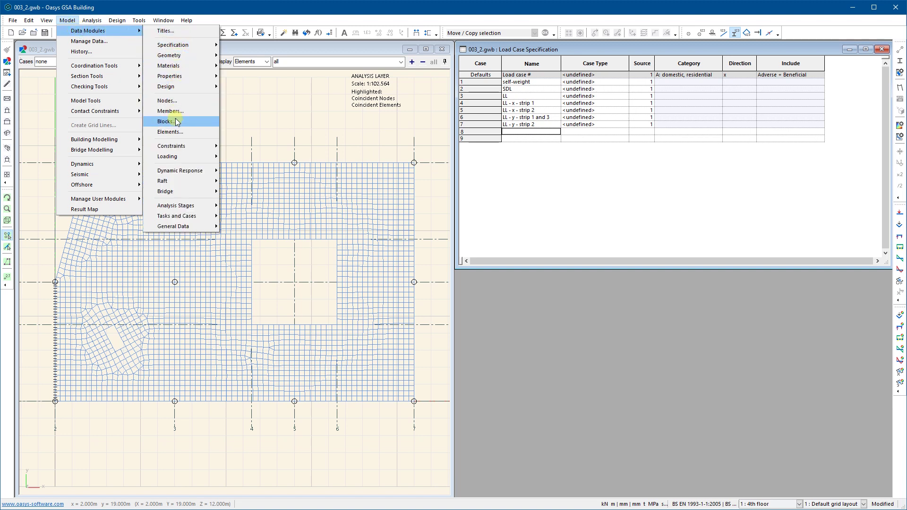
{"action": "left_click", "coordinate": [177, 171]}
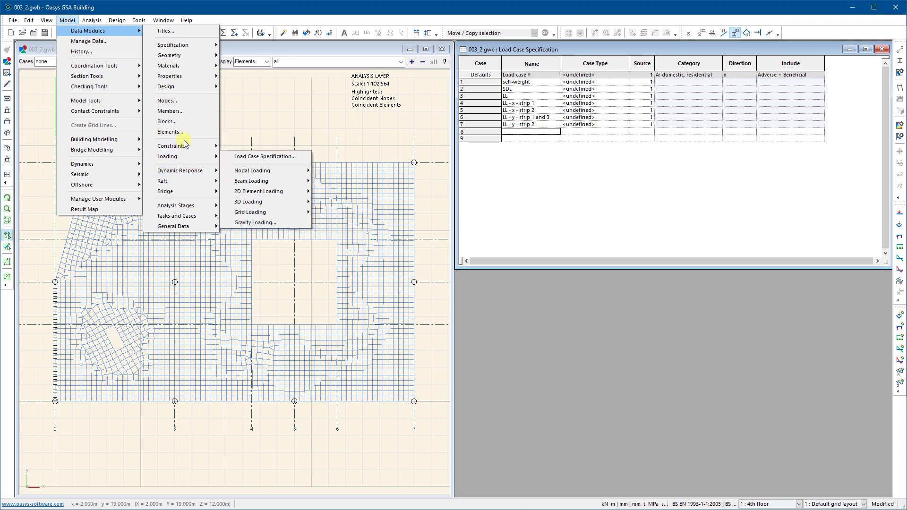
{"action": "left_click", "coordinate": [187, 158]}
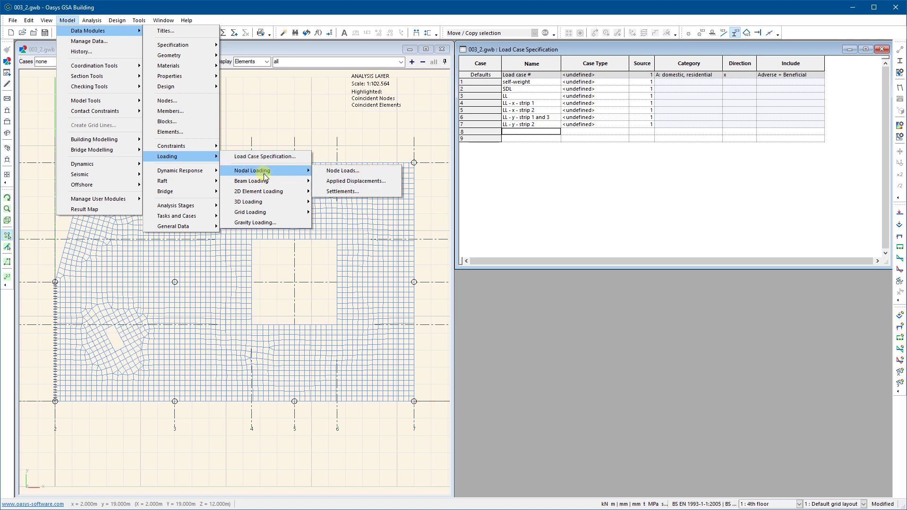
{"action": "mouse_move", "coordinate": [272, 192]}
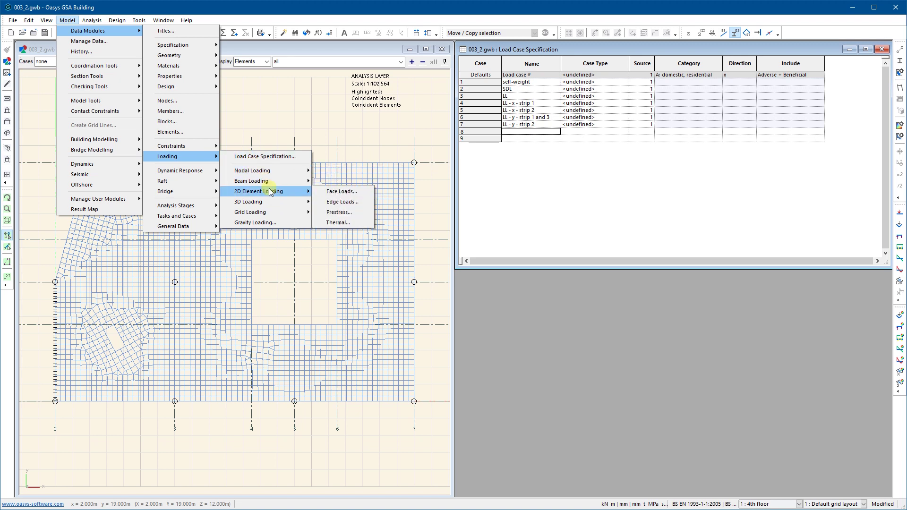
{"action": "left_click", "coordinate": [337, 191]}
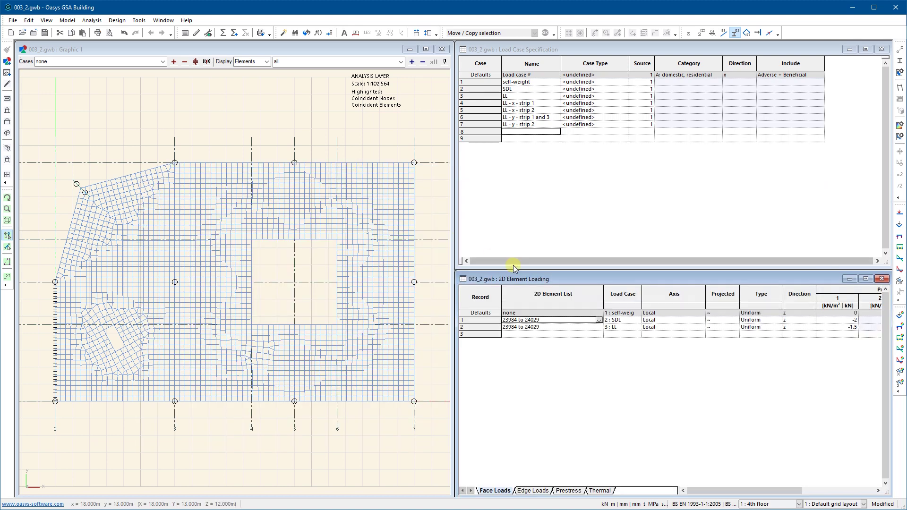
Check which saved element lists are available for the third face load record.
{"action": "left_click", "coordinate": [551, 335]}
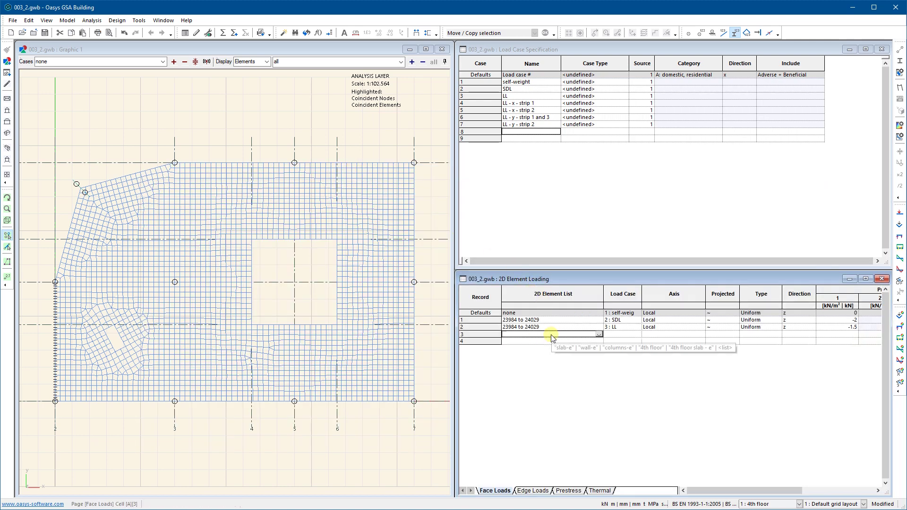
{"action": "left_click", "coordinate": [599, 335]}
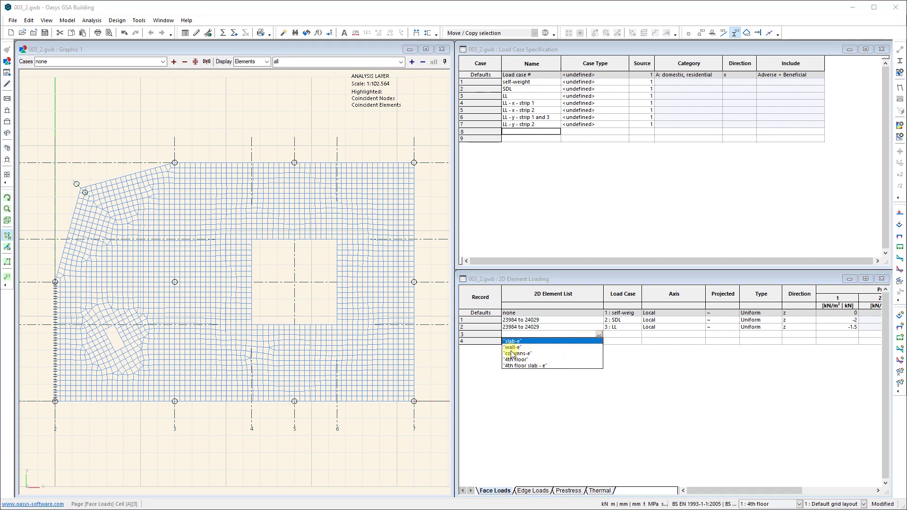
{"action": "left_click", "coordinate": [617, 342]}
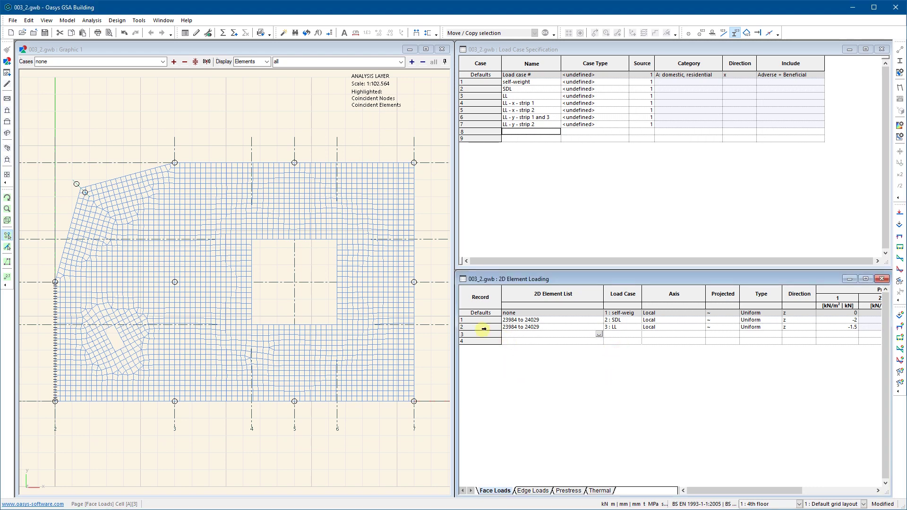
{"action": "left_click_drag", "start_coordinate": [166, 412], "coordinate": [53, 297]}
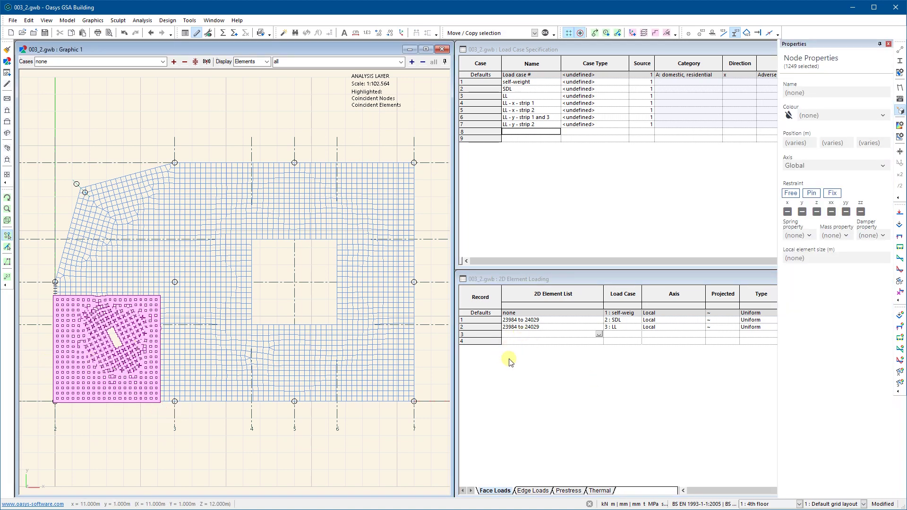
{"action": "left_click", "coordinate": [405, 459]}
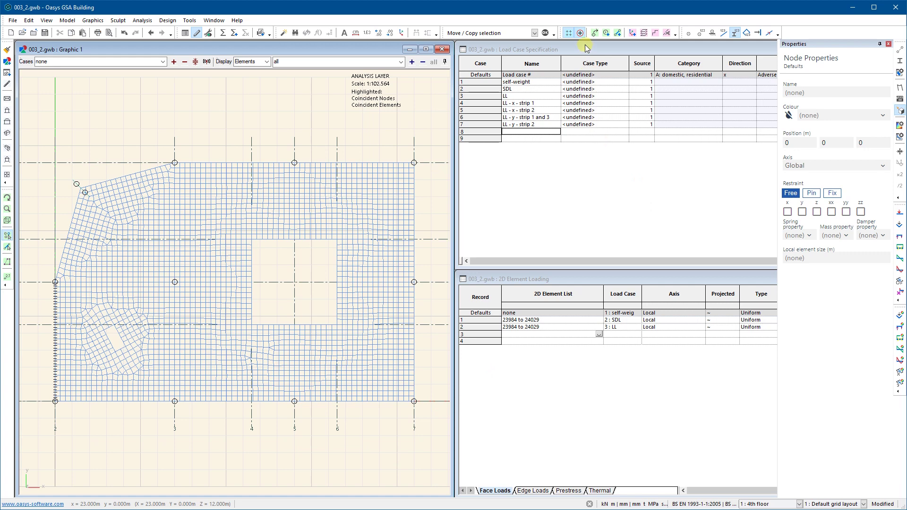
{"action": "left_click", "coordinate": [586, 278]}
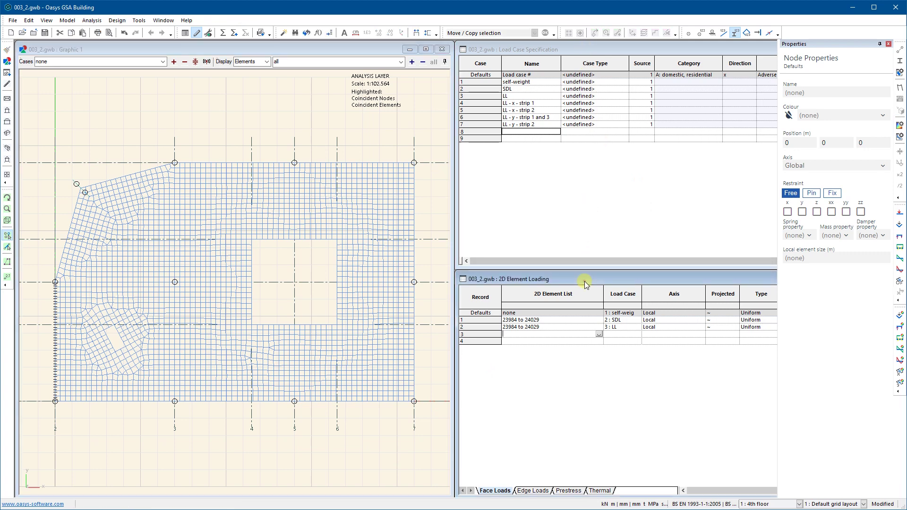
Open the saved lists table and move it over the plan view so the load case table stays uncovered.
{"action": "left_click", "coordinate": [565, 334]}
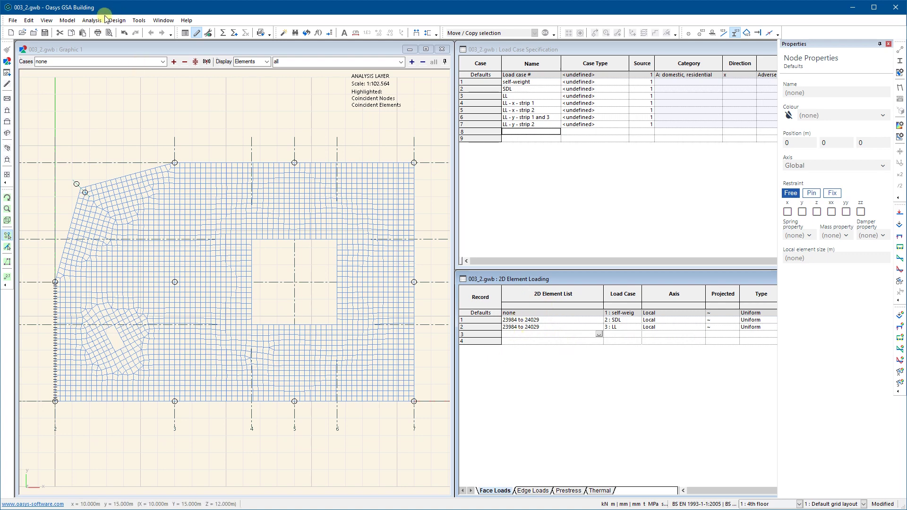
{"action": "left_click", "coordinate": [67, 20]}
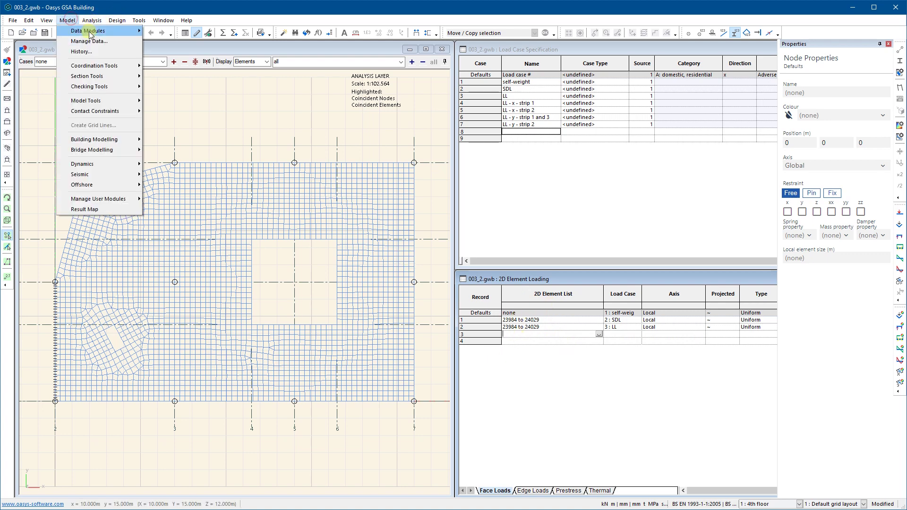
{"action": "mouse_move", "coordinate": [99, 30]}
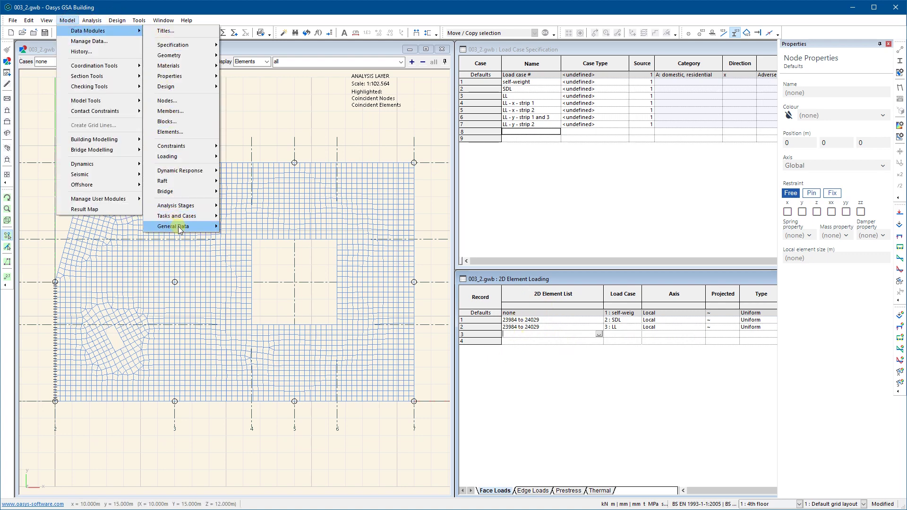
{"action": "mouse_move", "coordinate": [180, 226]}
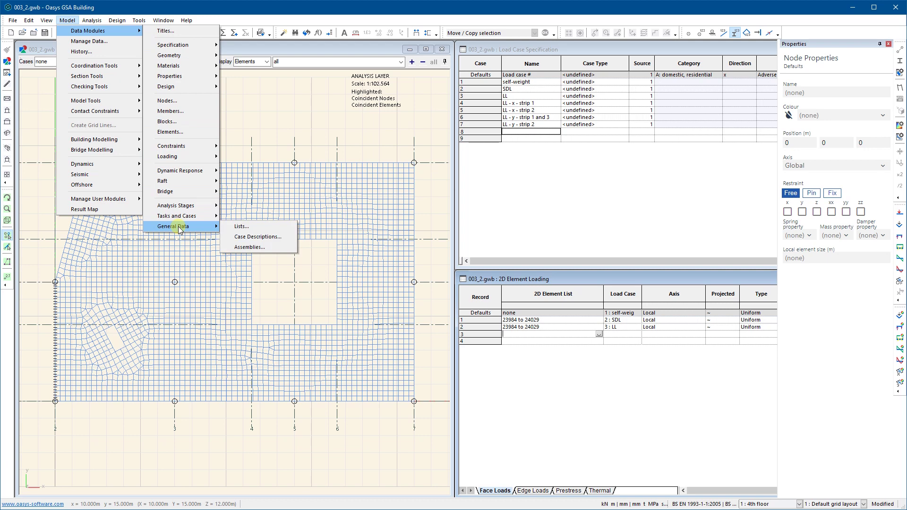
{"action": "left_click", "coordinate": [241, 227]}
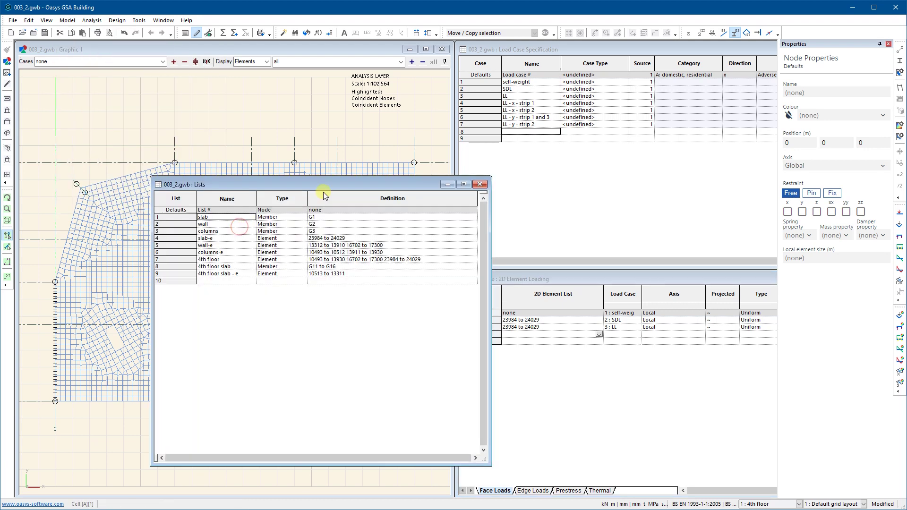
{"action": "left_click_drag", "start_coordinate": [332, 180], "coordinate": [277, 82]}
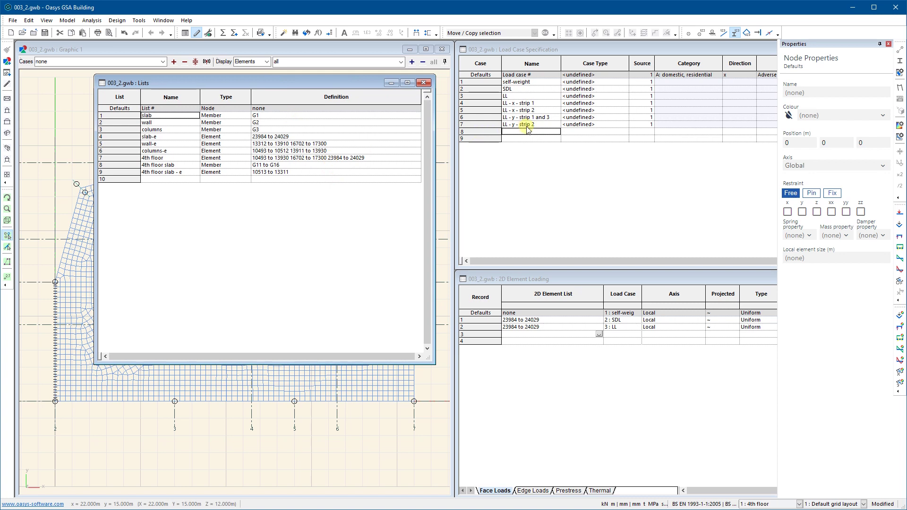
Copy the four strip load case names into list rows 10 to 13, and move the lists table off the plan view.
{"action": "left_click", "coordinate": [530, 137]}
{"action": "left_click_drag", "start_coordinate": [537, 104], "coordinate": [538, 124]}
{"action": "key", "text": "ctrl+c"}
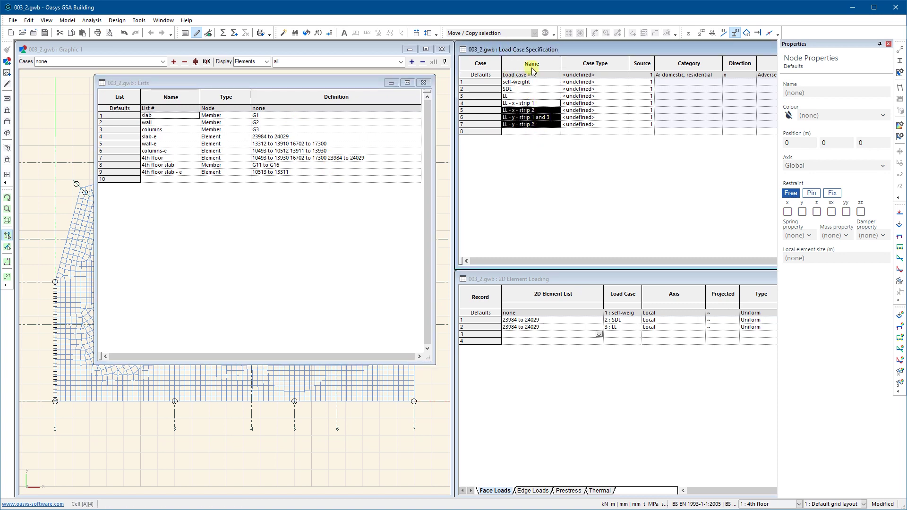
{"action": "left_click", "coordinate": [160, 180]}
{"action": "key", "text": "ctrl+v"}
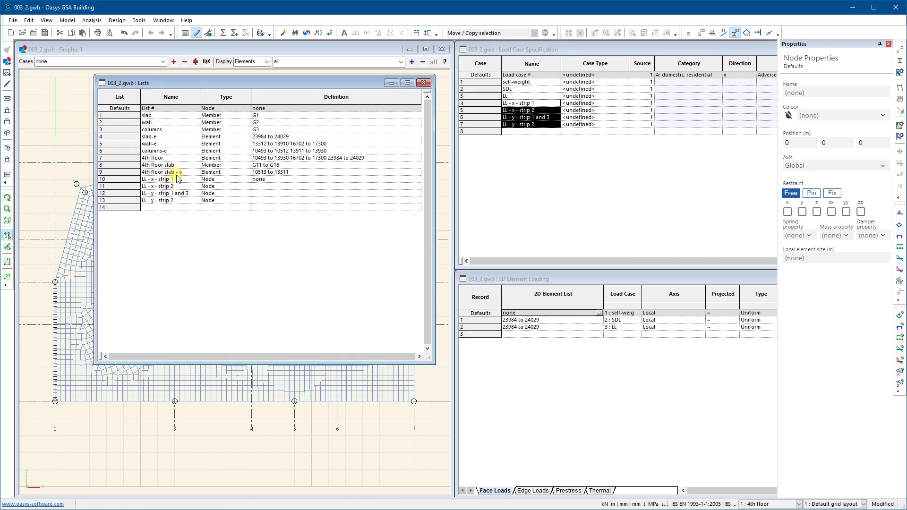
{"action": "left_click", "coordinate": [272, 181]}
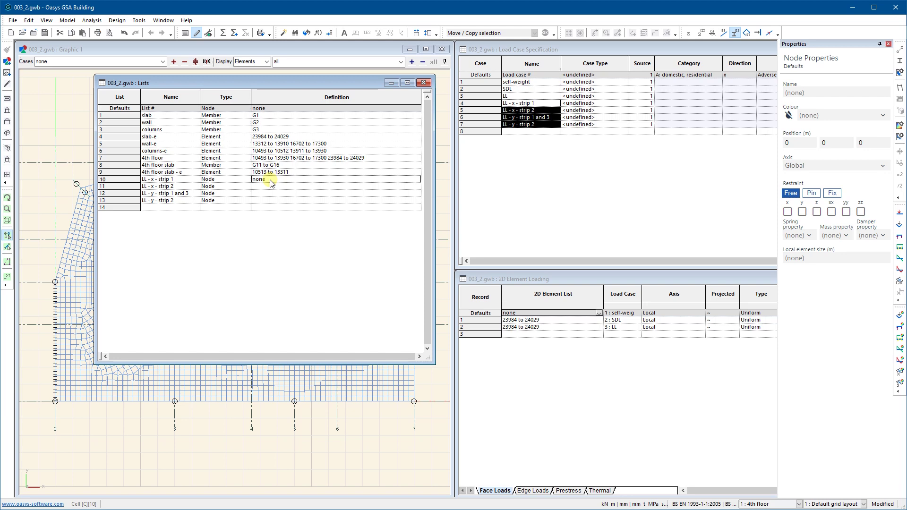
{"action": "left_click_drag", "start_coordinate": [240, 86], "coordinate": [561, 82]}
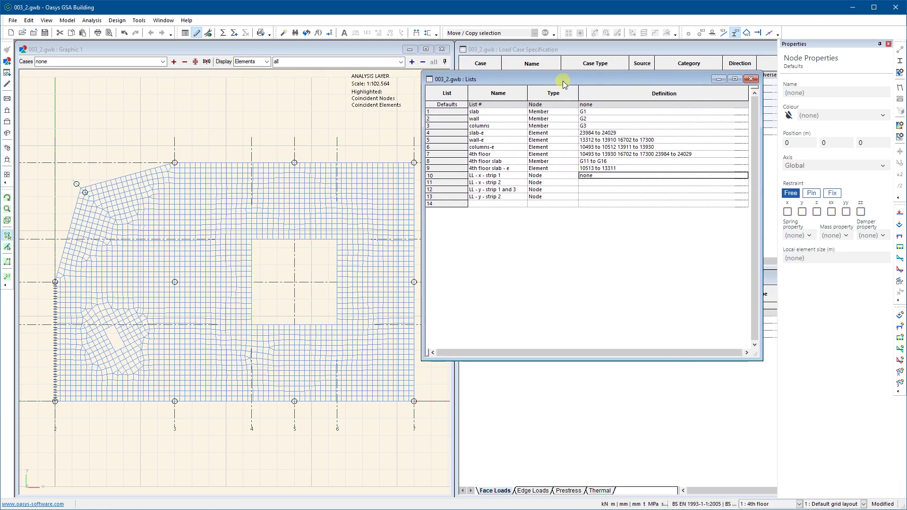
{"action": "type", "text": "g11"}
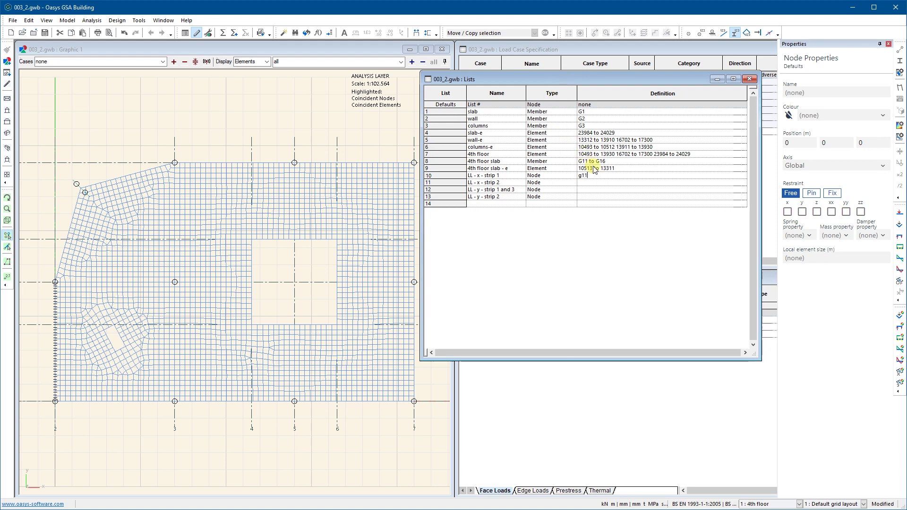
{"action": "type", "text": " g13 g15"}
{"action": "key", "text": "Return"}
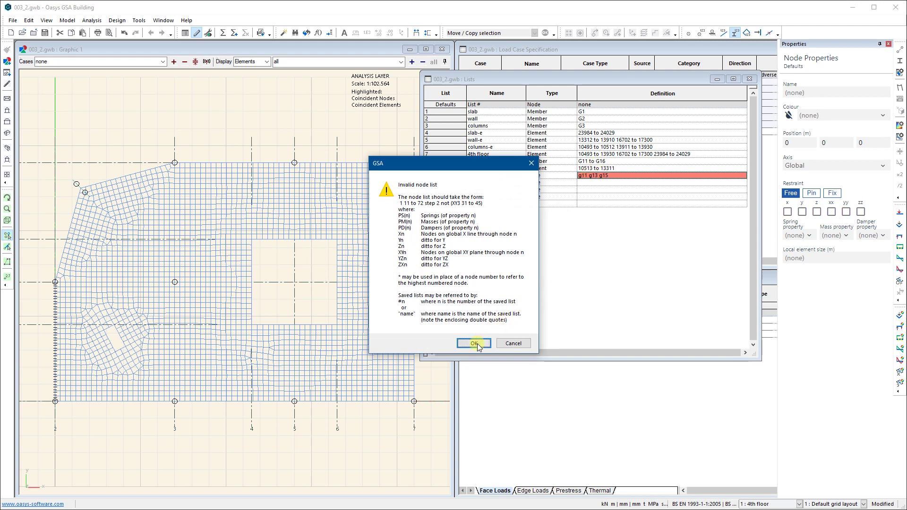
{"action": "left_click_drag", "start_coordinate": [490, 164], "coordinate": [377, 158]}
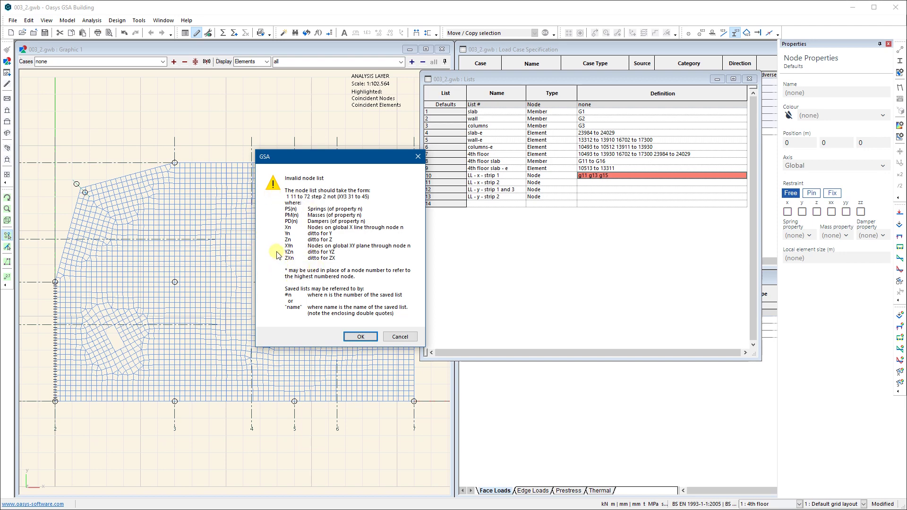
{"action": "left_click", "coordinate": [354, 336]}
{"action": "left_click", "coordinate": [544, 176]}
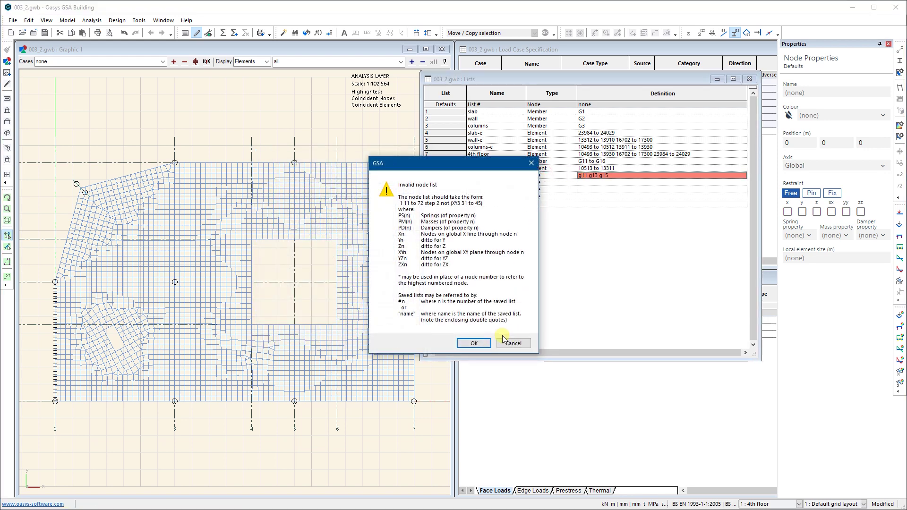
{"action": "left_click", "coordinate": [478, 342]}
{"action": "left_click", "coordinate": [559, 177]}
{"action": "left_click", "coordinate": [477, 343]}
{"action": "left_click", "coordinate": [559, 179]}
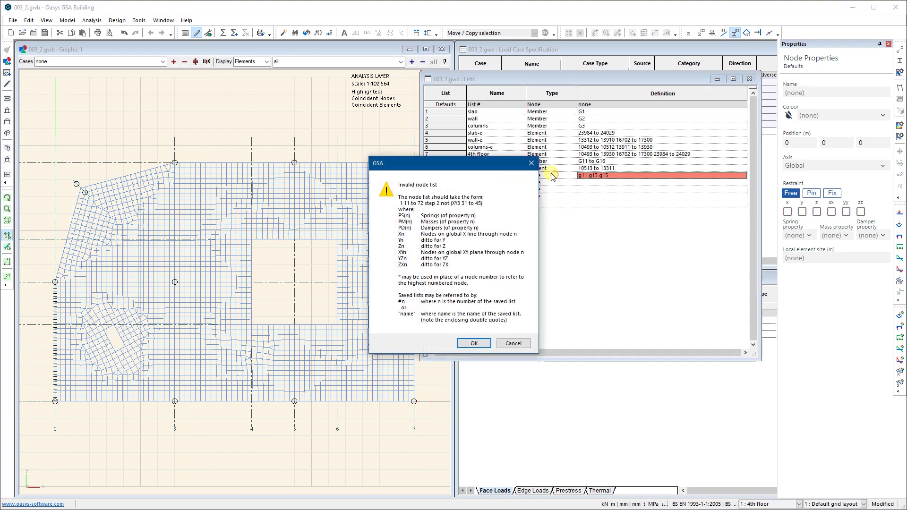
{"action": "left_click", "coordinate": [510, 339]}
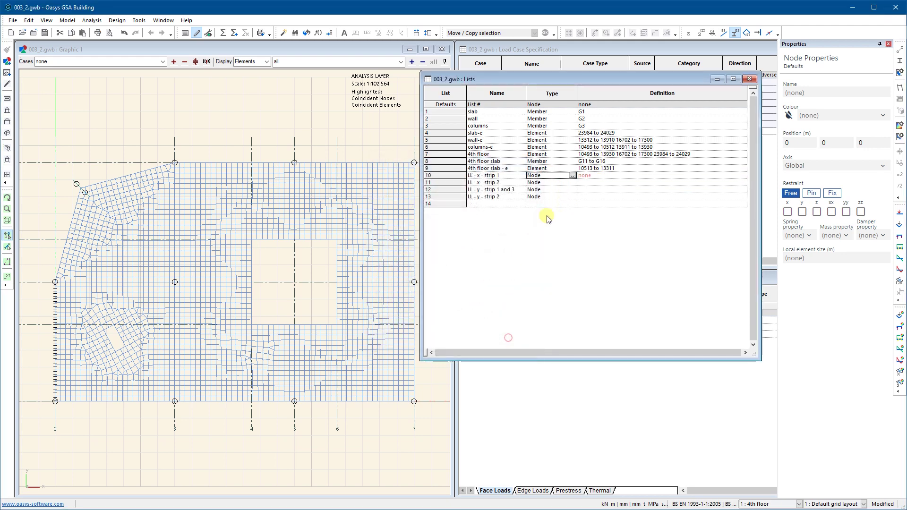
Set the "LL - x - strip 1" list to type Element and define it as G11 G13 G15.
{"action": "left_click", "coordinate": [573, 175]}
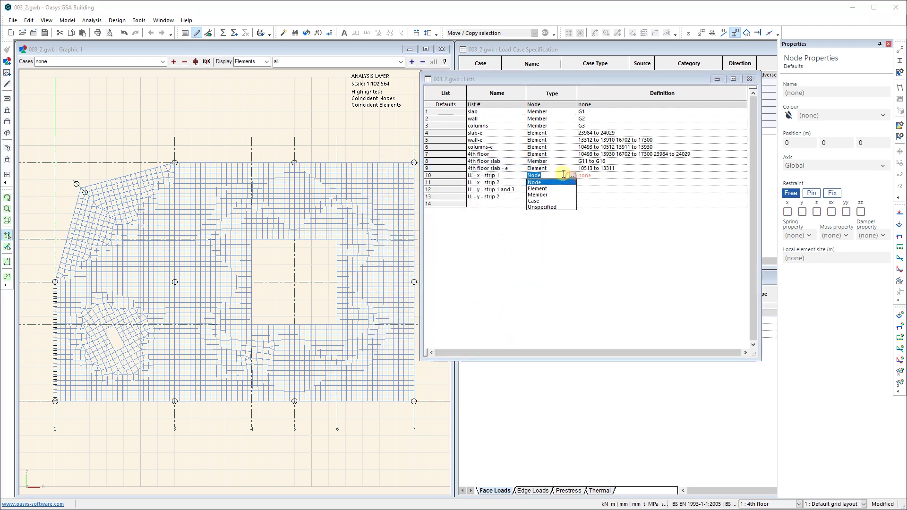
{"action": "left_click", "coordinate": [537, 189]}
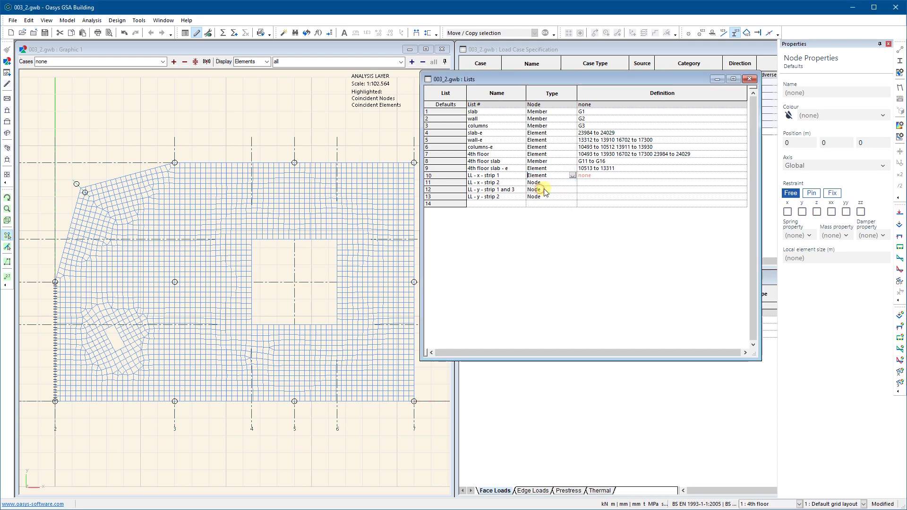
{"action": "left_click", "coordinate": [598, 177]}
{"action": "type", "text": "g11 g13 g15"}
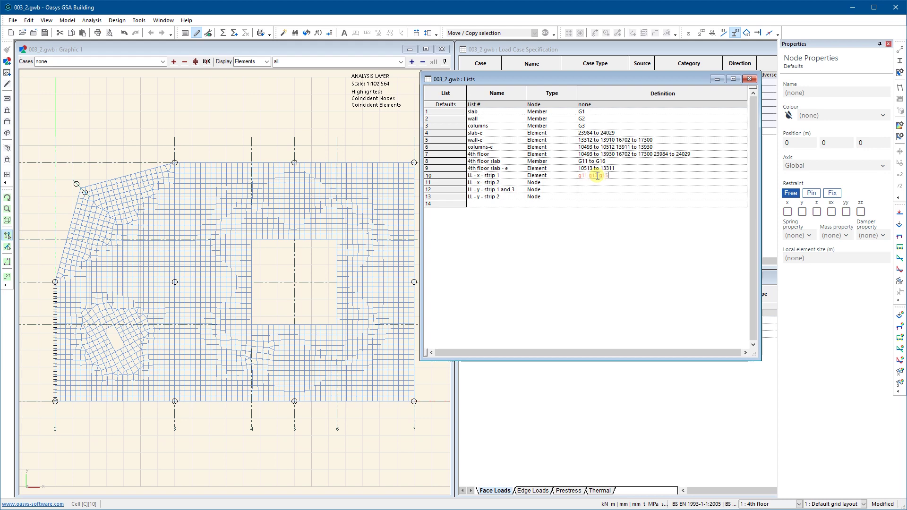
{"action": "key", "text": "Return"}
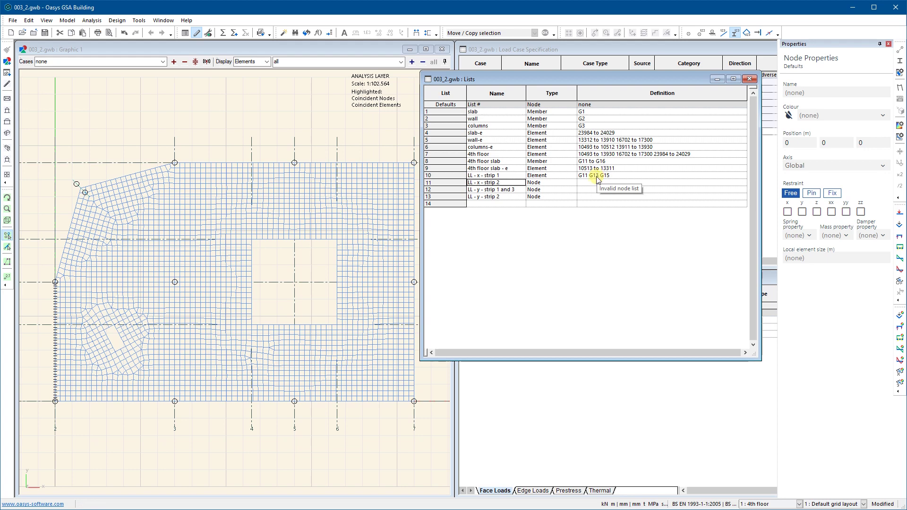
{"action": "left_click", "coordinate": [595, 184]}
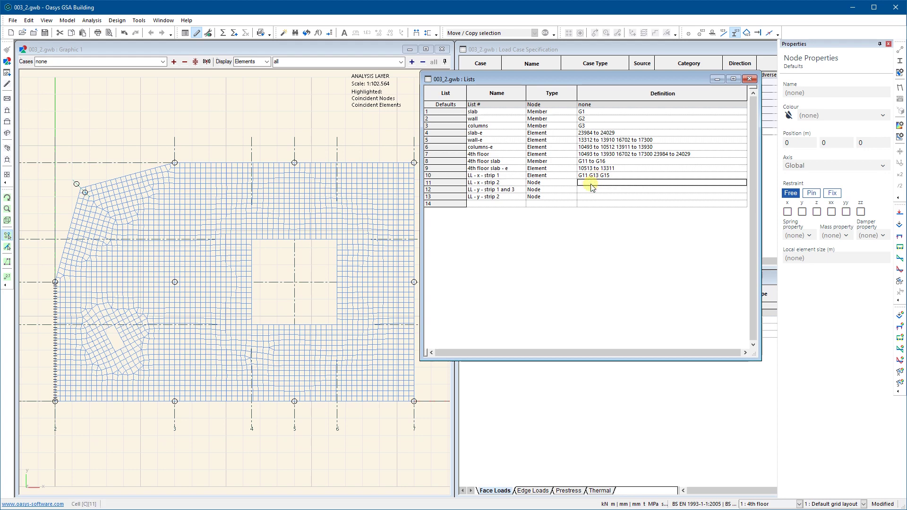
{"action": "type", "text": "g11 to g15 step2"}
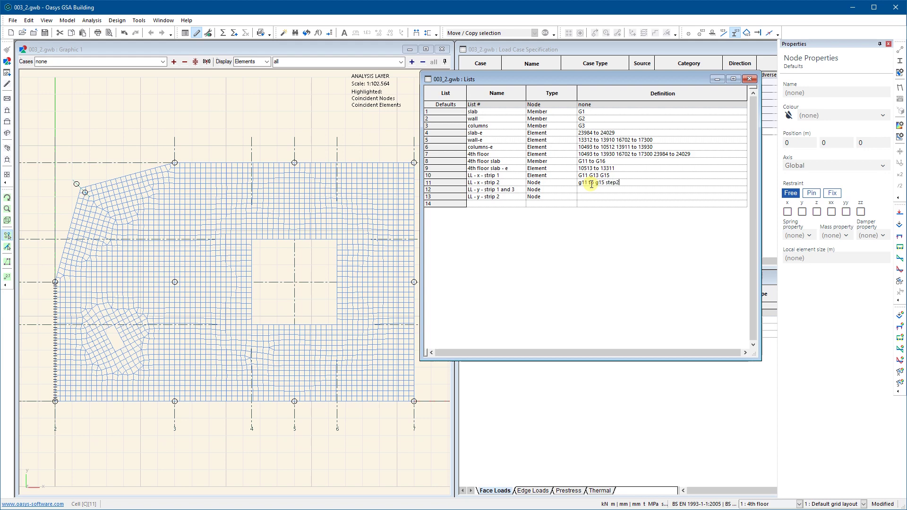
{"action": "key", "text": "Return"}
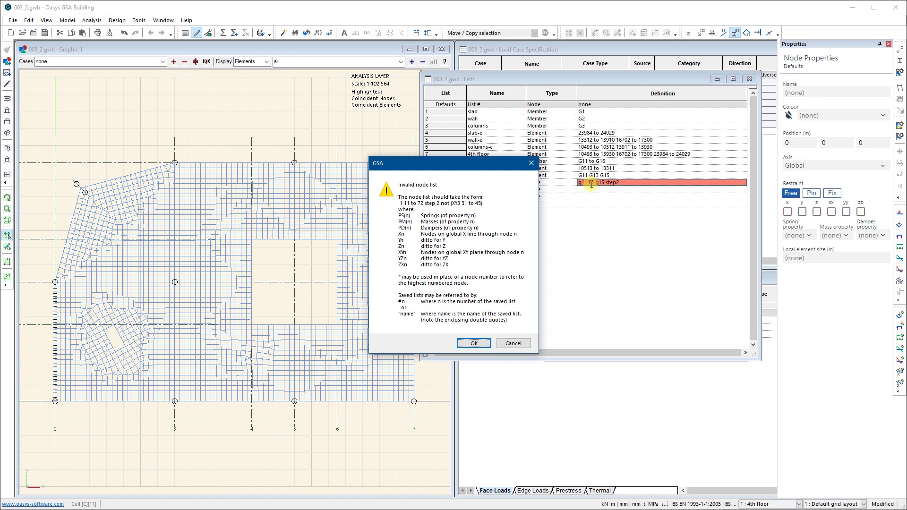
{"action": "key", "text": "Return"}
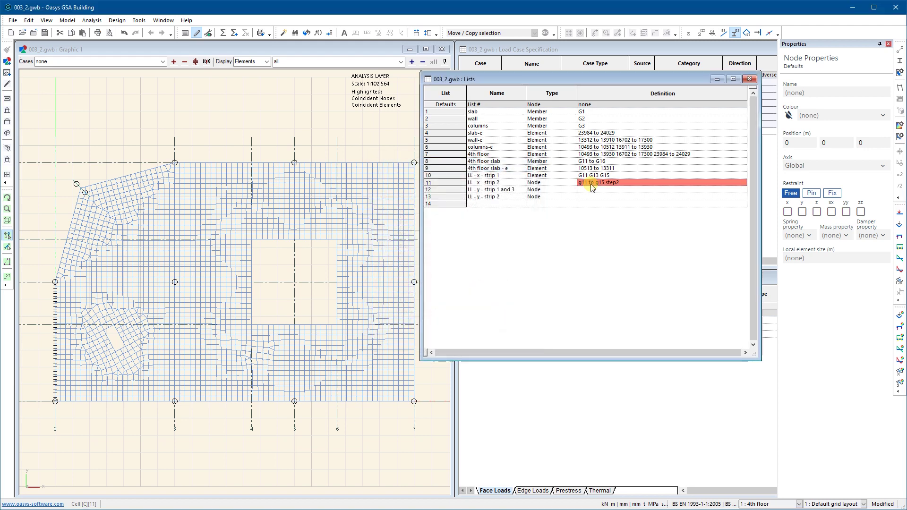
{"action": "left_click", "coordinate": [557, 182]}
{"action": "left_click", "coordinate": [513, 343]}
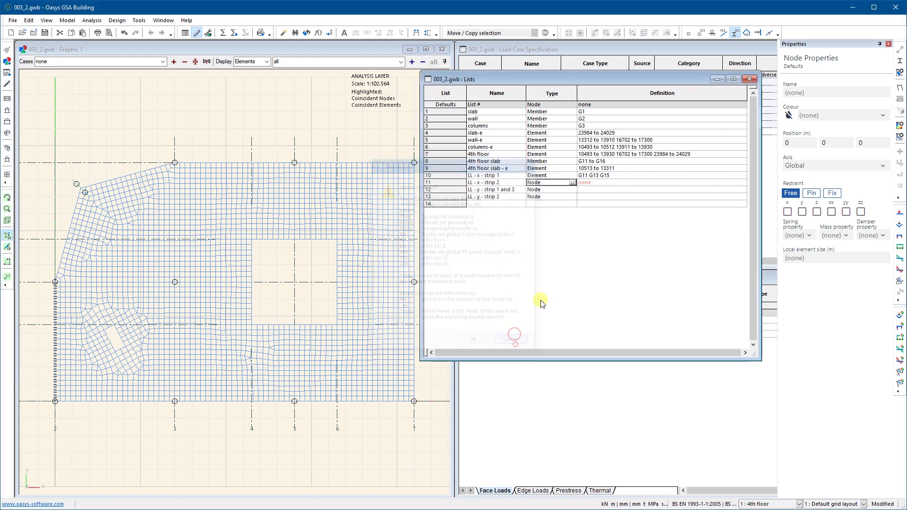
Set the "LL - x - strip 2" list to type Element and define it as G11 to G15 step 2.
{"action": "left_click", "coordinate": [566, 184]}
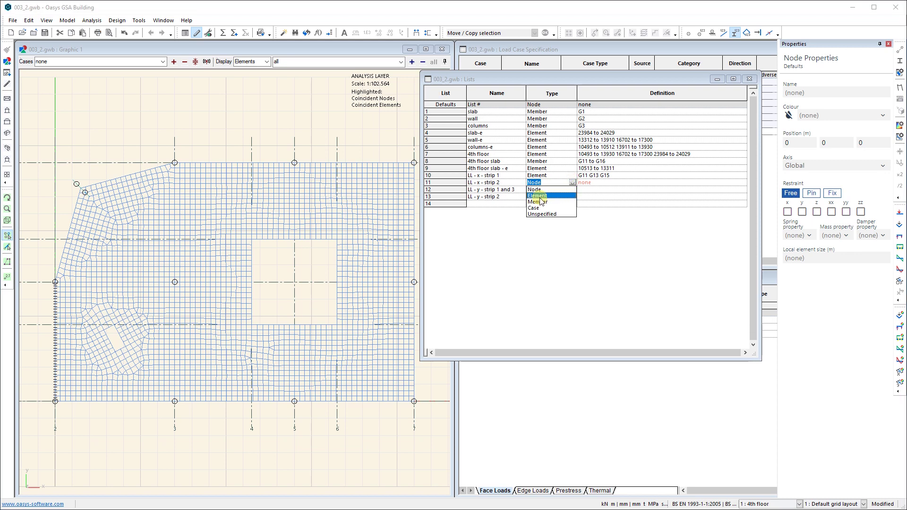
{"action": "left_click", "coordinate": [537, 196]}
{"action": "left_click", "coordinate": [590, 185]}
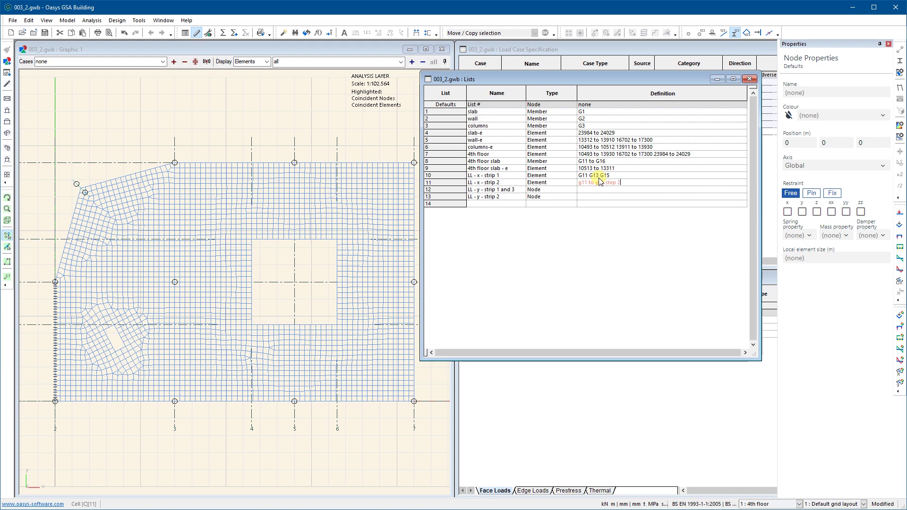
{"action": "key", "text": "Return"}
{"action": "right_click", "coordinate": [600, 182]}
{"action": "left_click", "coordinate": [608, 180]}
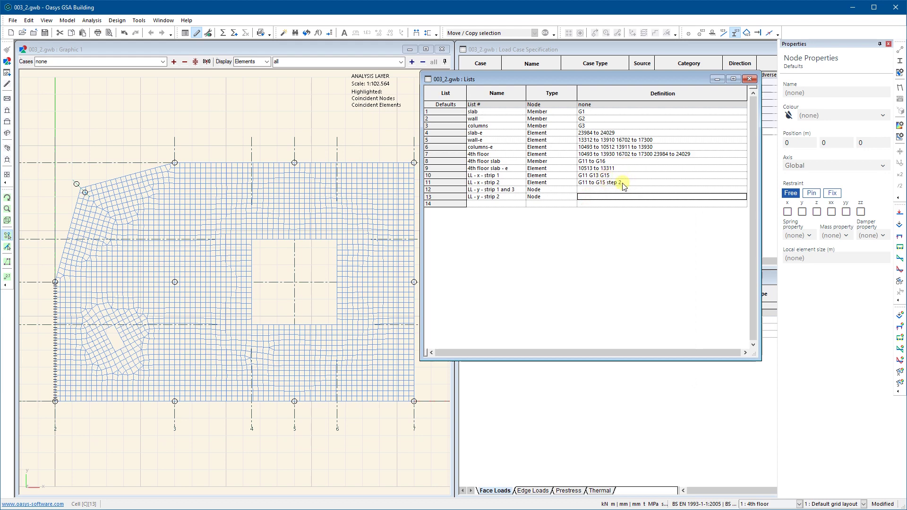
Replace the definition of the "LL - x - strip 2" list with G12 G14 G16.
{"action": "left_click", "coordinate": [588, 185]}
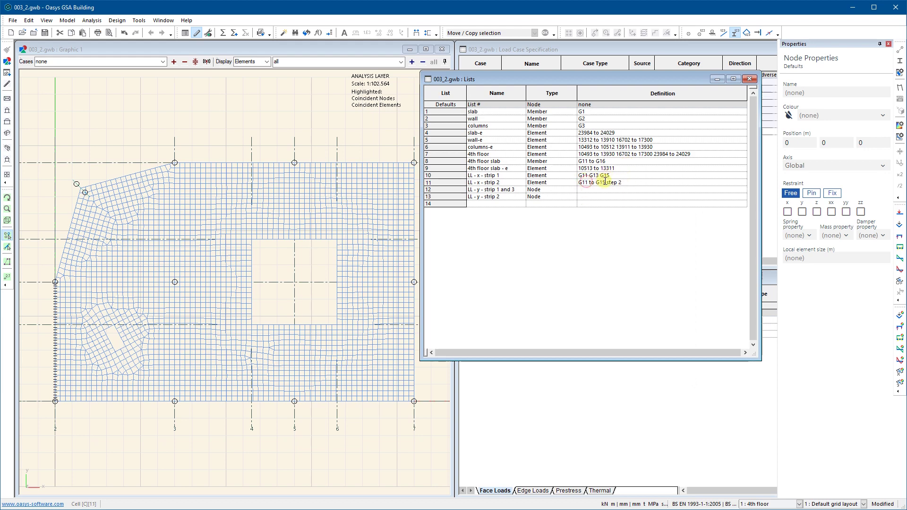
{"action": "left_click_drag", "start_coordinate": [623, 182], "coordinate": [583, 187]}
{"action": "key", "text": "Delete"}
{"action": "key", "text": "Tab"}
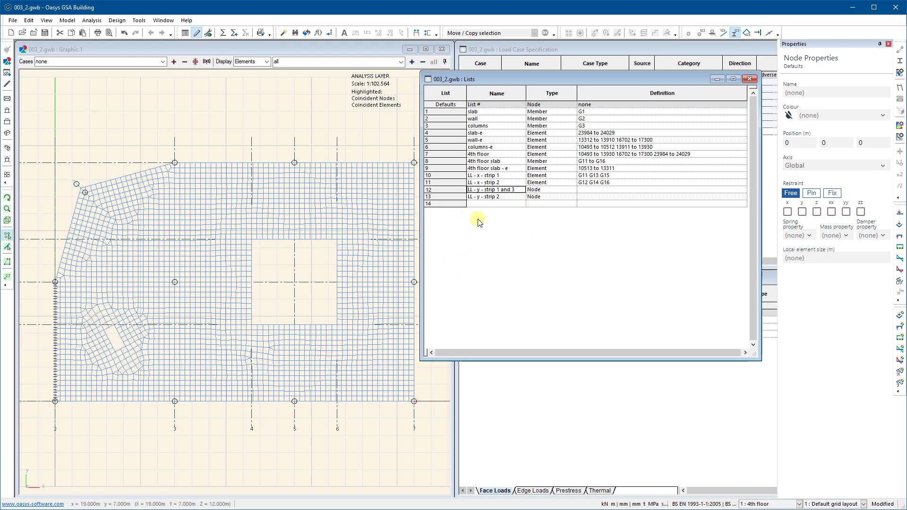
Set the "LL - y - strip 1 and 3" and "LL - y - strip 2" lists to type Element.
{"action": "left_click", "coordinate": [560, 192]}
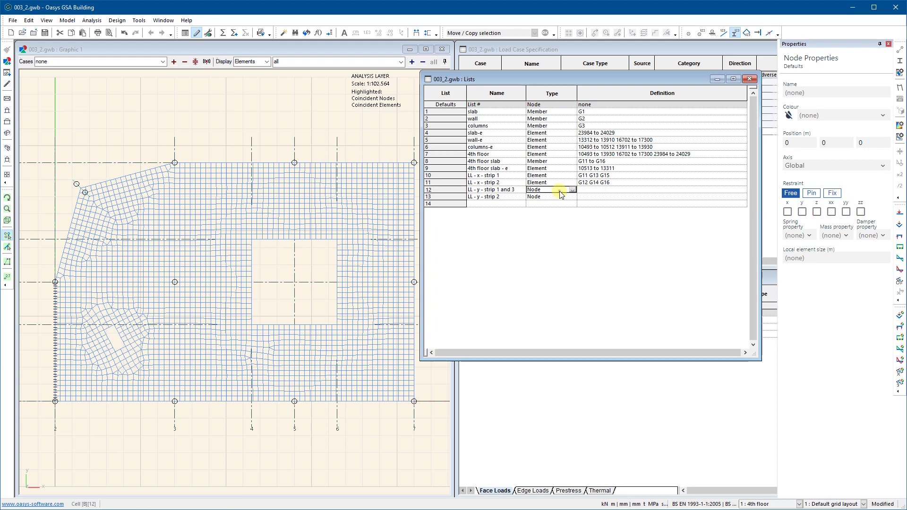
{"action": "left_click", "coordinate": [572, 190]}
{"action": "left_click", "coordinate": [546, 203]}
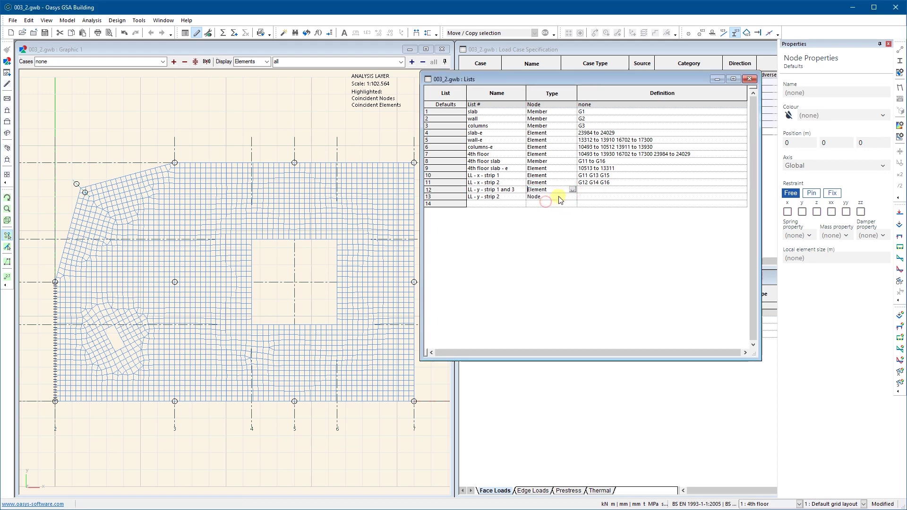
{"action": "left_click", "coordinate": [561, 197]}
{"action": "left_click", "coordinate": [572, 197]}
{"action": "left_click", "coordinate": [546, 210]}
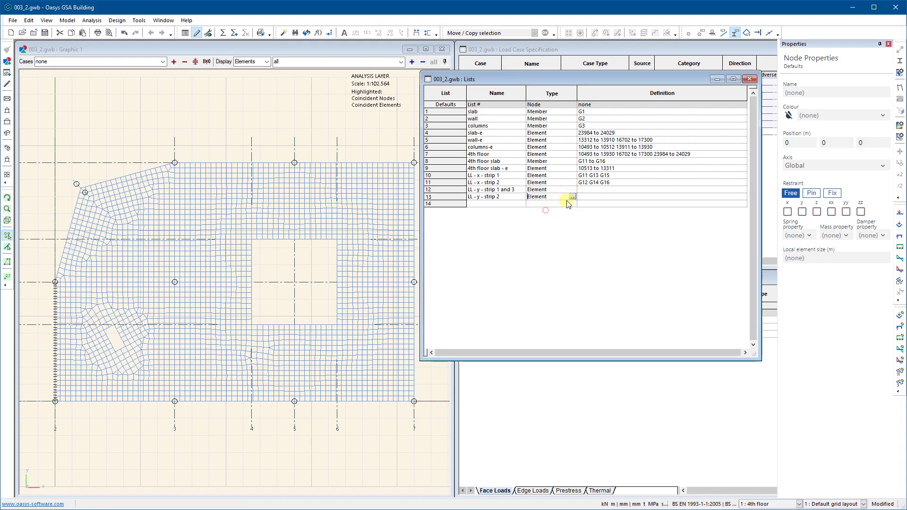
Define the "LL - y - strip 1 and 3" list as G11 G12 G15 G16 and the "LL - y - strip 2" list as G13 G14.
{"action": "left_click", "coordinate": [582, 189]}
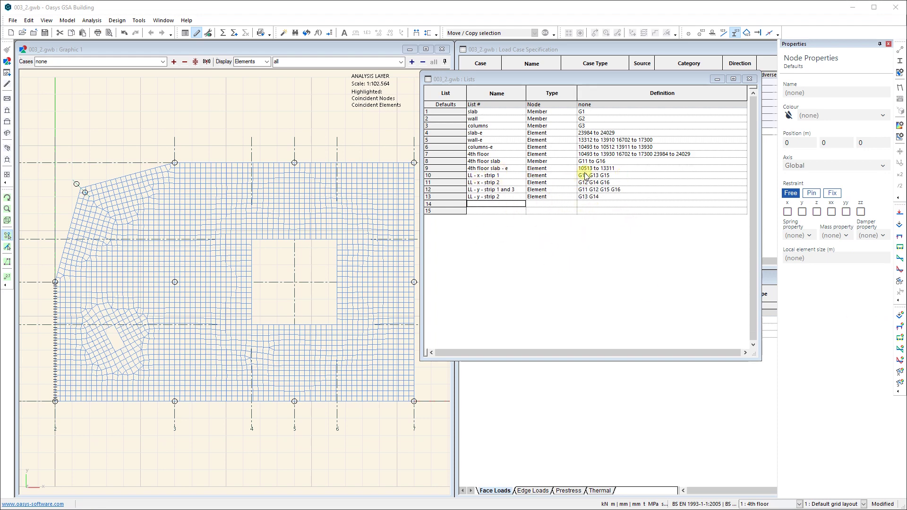
{"action": "left_click_drag", "start_coordinate": [597, 78], "coordinate": [605, 78]}
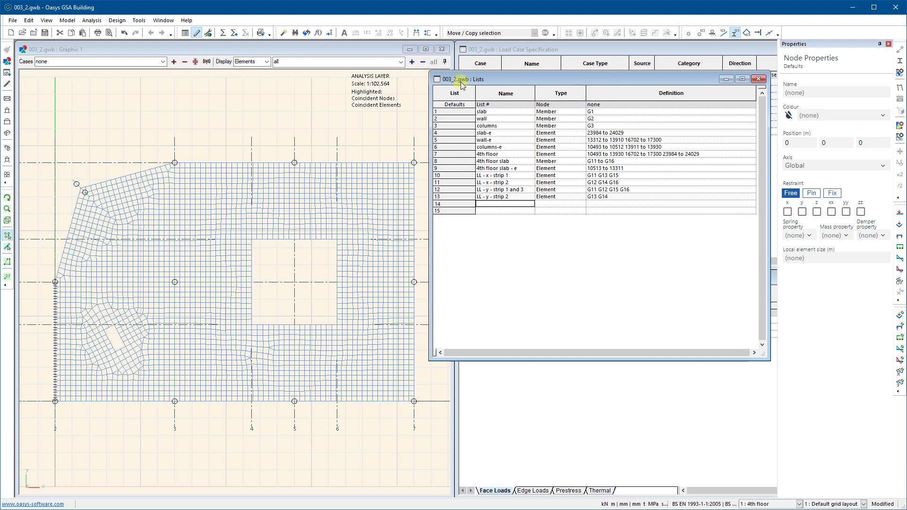
Display each of the four LL x and y strip lists in the graphic view to check its elements, then show all elements again.
{"action": "left_click_drag", "start_coordinate": [430, 71], "coordinate": [461, 72]}
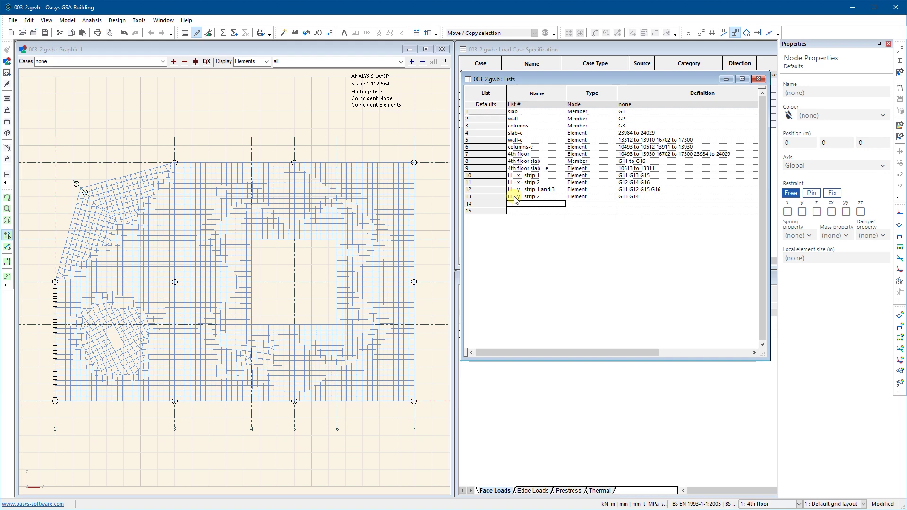
{"action": "left_click", "coordinate": [361, 52]}
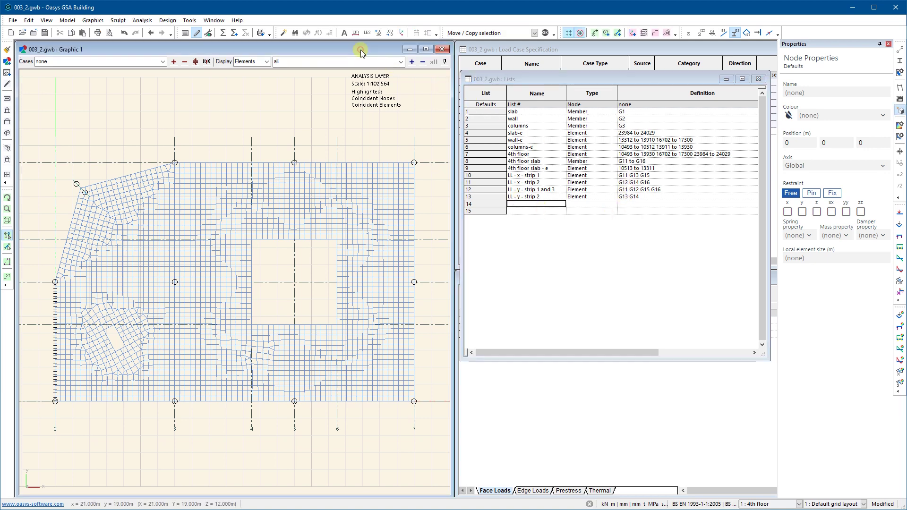
{"action": "left_click", "coordinate": [315, 96]}
{"action": "left_click", "coordinate": [401, 63]}
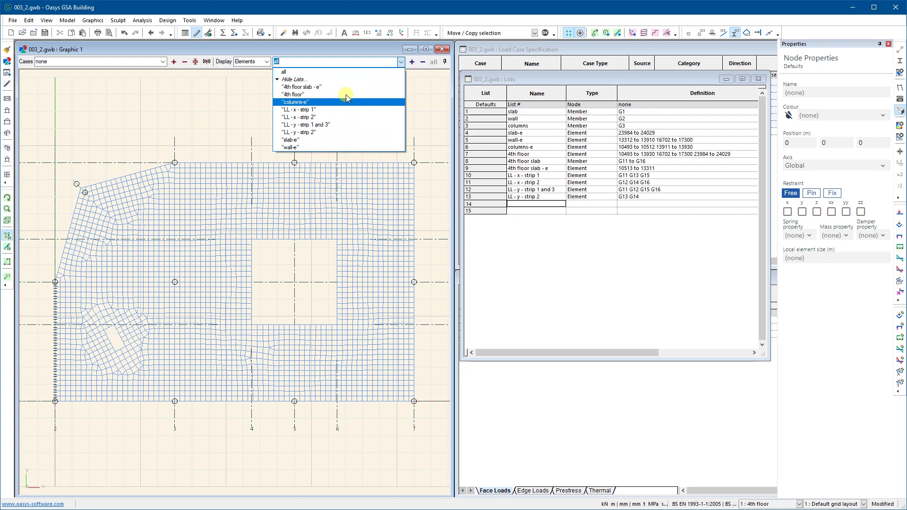
{"action": "left_click", "coordinate": [312, 111]}
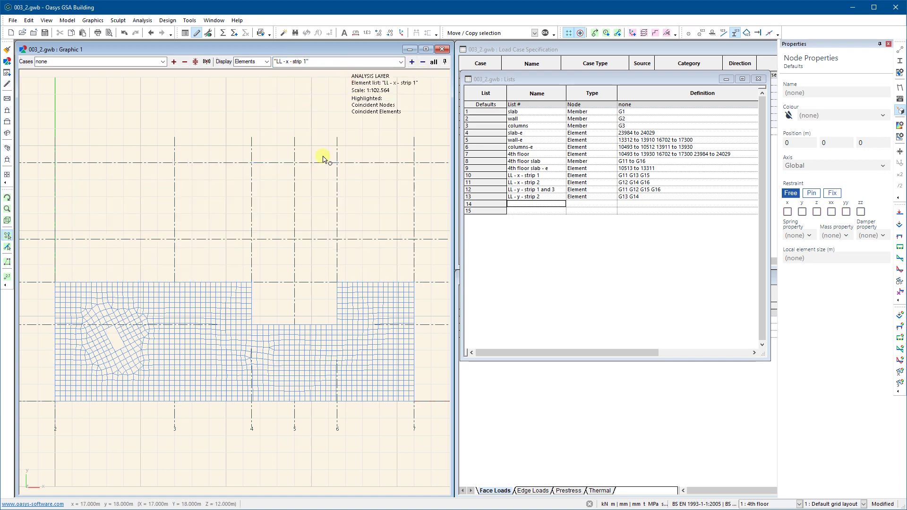
{"action": "left_click", "coordinate": [411, 62]}
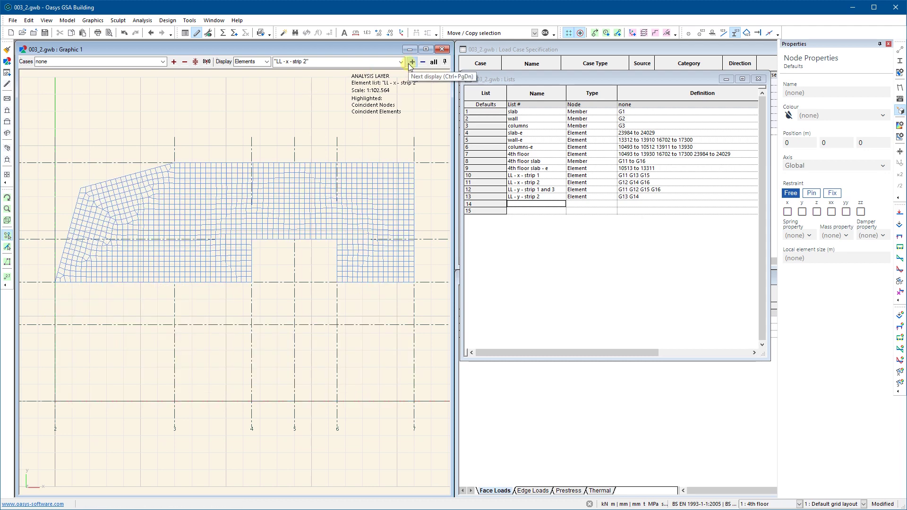
{"action": "left_click", "coordinate": [411, 62]}
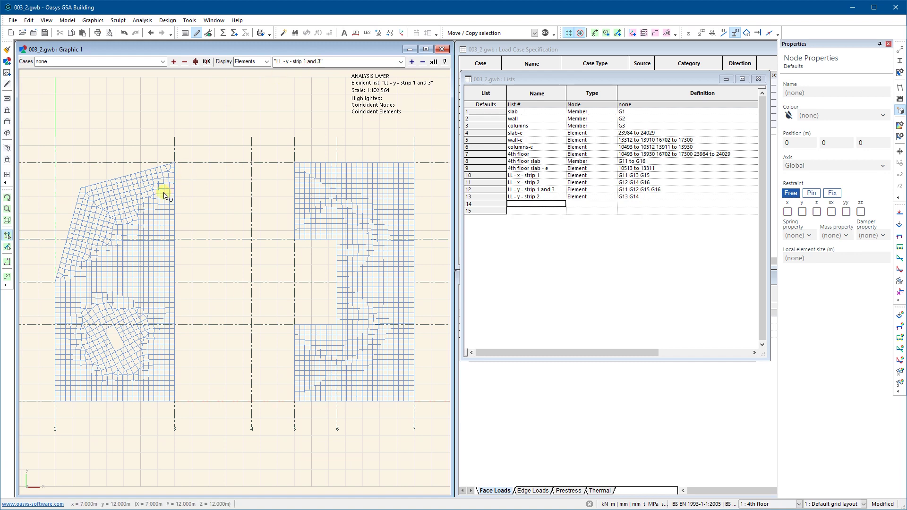
{"action": "left_click", "coordinate": [411, 62]}
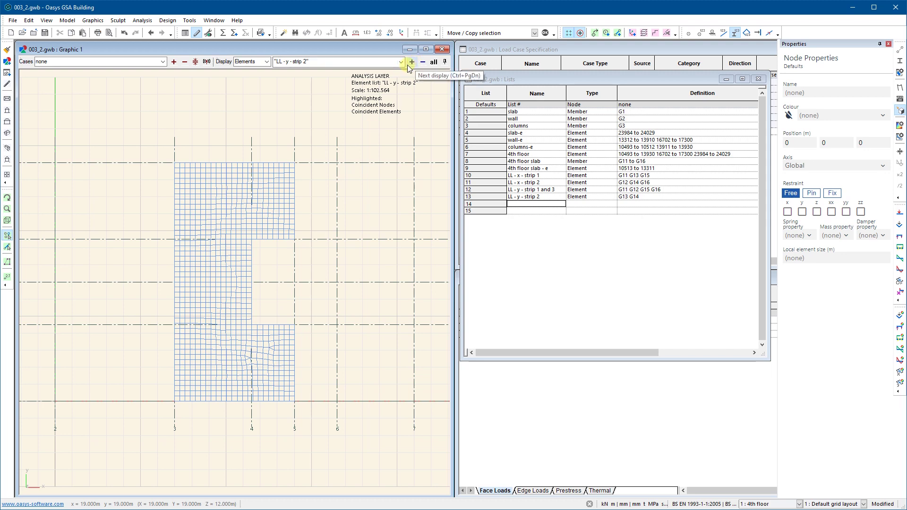
{"action": "left_click", "coordinate": [432, 63]}
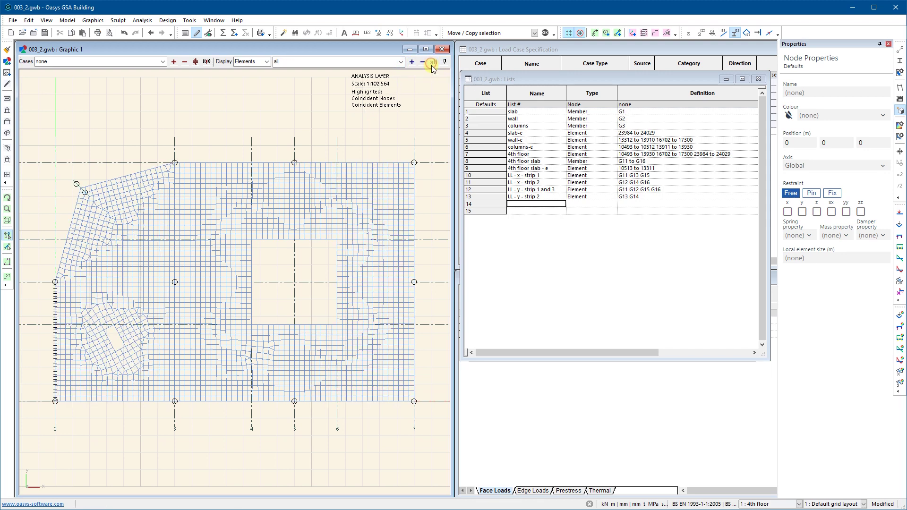
Move the Lists table over the graphic view and collapse the Properties pane to expose the load case and 2D element loading tables.
{"action": "left_click_drag", "start_coordinate": [518, 81], "coordinate": [127, 85]}
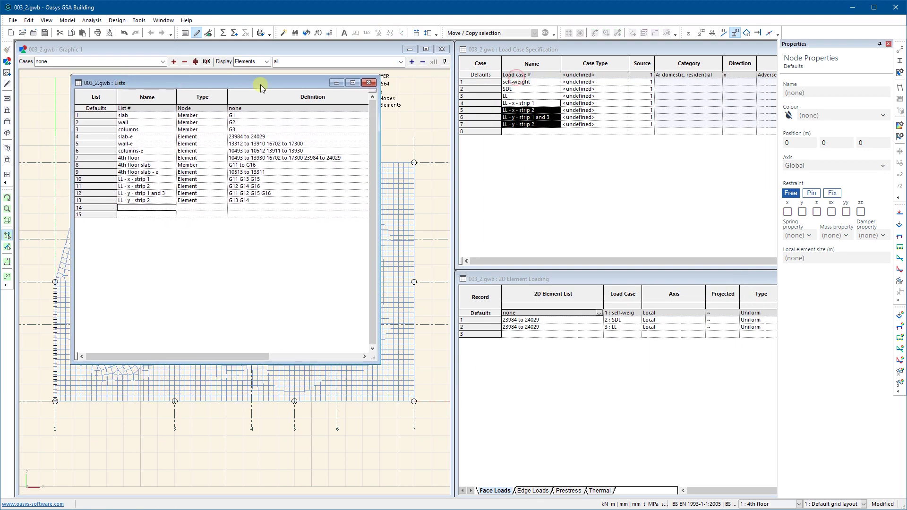
{"action": "left_click_drag", "start_coordinate": [267, 83], "coordinate": [267, 73]}
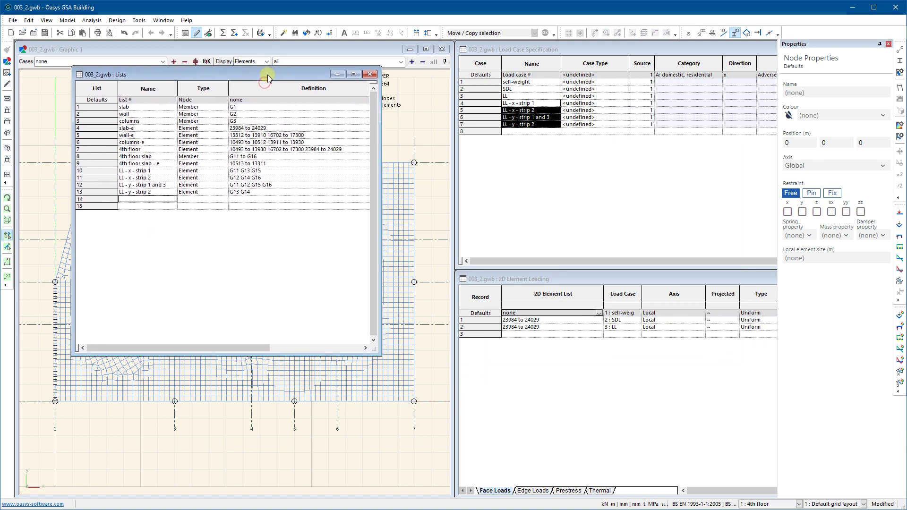
{"action": "left_click", "coordinate": [522, 136]}
{"action": "left_click", "coordinate": [521, 133]}
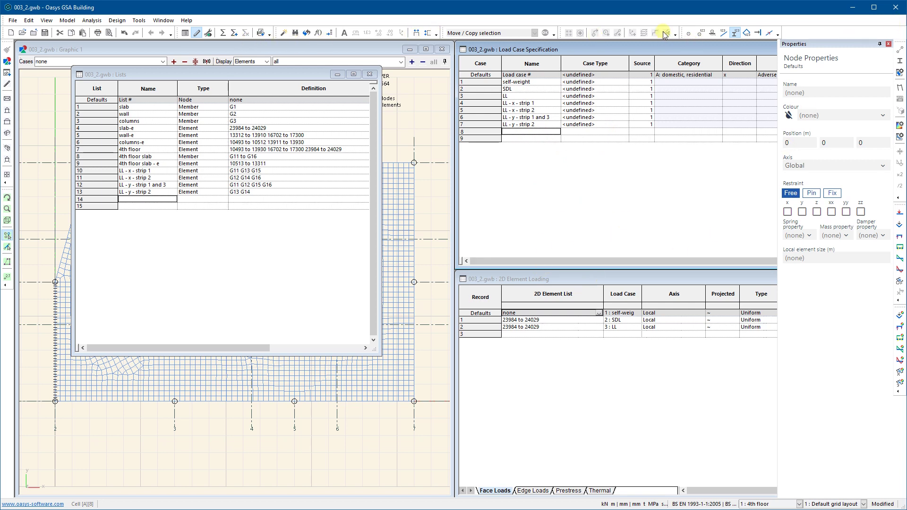
{"action": "left_click", "coordinate": [880, 44]}
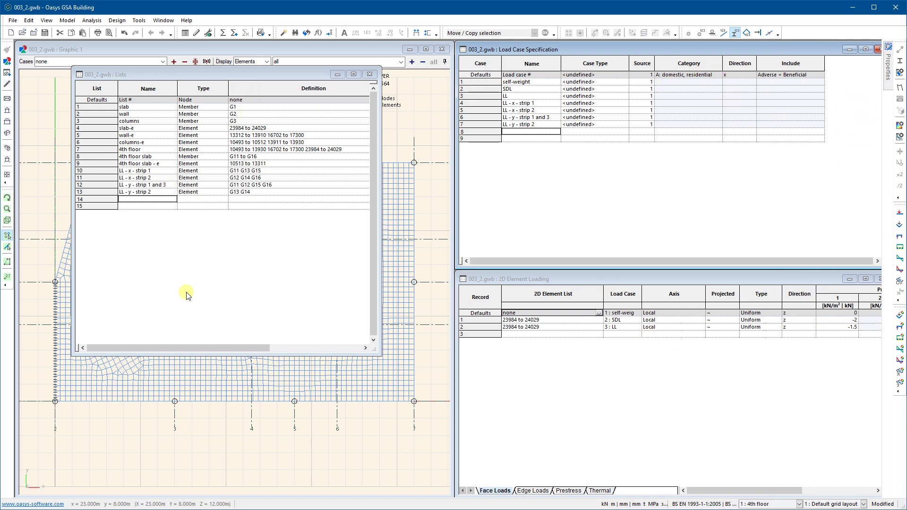
Add face load records 3 and 4 for the element lists "LL - x - strip 1" and "LL - x - strip 2".
{"action": "left_click", "coordinate": [553, 334]}
{"action": "left_click", "coordinate": [599, 334]}
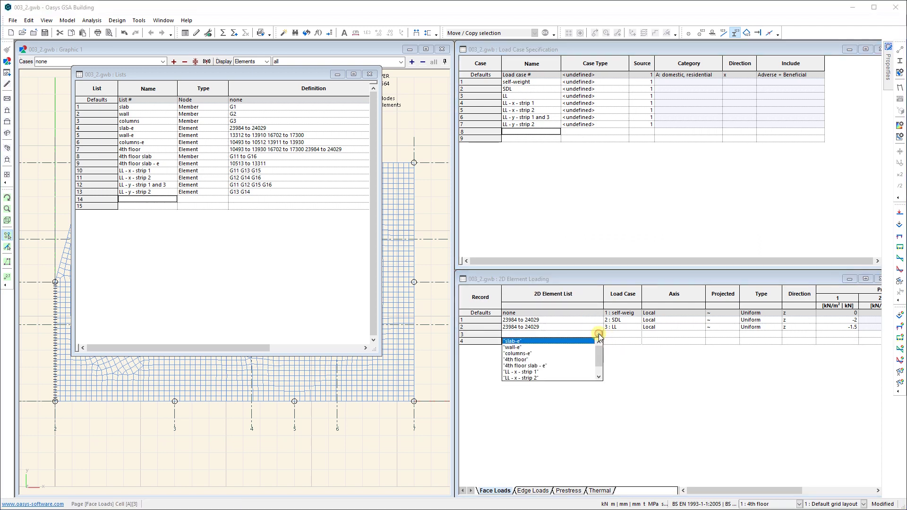
{"action": "left_click_drag", "start_coordinate": [599, 354], "coordinate": [596, 368]}
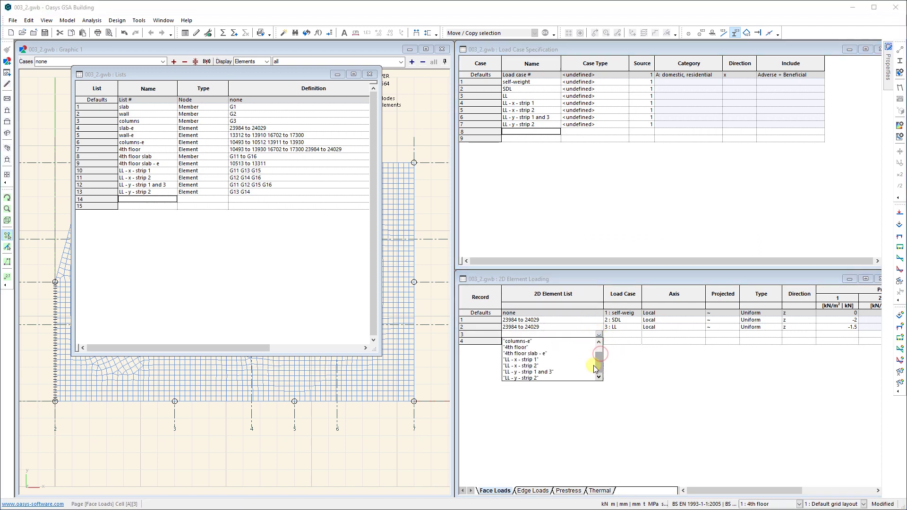
{"action": "left_click", "coordinate": [522, 363]}
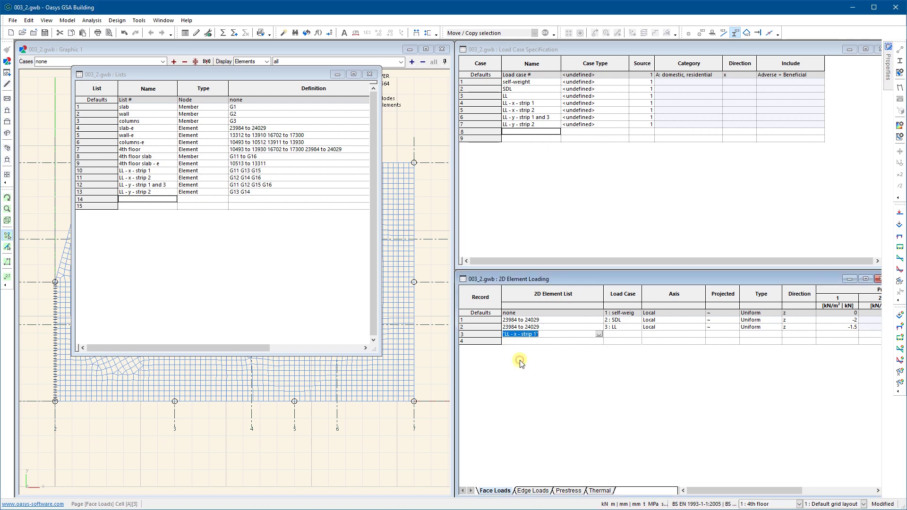
{"action": "left_click", "coordinate": [535, 341]}
{"action": "left_click", "coordinate": [600, 342]}
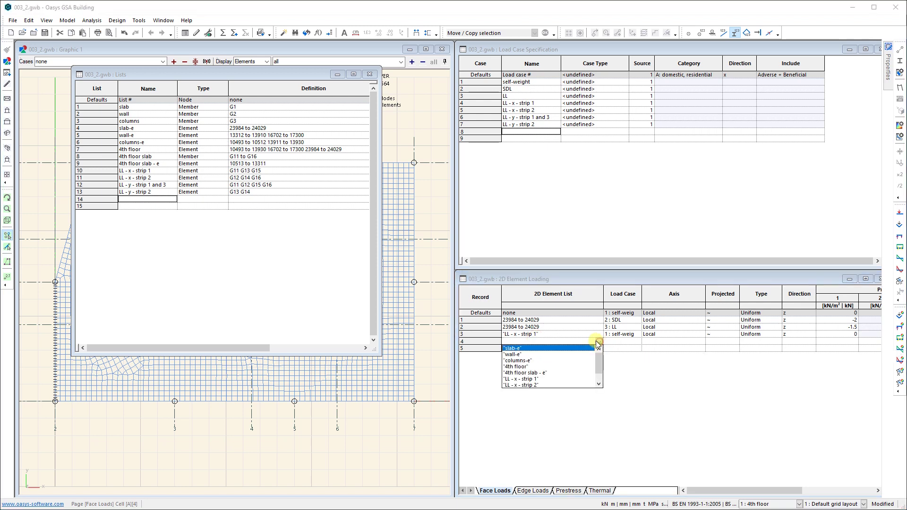
{"action": "scroll", "coordinate": [533, 380], "scroll_direction": "down", "scroll_amount": 3}
{"action": "left_click", "coordinate": [532, 373]}
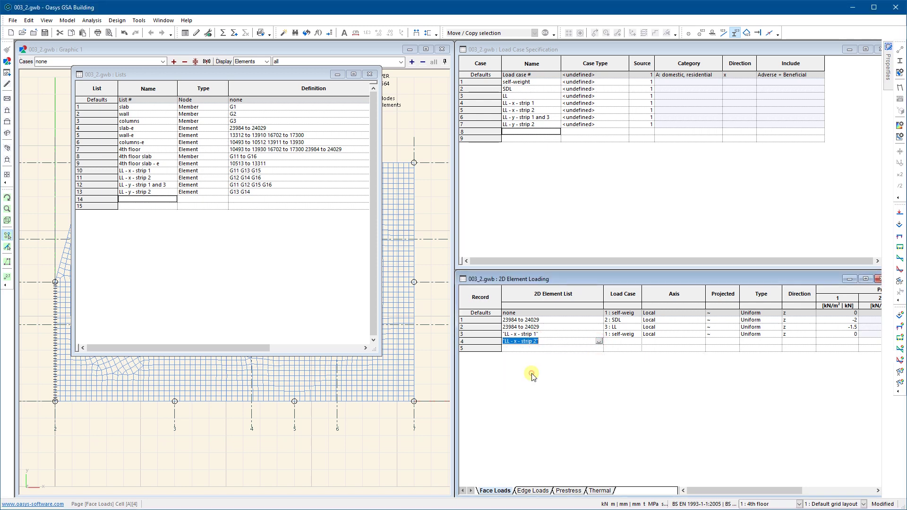
Add face load records 5 and 6 for the element lists "LL - y - strip 1 and 3" and "LL - y - strip 2".
{"action": "left_click", "coordinate": [539, 349]}
{"action": "left_click", "coordinate": [600, 349]}
{"action": "scroll", "coordinate": [534, 378], "scroll_direction": "down", "scroll_amount": 3}
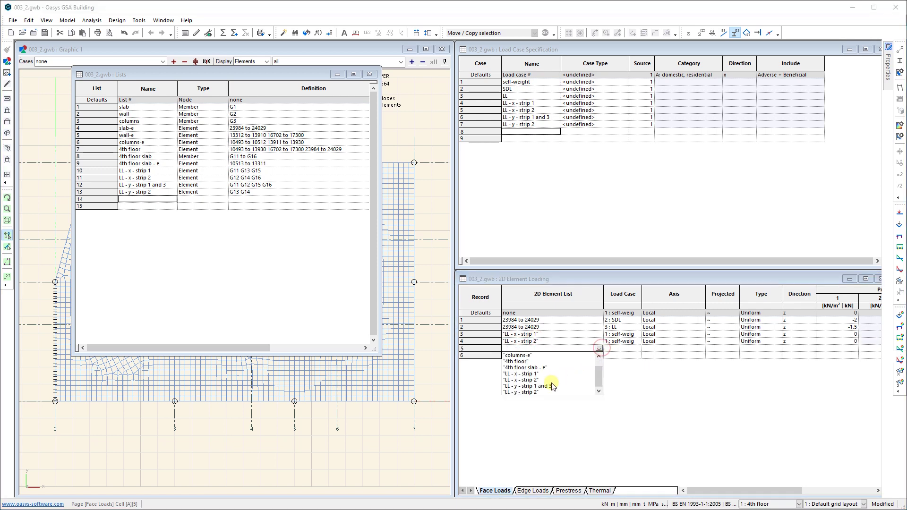
{"action": "left_click", "coordinate": [537, 386]}
{"action": "left_click", "coordinate": [597, 355]}
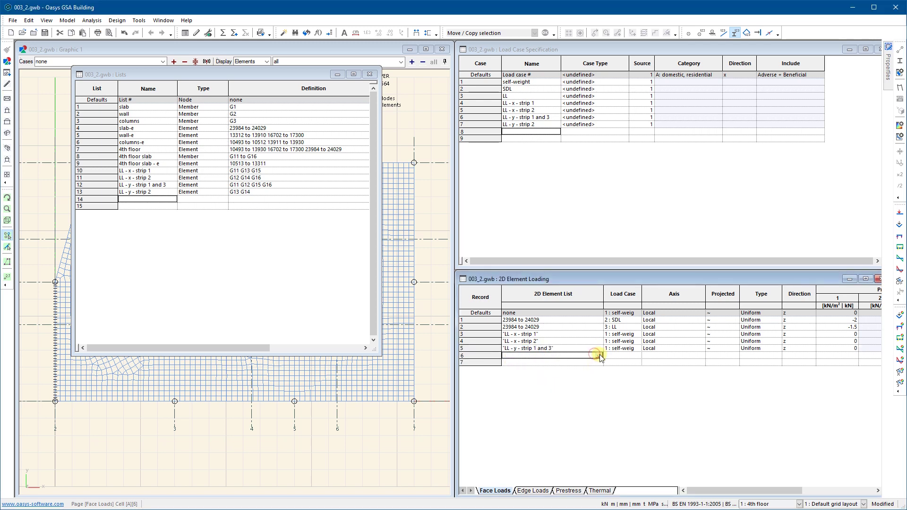
{"action": "left_click", "coordinate": [599, 356]}
{"action": "left_click", "coordinate": [530, 399]}
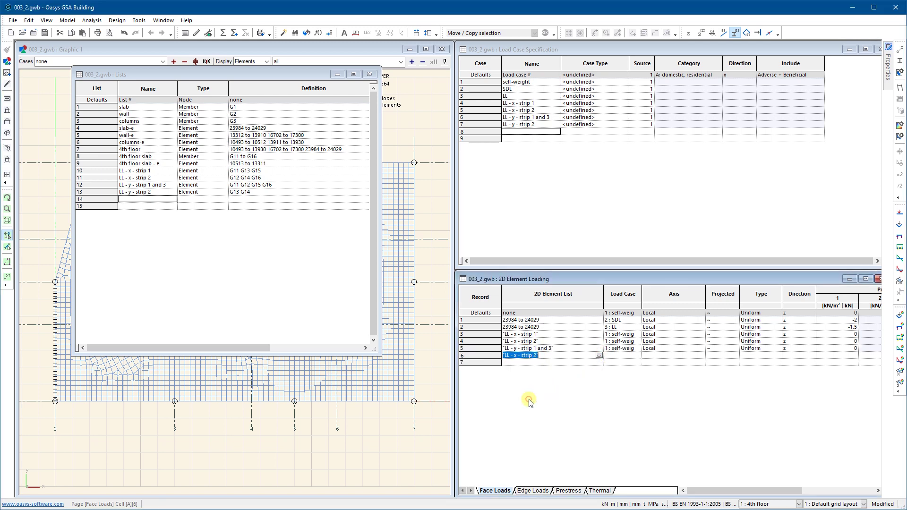
{"action": "left_click", "coordinate": [558, 363]}
{"action": "left_click", "coordinate": [599, 356]}
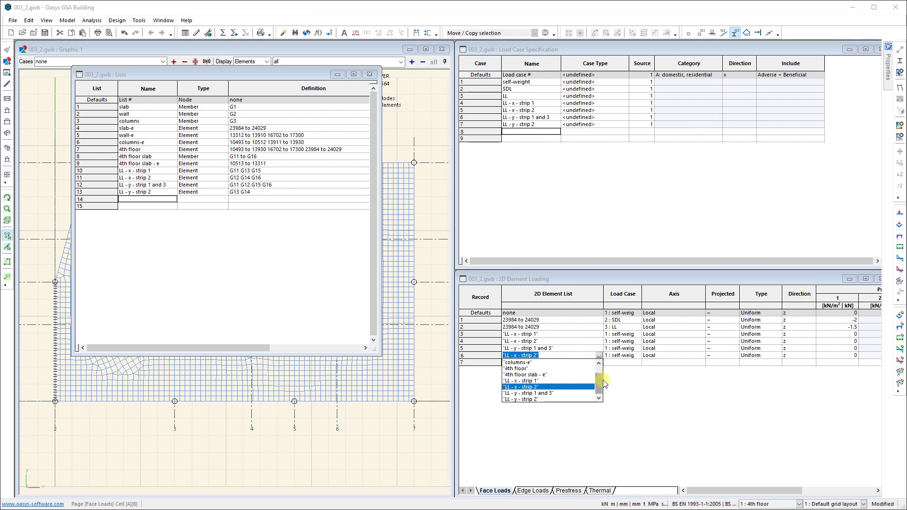
{"action": "left_click", "coordinate": [530, 399]}
{"action": "left_click", "coordinate": [532, 363]}
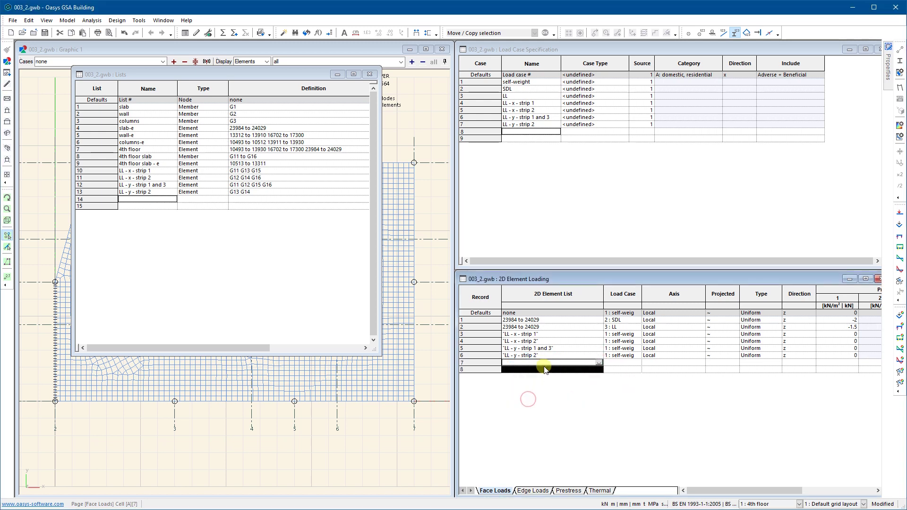
Assign load cases 4 to 7 to face load records 3 to 6 so each strip list uses its matching LL case.
{"action": "left_click", "coordinate": [631, 327]}
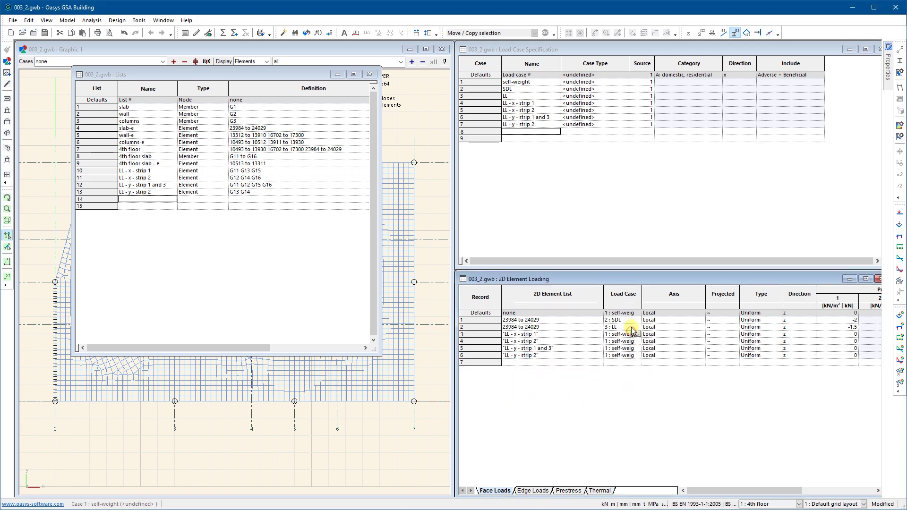
{"action": "key", "text": "Down"}
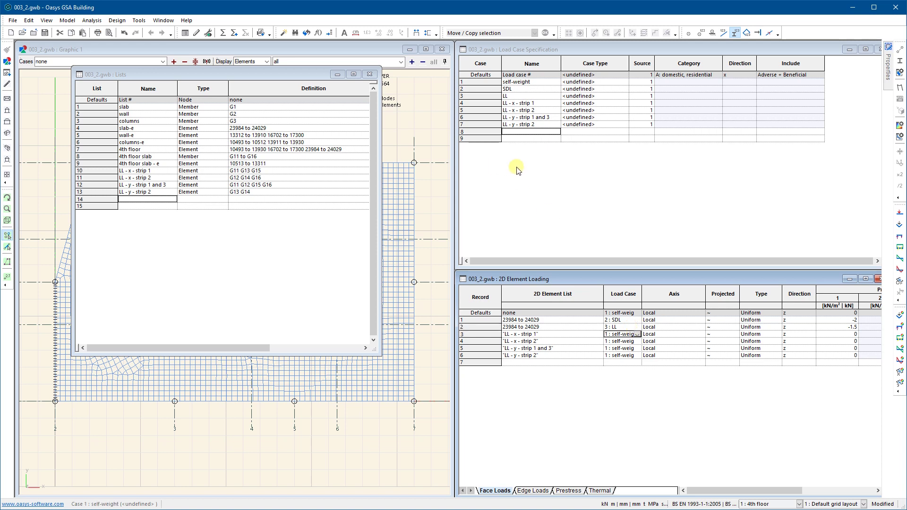
{"action": "left_click", "coordinate": [637, 334]}
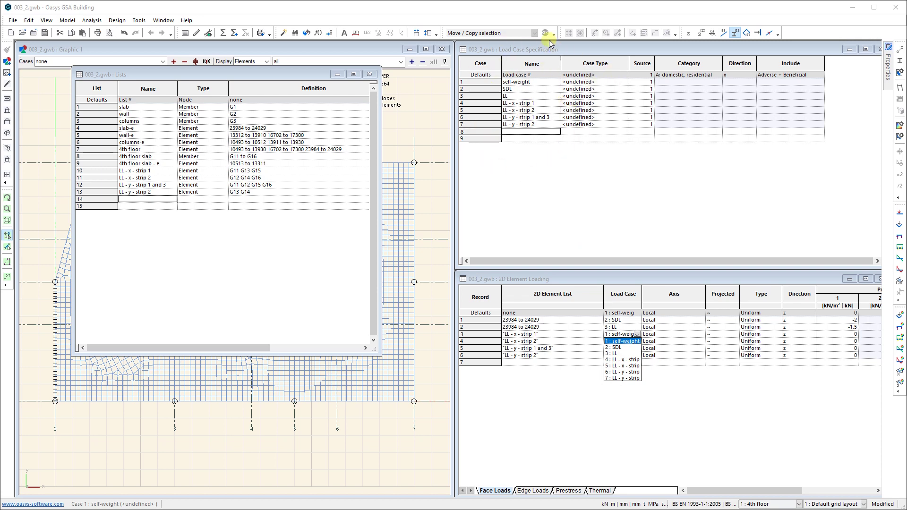
{"action": "left_click", "coordinate": [623, 360]}
{"action": "left_click", "coordinate": [624, 341]}
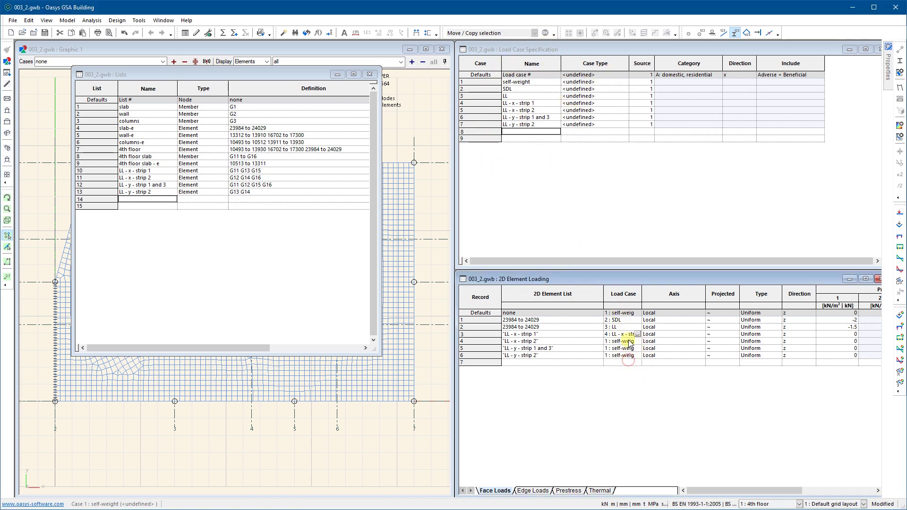
{"action": "type", "text": "5 : LL - x -"}
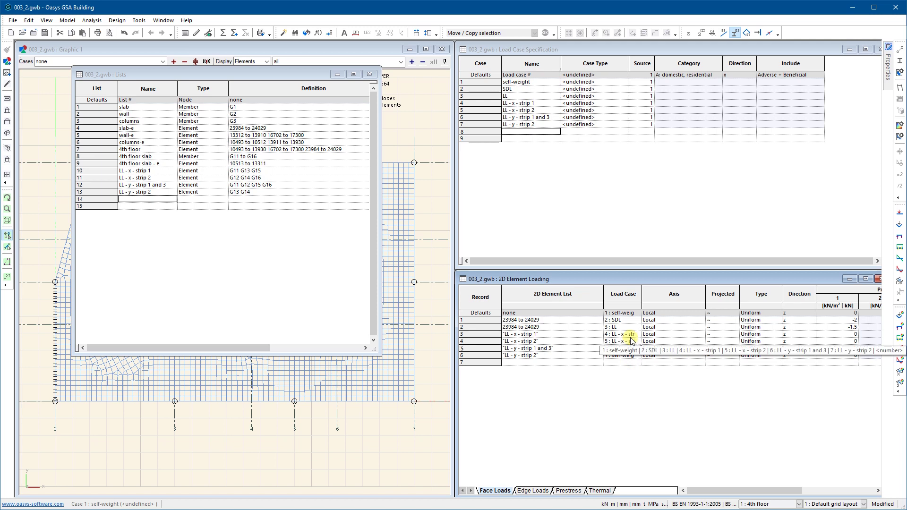
{"action": "key", "text": "Return"}
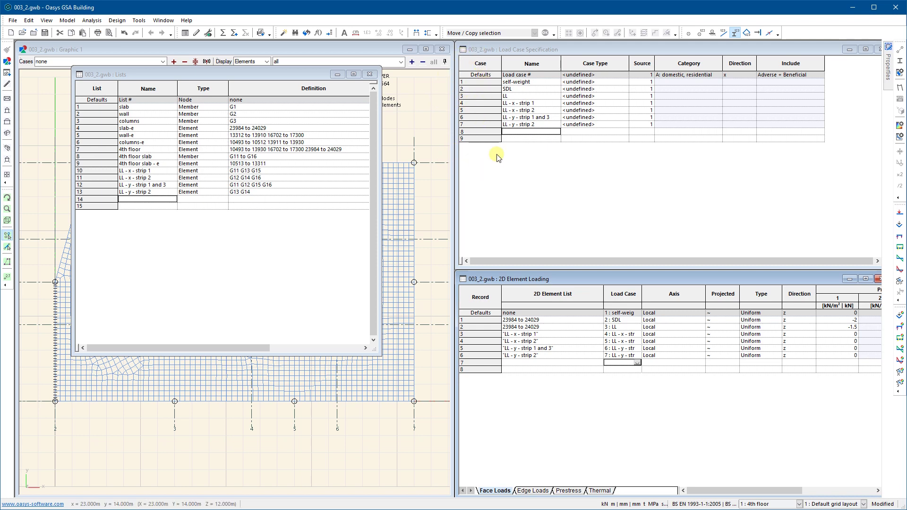
{"action": "left_click", "coordinate": [593, 370]}
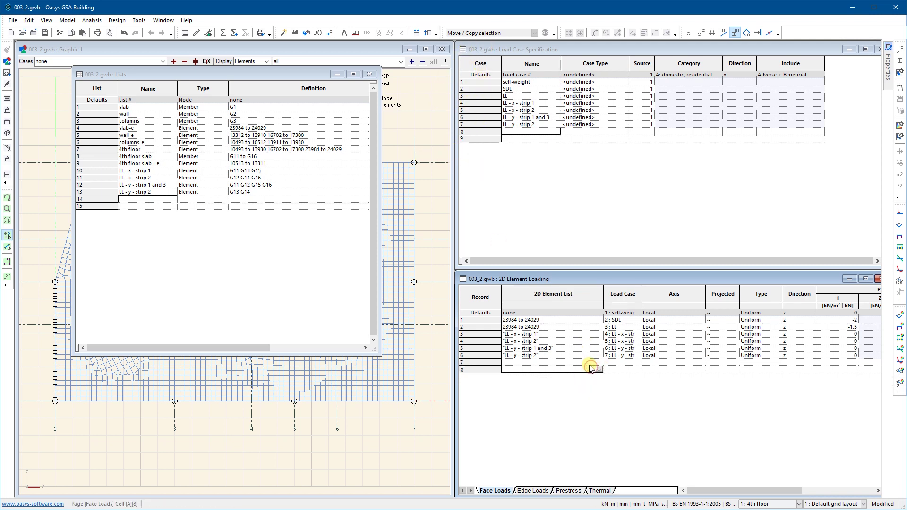
{"action": "left_click", "coordinate": [613, 363]}
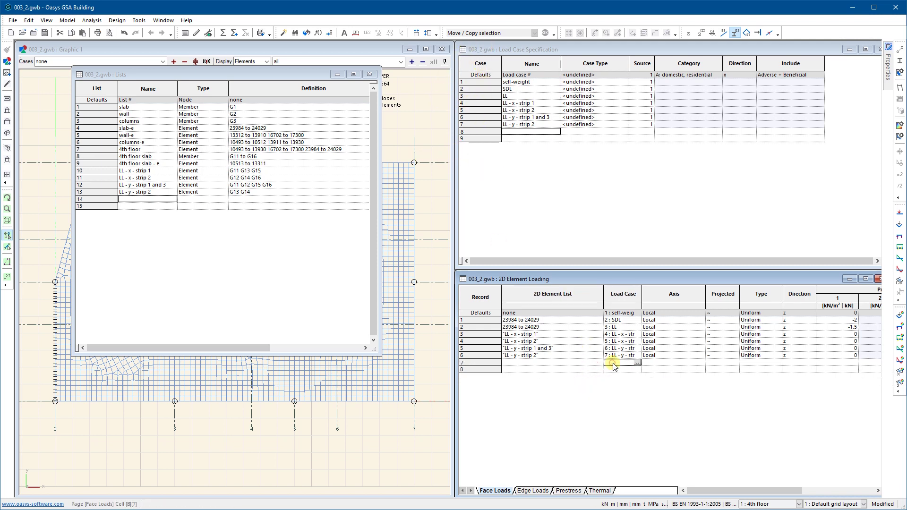
Set the face load value of the four strip records to -1.5 kN/m².
{"action": "left_click", "coordinate": [833, 335]}
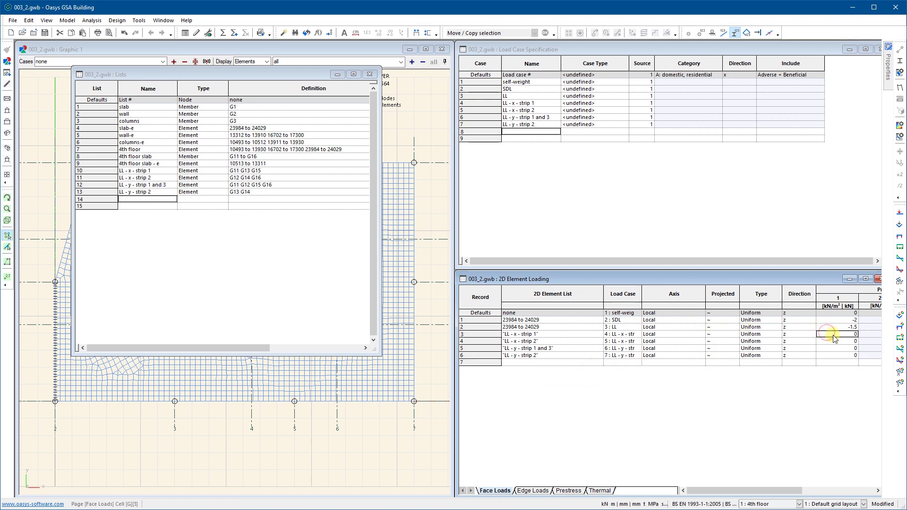
{"action": "type", "text": "-"}
{"action": "type", "text": "-1.5 -1.5"}
{"action": "key", "text": "Down"}
{"action": "key", "text": "Down"}
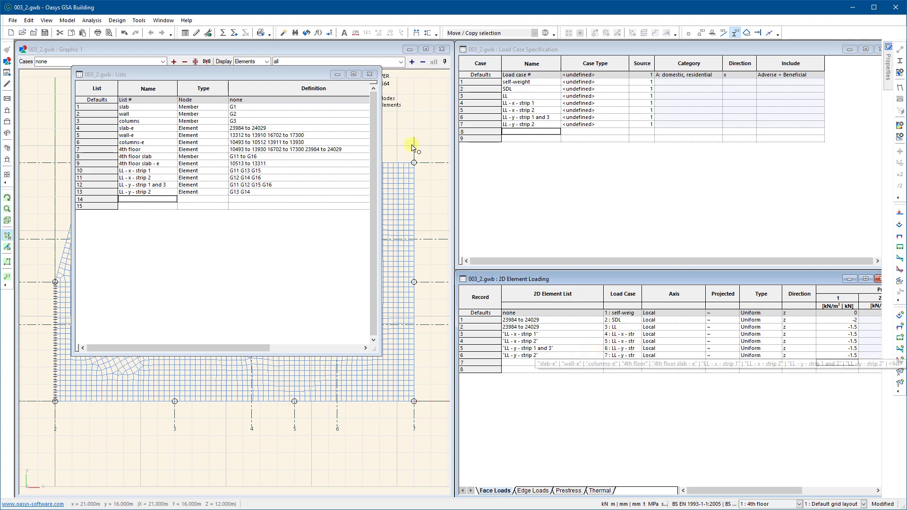
Close the Lists table and open the Combination Cases table, placing it over the graphic view beside the load case and loading tables.
{"action": "left_click", "coordinate": [370, 74]}
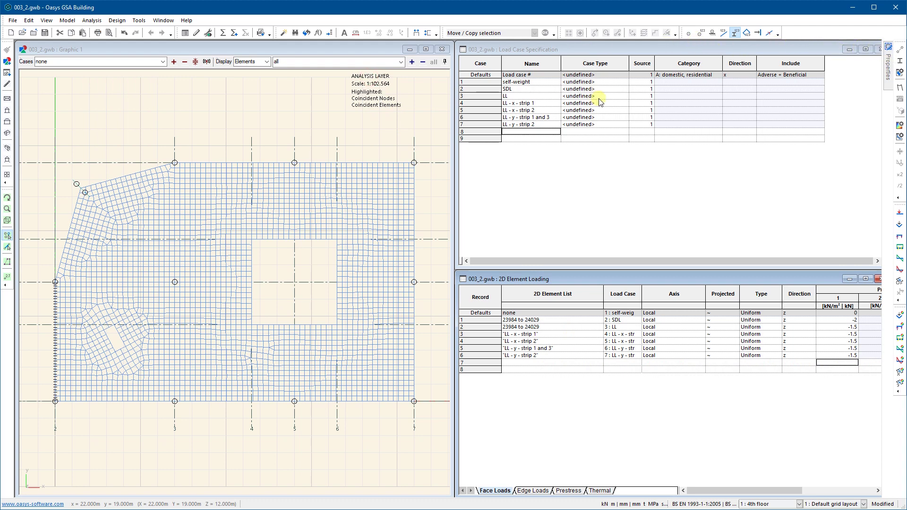
{"action": "left_click", "coordinate": [519, 50]}
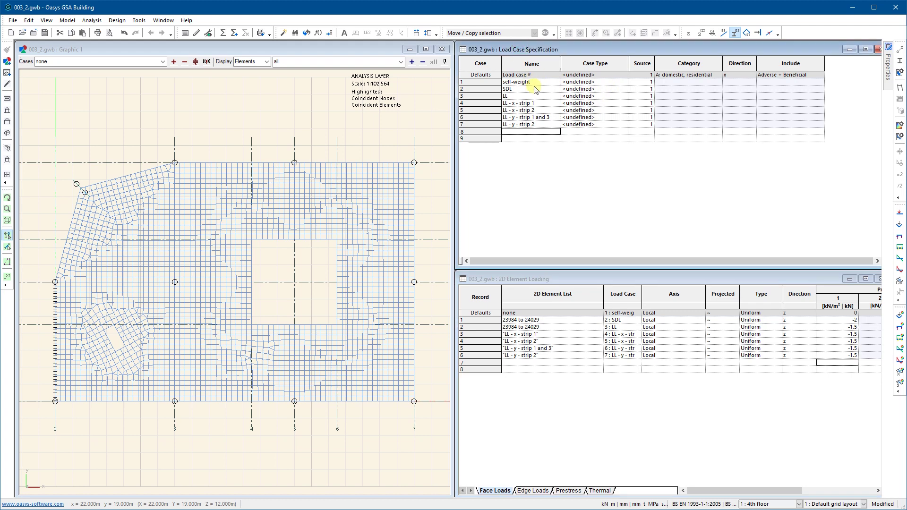
{"action": "left_click", "coordinate": [68, 21]}
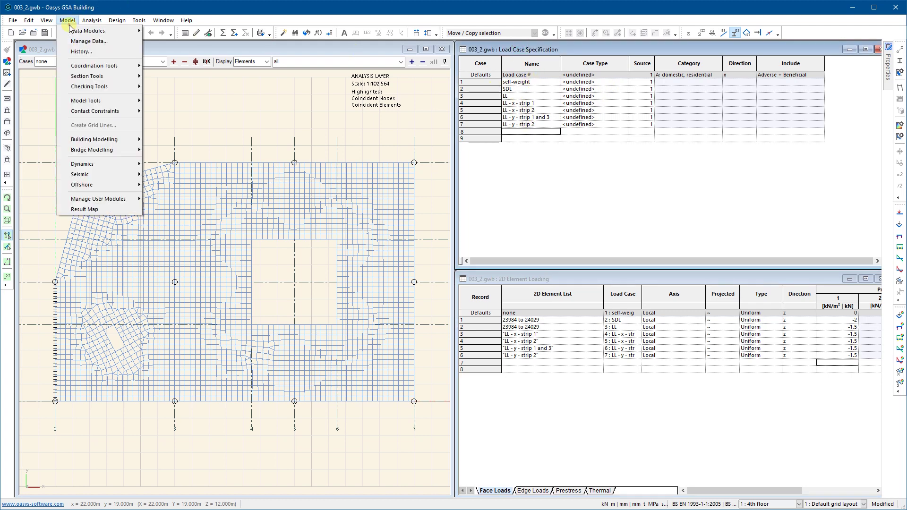
{"action": "mouse_move", "coordinate": [94, 31]}
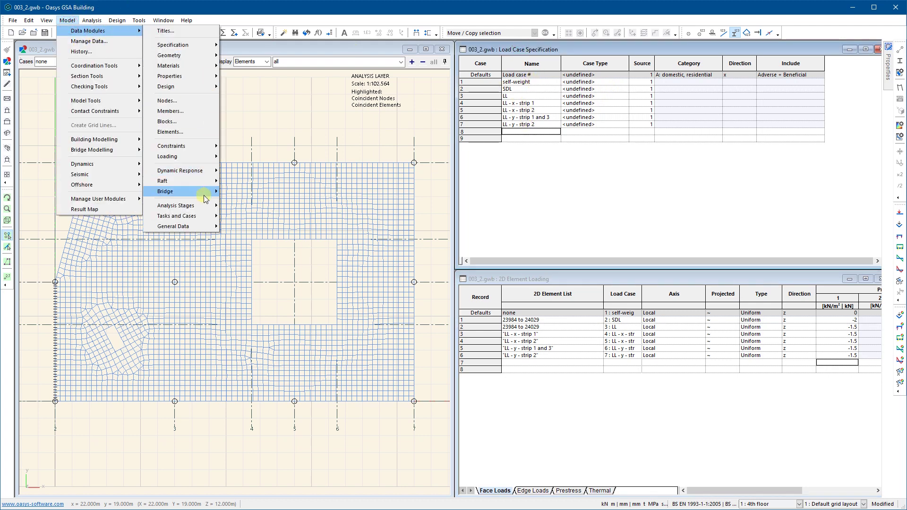
{"action": "mouse_move", "coordinate": [208, 215]}
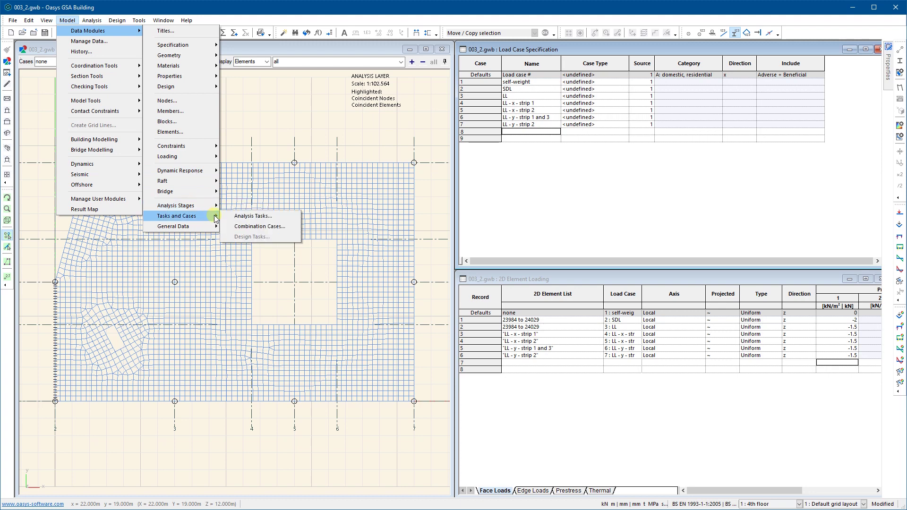
{"action": "left_click", "coordinate": [248, 228]}
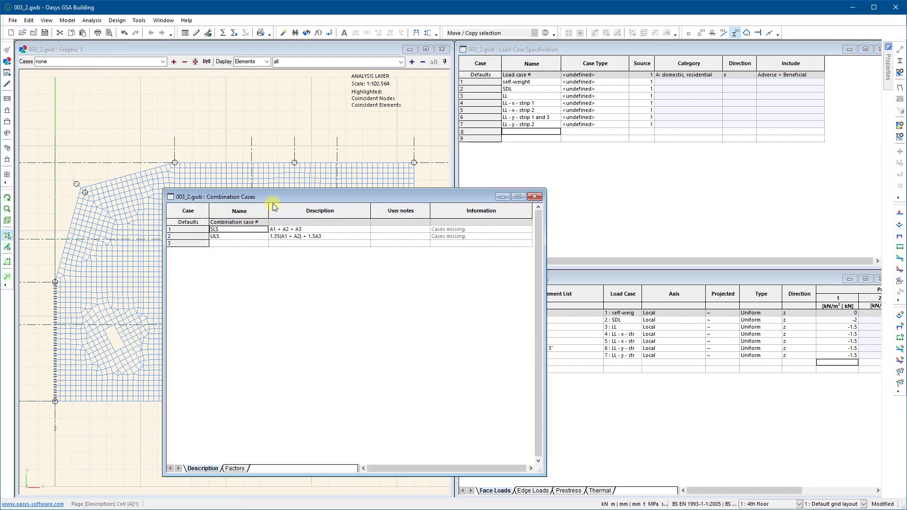
{"action": "left_click_drag", "start_coordinate": [274, 203], "coordinate": [138, 104]}
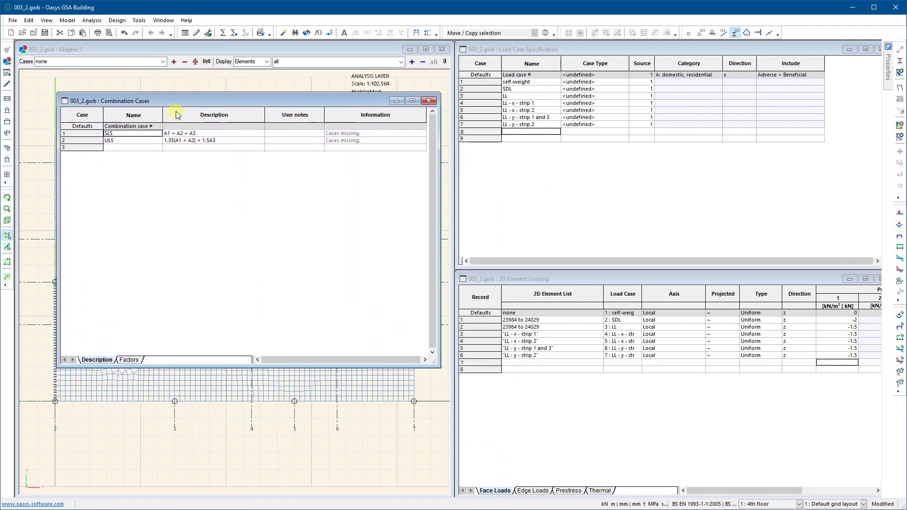
Add combination cases ULS - DL 1.35(A1 + A2), ULS - patch x1, x2, y1, y2 as C3 + 1.5A4 to 1.5A7, and ULS - env (C4 to C7).
{"action": "left_click", "coordinate": [124, 147]}
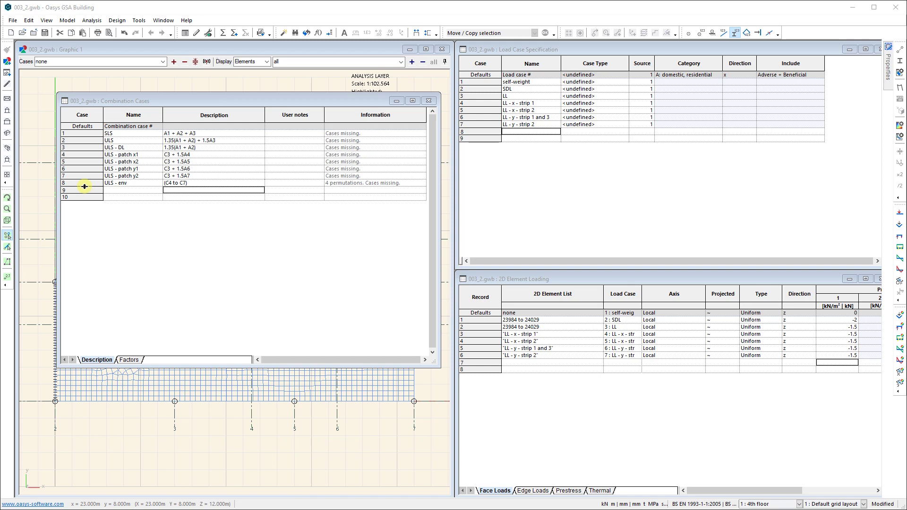
Review the ULS - DL combination and the four ULS - patch combinations that build on it.
{"action": "left_click", "coordinate": [83, 148]}
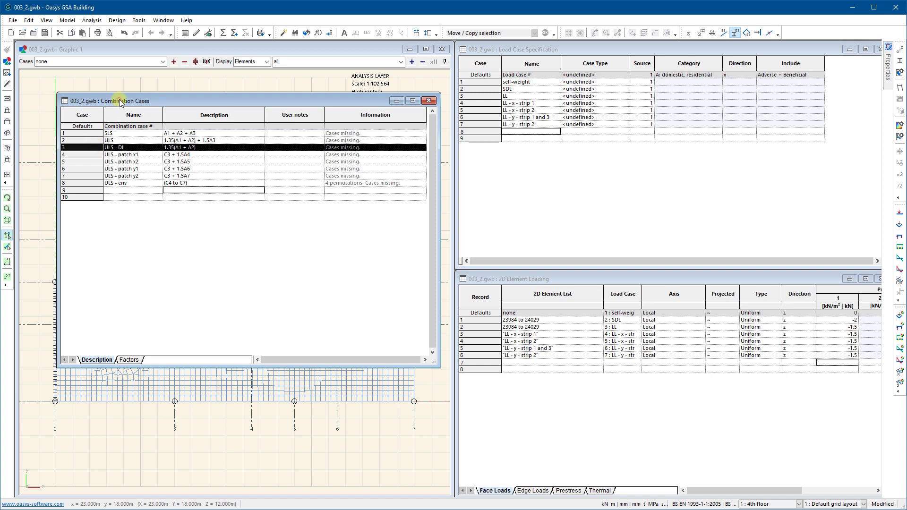
{"action": "left_click", "coordinate": [214, 155]}
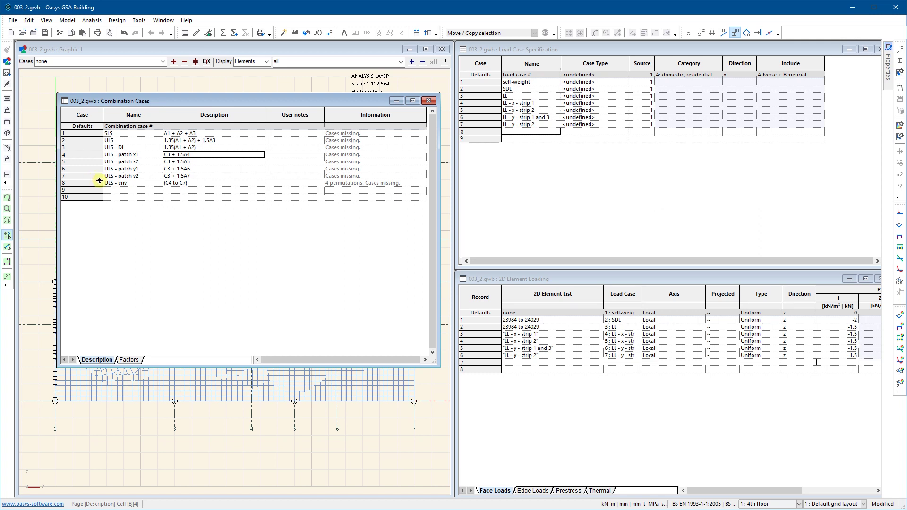
{"action": "left_click", "coordinate": [152, 102]}
{"action": "left_click", "coordinate": [90, 147]}
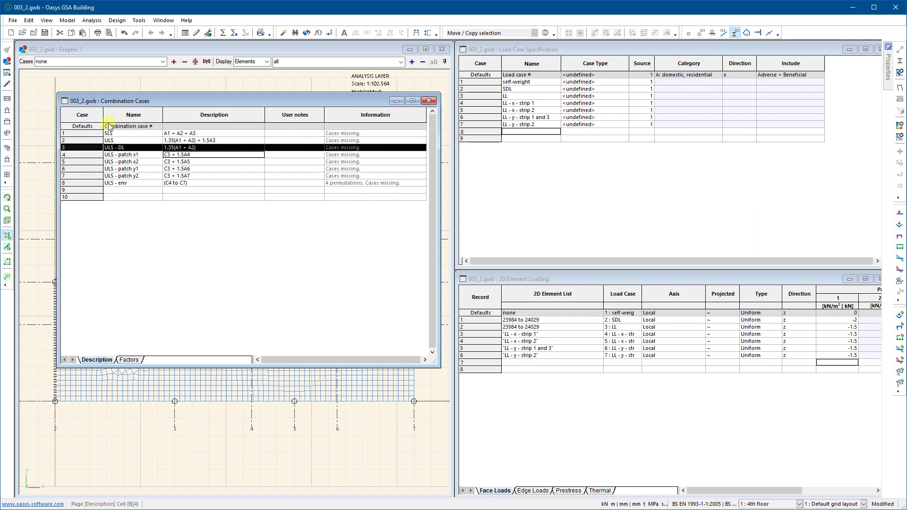
{"action": "left_click", "coordinate": [91, 155]}
{"action": "left_click", "coordinate": [91, 161]}
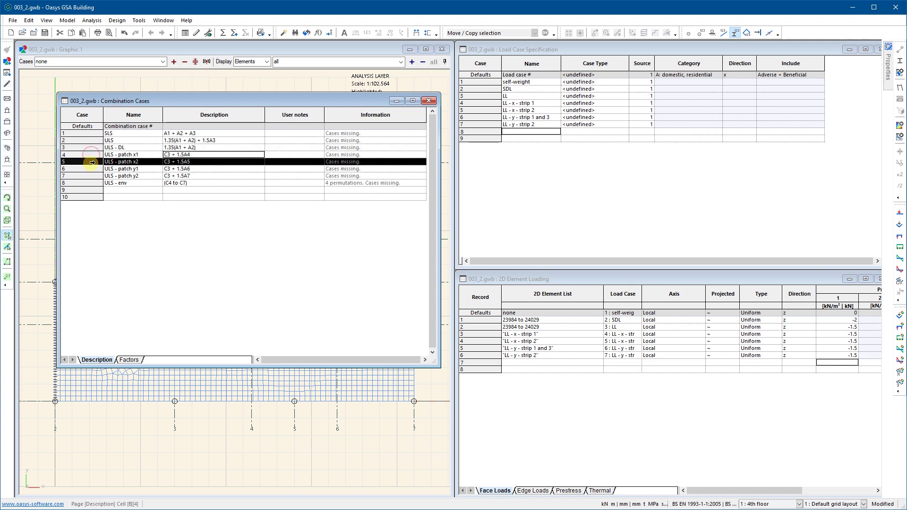
{"action": "left_click", "coordinate": [91, 170]}
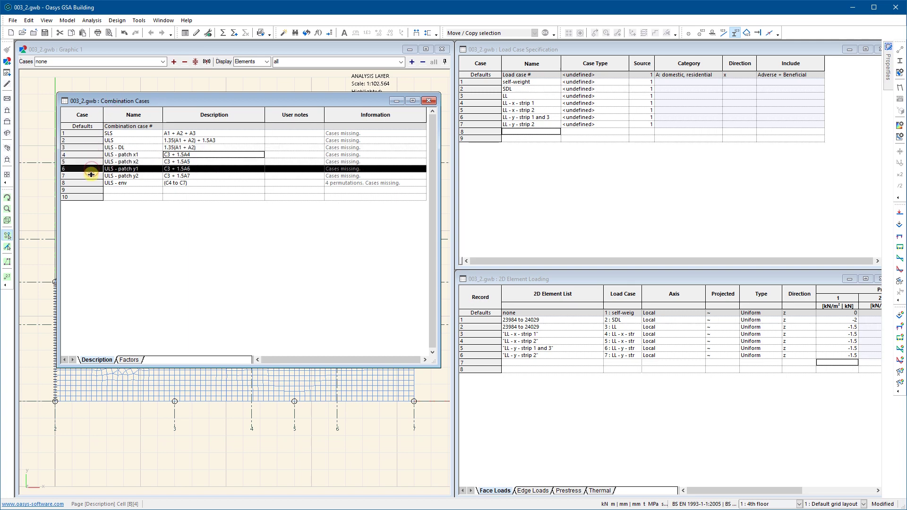
{"action": "left_click", "coordinate": [91, 176]}
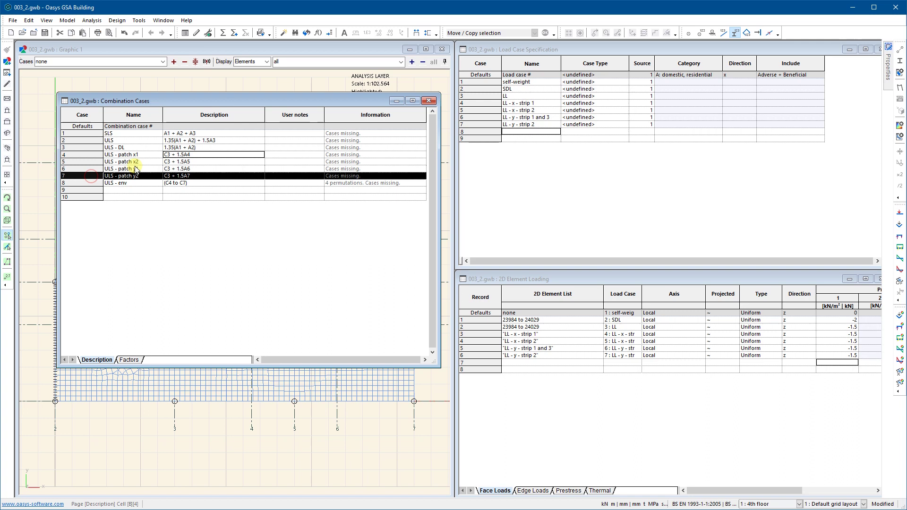
Compare the patch x1 and x2 combinations with load cases 4 and 5 and their strip face load records.
{"action": "left_click", "coordinate": [95, 154]}
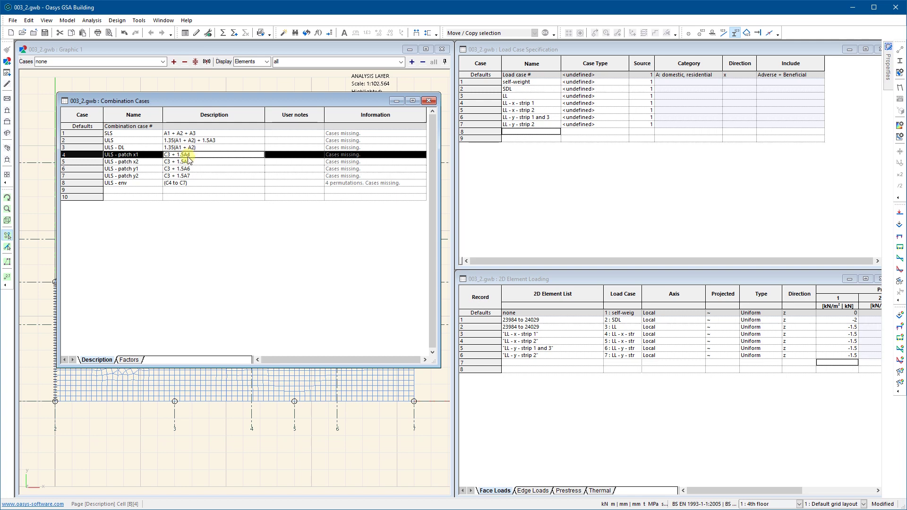
{"action": "left_click", "coordinate": [515, 285]}
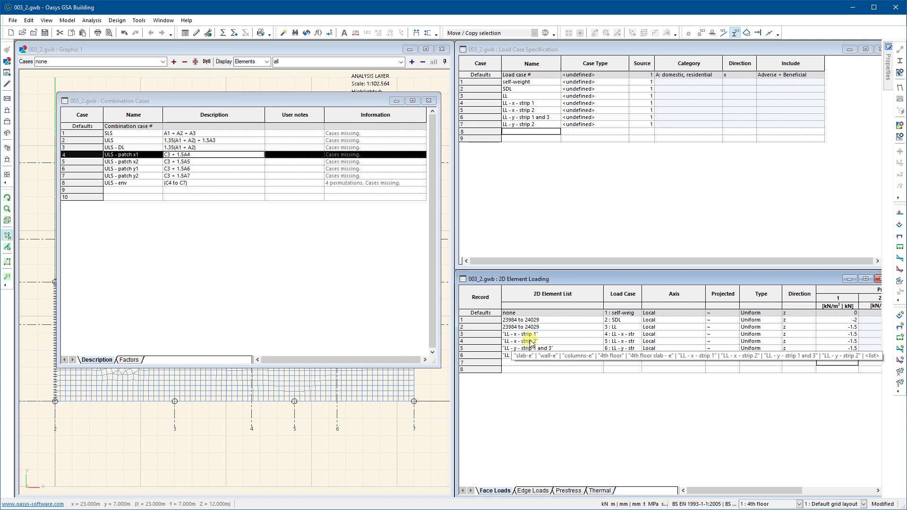
{"action": "key", "text": "Return"}
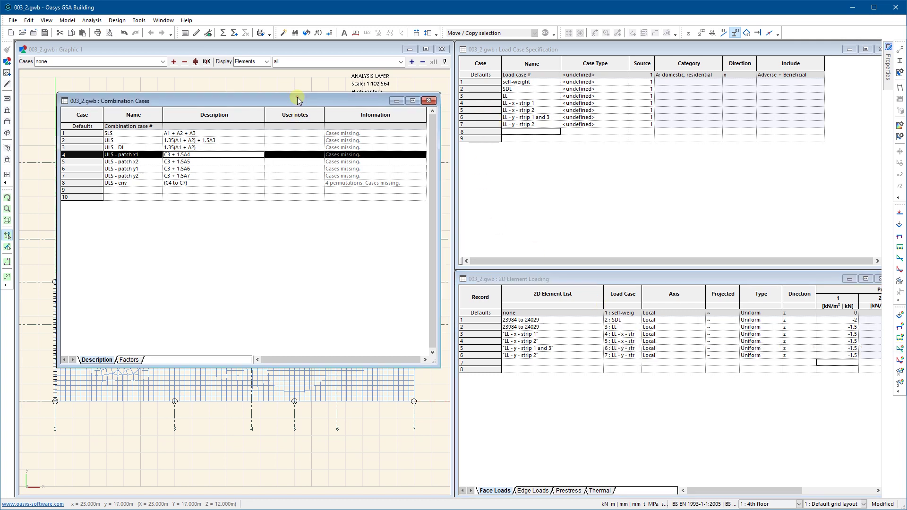
{"action": "left_click", "coordinate": [521, 50]}
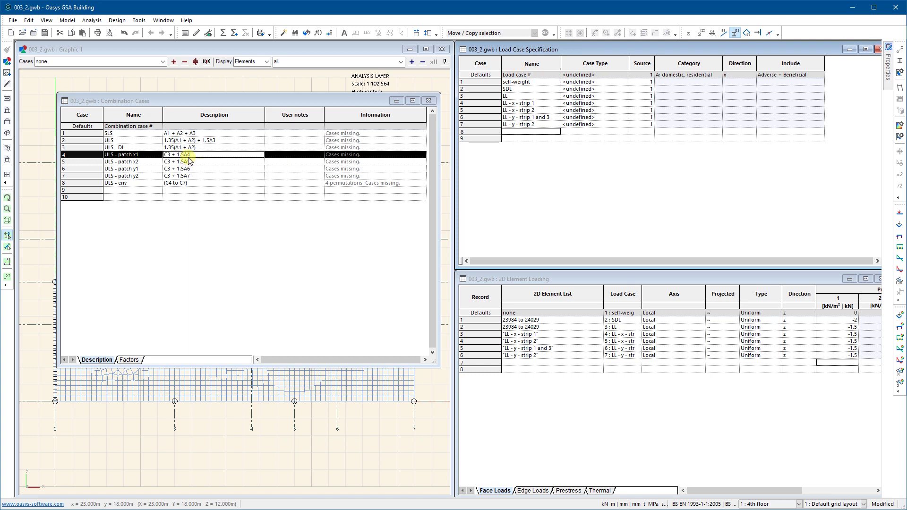
{"action": "left_click", "coordinate": [474, 105]}
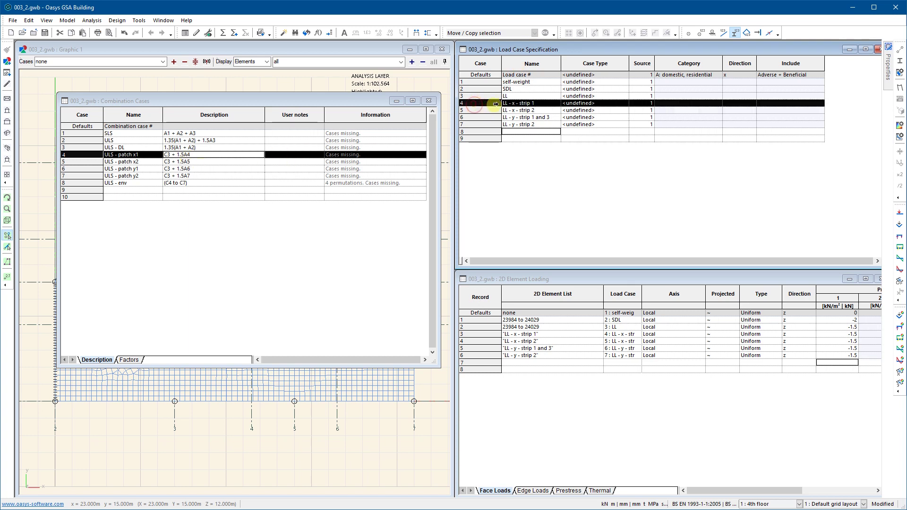
{"action": "left_click", "coordinate": [205, 162]}
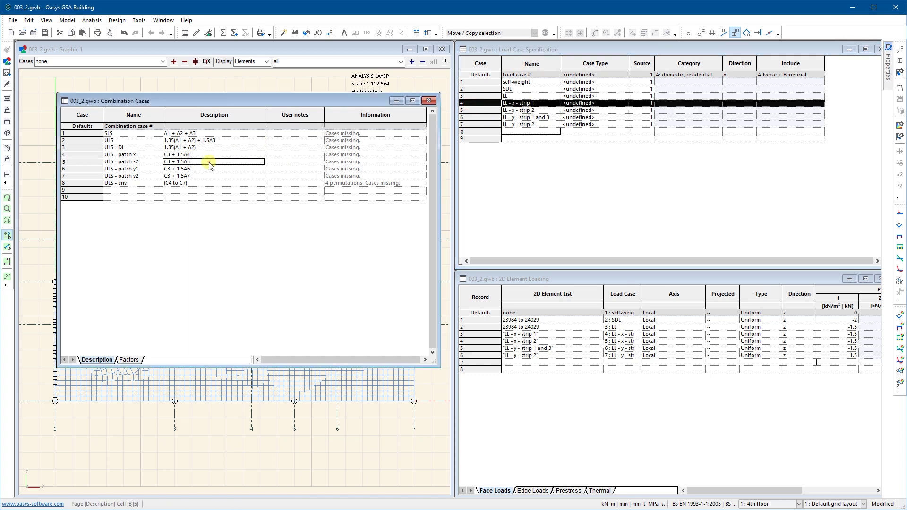
{"action": "left_click", "coordinate": [480, 109]}
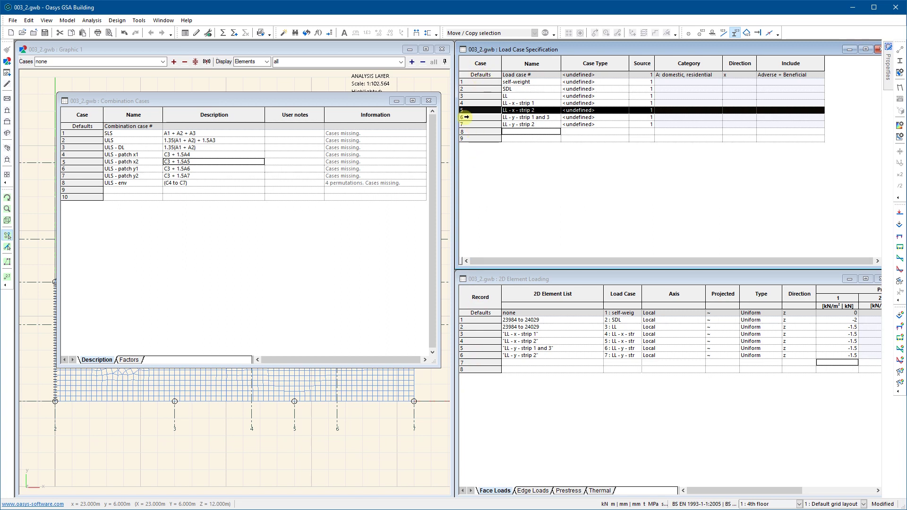
{"action": "left_click", "coordinate": [510, 276]}
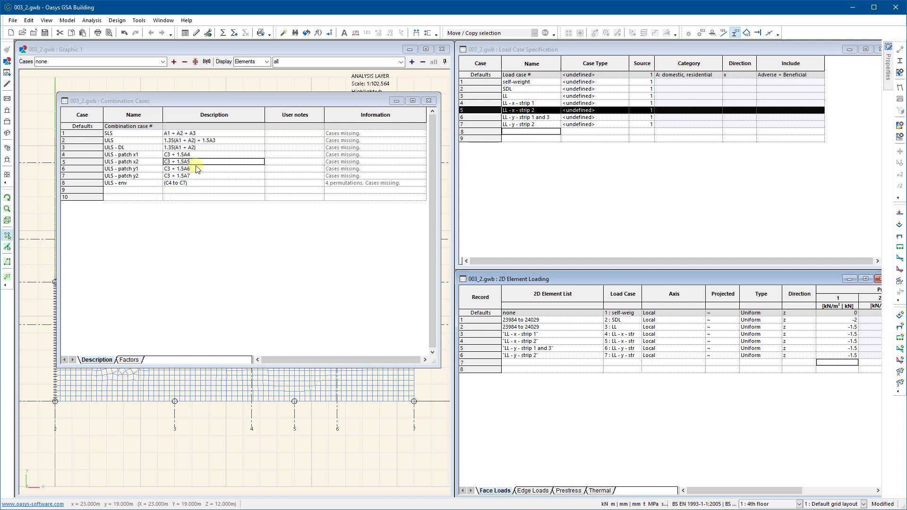
Examine the four patch combinations and the ULS - env definition that envelopes cases C4 to C7.
{"action": "left_click", "coordinate": [215, 100]}
{"action": "left_click", "coordinate": [97, 154]}
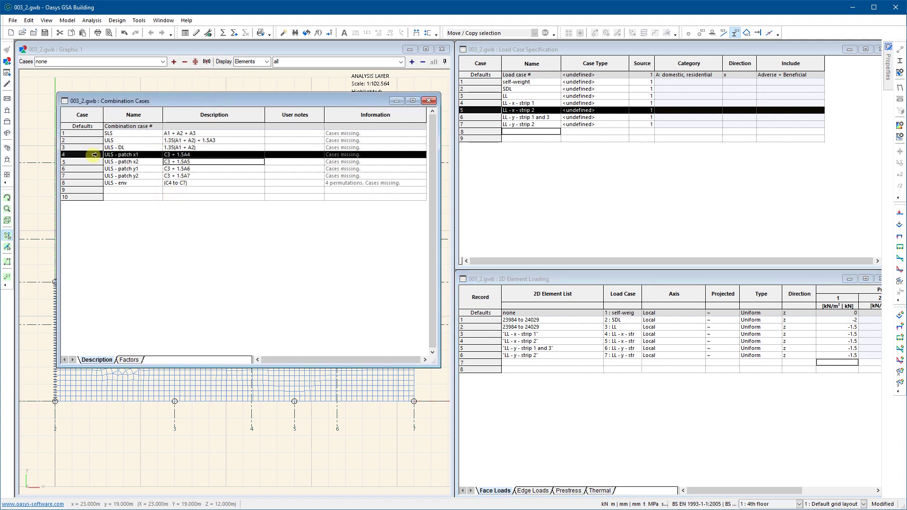
{"action": "left_click", "coordinate": [93, 162]}
{"action": "left_click", "coordinate": [92, 169]}
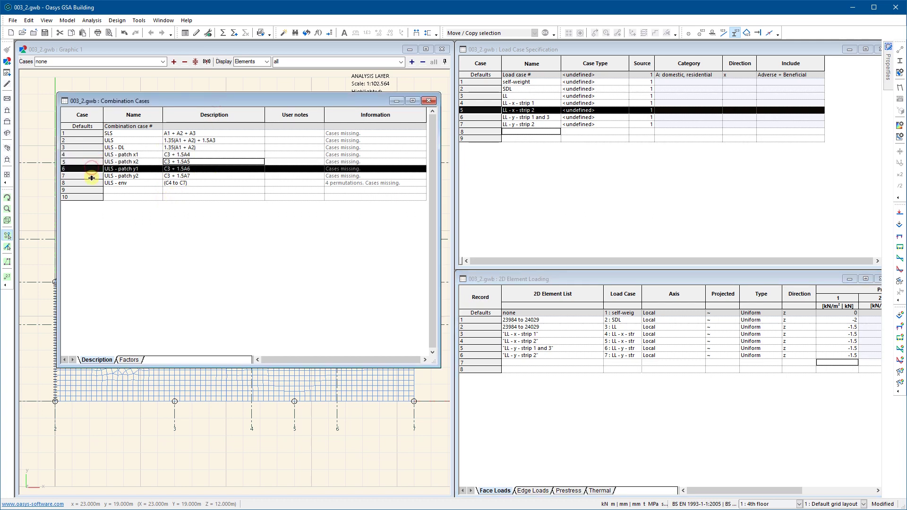
{"action": "left_click", "coordinate": [94, 176]}
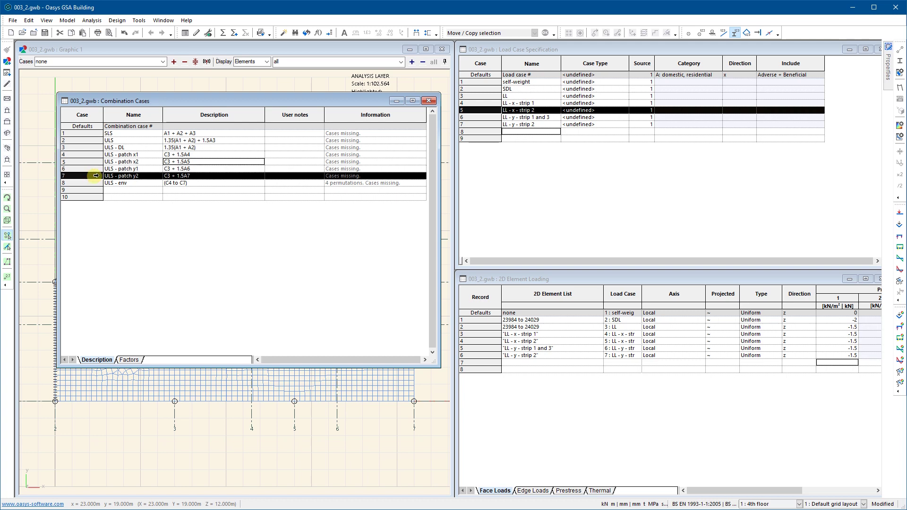
{"action": "left_click", "coordinate": [123, 190]}
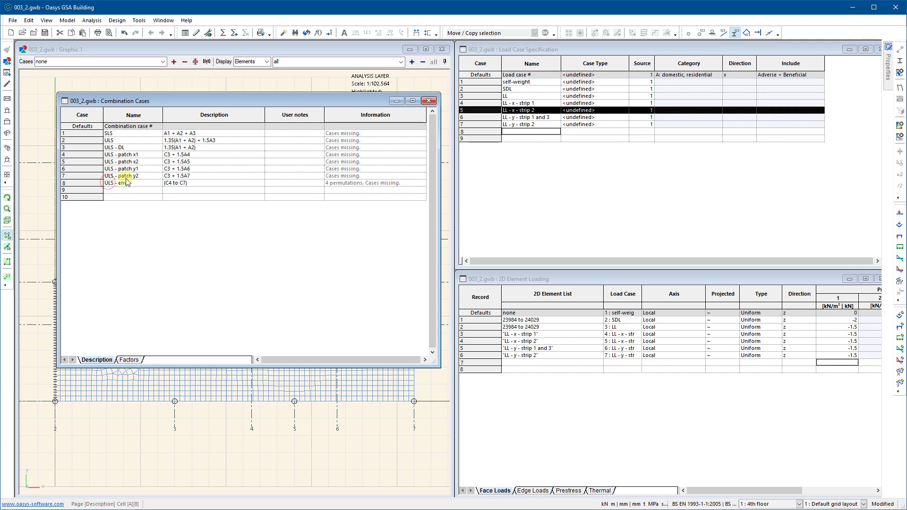
{"action": "left_click", "coordinate": [129, 181]}
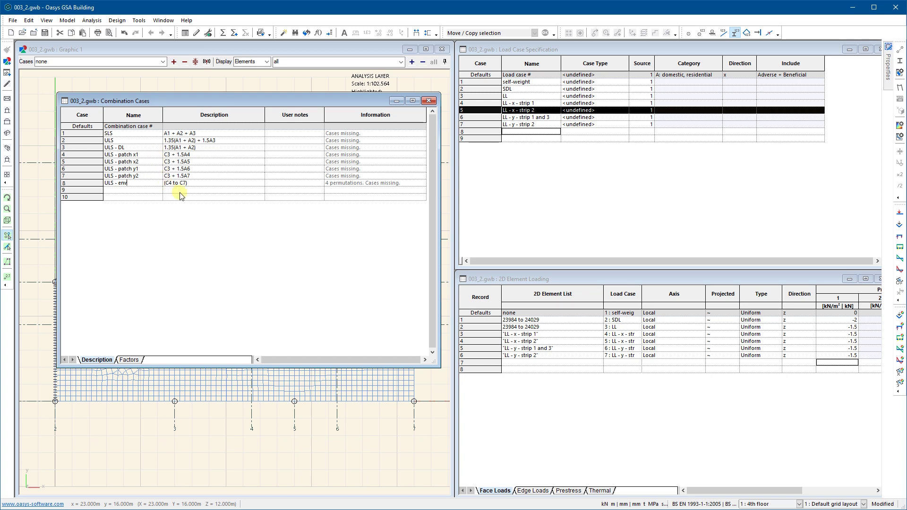
{"action": "left_click", "coordinate": [193, 184]}
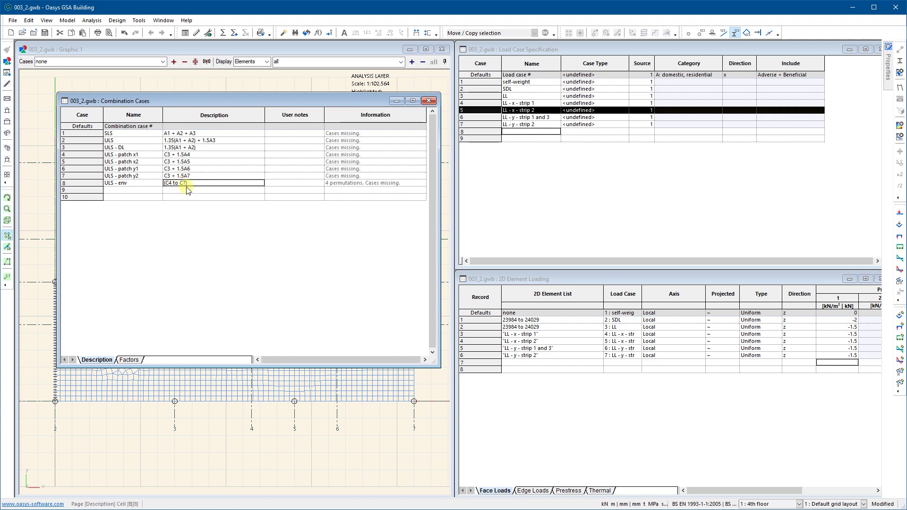
{"action": "double_click", "coordinate": [186, 184]}
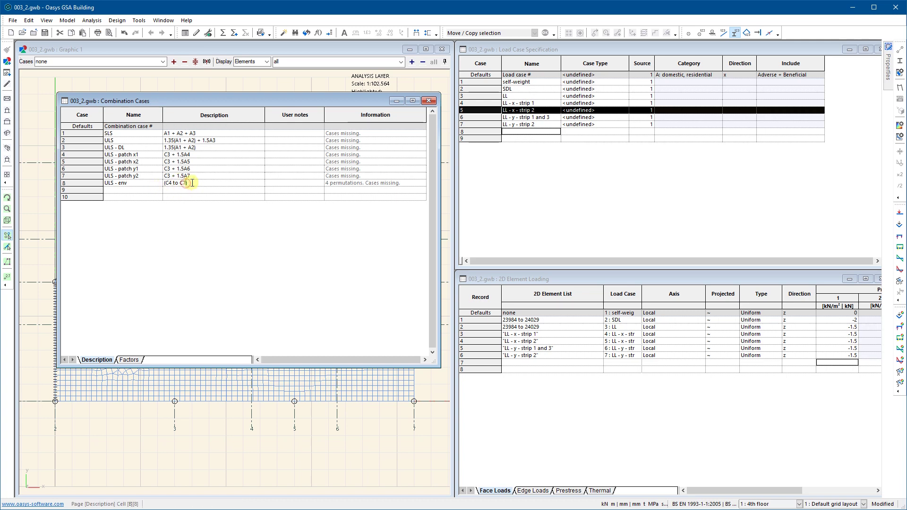
Move the ULS - env combination from case 8 to case 9, leaving case 8 free.
{"action": "left_click", "coordinate": [94, 182]}
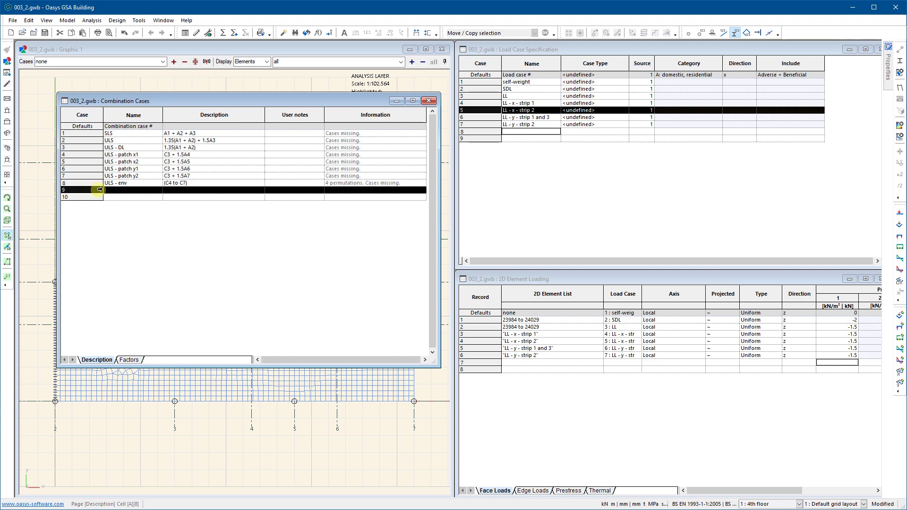
{"action": "left_click", "coordinate": [116, 186]}
{"action": "left_click", "coordinate": [89, 185]}
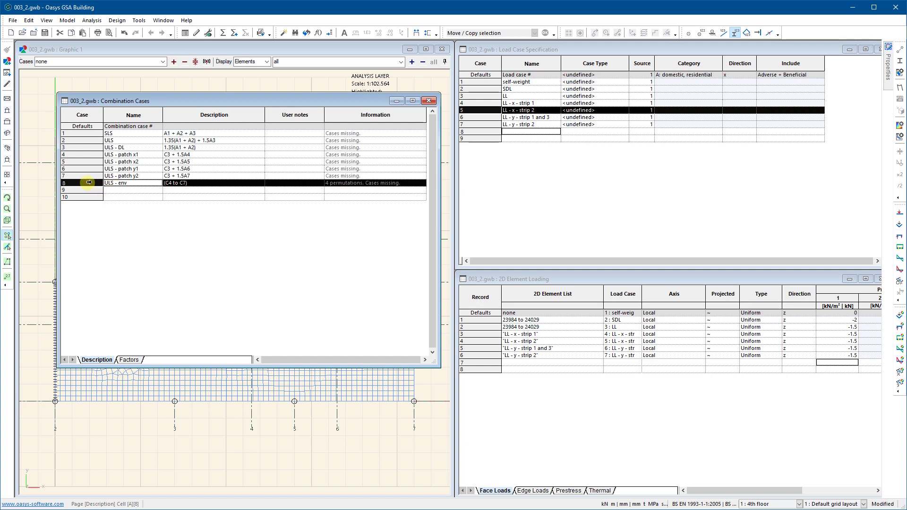
{"action": "left_click", "coordinate": [126, 191]}
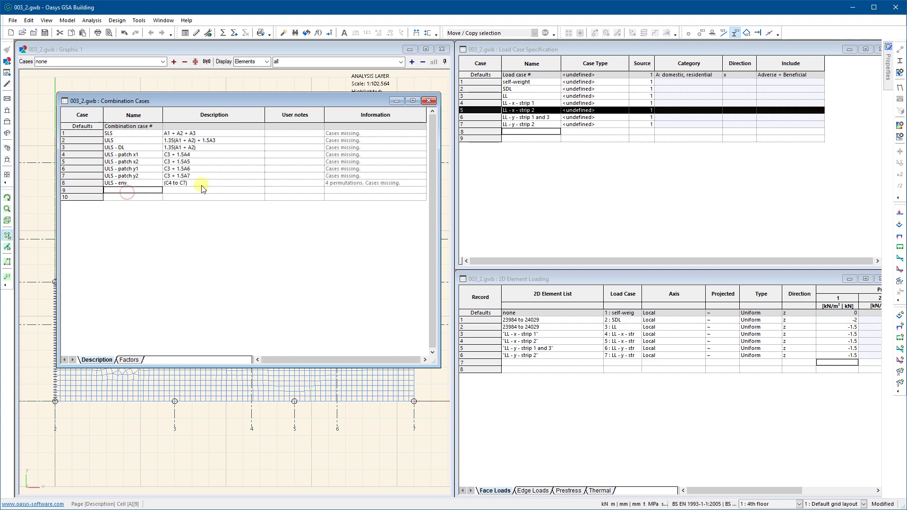
{"action": "left_click_drag", "start_coordinate": [190, 183], "coordinate": [138, 185]}
{"action": "key", "text": "ctrl+c"}
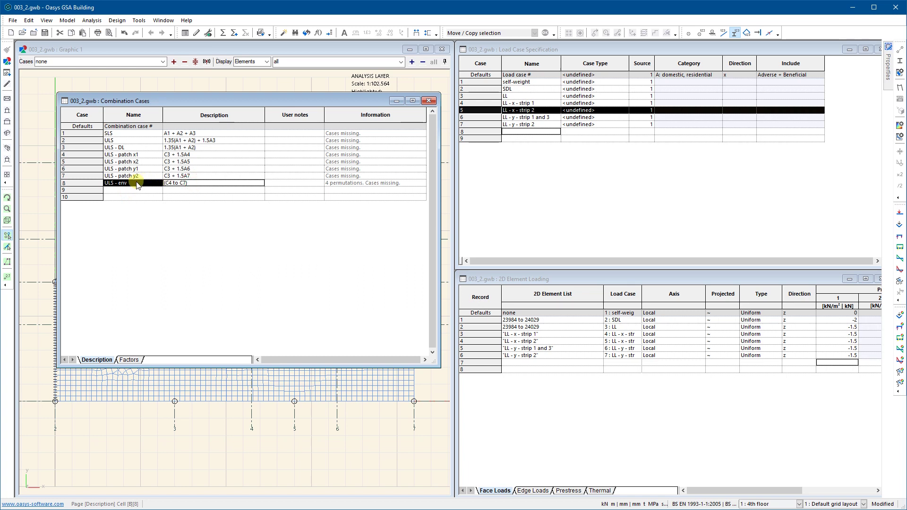
{"action": "key", "text": "Delete"}
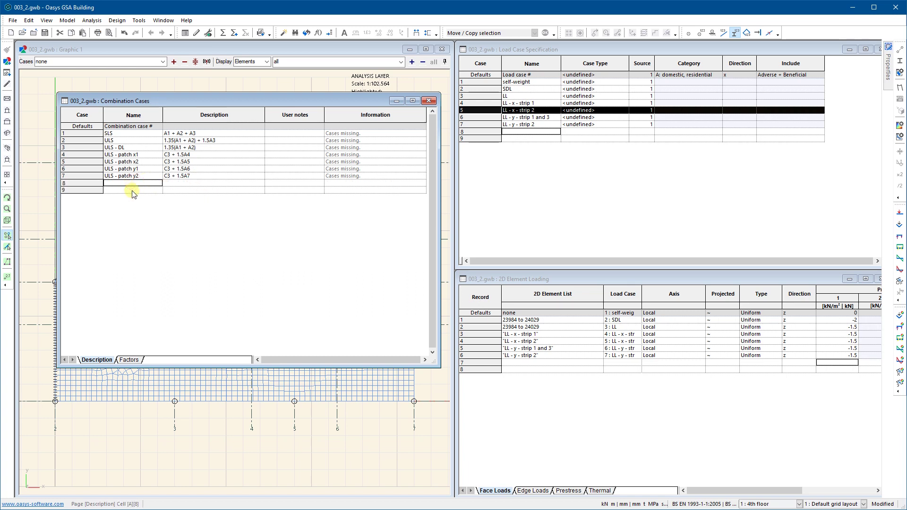
{"action": "left_click", "coordinate": [132, 190]}
{"action": "key", "text": "ctrl+v"}
{"action": "left_click", "coordinate": [138, 183]}
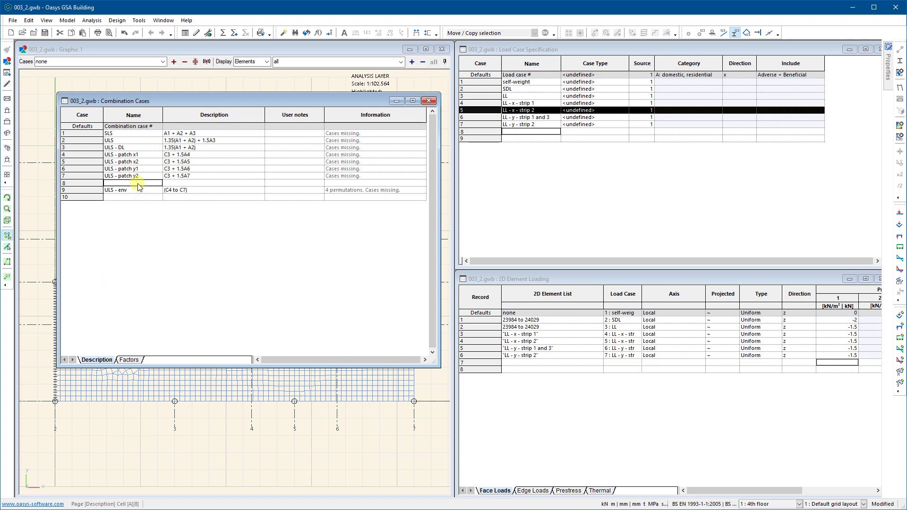
Define combination case 8 as ULS - LL all bays with the description C3 + 1.5(A4 + A5), checking it against the x strip load cases.
{"action": "type", "text": "ULS - LL all bays"}
{"action": "key", "text": "Tab"}
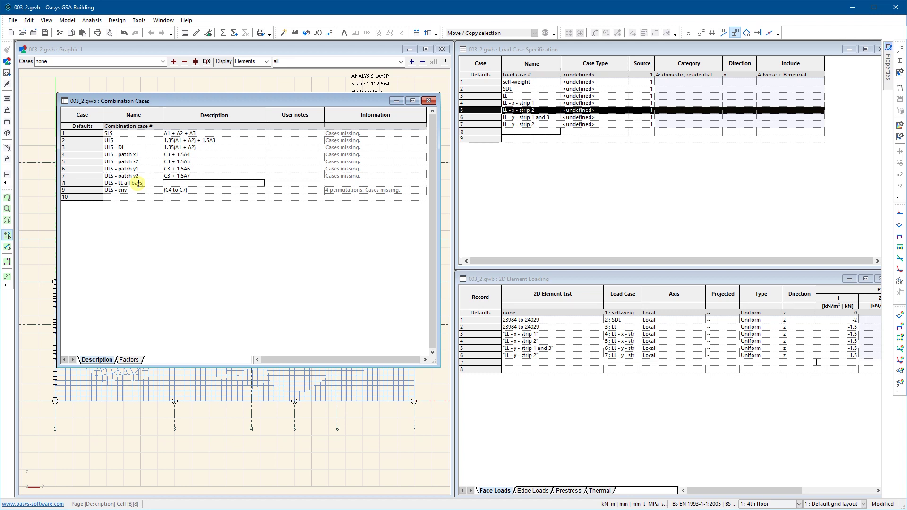
{"action": "type", "text": "c3 +"}
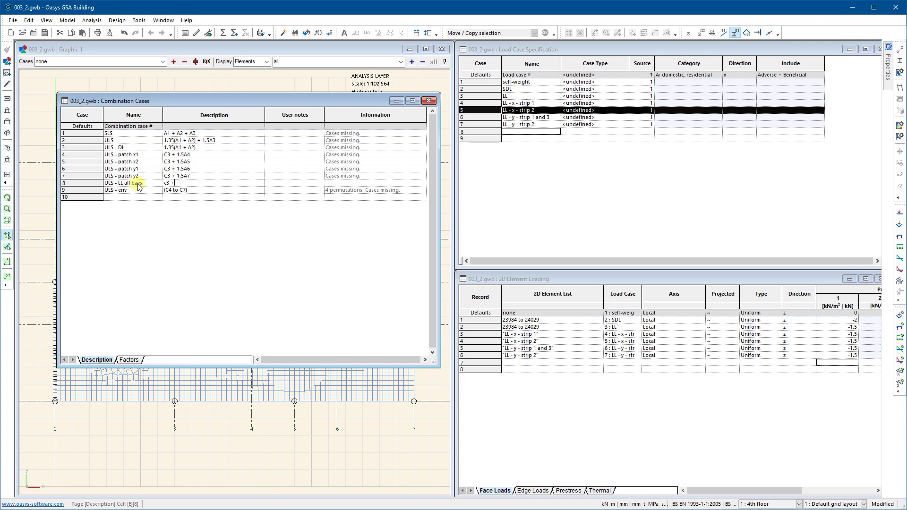
{"action": "type", "text": "1.5(a4+a5"}
{"action": "left_click", "coordinate": [192, 183]}
{"action": "key", "text": "BackSpace"}
{"action": "type", "text": "4+a5)"}
{"action": "left_click", "coordinate": [477, 108]}
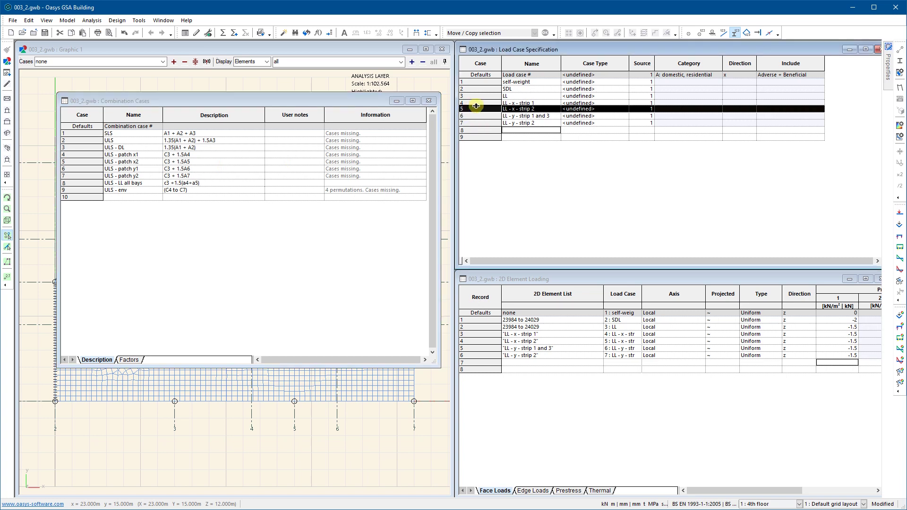
{"action": "left_click_drag", "start_coordinate": [476, 108], "coordinate": [476, 108]}
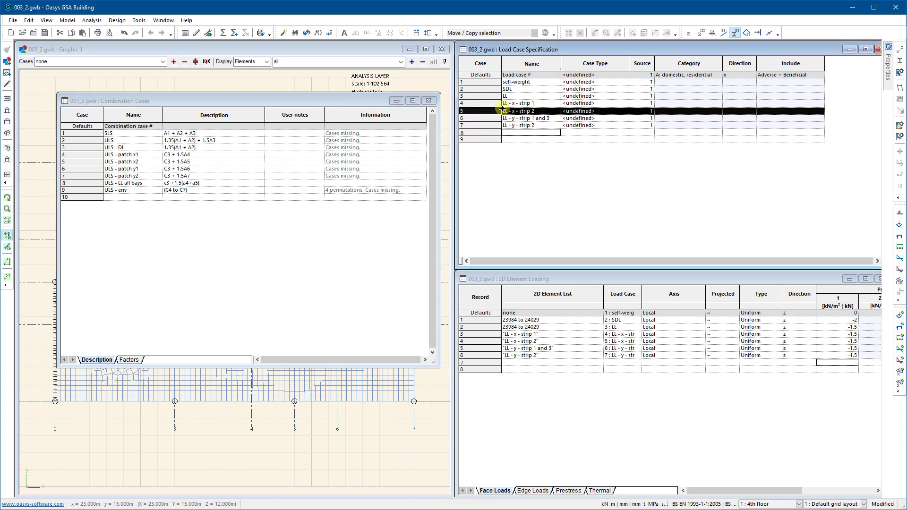
{"action": "left_click", "coordinate": [513, 103]}
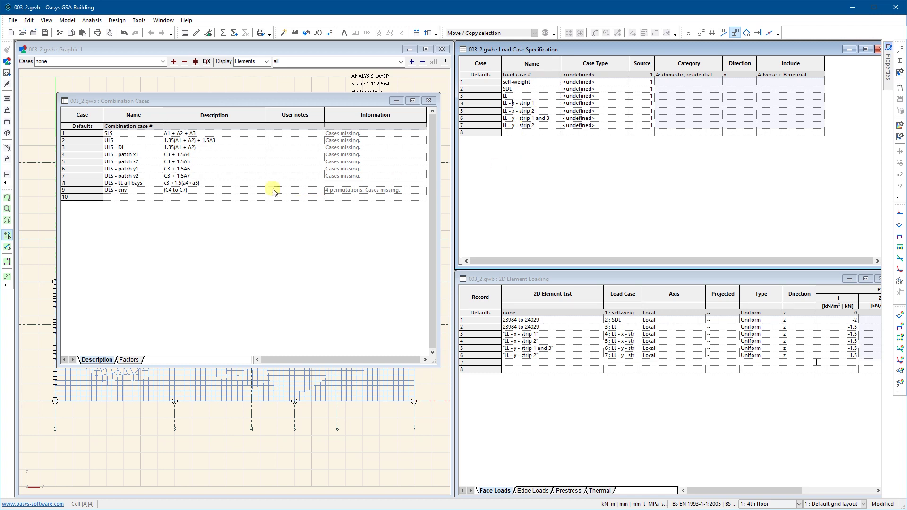
{"action": "left_click", "coordinate": [251, 182]}
{"action": "key", "text": "Return"}
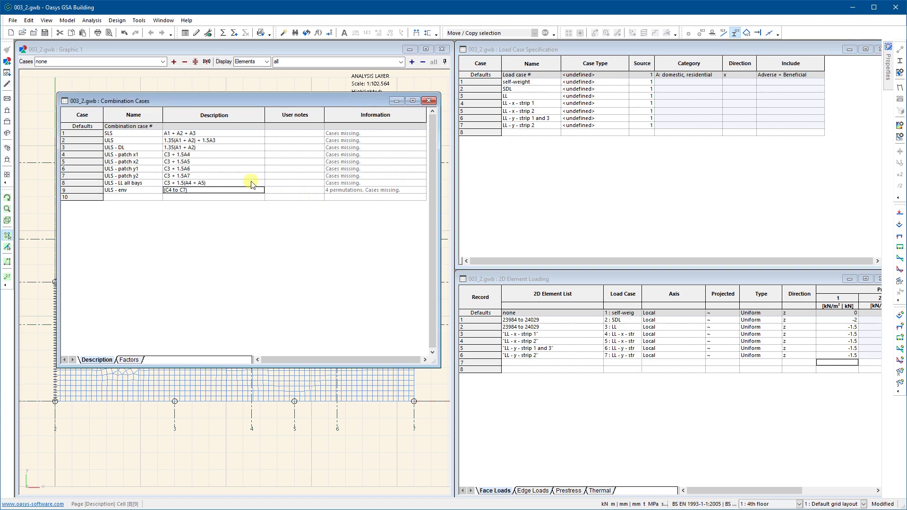
Close the combination cases table and contour the 2D element Face Pressures in the graphic view with contours based on actual values.
{"action": "key", "text": "Down"}
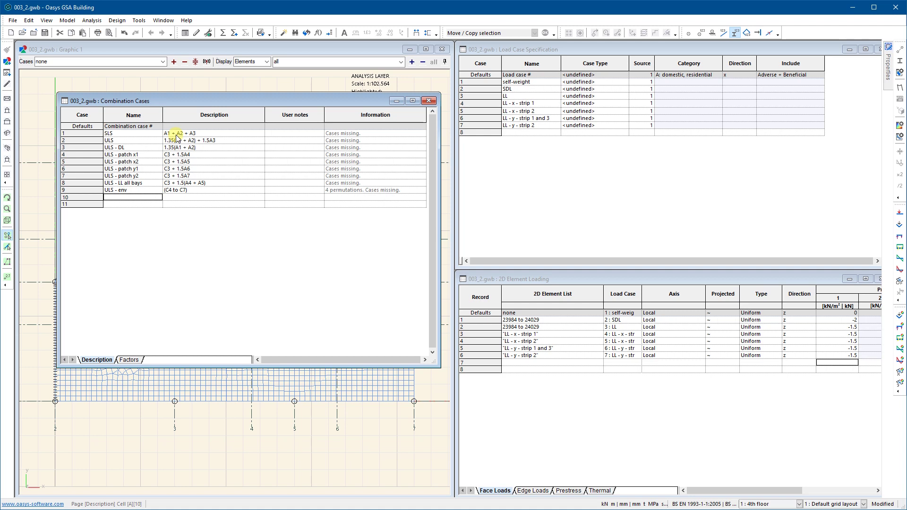
{"action": "left_click", "coordinate": [428, 101]}
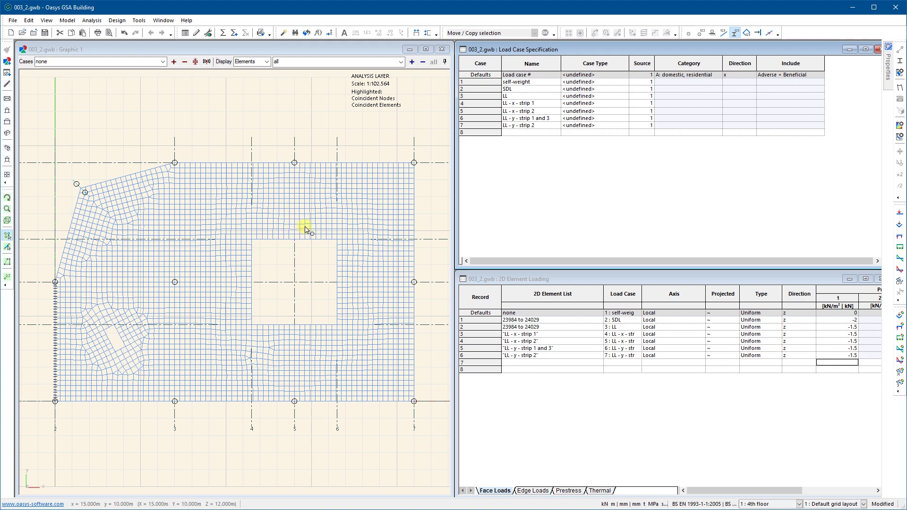
{"action": "left_click", "coordinate": [344, 50]}
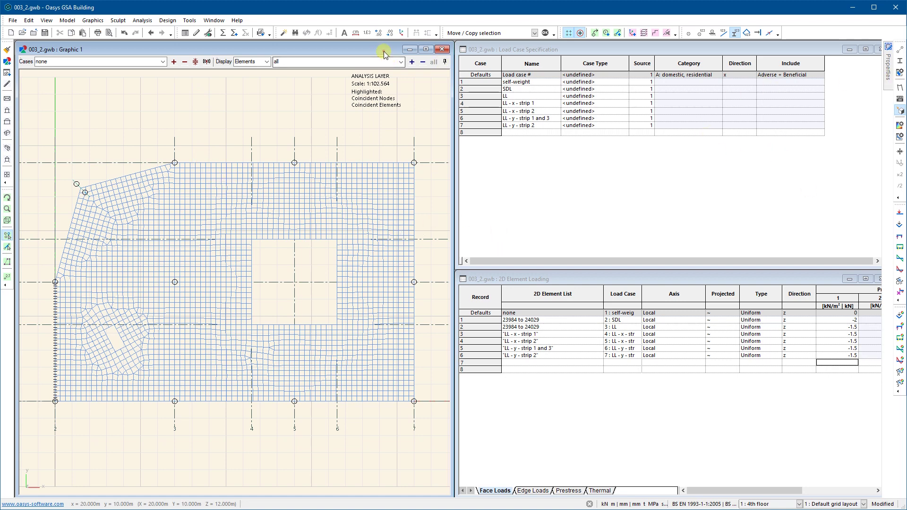
{"action": "left_click", "coordinate": [900, 126]}
{"action": "left_click", "coordinate": [715, 165]}
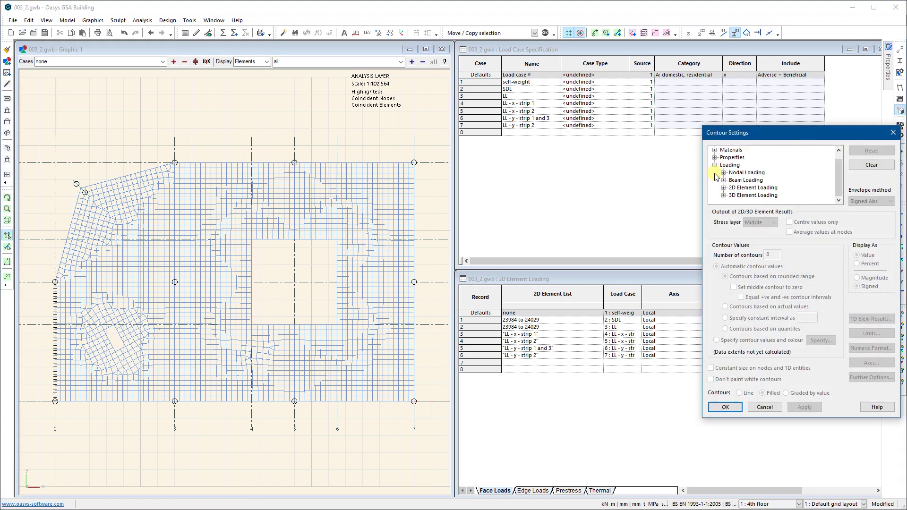
{"action": "left_click", "coordinate": [724, 188]}
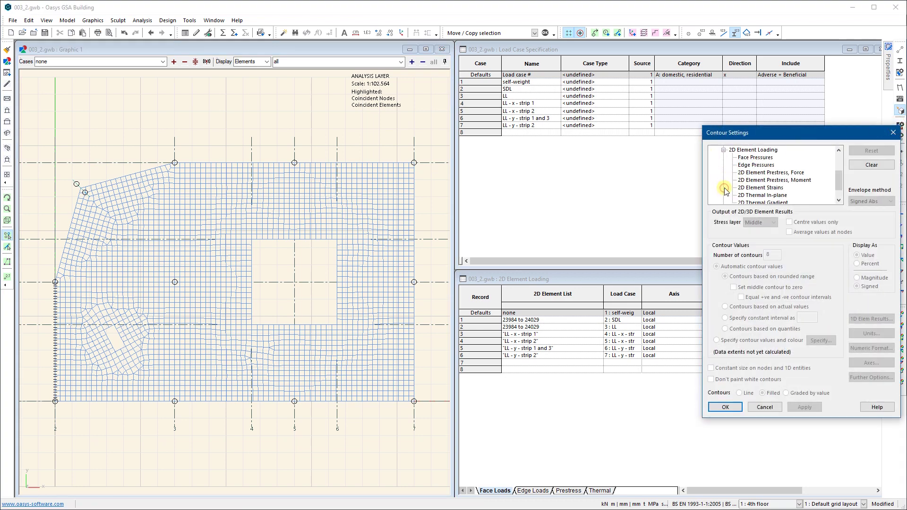
{"action": "left_click", "coordinate": [747, 159]}
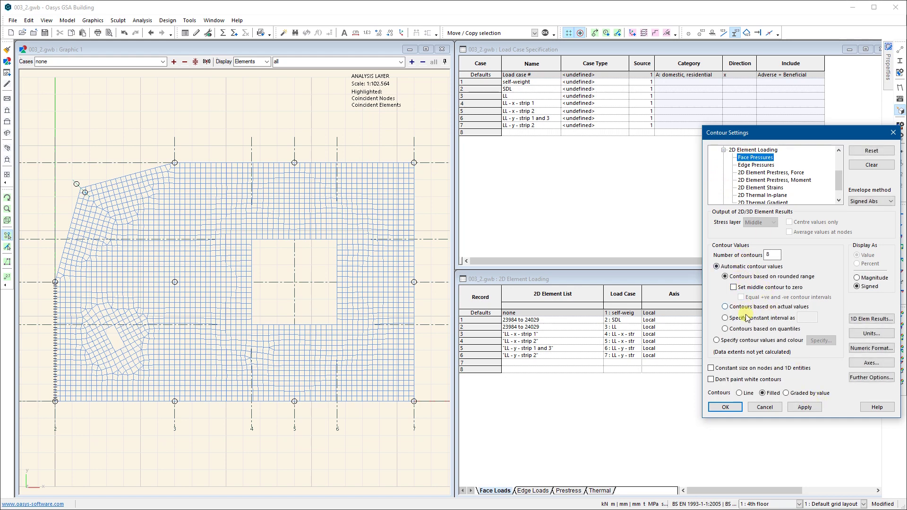
{"action": "left_click", "coordinate": [734, 308]}
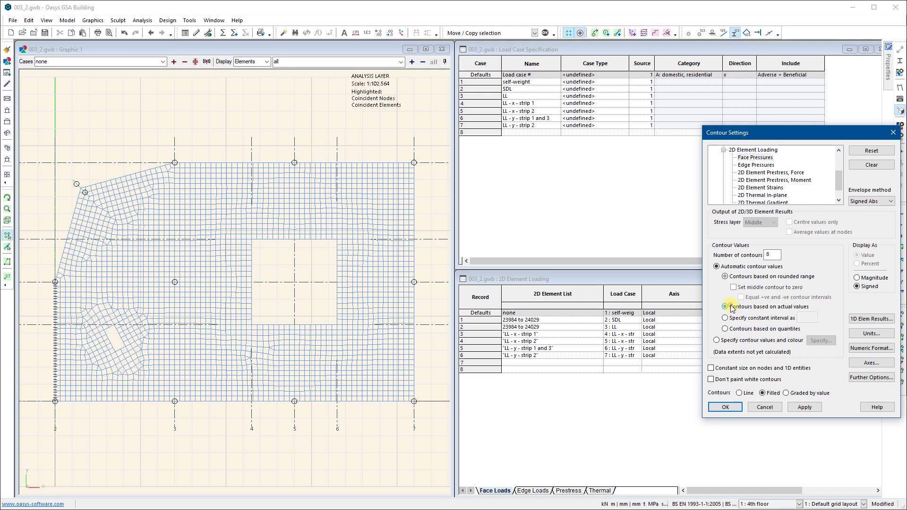
{"action": "left_click", "coordinate": [804, 408]}
{"action": "left_click", "coordinate": [726, 408]}
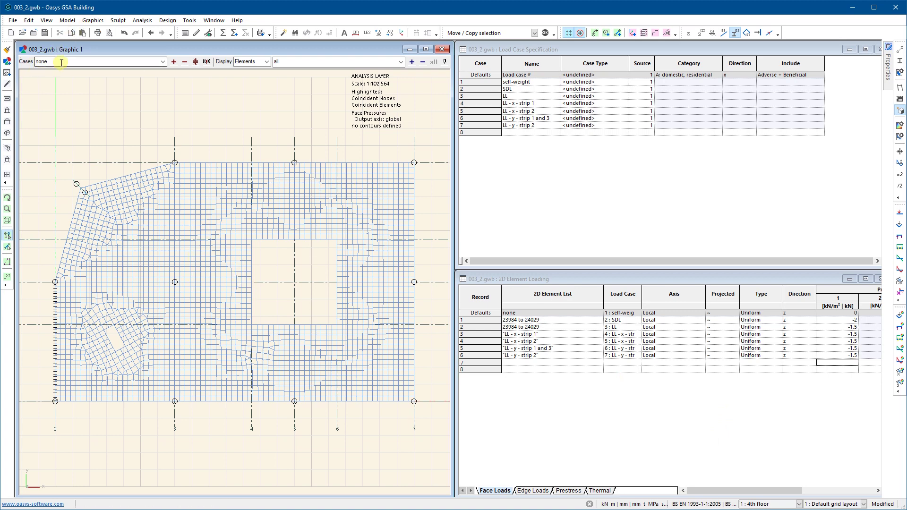
Display the face pressure contours for combination C2 : ULS and for C1 : SLS.
{"action": "left_click", "coordinate": [164, 61]}
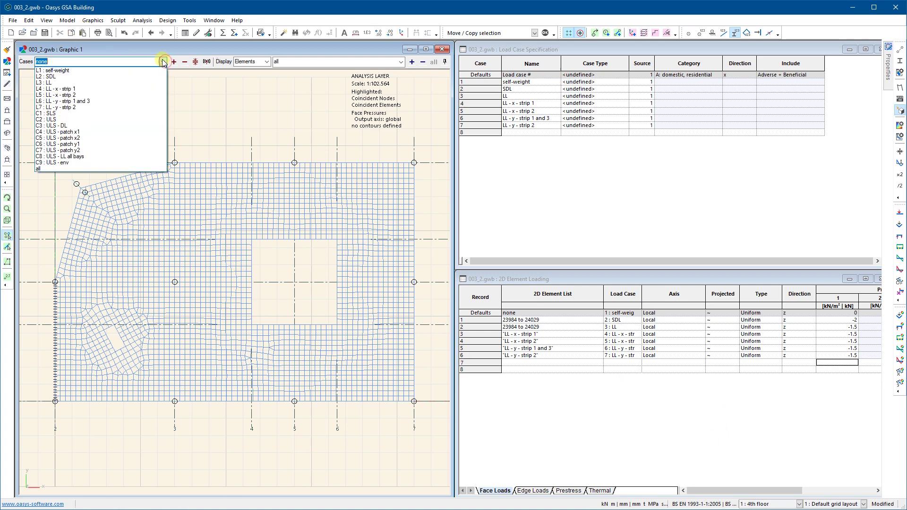
{"action": "left_click", "coordinate": [74, 120]}
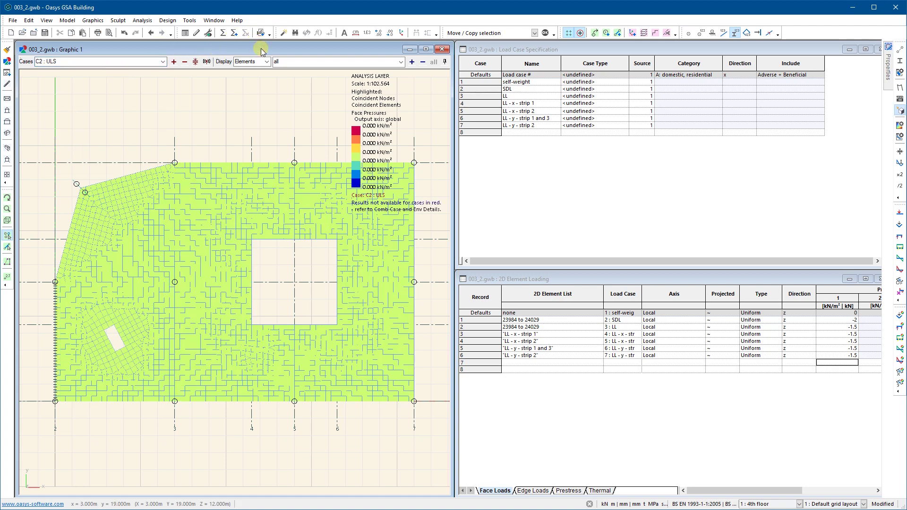
{"action": "scroll", "coordinate": [273, 114], "scroll_direction": "down", "scroll_amount": 2}
{"action": "middle_click_drag", "start_coordinate": [274, 116], "coordinate": [236, 197]}
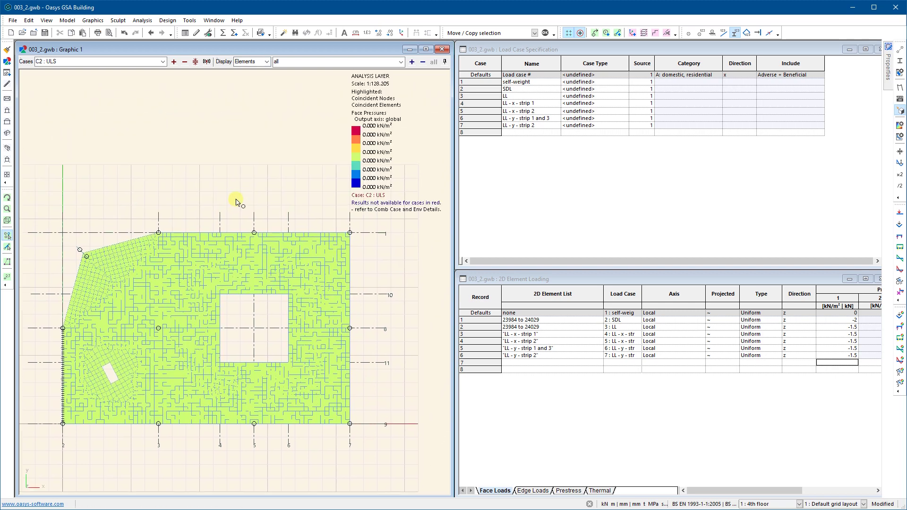
{"action": "left_click", "coordinate": [164, 62]}
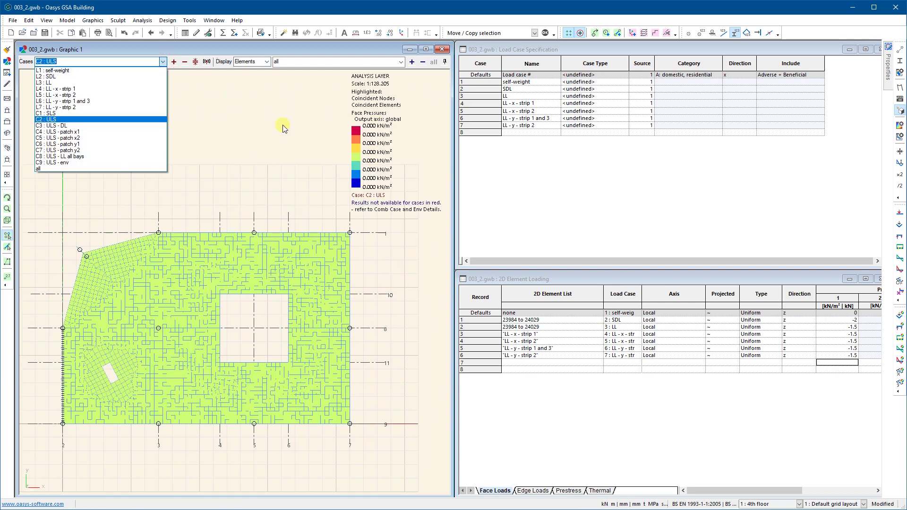
{"action": "left_click", "coordinate": [72, 126]}
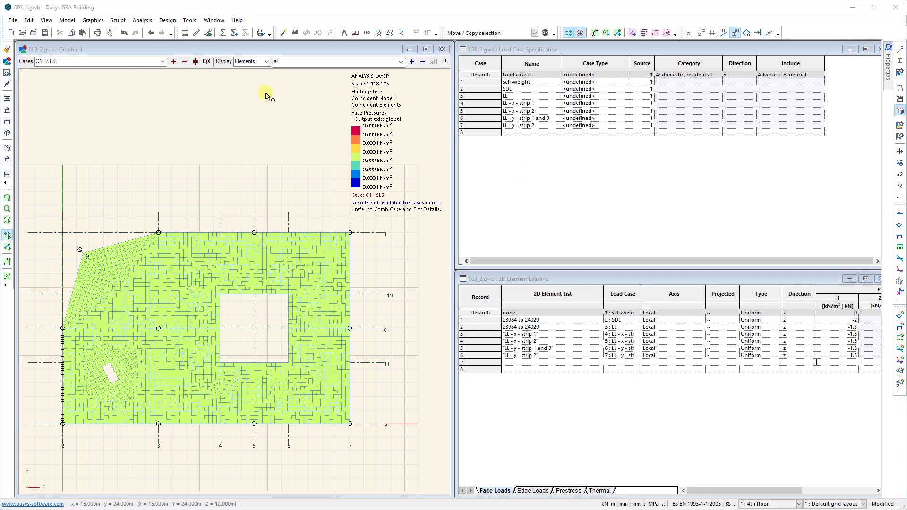
{"action": "left_click", "coordinate": [281, 65]}
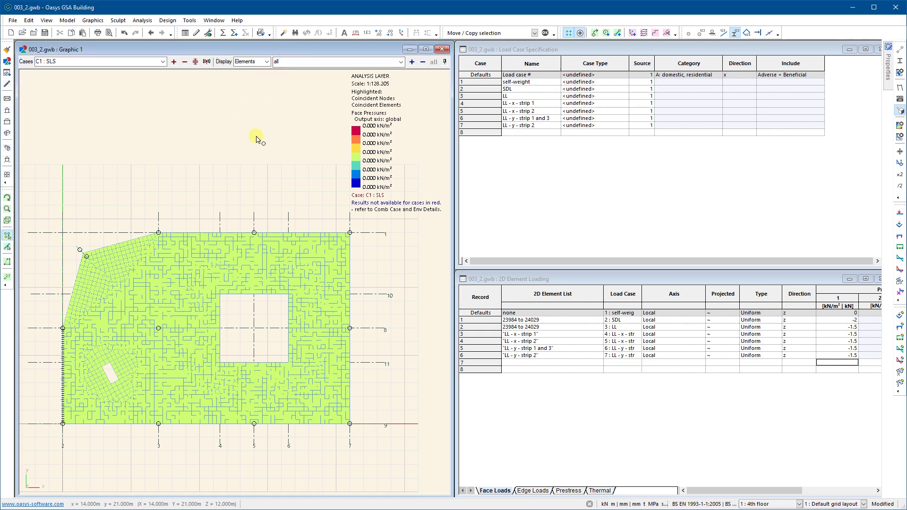
{"action": "middle_click_drag", "start_coordinate": [223, 231], "coordinate": [226, 237]}
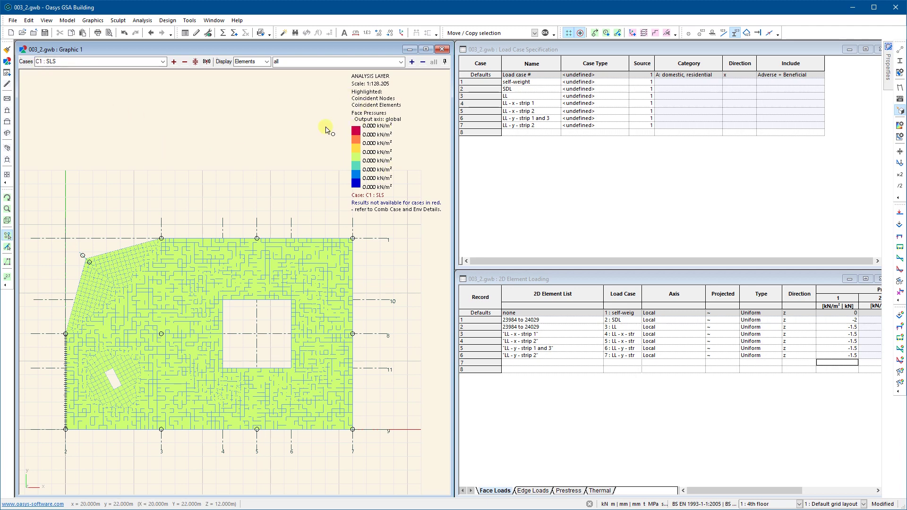
View the face pressures for the individual load cases from L1 : self-weight through L4 : LL - x - strip 1.
{"action": "left_click", "coordinate": [163, 62]}
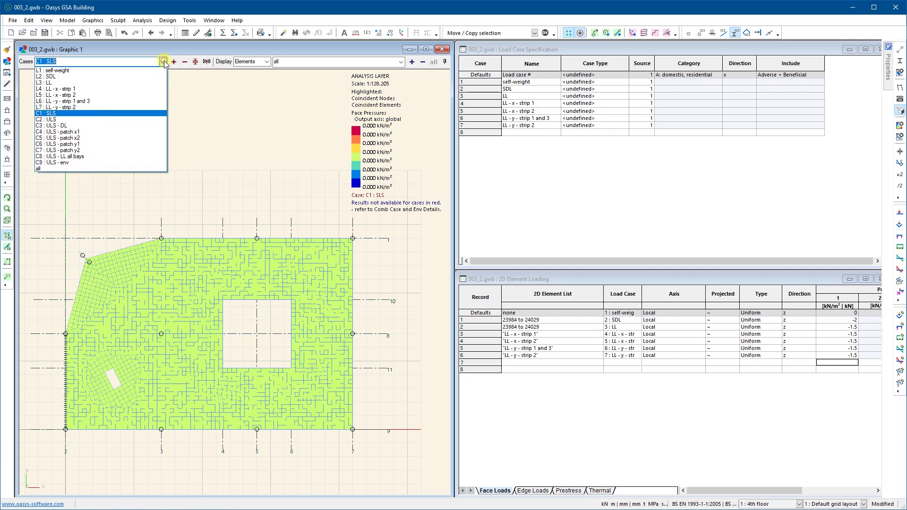
{"action": "left_click", "coordinate": [72, 71]}
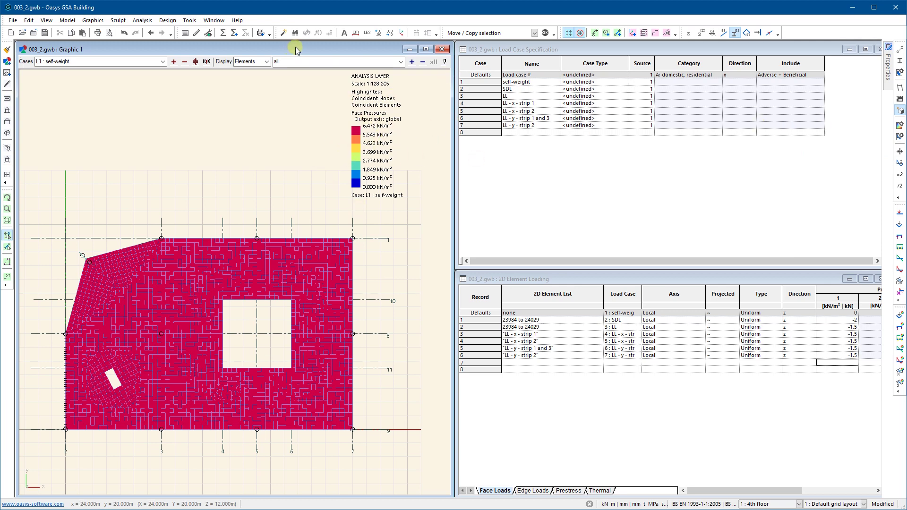
{"action": "left_click", "coordinate": [173, 62]}
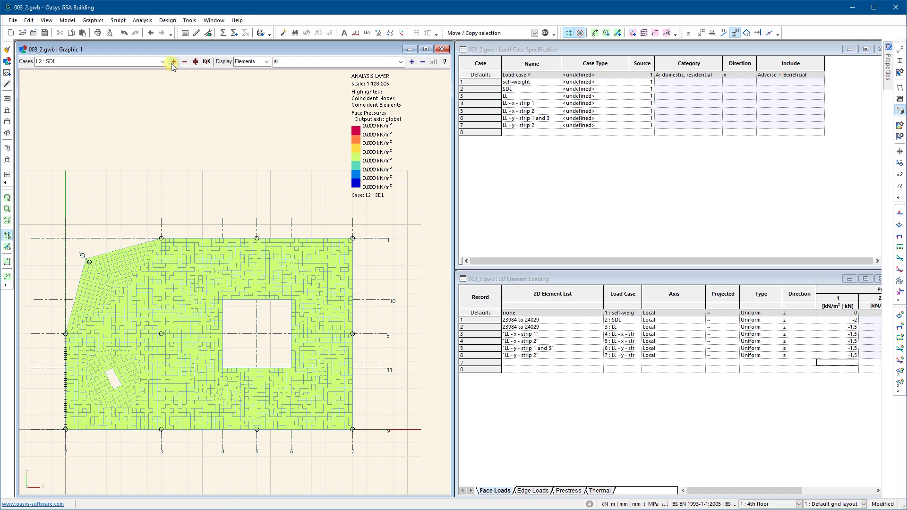
{"action": "left_click", "coordinate": [173, 63]}
{"action": "left_click", "coordinate": [173, 62]}
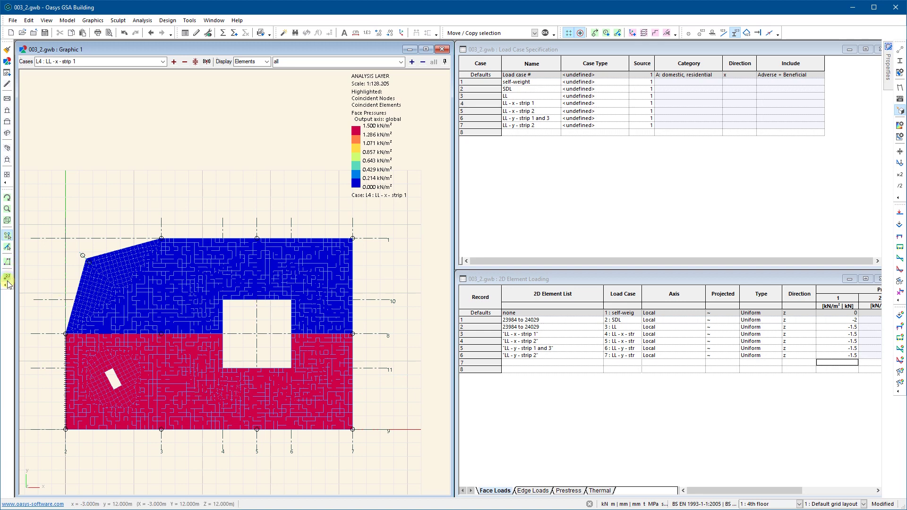
Annotate a block of elements across the x strip boundary and inspect their face pressure values in load case L4.
{"action": "scroll", "coordinate": [125, 350], "scroll_direction": "up", "scroll_amount": 2}
{"action": "scroll", "coordinate": [126, 350], "scroll_direction": "up", "scroll_amount": 3}
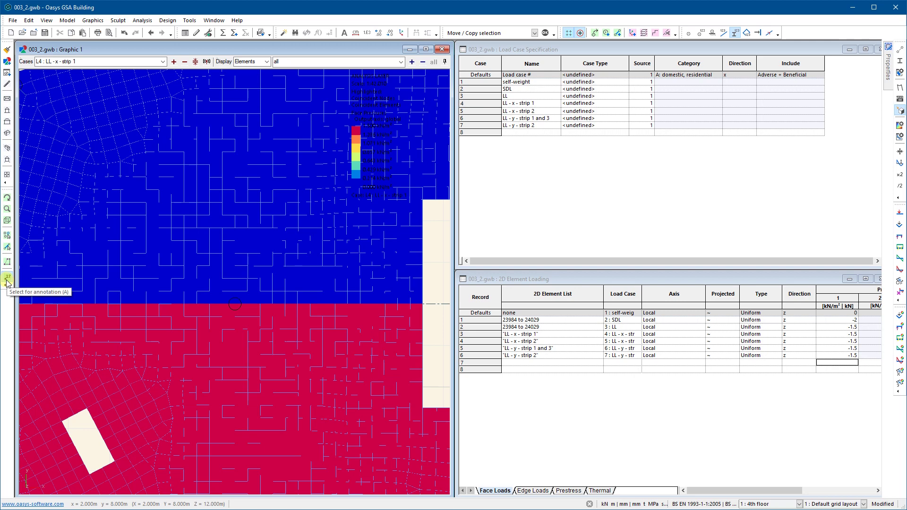
{"action": "left_click", "coordinate": [104, 315]}
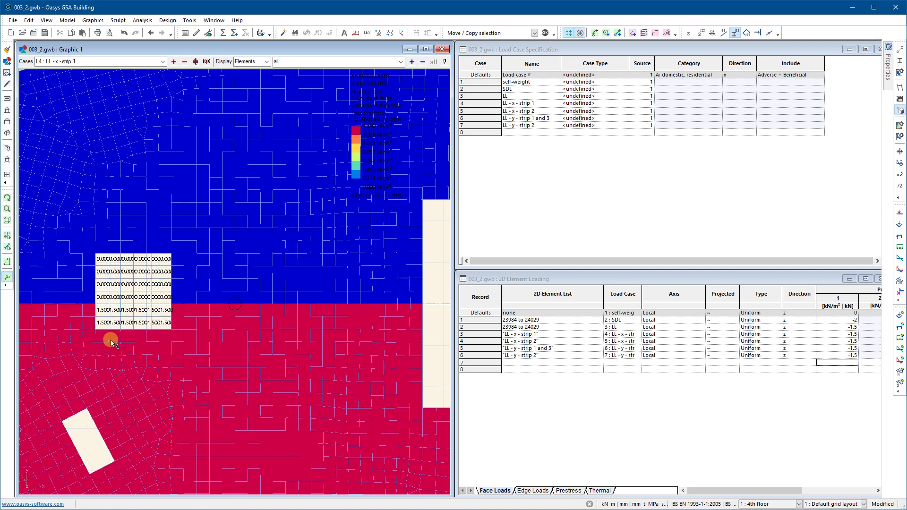
{"action": "scroll", "coordinate": [110, 336], "scroll_direction": "up", "scroll_amount": 3}
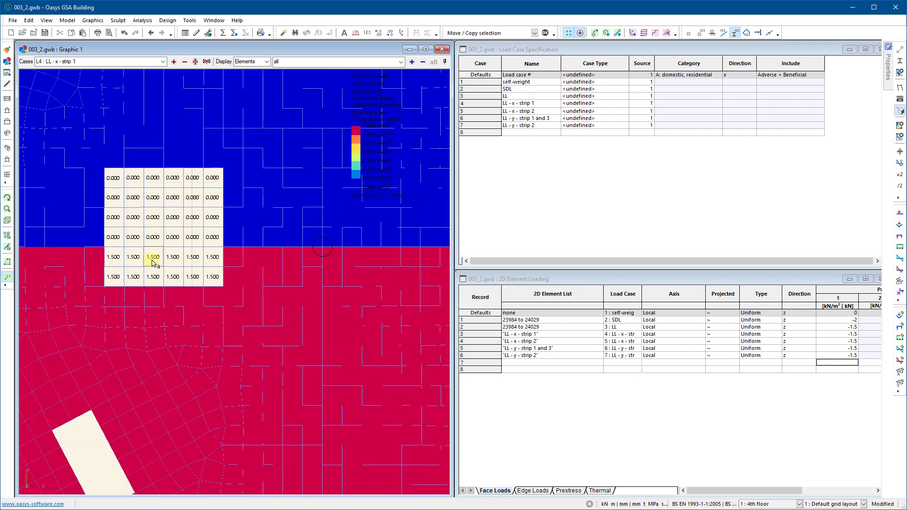
{"action": "left_click", "coordinate": [266, 327]}
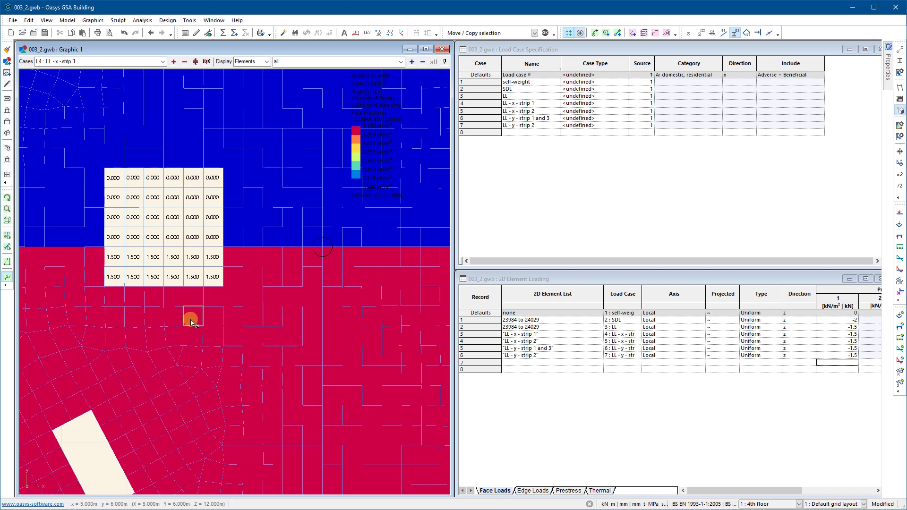
{"action": "scroll", "coordinate": [134, 224], "scroll_direction": "down", "scroll_amount": 5}
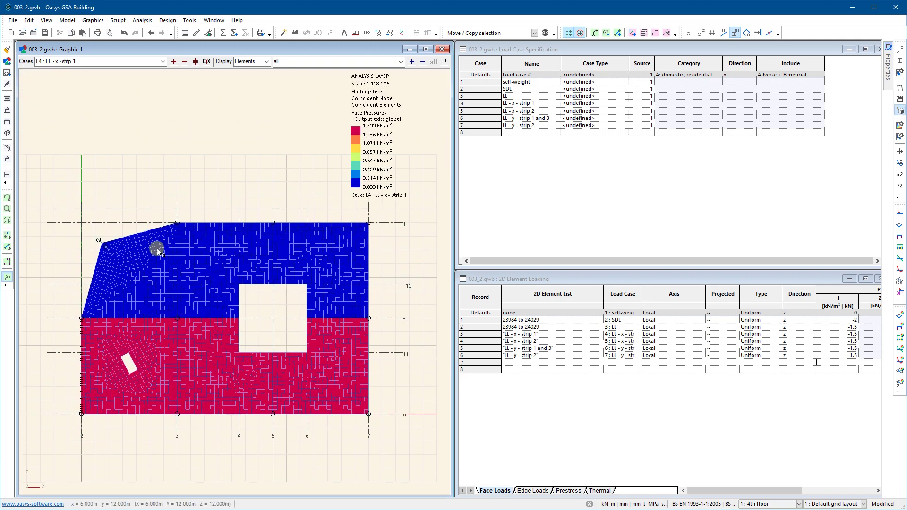
View the face pressures for L5 : LL - x - strip 2 and L6 : LL - y - strip 1 and 3, and recheck L2 : SDL and L1 : self-weight.
{"action": "left_click", "coordinate": [173, 62]}
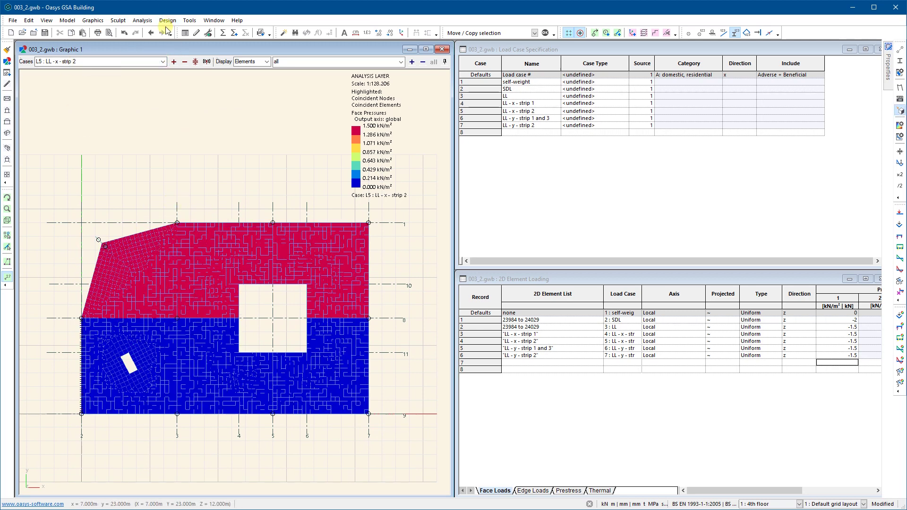
{"action": "left_click", "coordinate": [173, 62]}
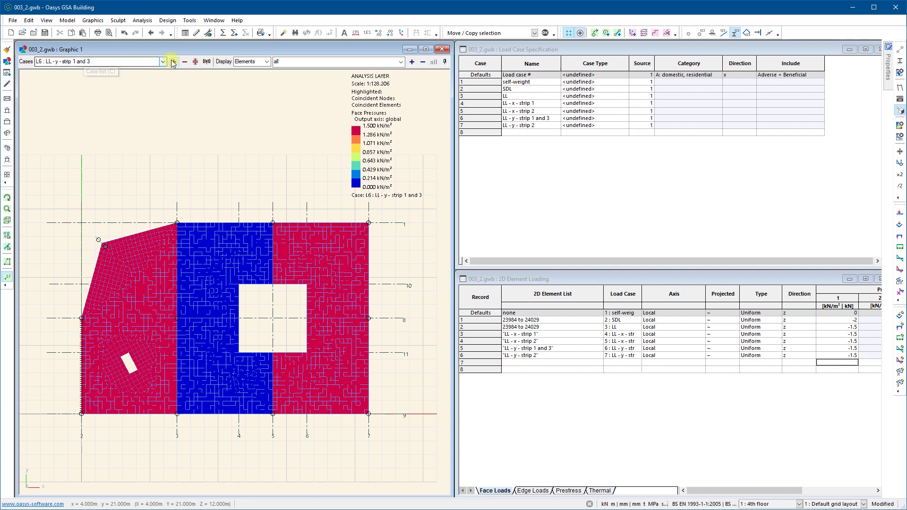
{"action": "scroll", "coordinate": [163, 63], "scroll_direction": "down", "scroll_amount": 1}
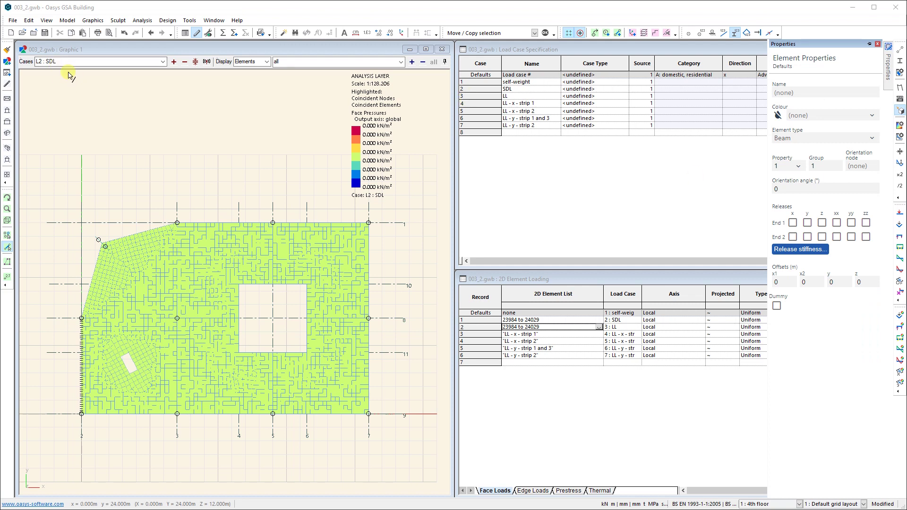
{"action": "scroll", "coordinate": [156, 63], "scroll_direction": "up", "scroll_amount": 1}
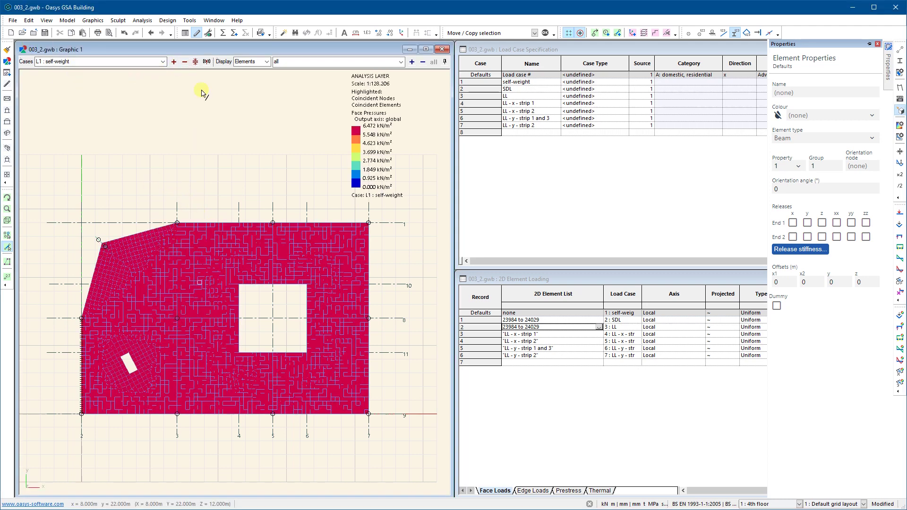
Examine the slab's face pressure contours for load cases L2 (SDL) and L3 (LL).
{"action": "left_click", "coordinate": [173, 62]}
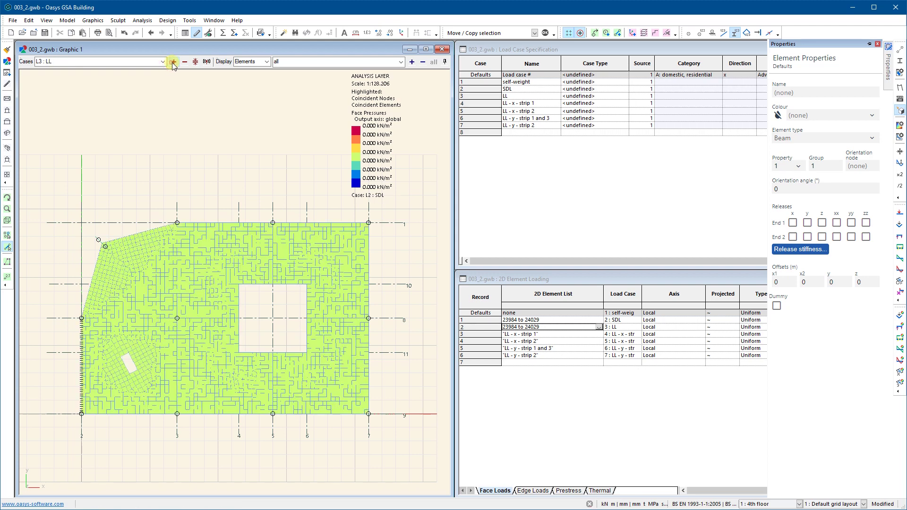
{"action": "left_click", "coordinate": [184, 62]}
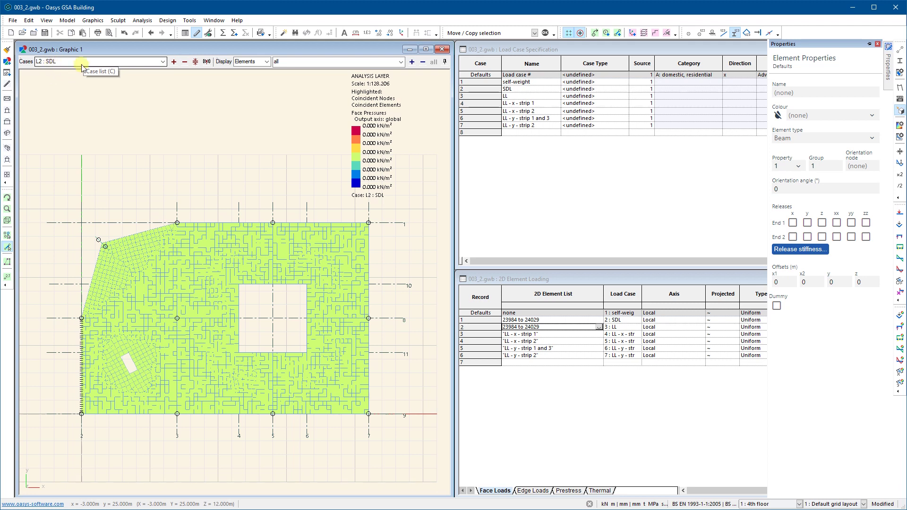
{"action": "left_click", "coordinate": [174, 62]}
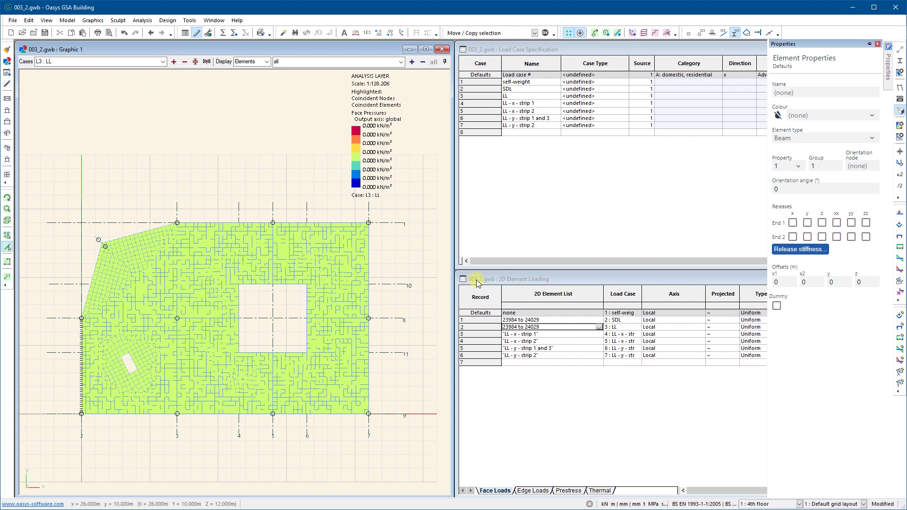
{"action": "left_click", "coordinate": [500, 278]}
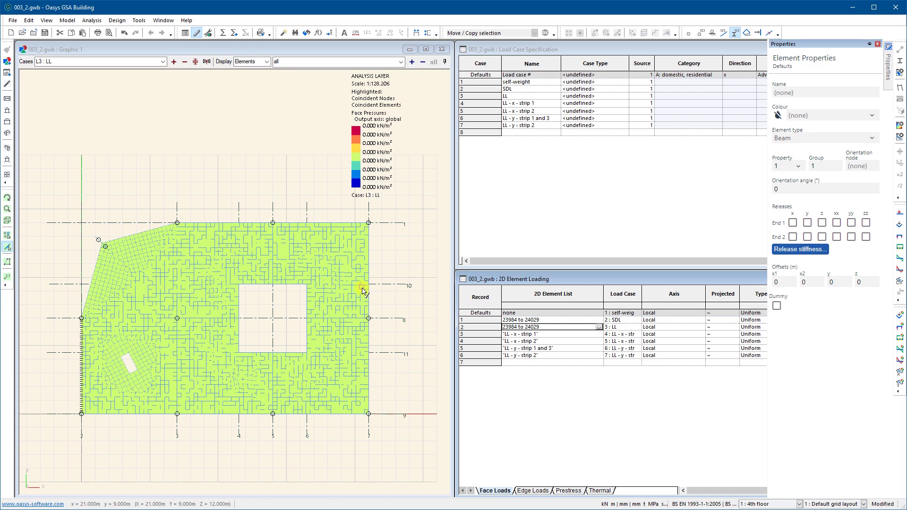
{"action": "left_click", "coordinate": [550, 320]}
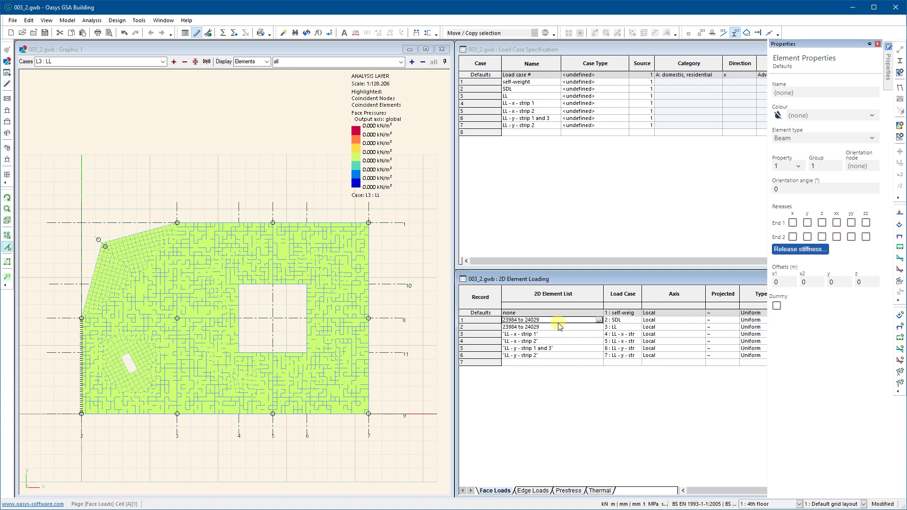
{"action": "left_click", "coordinate": [553, 335]}
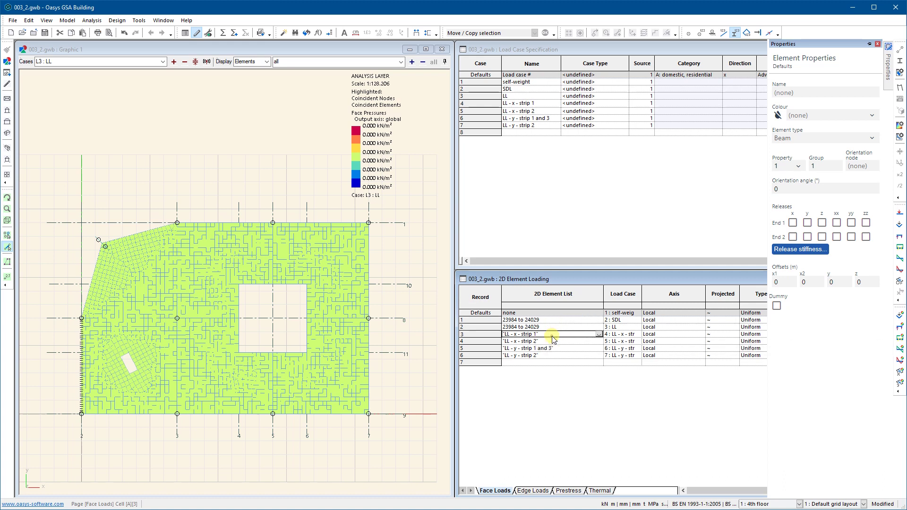
{"action": "left_click", "coordinate": [562, 321]}
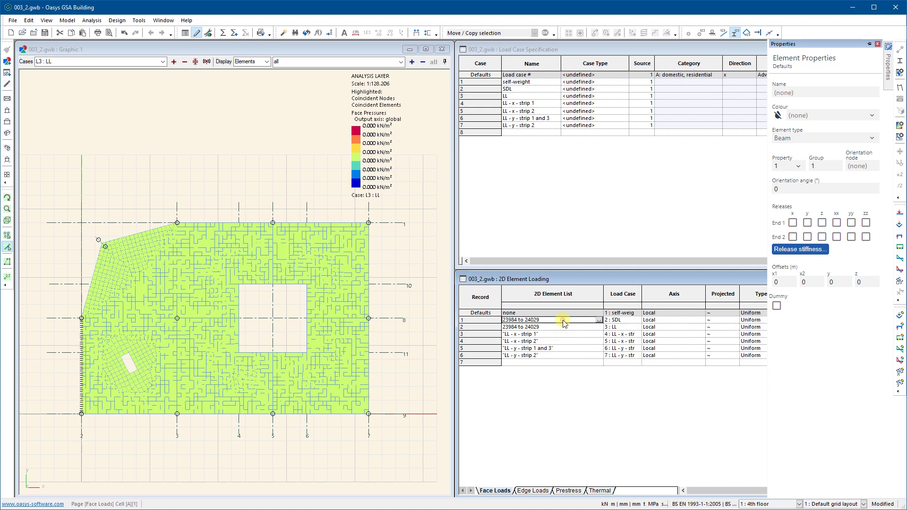
{"action": "left_click", "coordinate": [554, 335]}
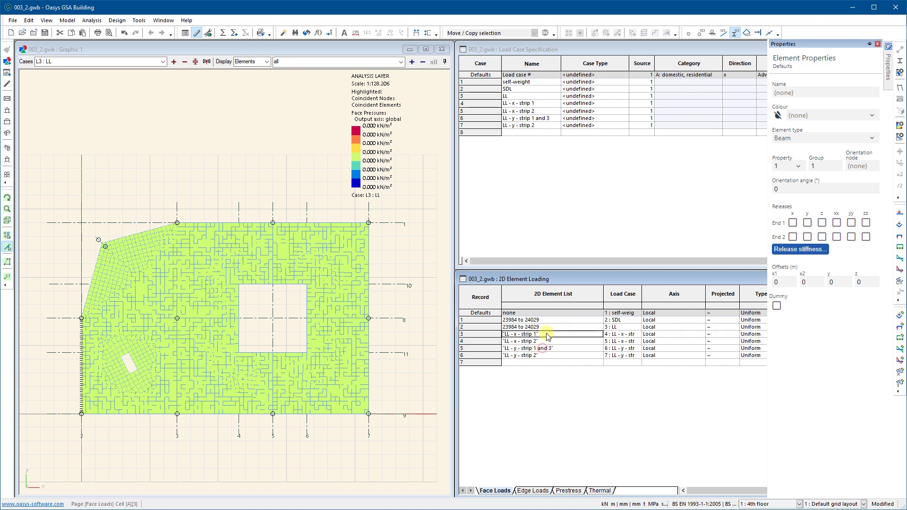
Set the element list of face load record 1 (SDL) to "LL - x - strip 1" "LL - x - strip 2".
{"action": "left_click", "coordinate": [575, 319]}
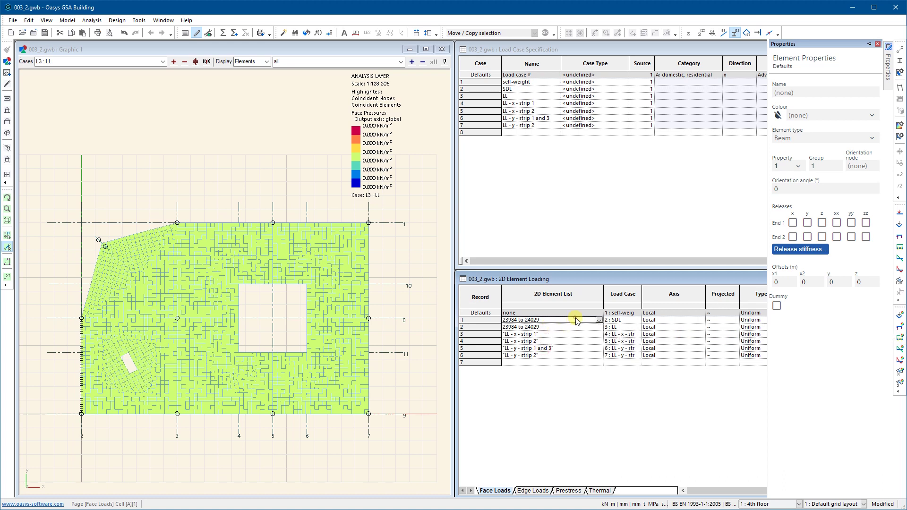
{"action": "left_click", "coordinate": [599, 320]}
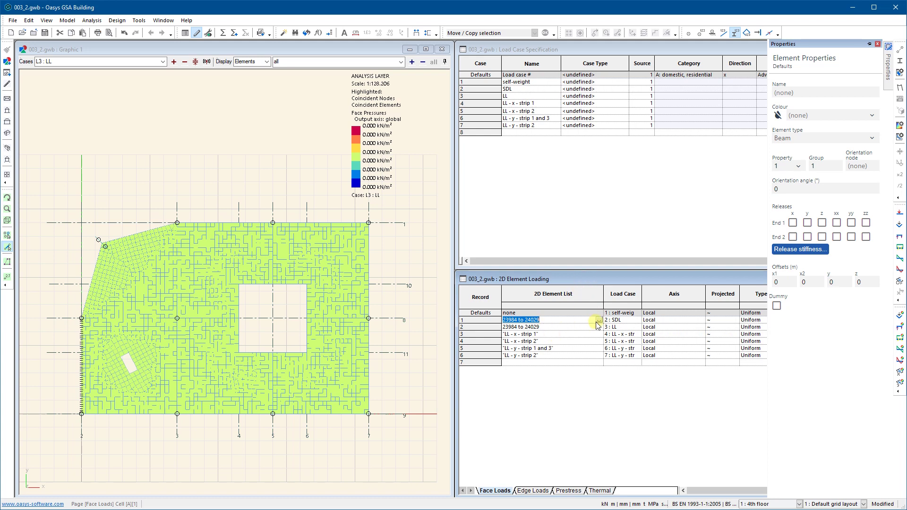
{"action": "scroll", "coordinate": [599, 340], "scroll_direction": "down", "scroll_amount": 2}
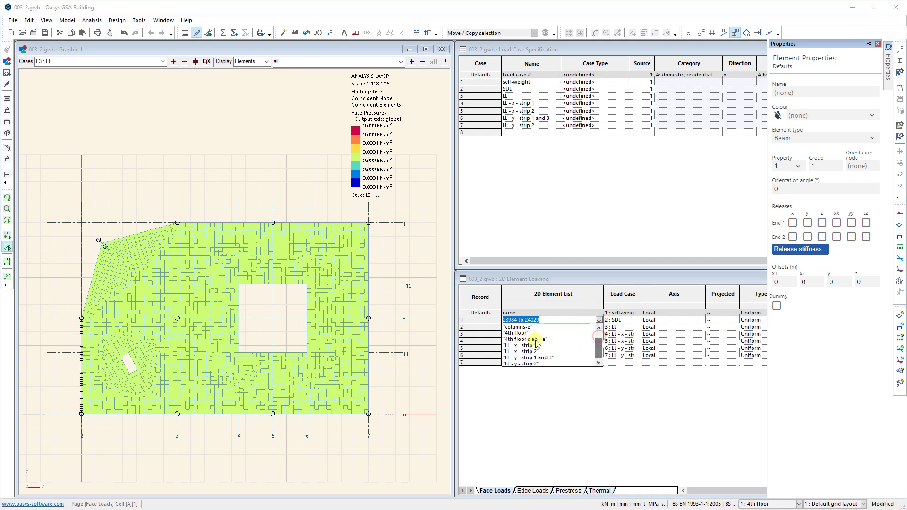
{"action": "left_click", "coordinate": [533, 348]}
{"action": "left_click", "coordinate": [553, 320]}
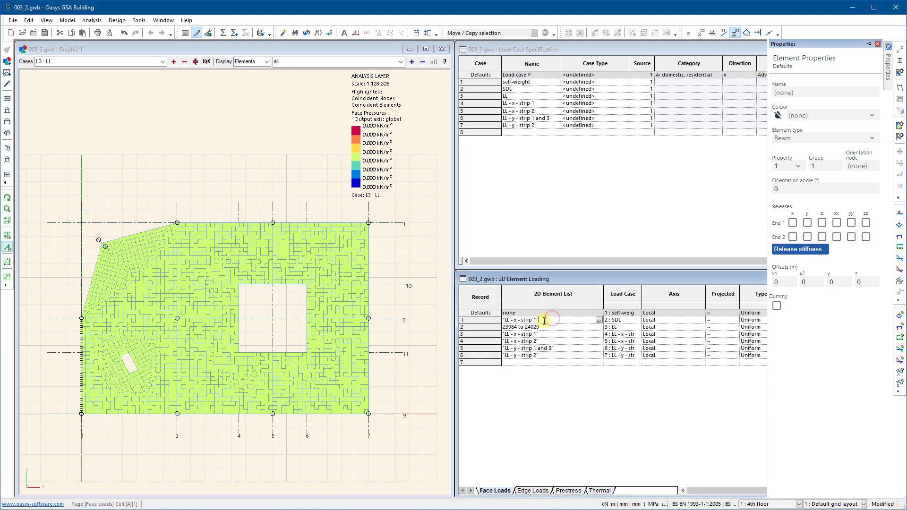
{"action": "left_click_drag", "start_coordinate": [545, 321], "coordinate": [490, 324]}
{"action": "key", "text": "ctrl+c"}
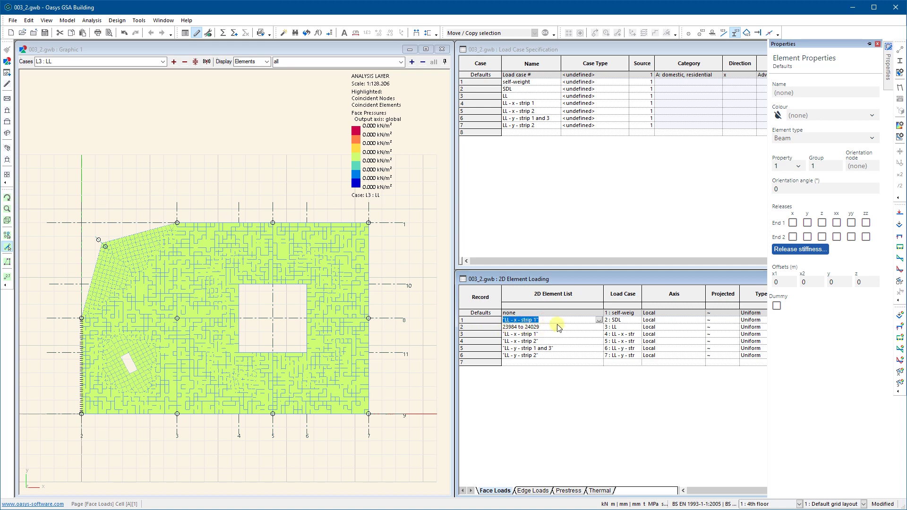
{"action": "left_click", "coordinate": [551, 320]}
{"action": "key", "text": "ctrl+v"}
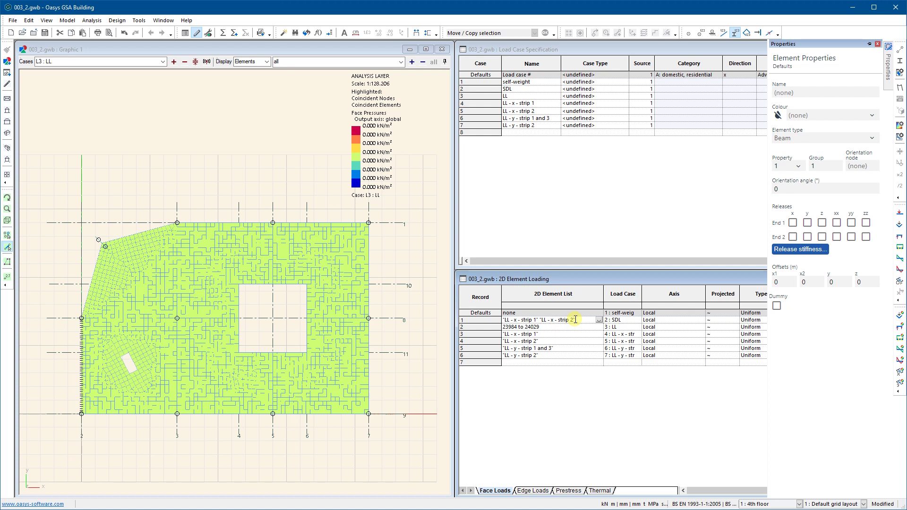
{"action": "type", "text": "\""}
{"action": "left_click", "coordinate": [584, 327]}
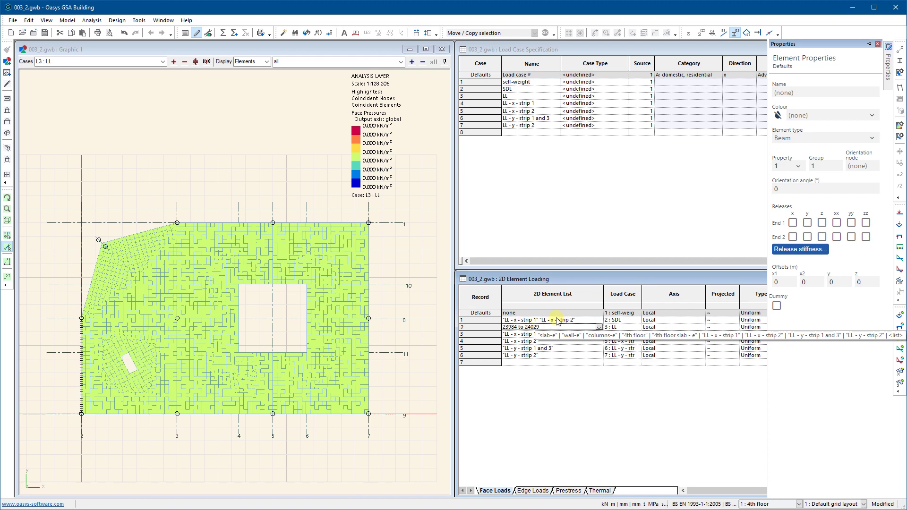
Copy the element list of the SDL face load into record 2, the LL face load.
{"action": "left_click", "coordinate": [569, 320]}
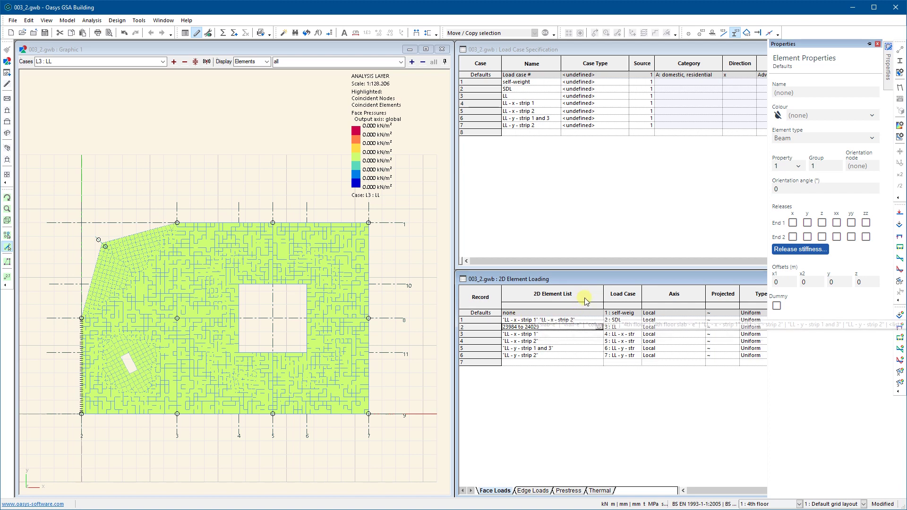
{"action": "left_click_drag", "start_coordinate": [580, 321], "coordinate": [482, 320]}
{"action": "key", "text": "ctrl+c"}
{"action": "left_click", "coordinate": [567, 320]}
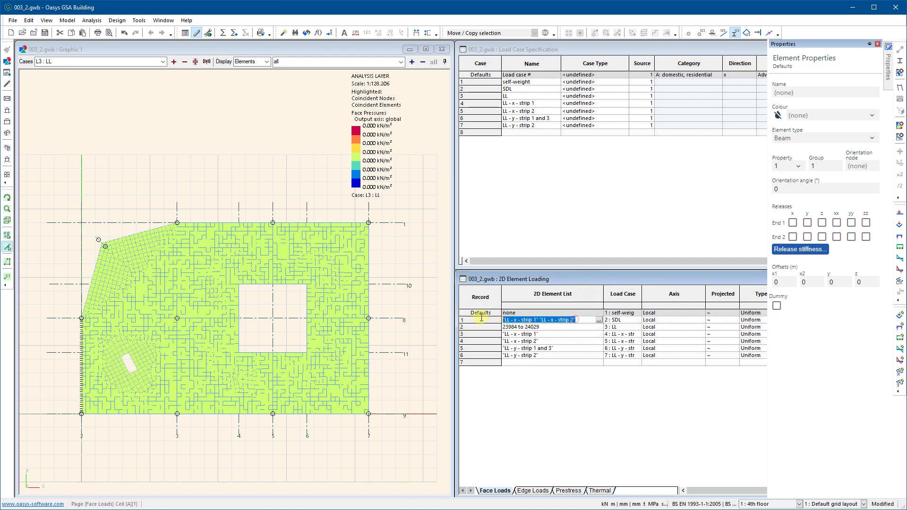
{"action": "left_click", "coordinate": [576, 327]}
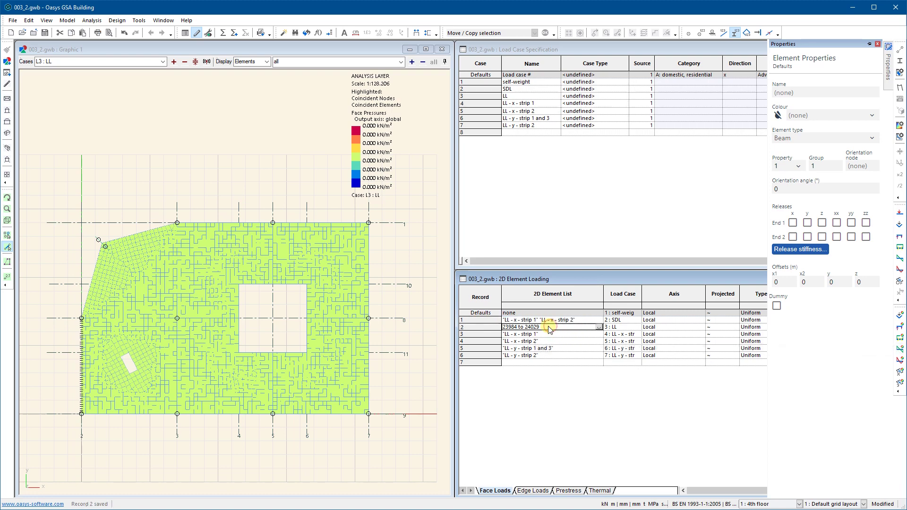
{"action": "key", "text": "ctrl+v"}
{"action": "left_click", "coordinate": [554, 333]}
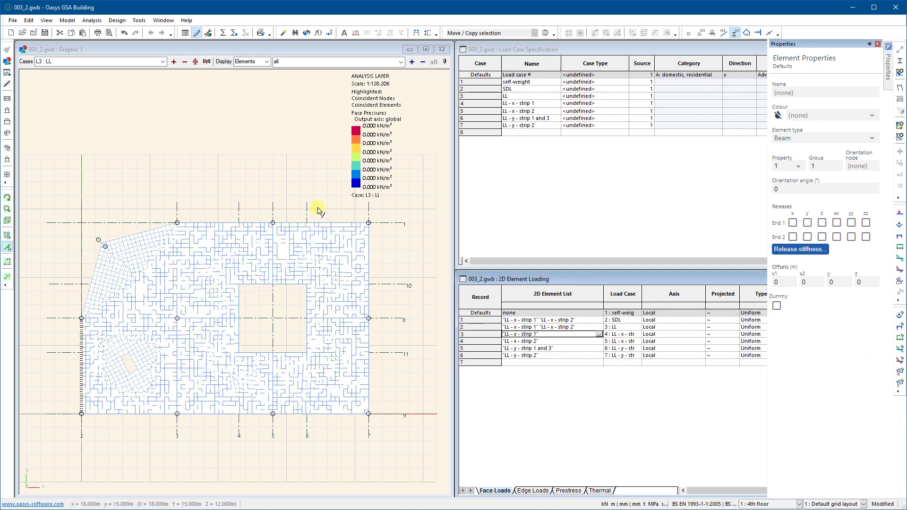
Refresh the face pressure contours for L3 (LL) and check those of L2 (SDL).
{"action": "left_click", "coordinate": [263, 188]}
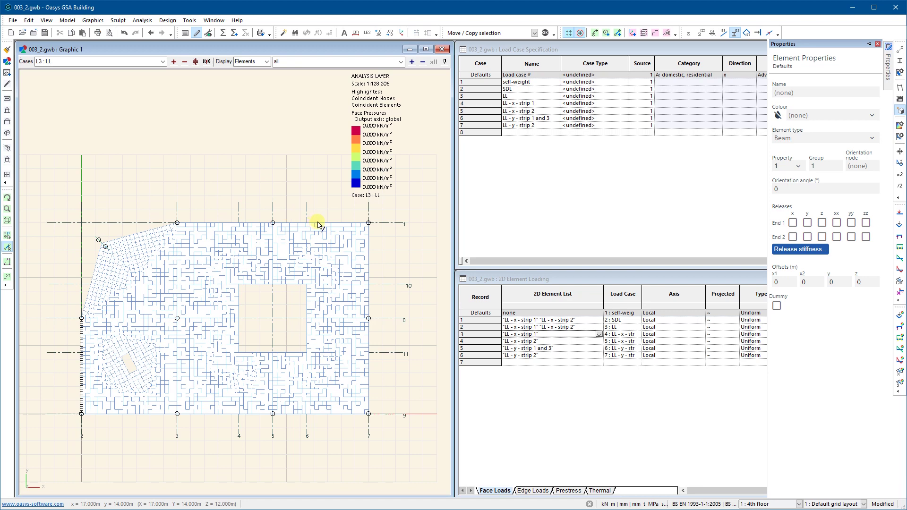
{"action": "left_click", "coordinate": [900, 163]}
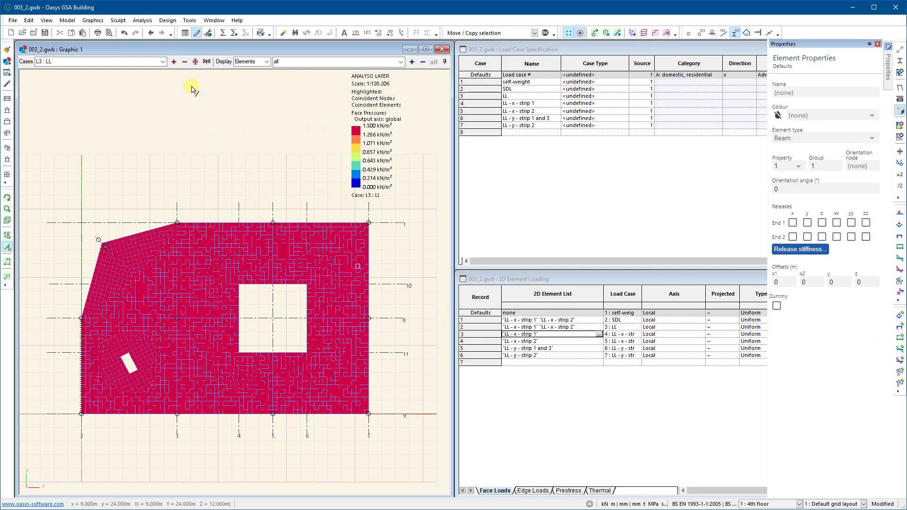
{"action": "left_click", "coordinate": [181, 66]}
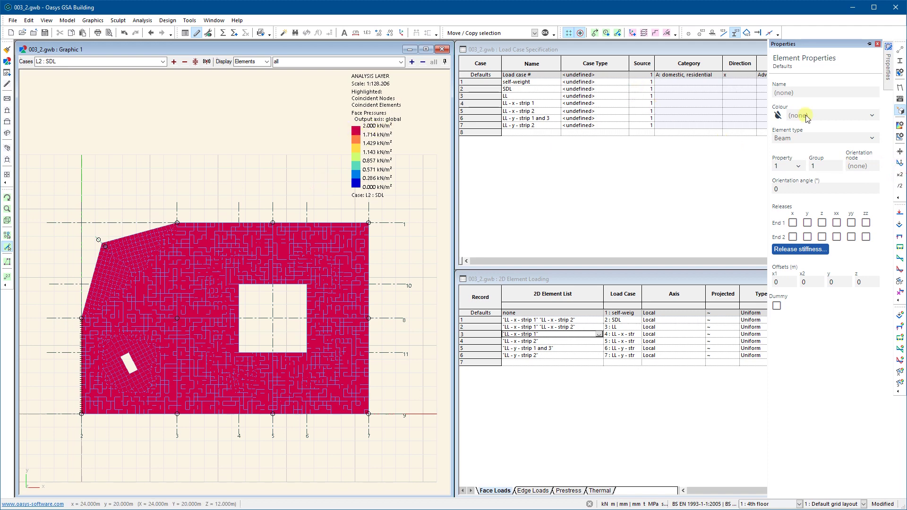
Collapse the Properties pane so the load case and 2D element loading tables are uncovered.
{"action": "left_click_drag", "start_coordinate": [864, 45], "coordinate": [875, 45]}
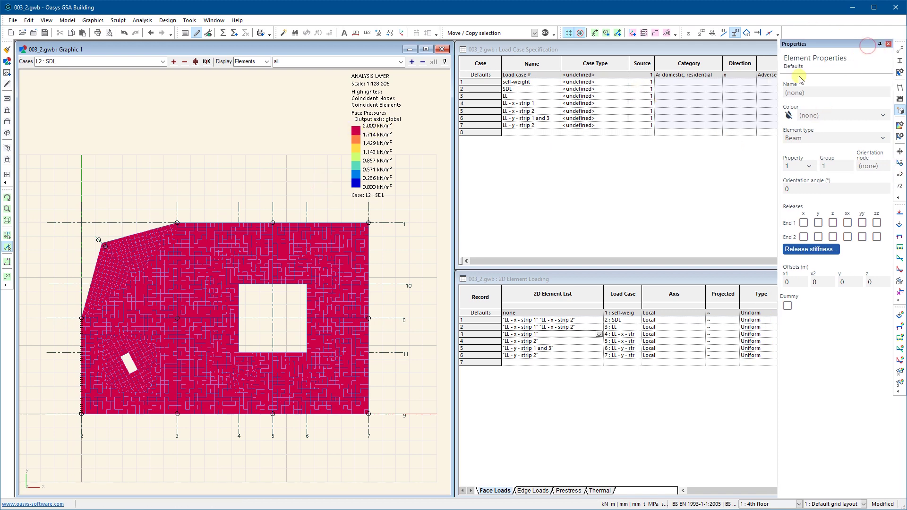
{"action": "left_click", "coordinate": [889, 44]}
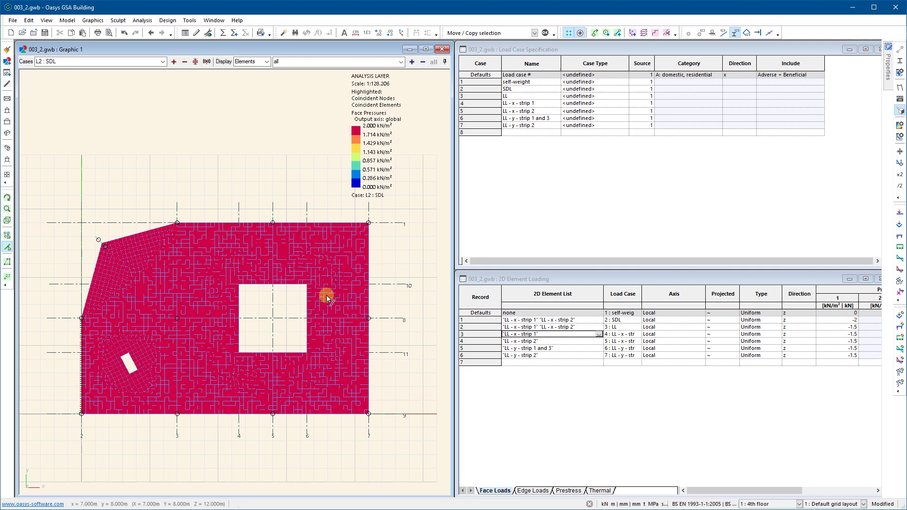
{"action": "left_click", "coordinate": [241, 285]}
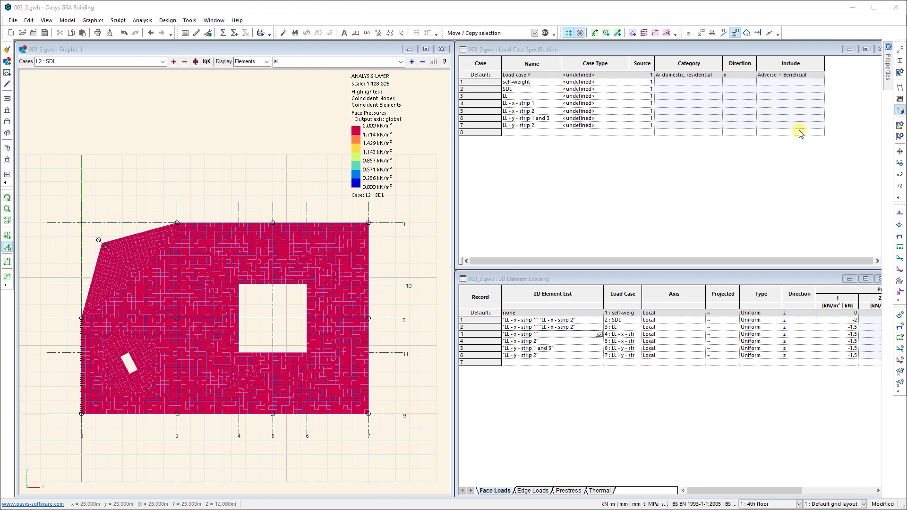
Clear the face pressure contours from the slab view through the contour settings.
{"action": "left_click", "coordinate": [901, 126]}
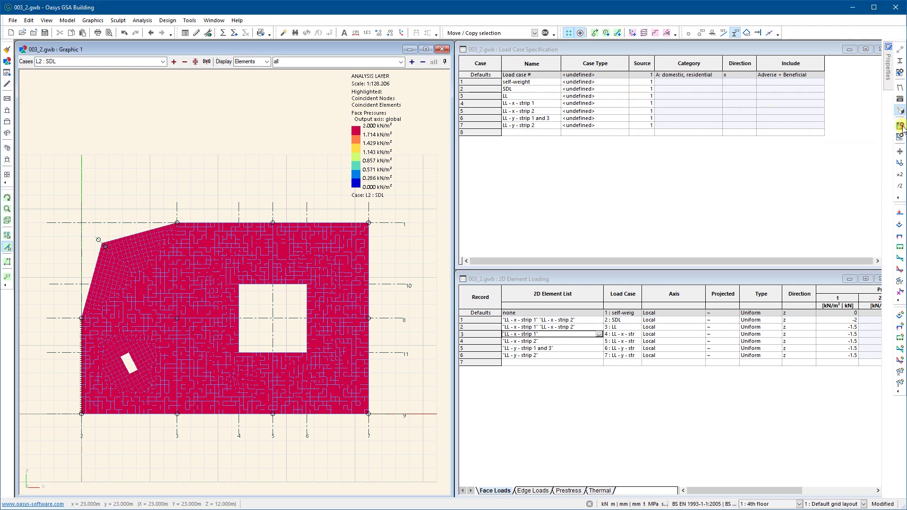
{"action": "left_click", "coordinate": [901, 127]}
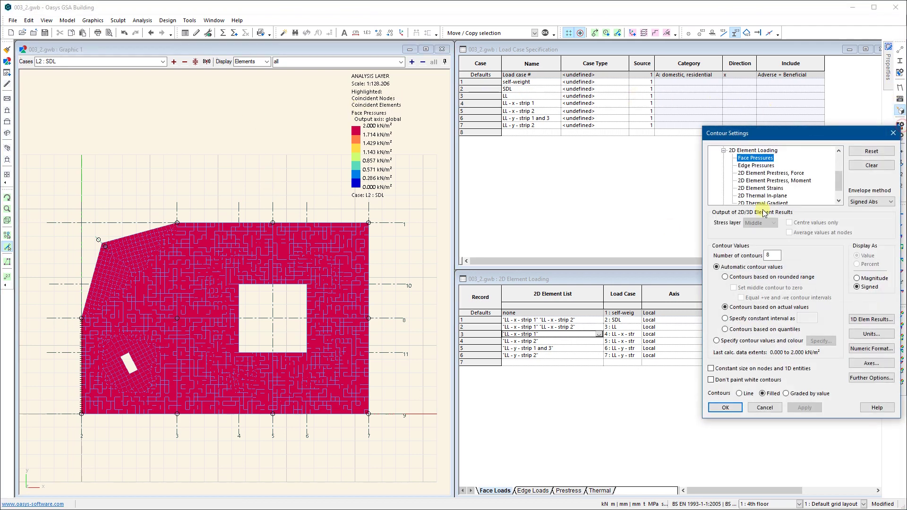
{"action": "left_click", "coordinate": [872, 167]}
{"action": "left_click", "coordinate": [726, 407]}
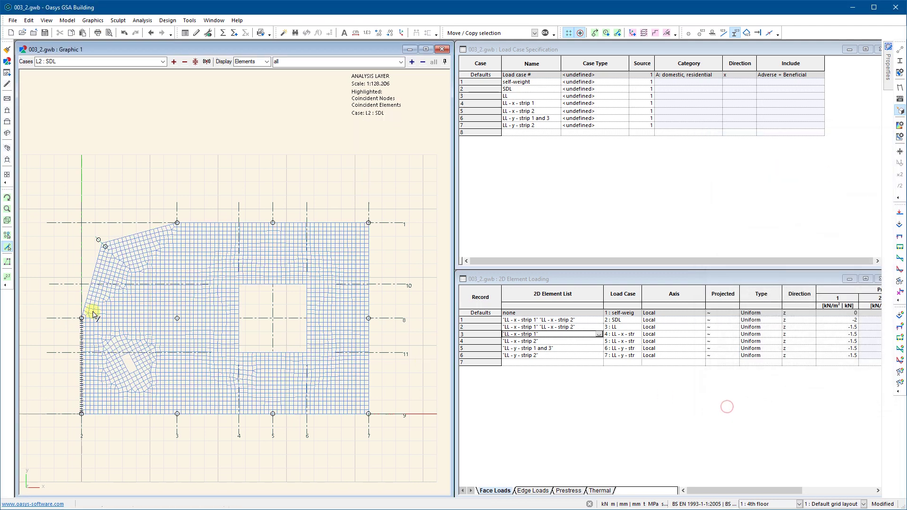
Show the model in isometric view and restrict the displayed elements to the list pb2.
{"action": "left_click", "coordinate": [7, 133]}
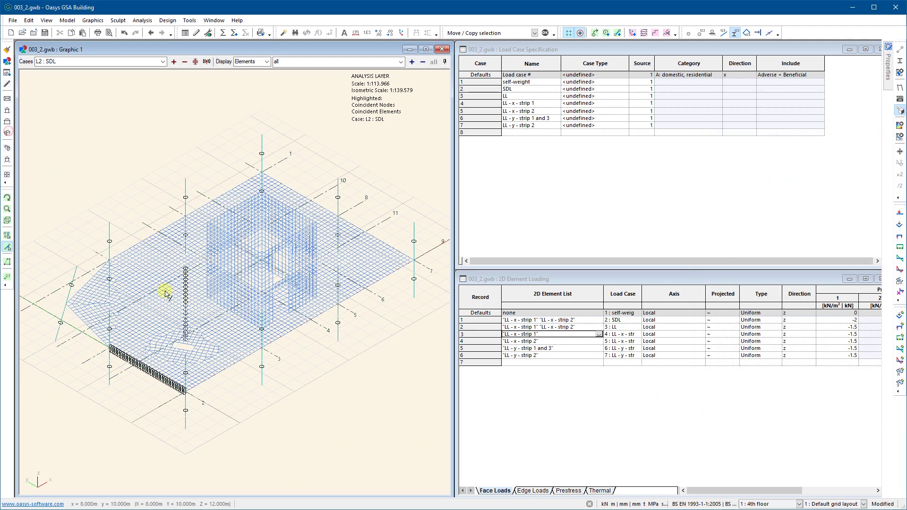
{"action": "scroll", "coordinate": [134, 378], "scroll_direction": "up", "scroll_amount": 5}
{"action": "middle_click_drag", "start_coordinate": [149, 362], "coordinate": [350, 375]}
{"action": "scroll", "coordinate": [279, 334], "scroll_direction": "down", "scroll_amount": 1}
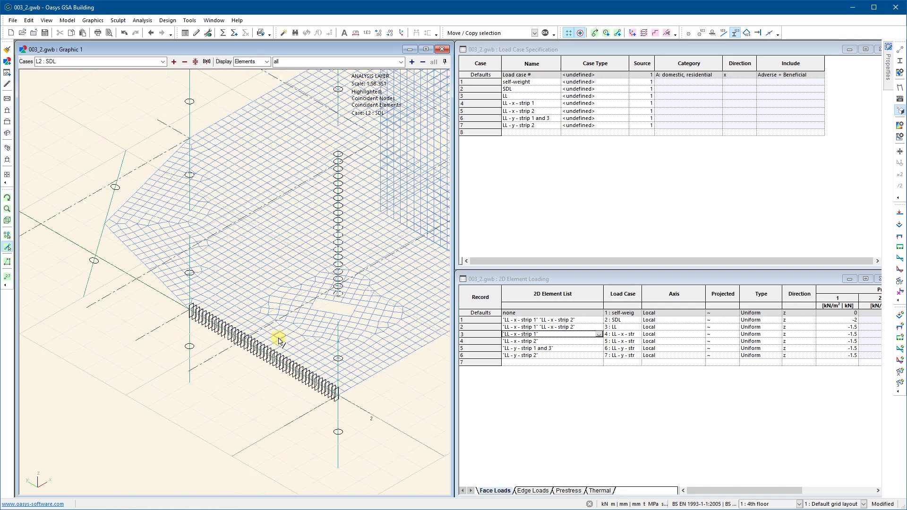
{"action": "middle_click_drag", "start_coordinate": [279, 340], "coordinate": [238, 329]}
{"action": "double_click", "coordinate": [298, 63]}
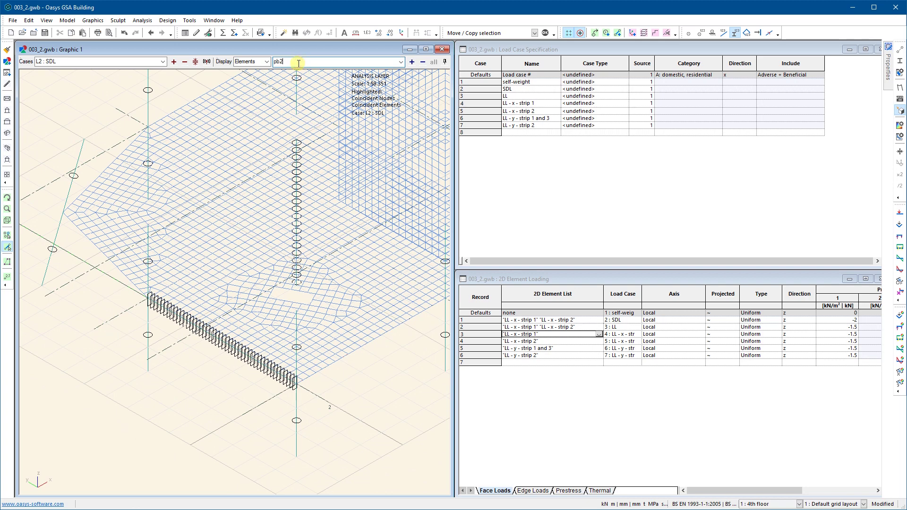
{"action": "type", "text": "pb2"}
{"action": "key", "text": "Return"}
Turn on node display and view the nodes along the pb2 edge beam elements up close.
{"action": "scroll", "coordinate": [264, 411], "scroll_direction": "down", "scroll_amount": 2}
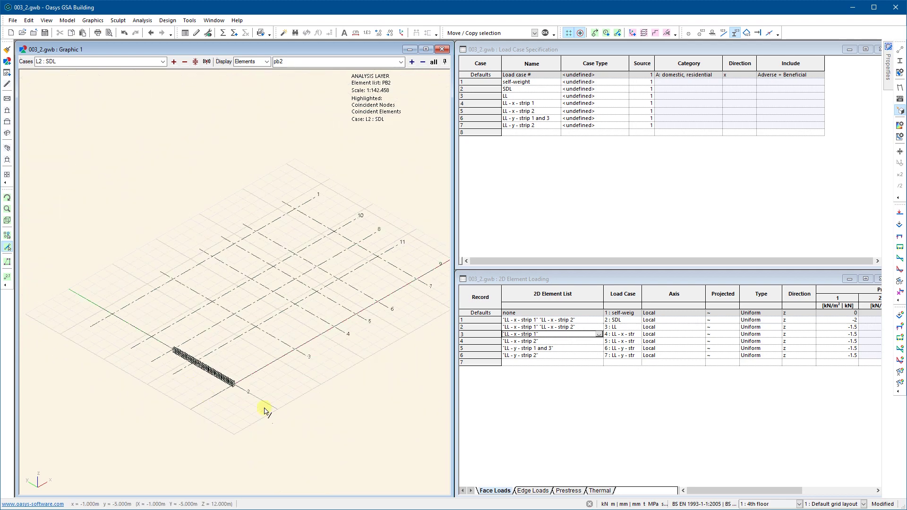
{"action": "scroll", "coordinate": [229, 384], "scroll_direction": "up", "scroll_amount": 3}
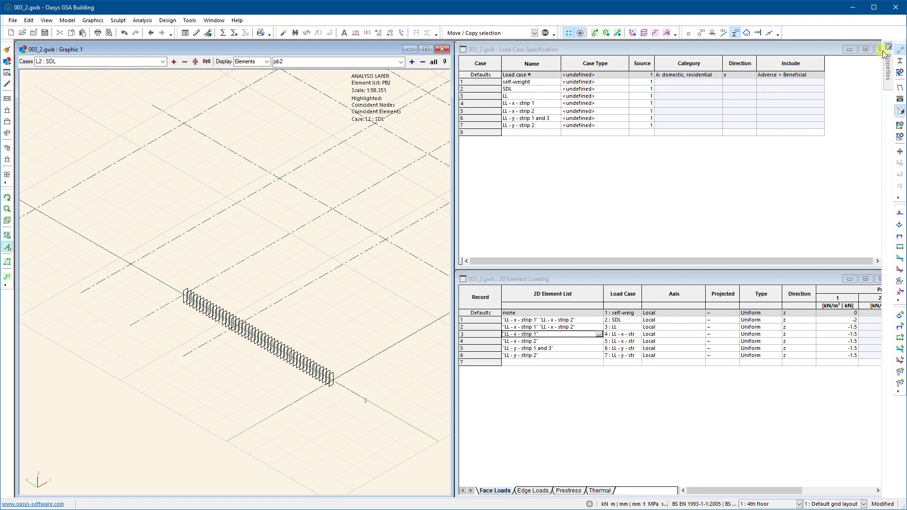
{"action": "scroll", "coordinate": [348, 341], "scroll_direction": "up", "scroll_amount": 6}
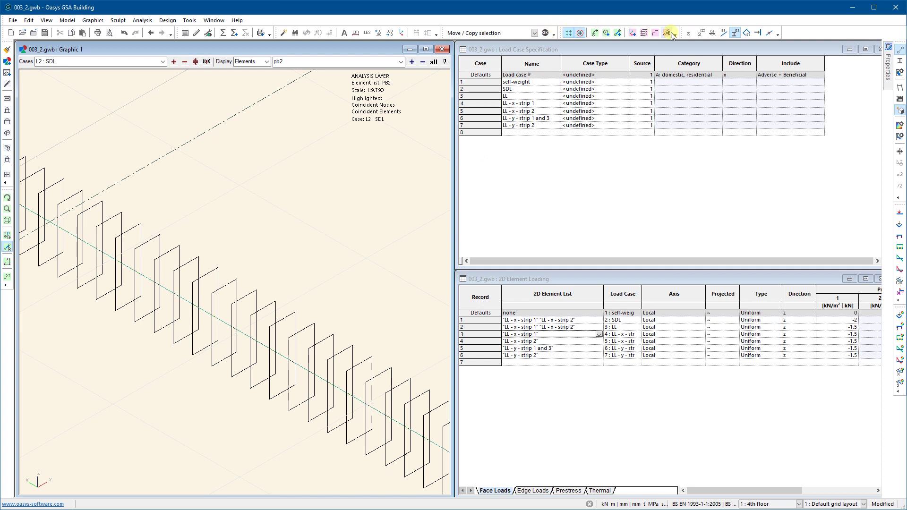
{"action": "left_click", "coordinate": [689, 33]}
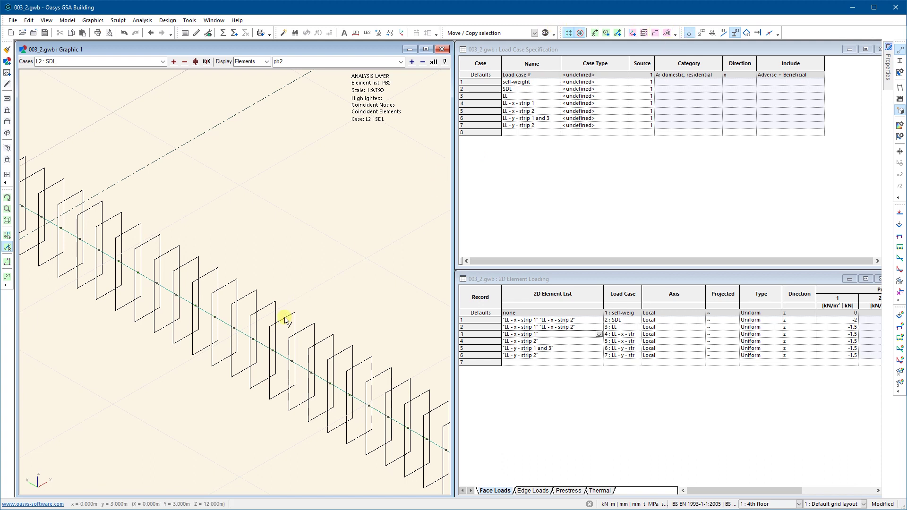
Examine the pb2 edge beam's elements up close, selecting a group of them and single elements to view their properties.
{"action": "scroll", "coordinate": [238, 332], "scroll_direction": "up", "scroll_amount": 6}
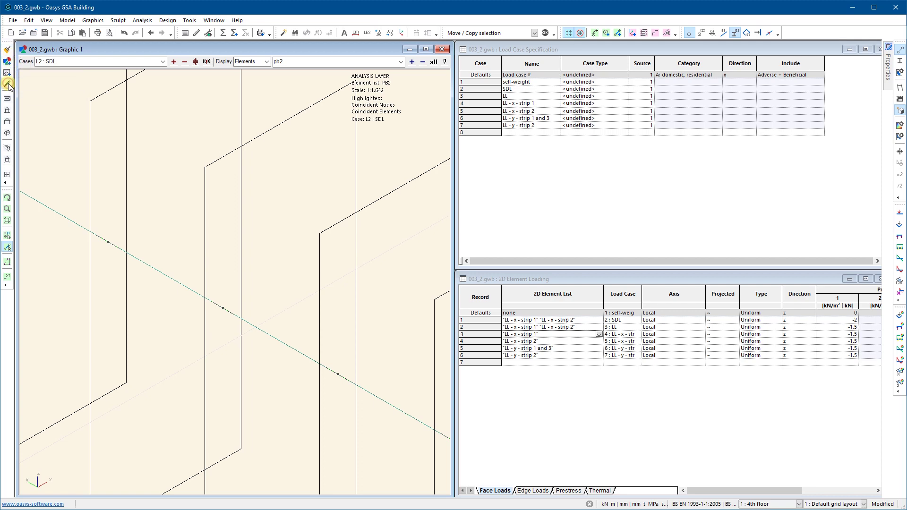
{"action": "scroll", "coordinate": [235, 324], "scroll_direction": "down", "scroll_amount": 6}
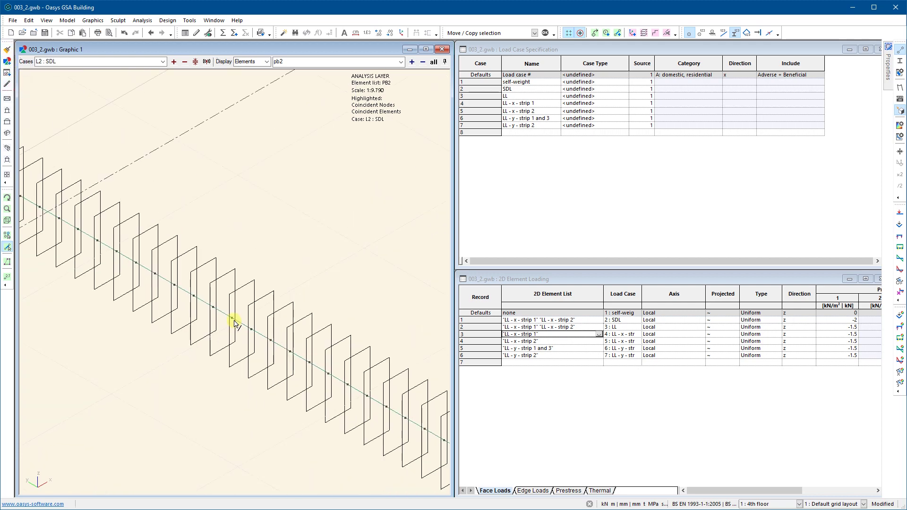
{"action": "scroll", "coordinate": [235, 324], "scroll_direction": "down", "scroll_amount": 4}
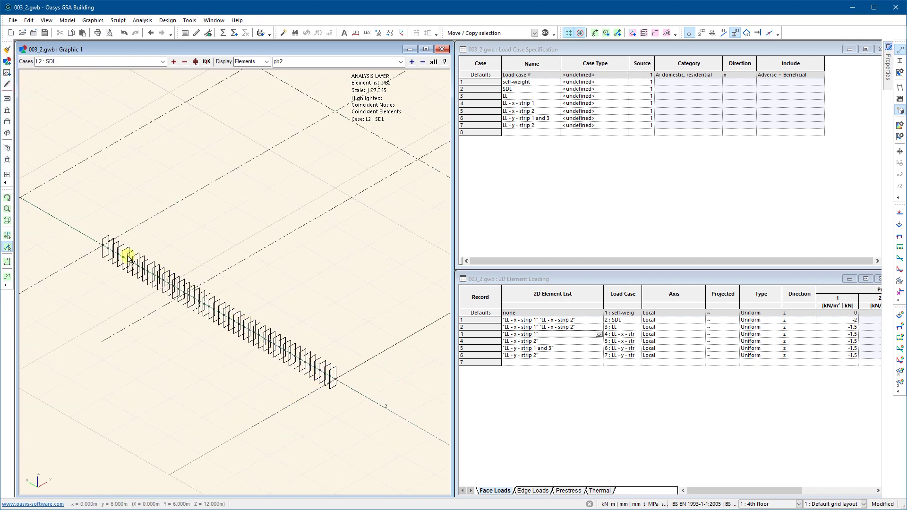
{"action": "scroll", "coordinate": [190, 310], "scroll_direction": "up", "scroll_amount": 4}
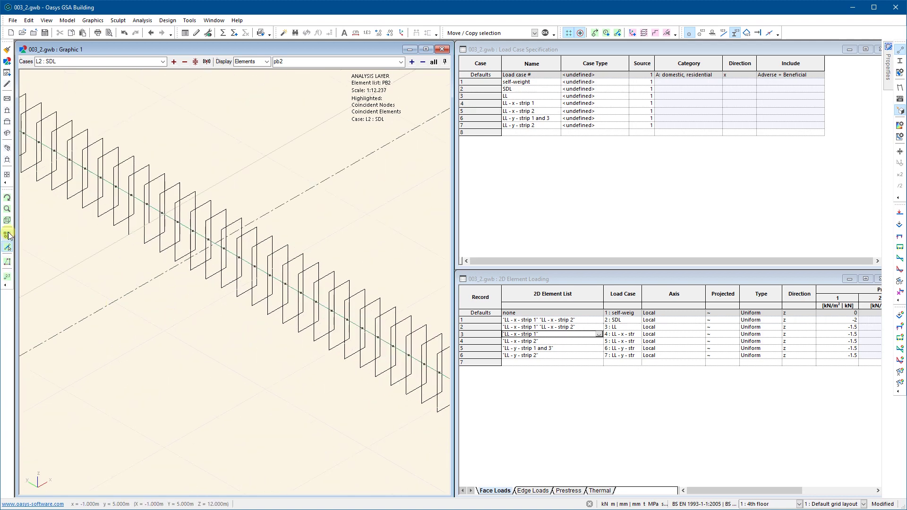
{"action": "left_click_drag", "start_coordinate": [328, 333], "coordinate": [255, 262]}
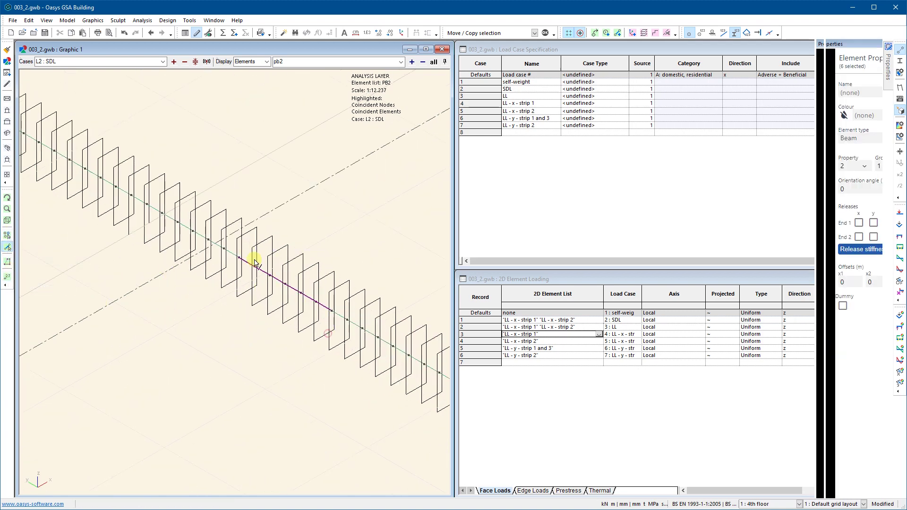
{"action": "left_click", "coordinate": [307, 297]}
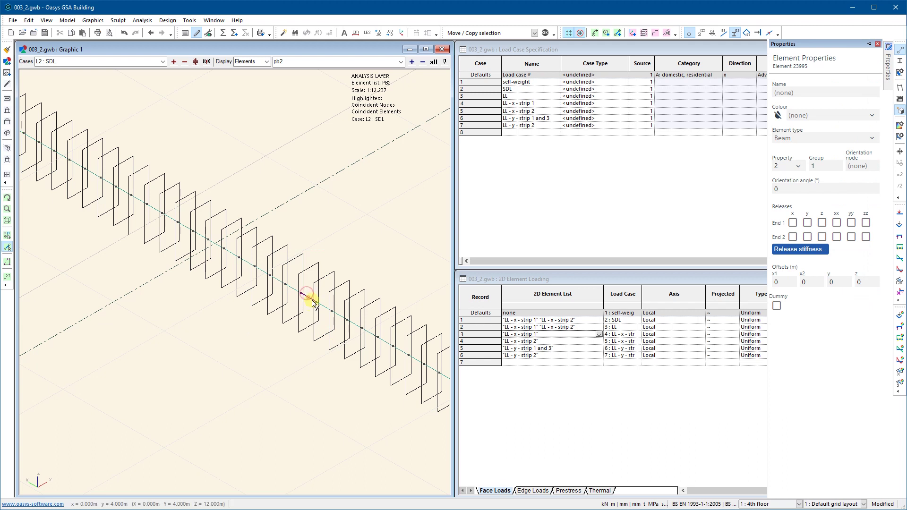
{"action": "scroll", "coordinate": [316, 324], "scroll_direction": "up", "scroll_amount": 4}
{"action": "left_click", "coordinate": [255, 225]}
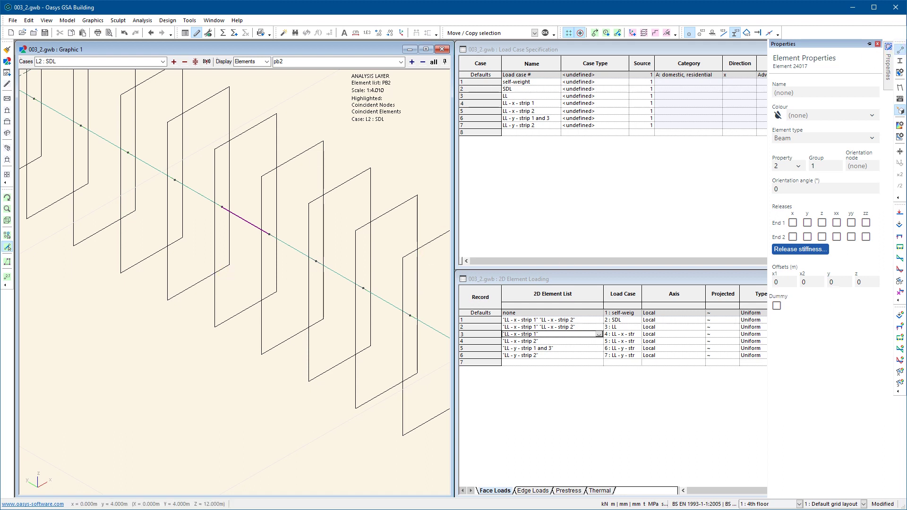
{"action": "scroll", "coordinate": [239, 253], "scroll_direction": "down", "scroll_amount": 10}
Select all elements along the full length of the pb2 edge beam.
{"action": "left_click", "coordinate": [333, 349]}
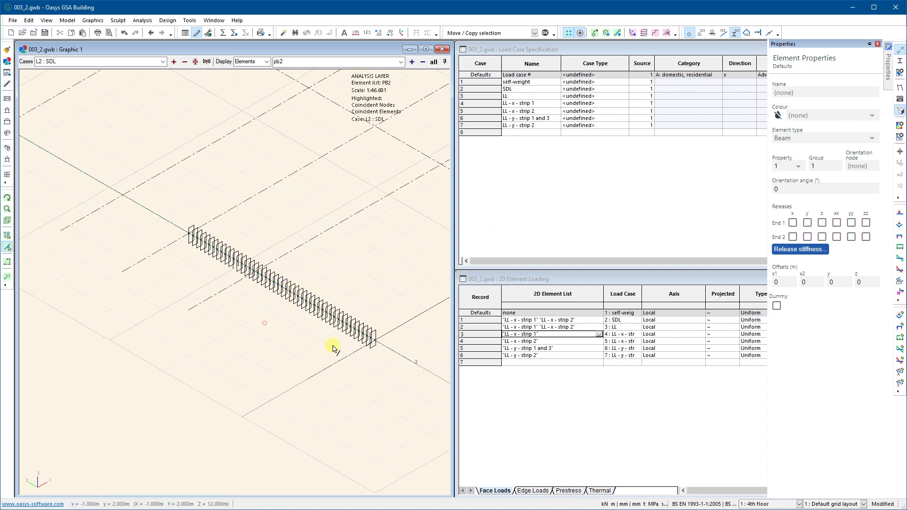
{"action": "left_click_drag", "start_coordinate": [390, 369], "coordinate": [189, 202]}
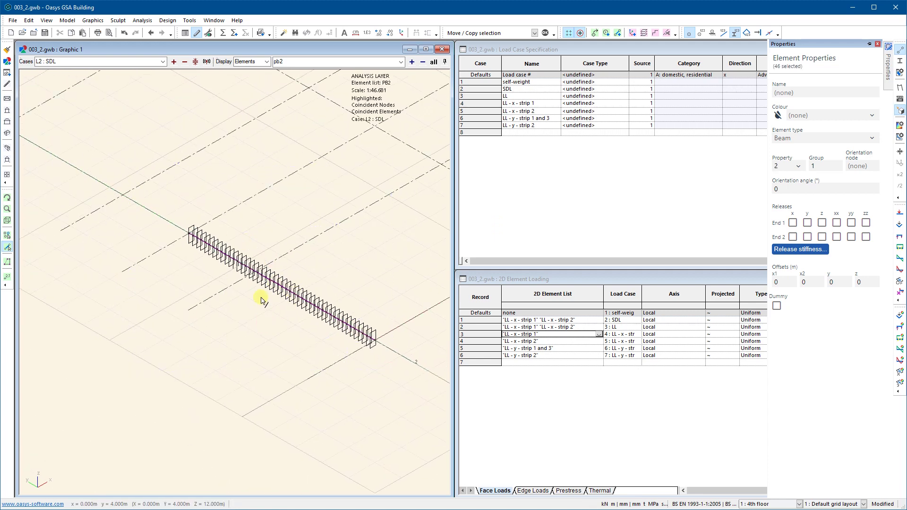
{"action": "left_click", "coordinate": [273, 339]}
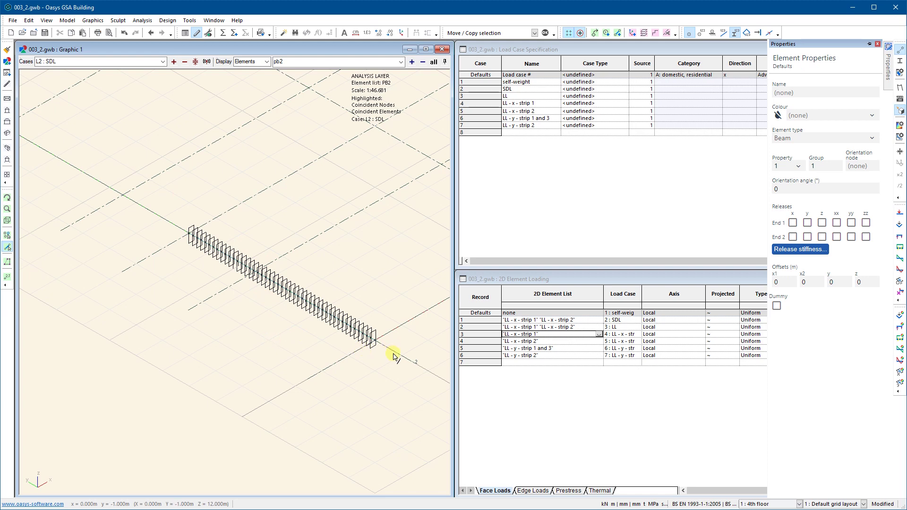
{"action": "left_click_drag", "start_coordinate": [392, 353], "coordinate": [212, 218]}
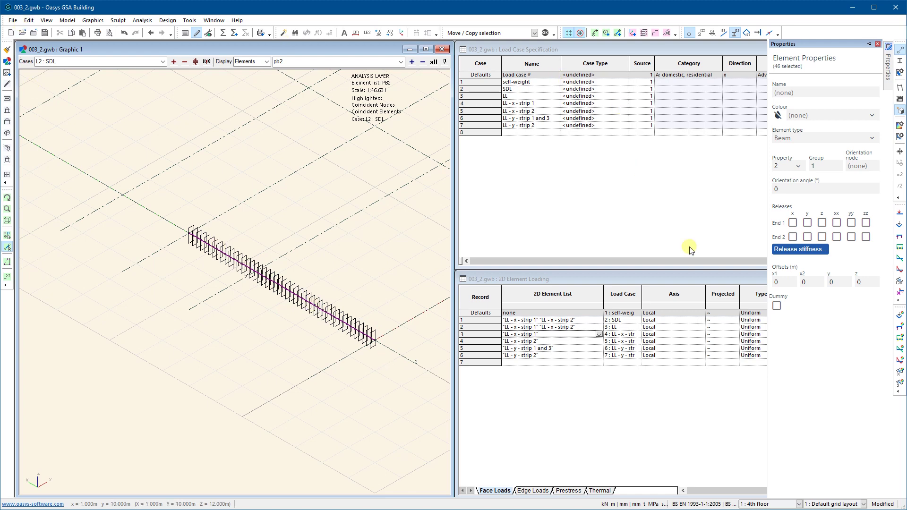
Collapse the Properties pane and replace the 2D Element Loading table with the Beam Loads table.
{"action": "left_click", "coordinate": [870, 44]}
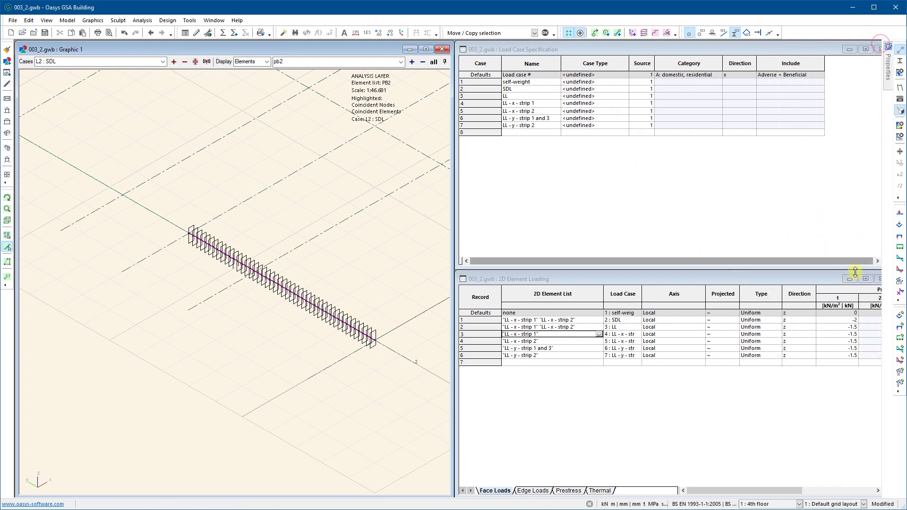
{"action": "left_click", "coordinate": [879, 279]}
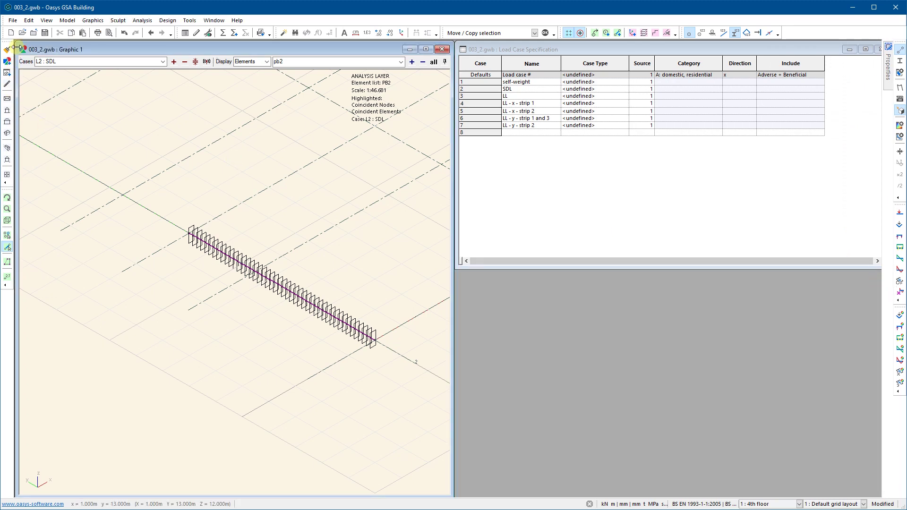
{"action": "left_click", "coordinate": [67, 20]}
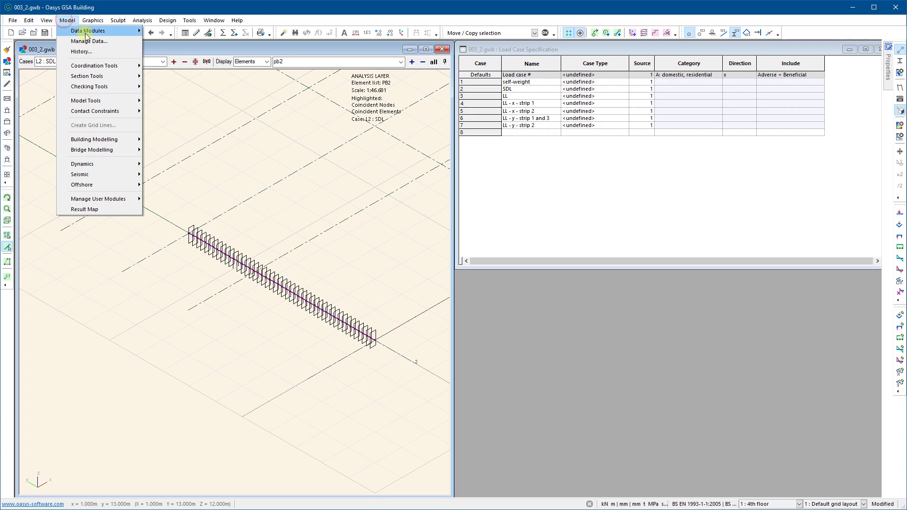
{"action": "mouse_move", "coordinate": [104, 33]}
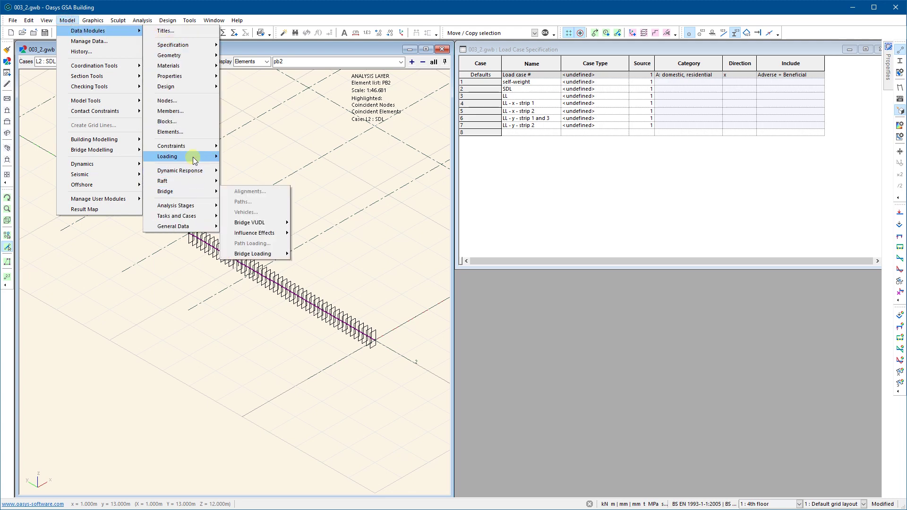
{"action": "mouse_move", "coordinate": [194, 157]}
{"action": "mouse_move", "coordinate": [257, 181]}
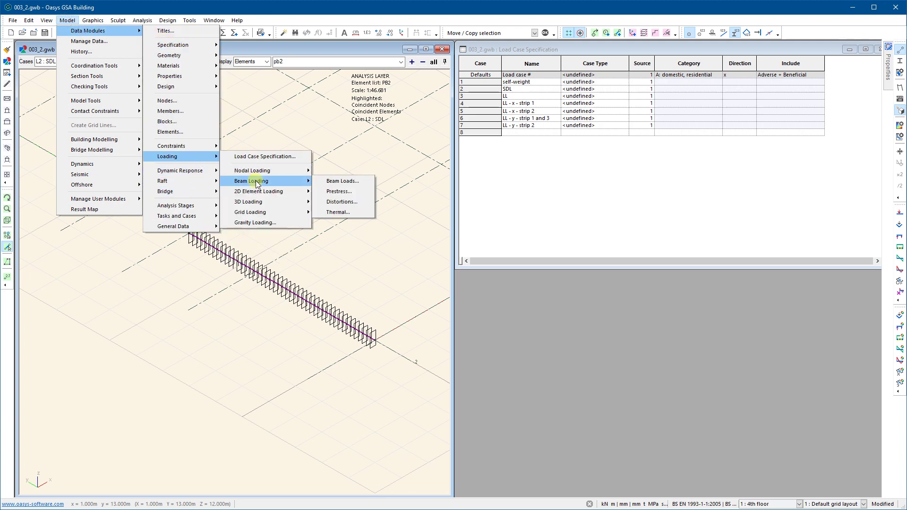
{"action": "left_click", "coordinate": [343, 181]}
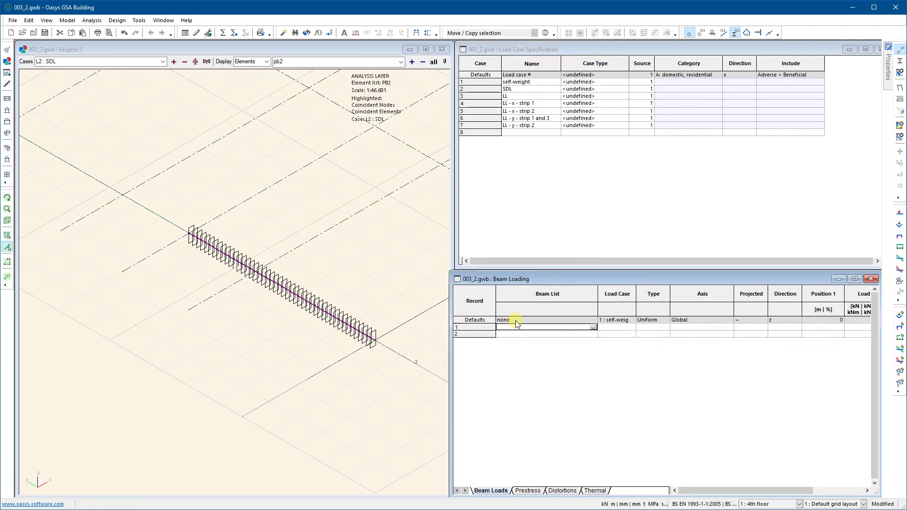
Try the list "LL - x - strip 1" "LL - x - strip 2" as the first beam load record's beam list, and clear it.
{"action": "type", "text": "\"LL - x - strip 1\" \"LL - x - strip 2\""}
{"action": "left_click_drag", "start_coordinate": [451, 272], "coordinate": [457, 273]}
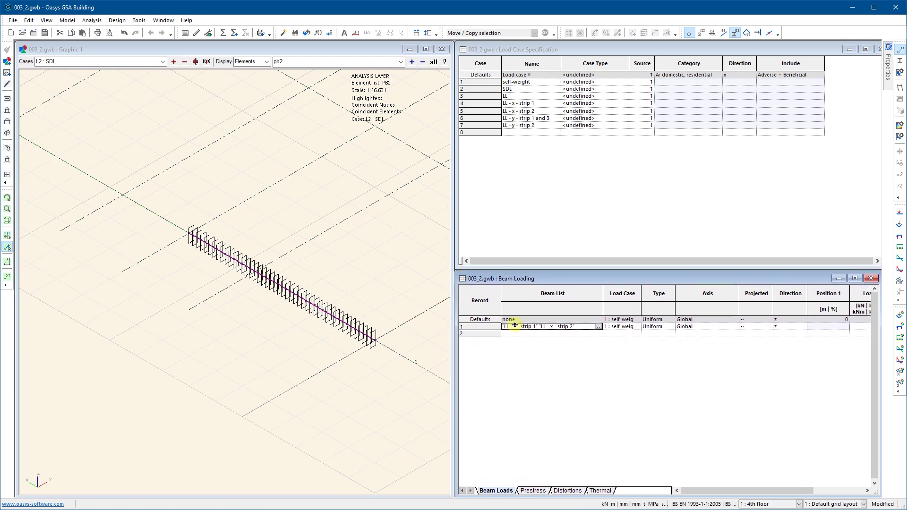
{"action": "left_click", "coordinate": [577, 328]}
{"action": "key", "text": "ctrl+a"}
{"action": "key", "text": "ctrl+c"}
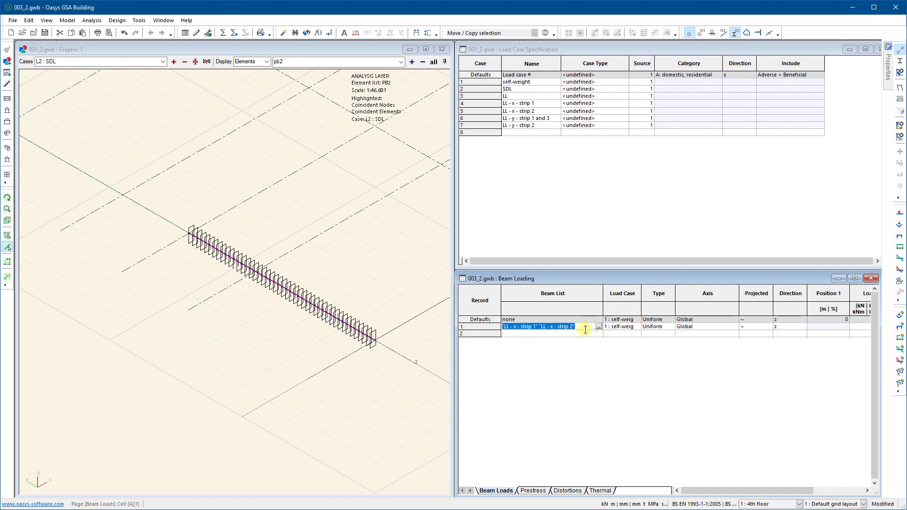
{"action": "key", "text": "Delete"}
{"action": "left_click", "coordinate": [579, 335]}
Reselect all pb2 elements, try pasting an element list into the first beam load record, and clear the pasted text.
{"action": "left_click", "coordinate": [320, 332]}
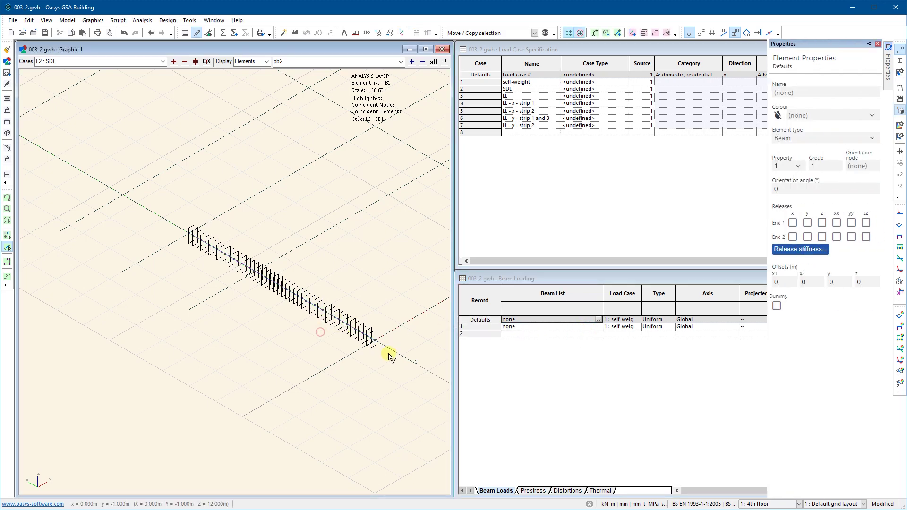
{"action": "left_click", "coordinate": [389, 353]}
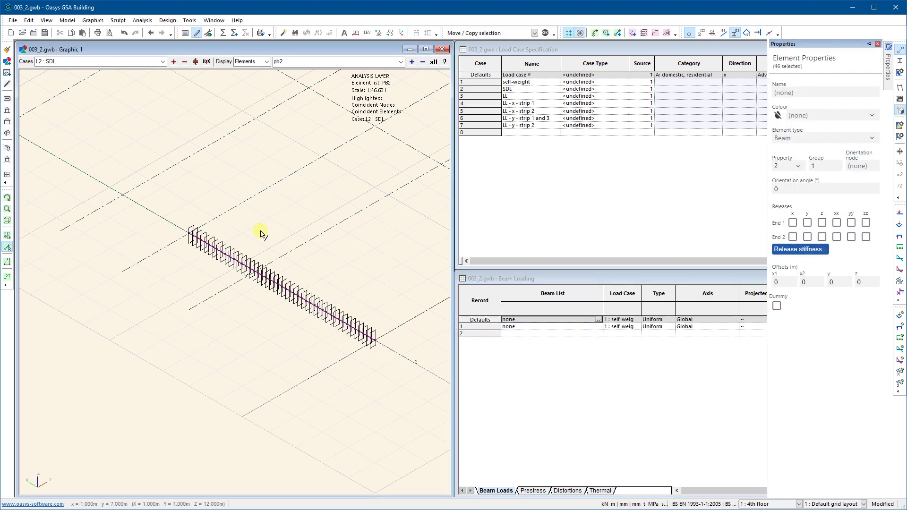
{"action": "left_click", "coordinate": [542, 328]}
{"action": "key", "text": "ctrl+v"}
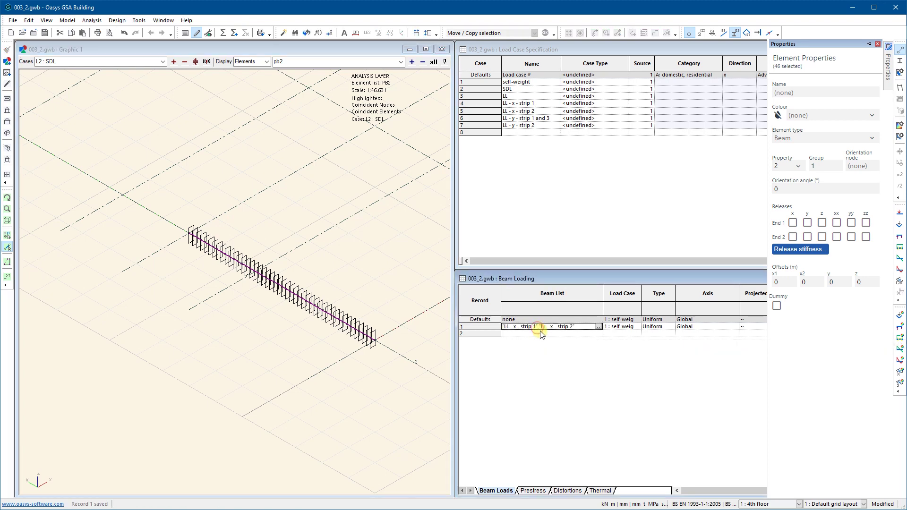
{"action": "left_click", "coordinate": [543, 335]}
{"action": "left_click", "coordinate": [586, 327]}
{"action": "key", "text": "ctrl+a"}
{"action": "key", "text": "Delete"}
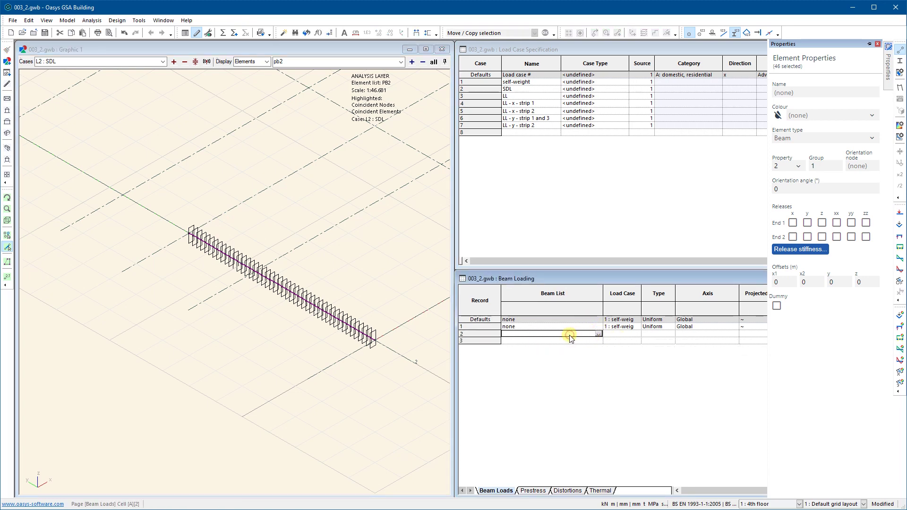
Set the beam list of the first beam load record to pb2.
{"action": "left_click", "coordinate": [558, 321]}
{"action": "left_click", "coordinate": [557, 327]}
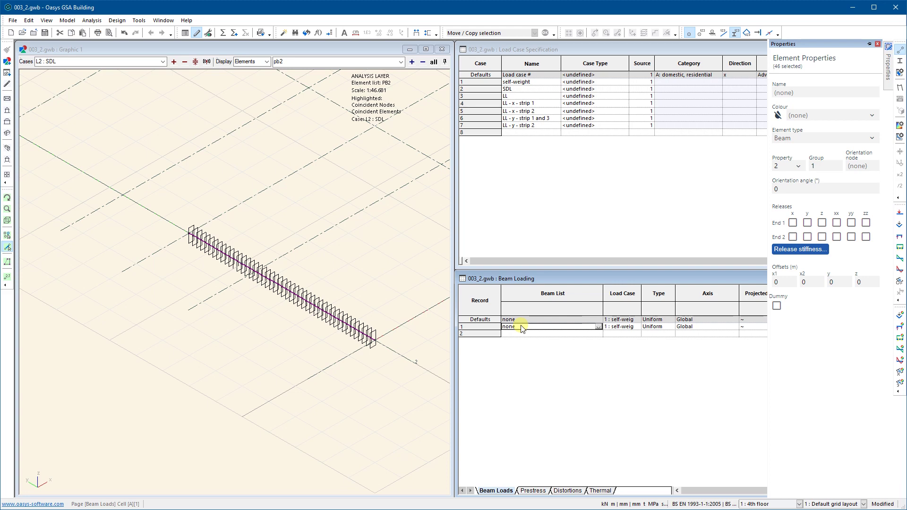
{"action": "type", "text": "pb2"}
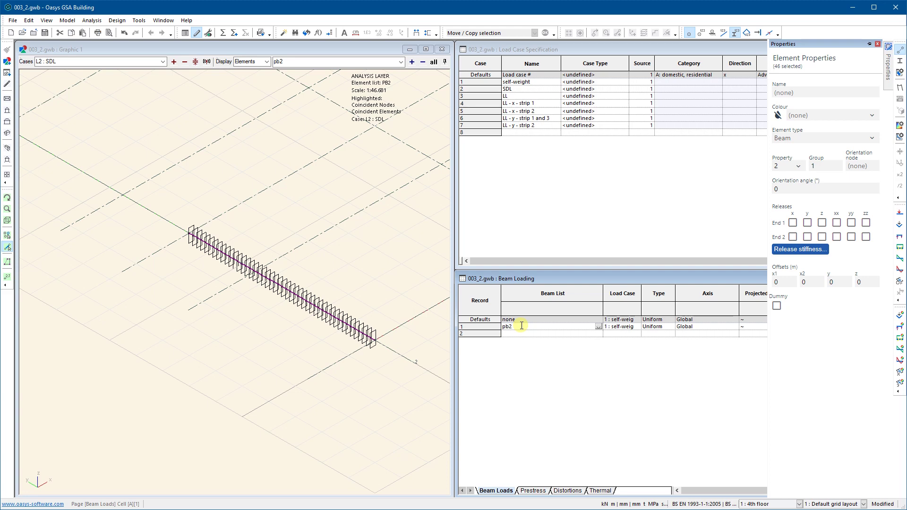
{"action": "key", "text": "Return"}
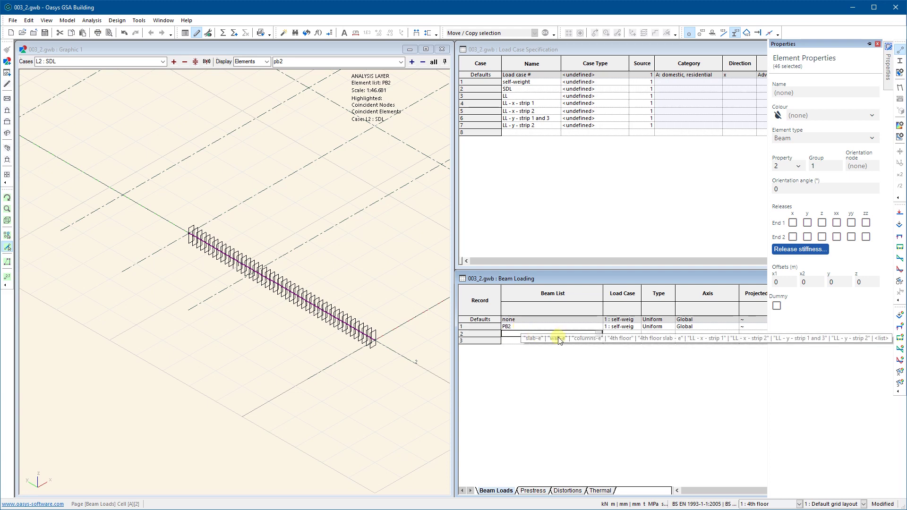
Check the load cases available for the PB2 beam load record and collapse the Properties pane.
{"action": "left_click", "coordinate": [622, 327]}
{"action": "left_click", "coordinate": [637, 326]}
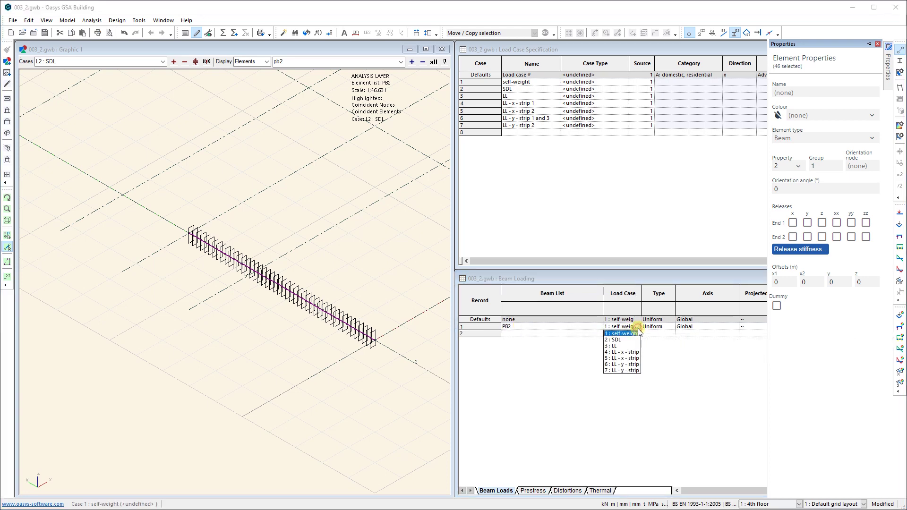
{"action": "left_click", "coordinate": [642, 275]}
{"action": "left_click", "coordinate": [869, 44]}
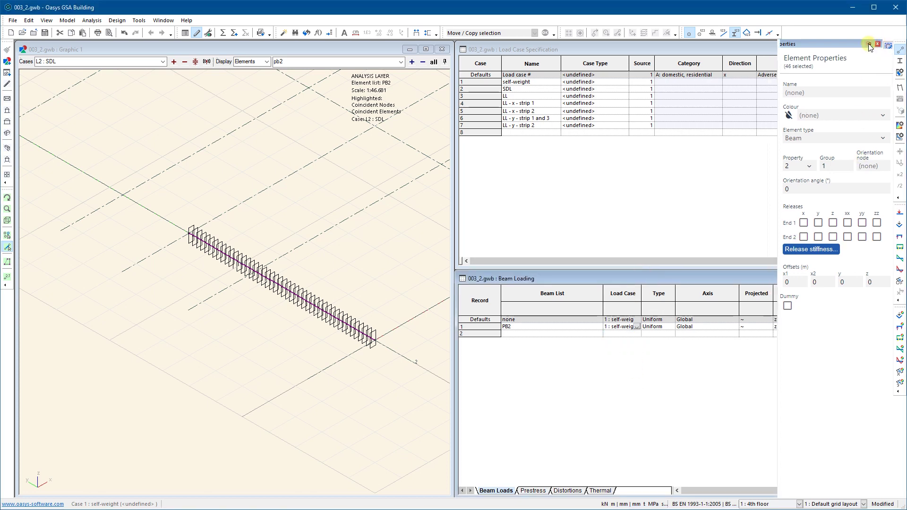
{"action": "left_click", "coordinate": [880, 44]}
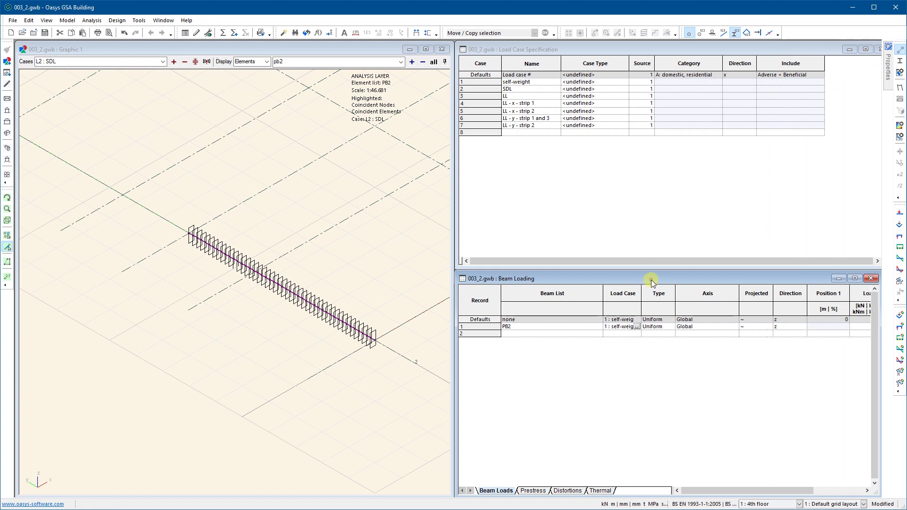
{"action": "left_click", "coordinate": [636, 327]}
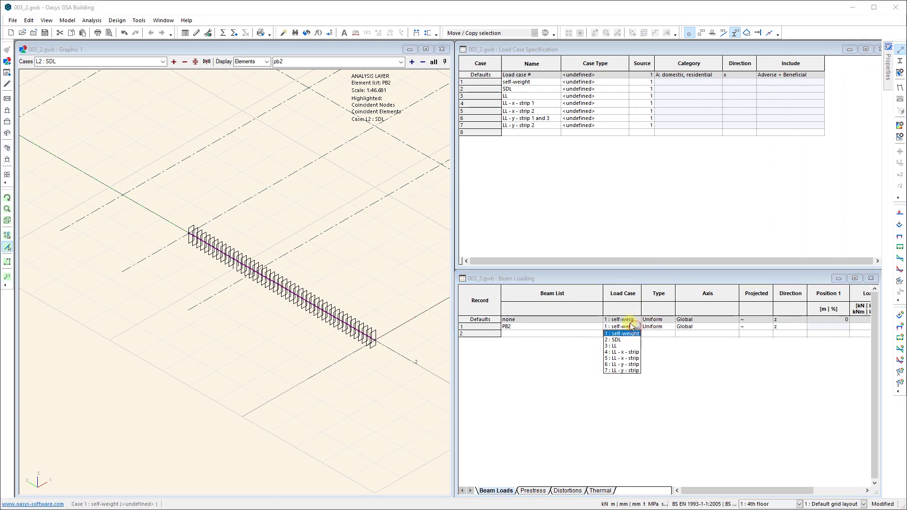
Add load case 8 named "beam load" to the Load Case Specification table.
{"action": "left_click", "coordinate": [524, 132]}
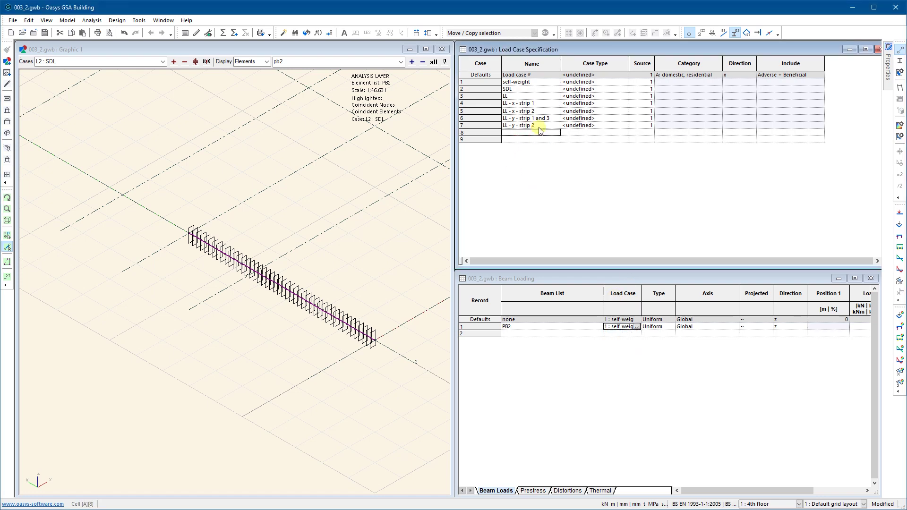
{"action": "type", "text": "beam load"}
{"action": "key", "text": "Return"}
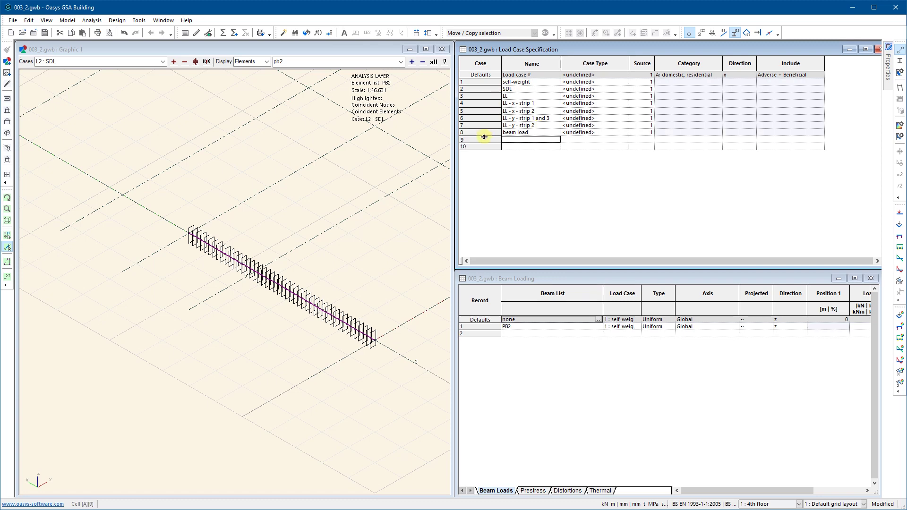
Assign load case 8, beam load, to the PB2 beam load record.
{"action": "left_click", "coordinate": [622, 327]}
{"action": "left_click", "coordinate": [636, 327]}
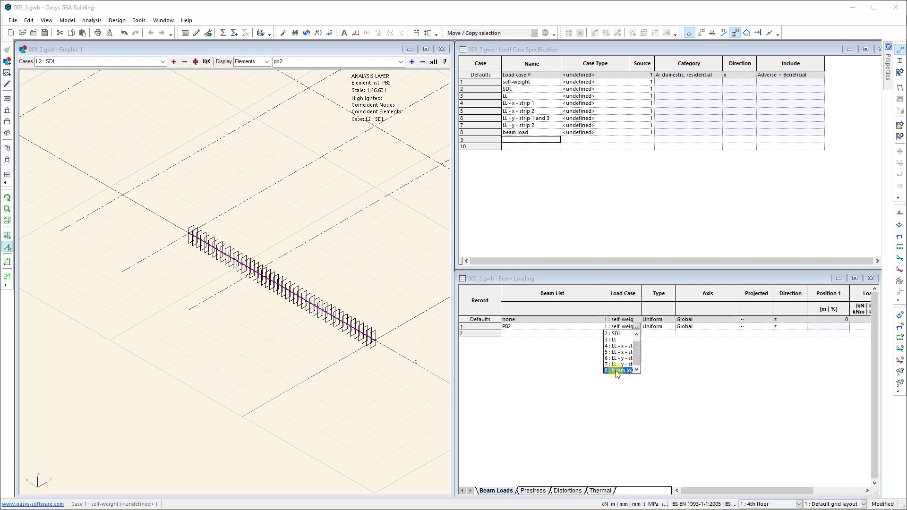
{"action": "left_click", "coordinate": [616, 370]}
Reposition and widen the Beam Loading window so that all its columns up to Name fit.
{"action": "left_click", "coordinate": [745, 327]}
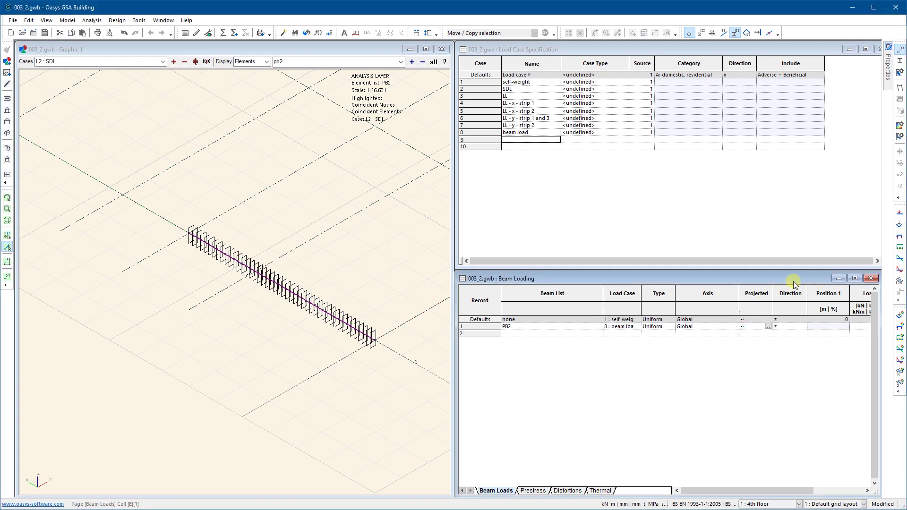
{"action": "left_click_drag", "start_coordinate": [793, 281], "coordinate": [511, 267]}
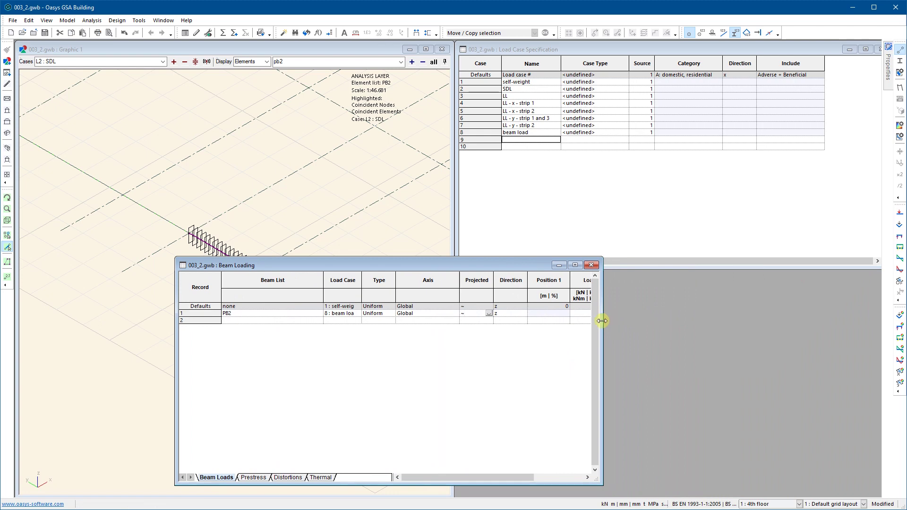
{"action": "left_click_drag", "start_coordinate": [602, 321], "coordinate": [822, 321]}
{"action": "left_click_drag", "start_coordinate": [660, 265], "coordinate": [629, 277]}
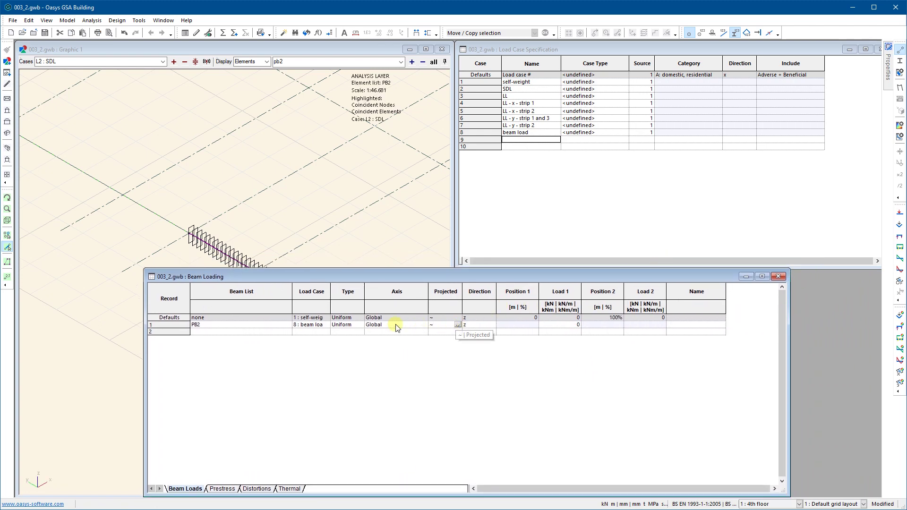
Keep the PB2 record's load type as Uniform, set its Load 1 value to -20 kN/m, and close the beam loading table.
{"action": "left_click", "coordinate": [358, 326]}
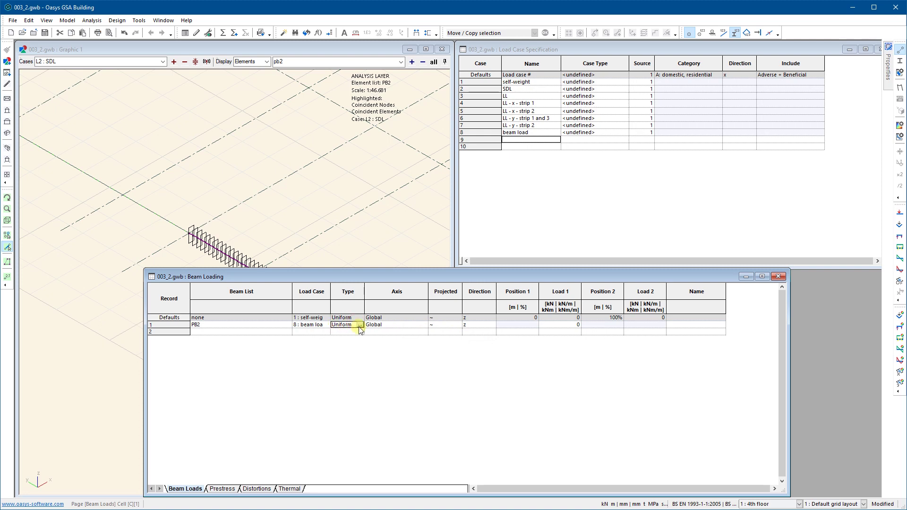
{"action": "left_click", "coordinate": [360, 325]}
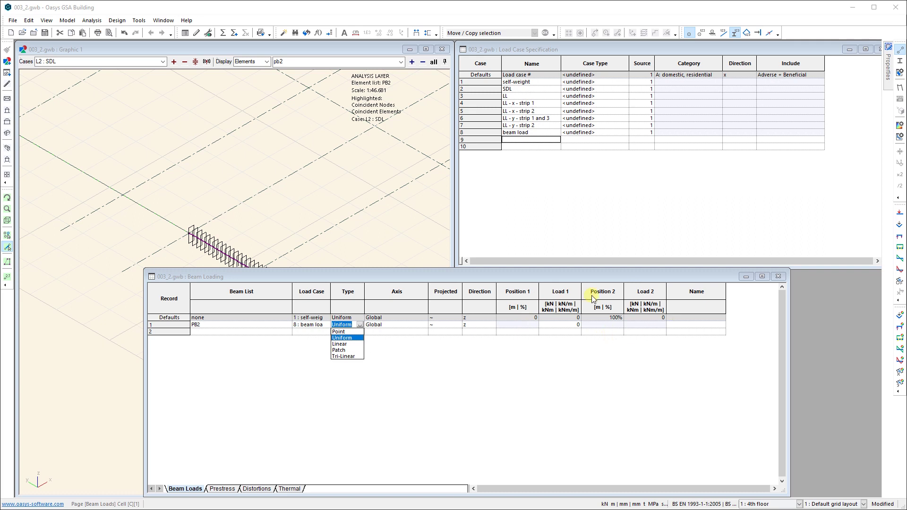
{"action": "left_click", "coordinate": [440, 275]}
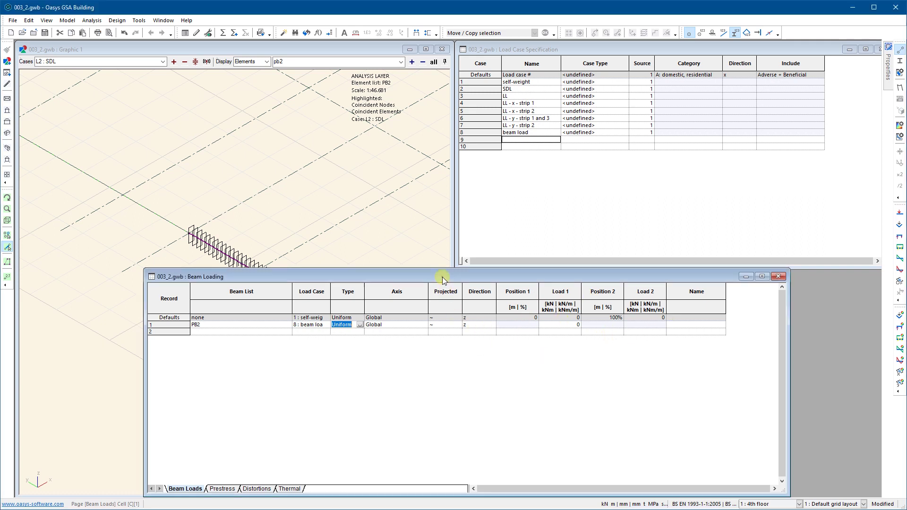
{"action": "left_click", "coordinate": [344, 332]}
{"action": "left_click", "coordinate": [550, 327]}
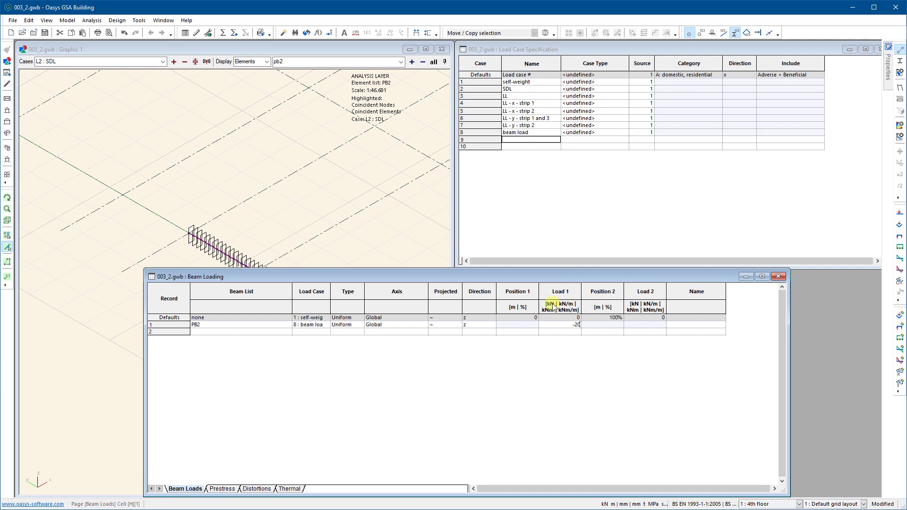
{"action": "left_click", "coordinate": [570, 332]}
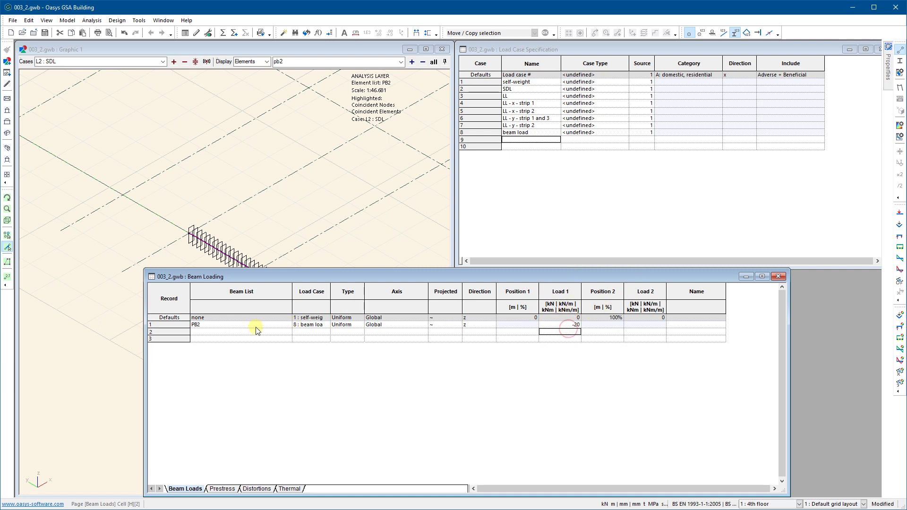
{"action": "left_click", "coordinate": [781, 277]}
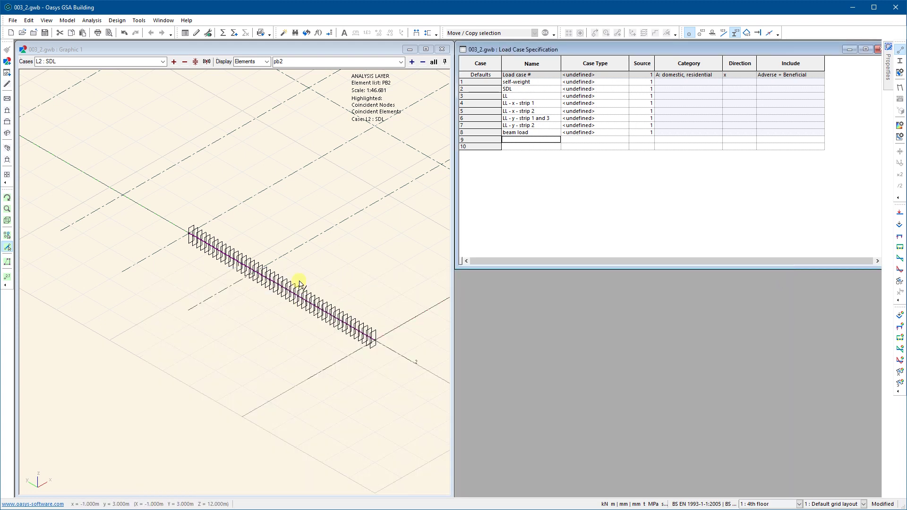
Turn on the load display in the graphic view and show case L8 : beam load.
{"action": "left_click", "coordinate": [310, 224]}
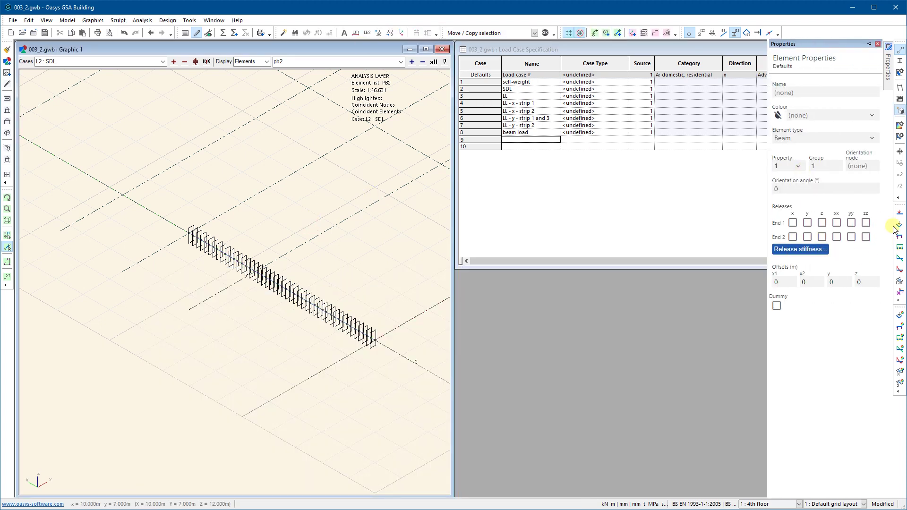
{"action": "left_click", "coordinate": [899, 214]}
{"action": "left_click", "coordinate": [899, 213]}
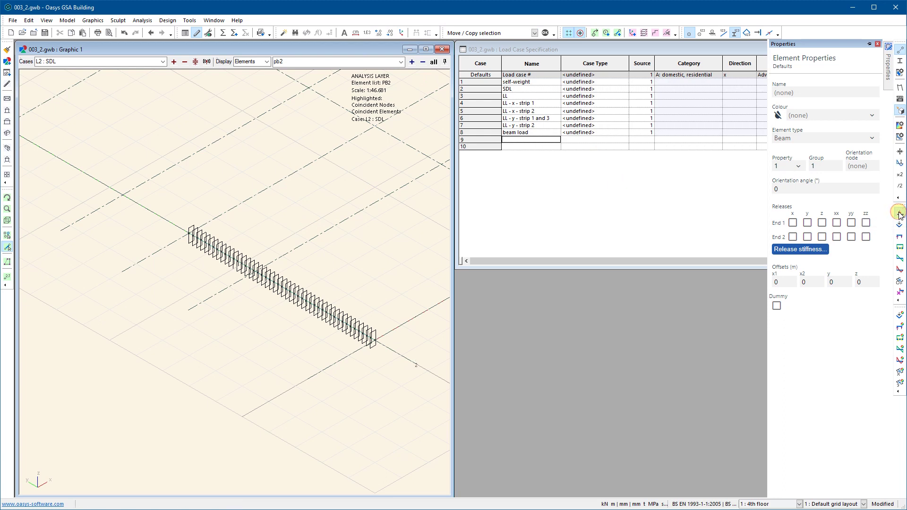
{"action": "left_click", "coordinate": [161, 61]}
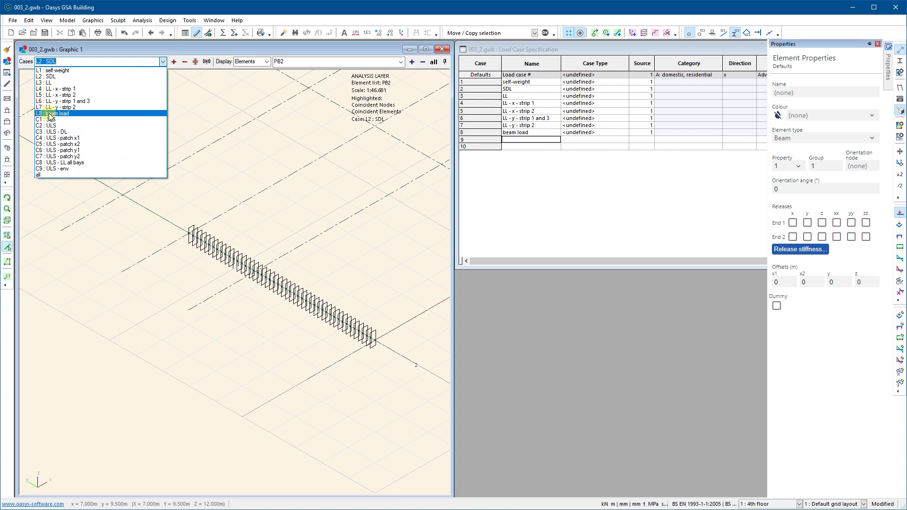
{"action": "left_click", "coordinate": [73, 52]}
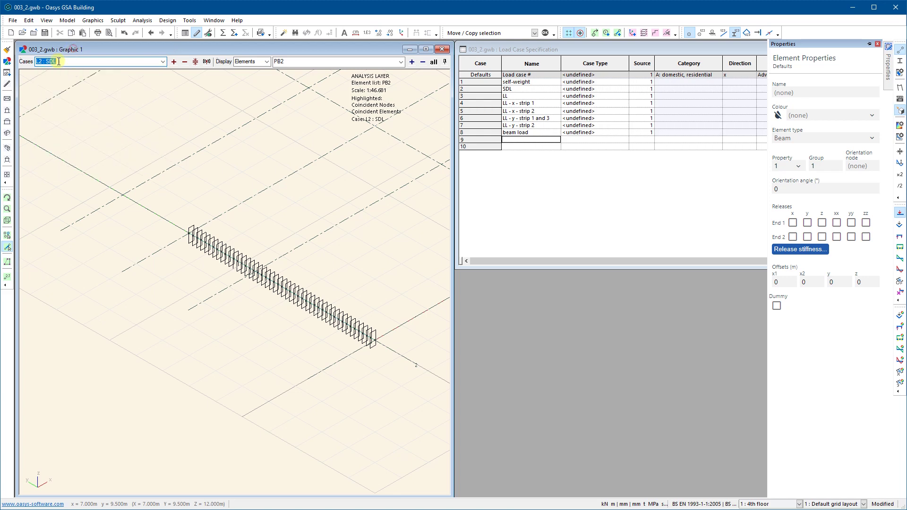
{"action": "left_click", "coordinate": [165, 62]}
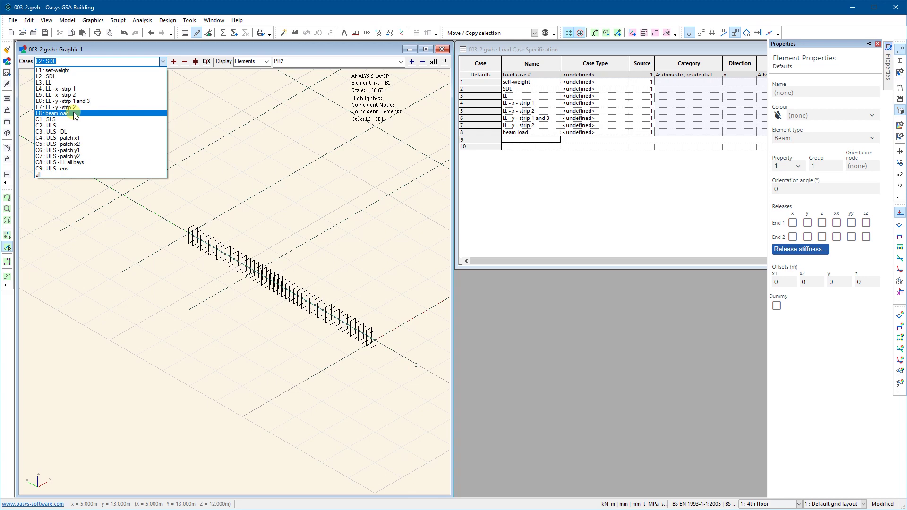
{"action": "left_click", "coordinate": [73, 112]}
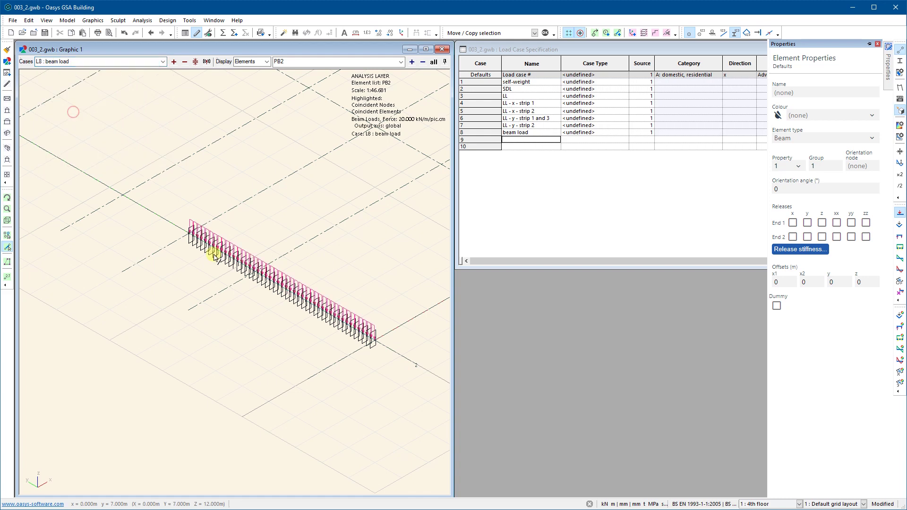
Label the beam loads along the entire PB2 beam with their values.
{"action": "scroll", "coordinate": [269, 297], "scroll_direction": "up", "scroll_amount": 3}
{"action": "scroll", "coordinate": [258, 272], "scroll_direction": "down", "scroll_amount": 4}
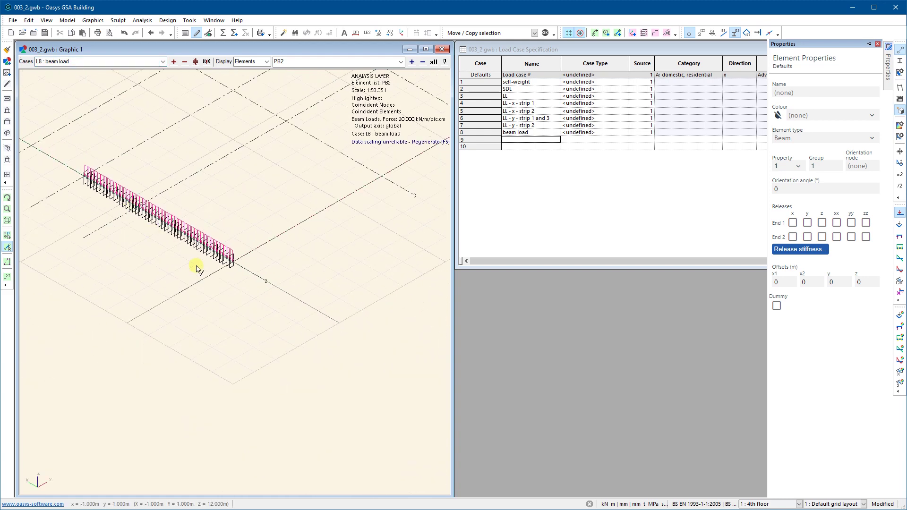
{"action": "left_click", "coordinate": [8, 277]}
{"action": "left_click_drag", "start_coordinate": [299, 336], "coordinate": [71, 166]}
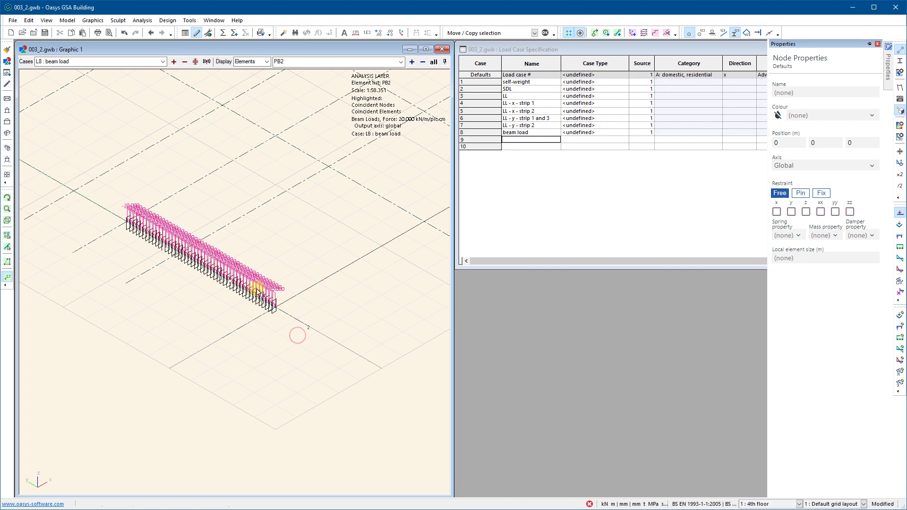
{"action": "scroll", "coordinate": [284, 302], "scroll_direction": "up", "scroll_amount": 10}
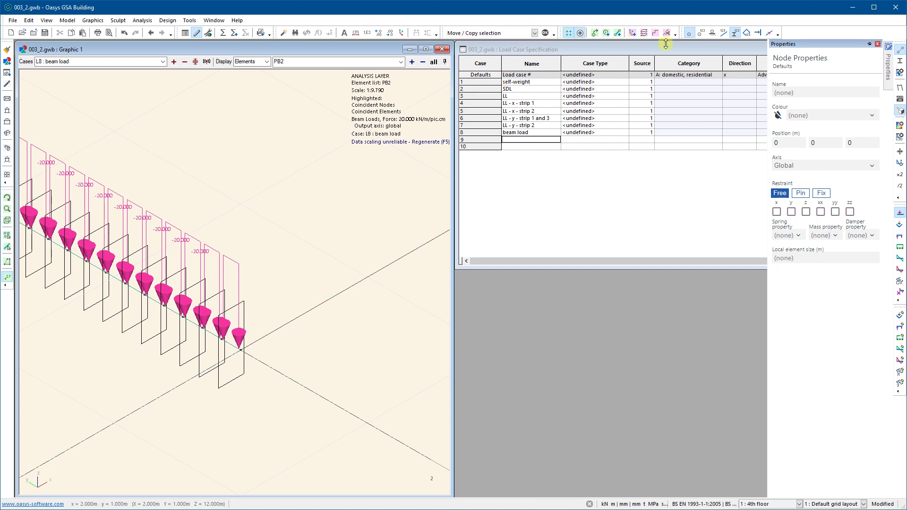
Reduce the displayed number precision to zero decimal places and check the load labels along the beam.
{"action": "left_click", "coordinate": [388, 34]}
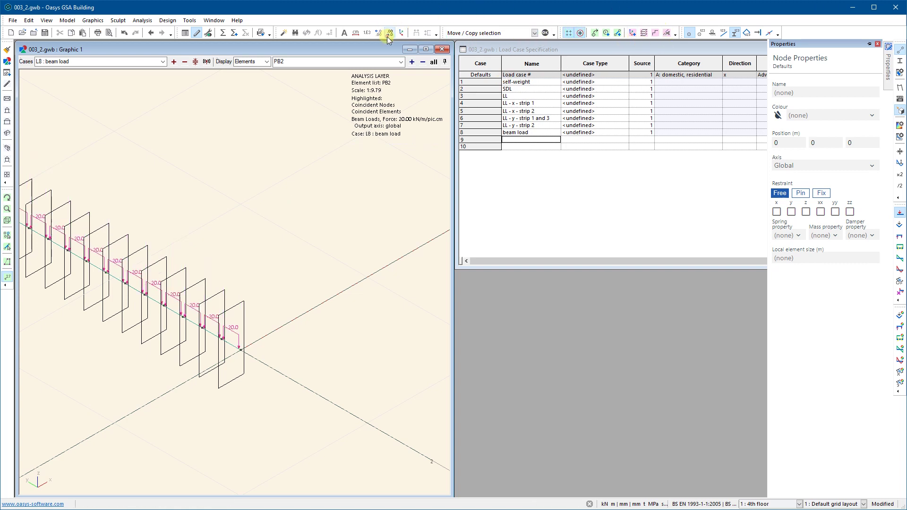
{"action": "left_click", "coordinate": [389, 34]}
{"action": "left_click", "coordinate": [389, 34]}
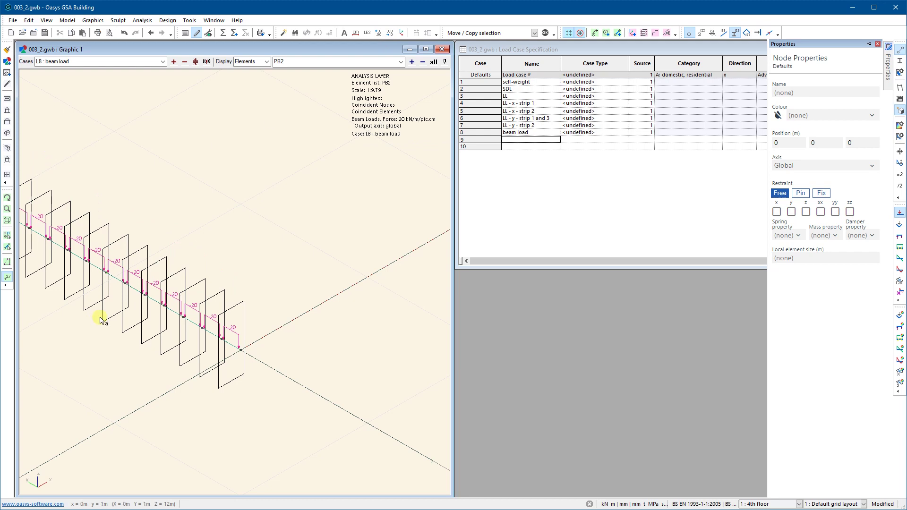
{"action": "scroll", "coordinate": [100, 320], "scroll_direction": "down", "scroll_amount": 2}
{"action": "scroll", "coordinate": [274, 319], "scroll_direction": "down", "scroll_amount": 2}
{"action": "scroll", "coordinate": [267, 314], "scroll_direction": "down", "scroll_amount": 2}
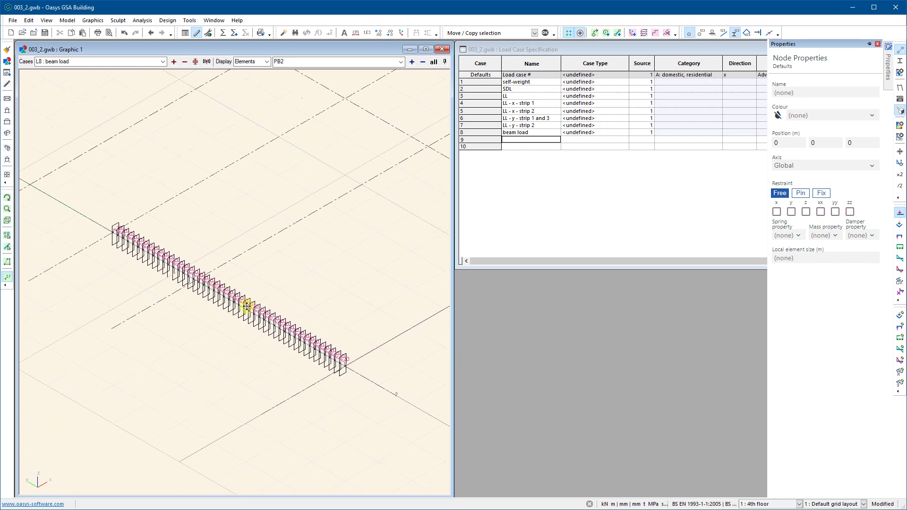
{"action": "scroll", "coordinate": [350, 371], "scroll_direction": "up", "scroll_amount": 3}
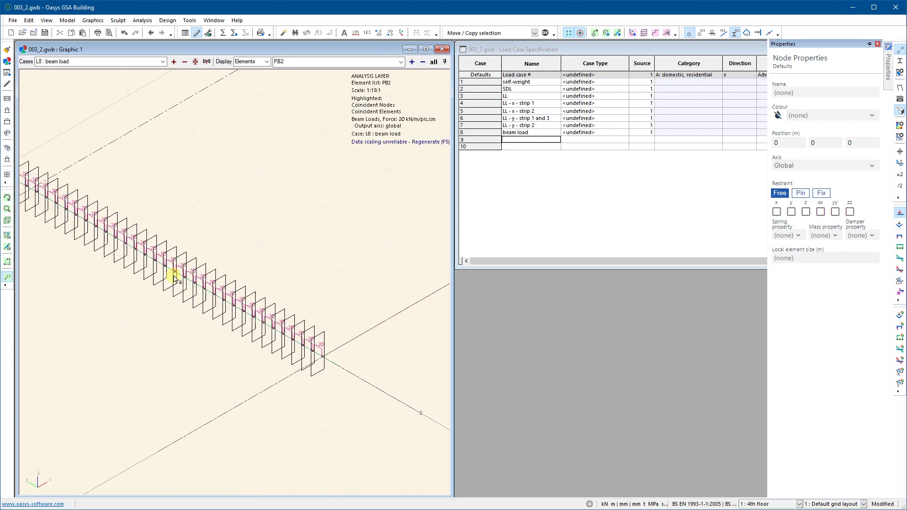
{"action": "scroll", "coordinate": [175, 278], "scroll_direction": "down", "scroll_amount": 2}
{"action": "scroll", "coordinate": [266, 265], "scroll_direction": "down", "scroll_amount": 1}
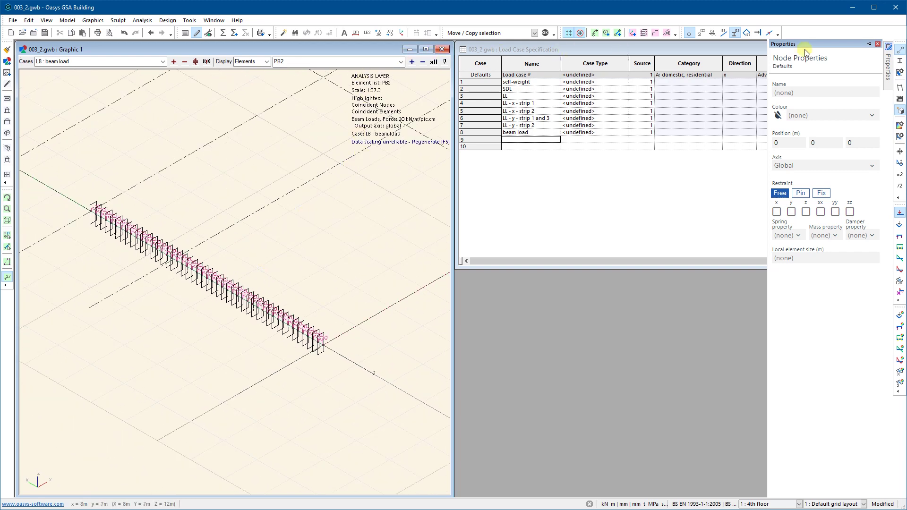
Close the Properties pane, open the Combination Cases table and place it beside the graphic view.
{"action": "left_click", "coordinate": [877, 44]}
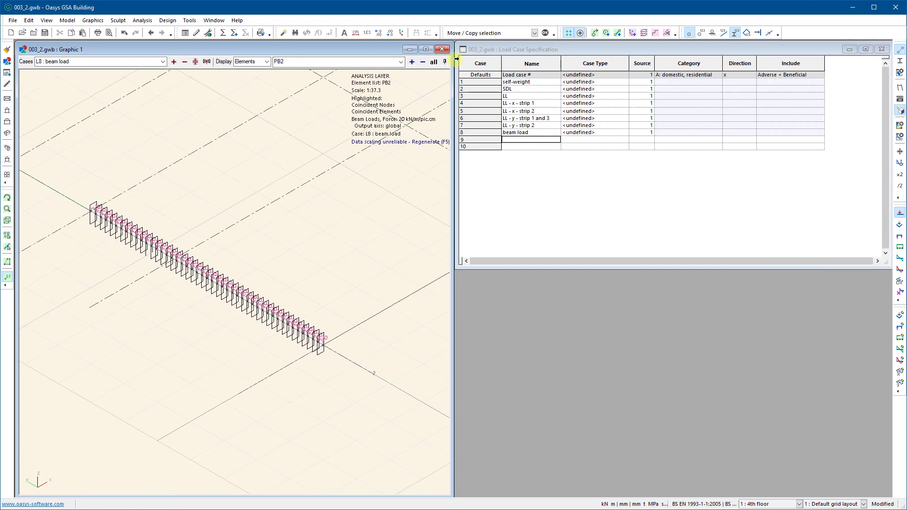
{"action": "left_click", "coordinate": [67, 20]}
{"action": "mouse_move", "coordinate": [76, 34]}
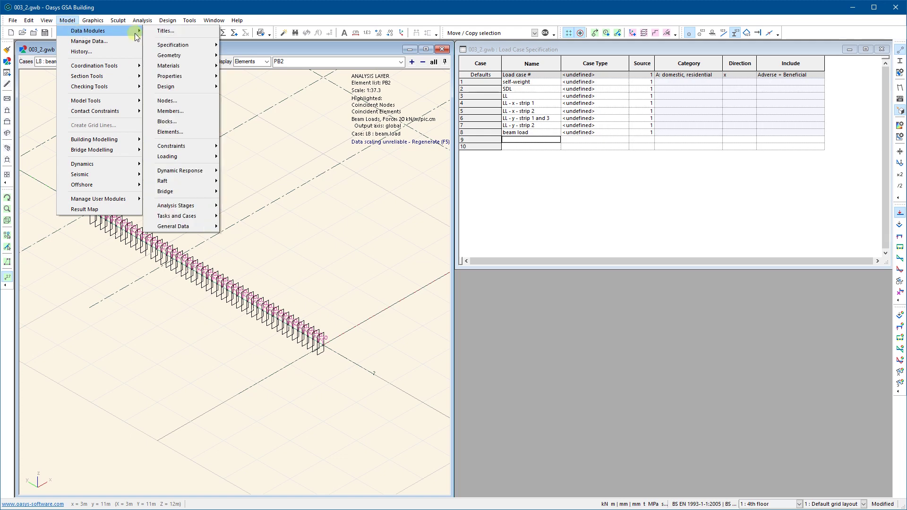
{"action": "mouse_move", "coordinate": [188, 156]}
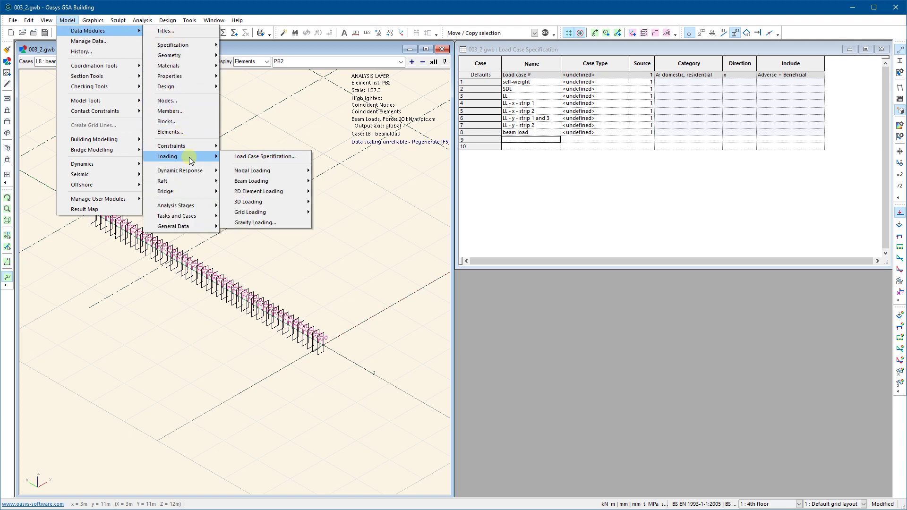
{"action": "mouse_move", "coordinate": [192, 217]}
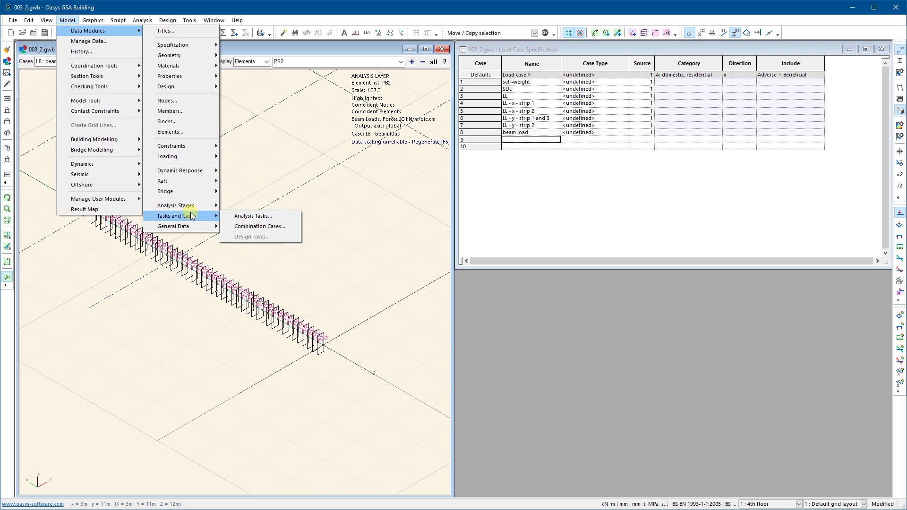
{"action": "left_click", "coordinate": [263, 227]}
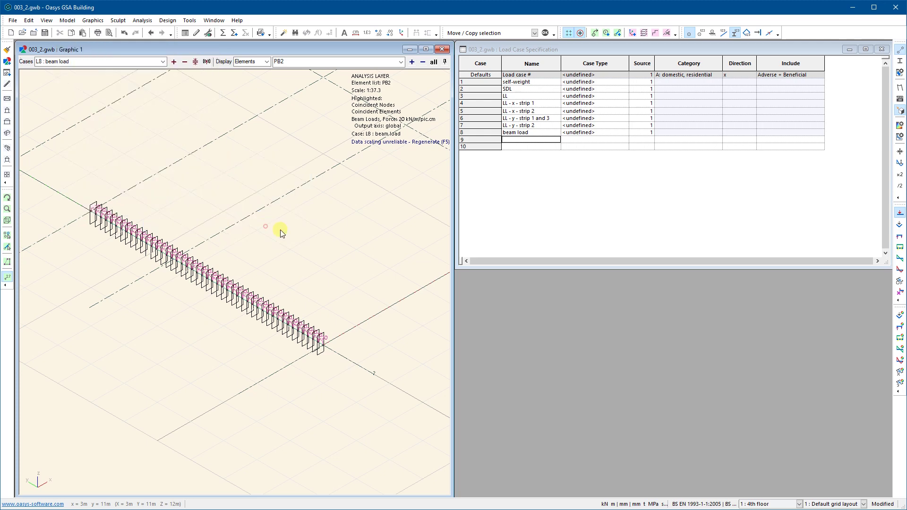
{"action": "left_click_drag", "start_coordinate": [298, 62], "coordinate": [742, 195]}
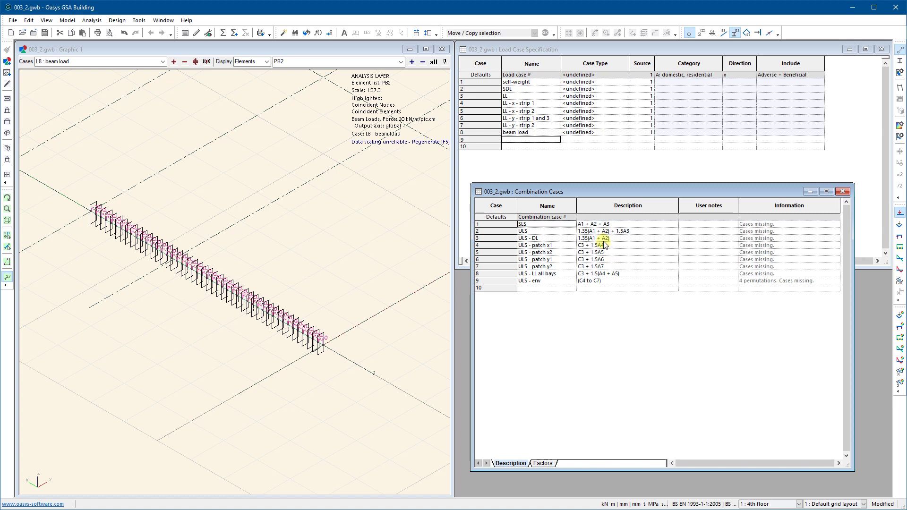
Add A8 to the SLS combination and, inside the 1.35 bracket, to the ULS and ULS - DL combinations.
{"action": "left_click", "coordinate": [611, 224]}
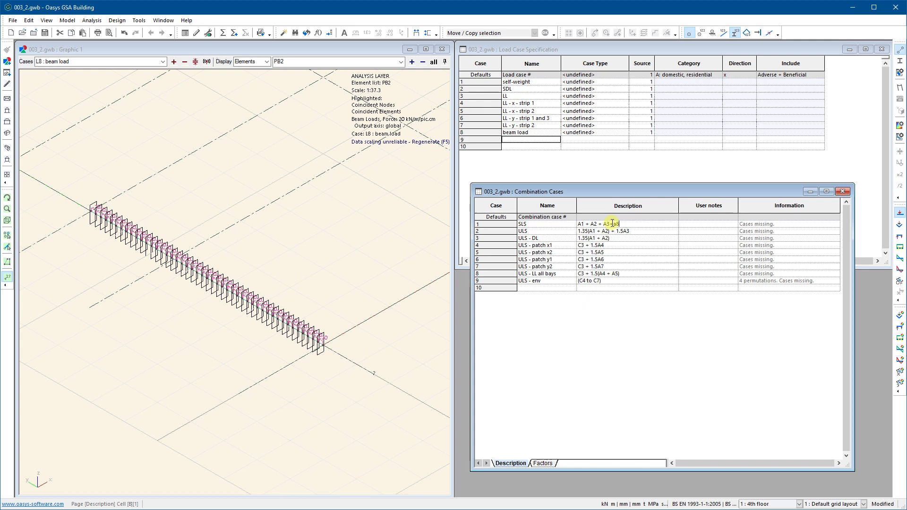
{"action": "key", "text": "Tab"}
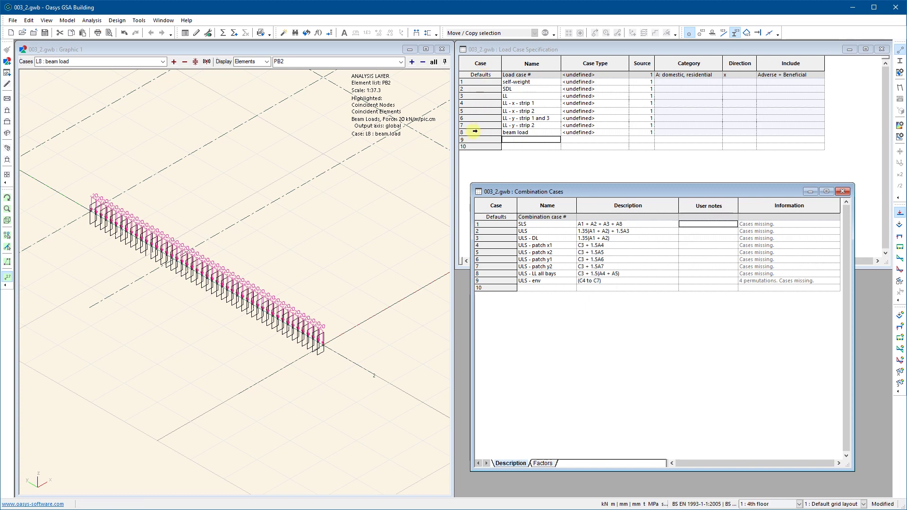
{"action": "left_click", "coordinate": [606, 232]}
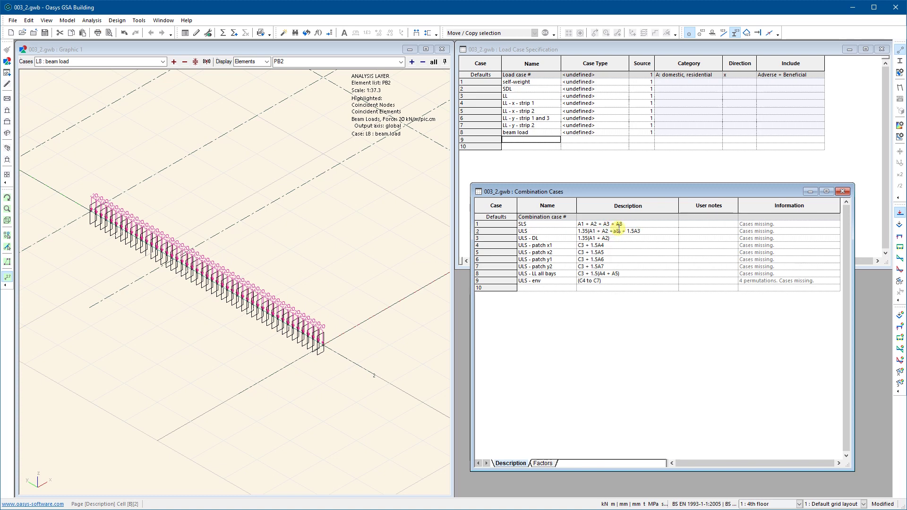
{"action": "type", "text": "+ a8"}
{"action": "key", "text": "Return"}
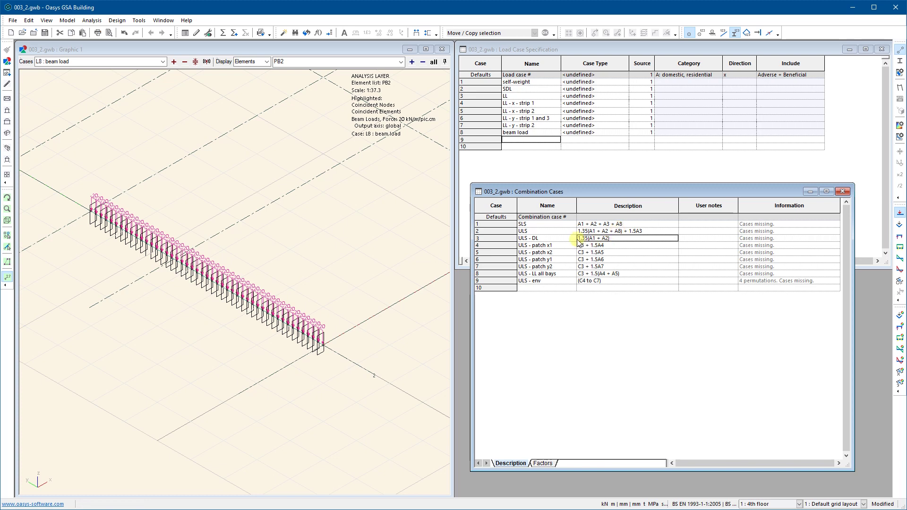
{"action": "left_click", "coordinate": [594, 238]}
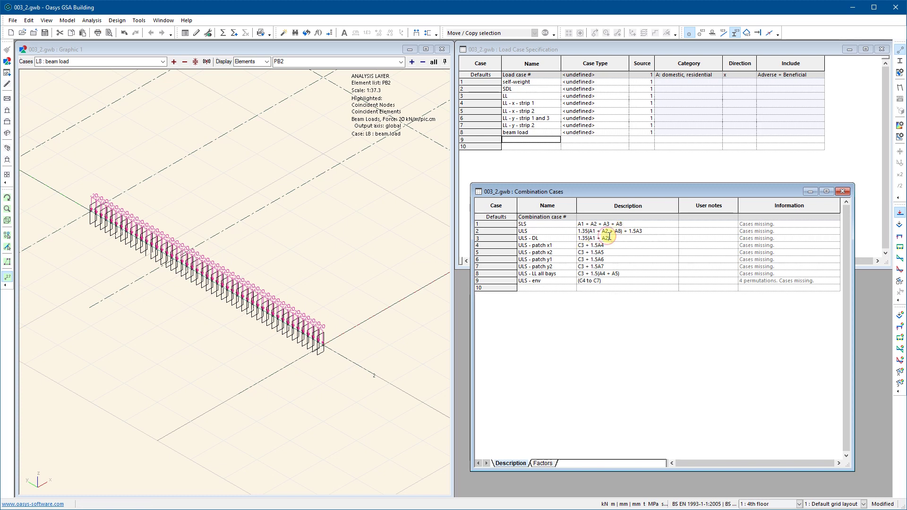
{"action": "key", "text": "Tab"}
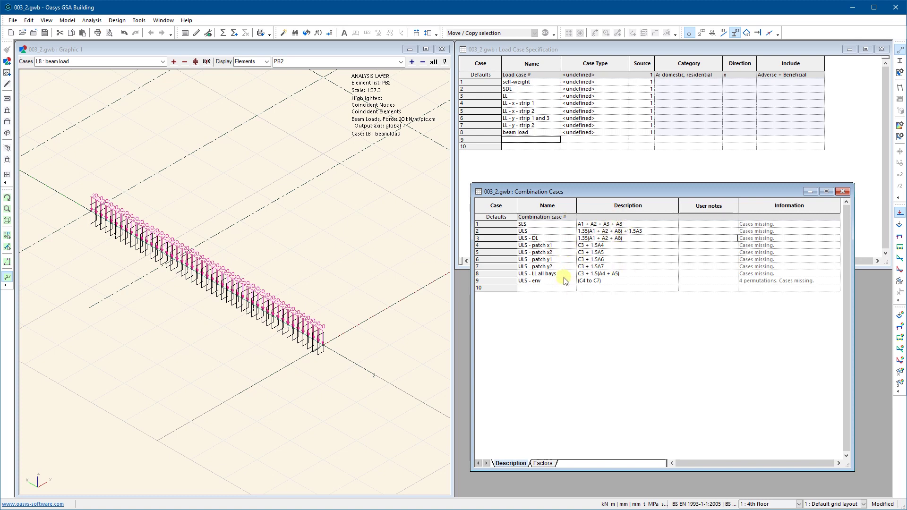
Close the Combination Cases and Load Case Specification tables, maximise the graphic view and display all elements.
{"action": "left_click", "coordinate": [845, 191]}
{"action": "left_click", "coordinate": [882, 49]}
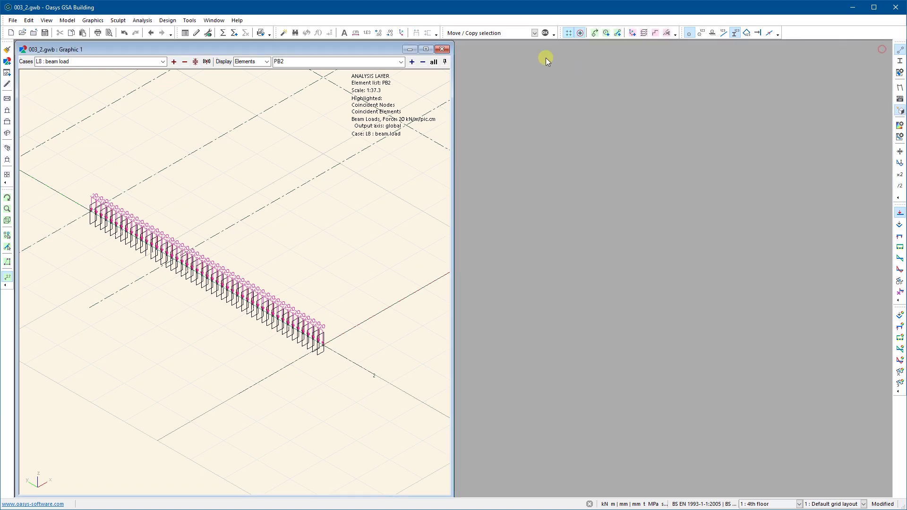
{"action": "left_click", "coordinate": [425, 50]}
{"action": "left_click", "coordinate": [875, 46]}
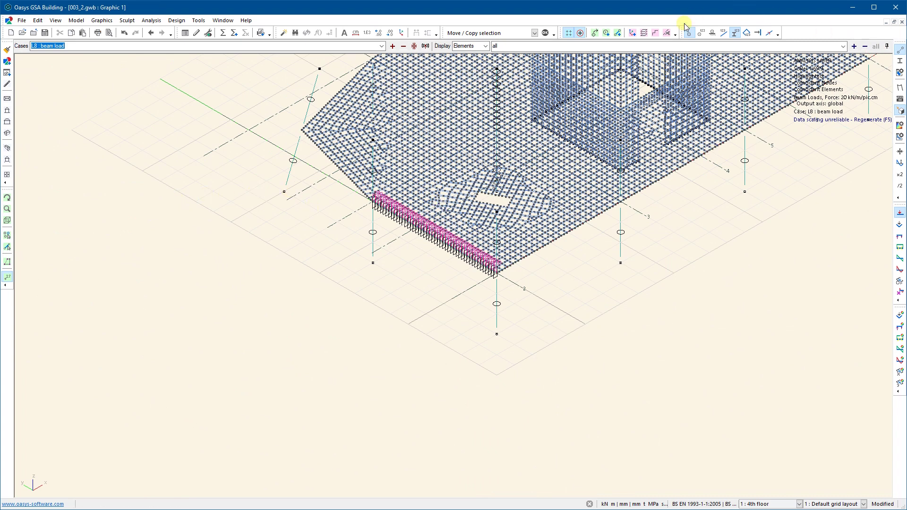
Hide the node symbols, the beam section shape symbols and the background drawing grid in the full model view.
{"action": "left_click", "coordinate": [689, 33]}
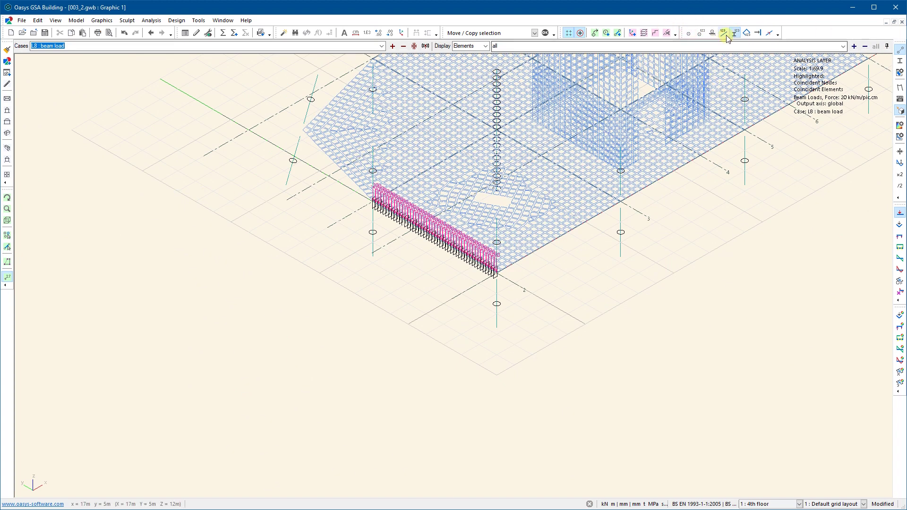
{"action": "left_click", "coordinate": [736, 33]}
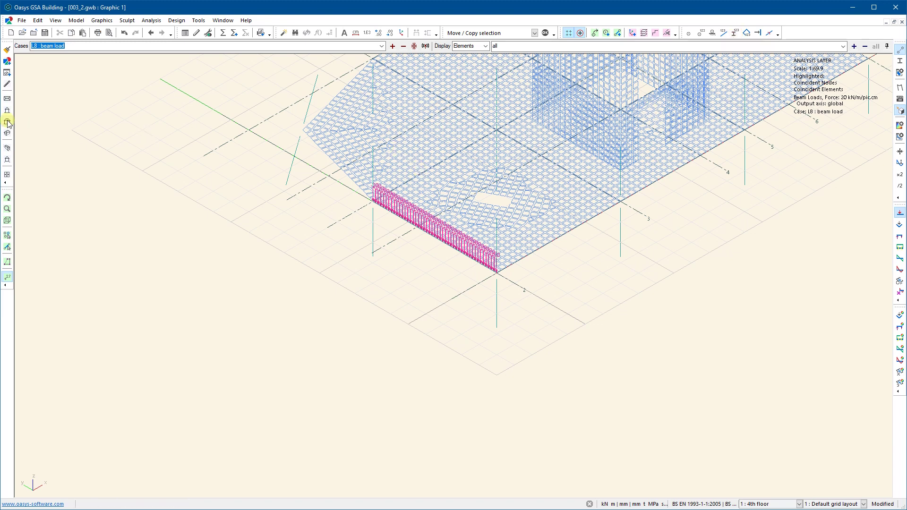
{"action": "left_click", "coordinate": [8, 174]}
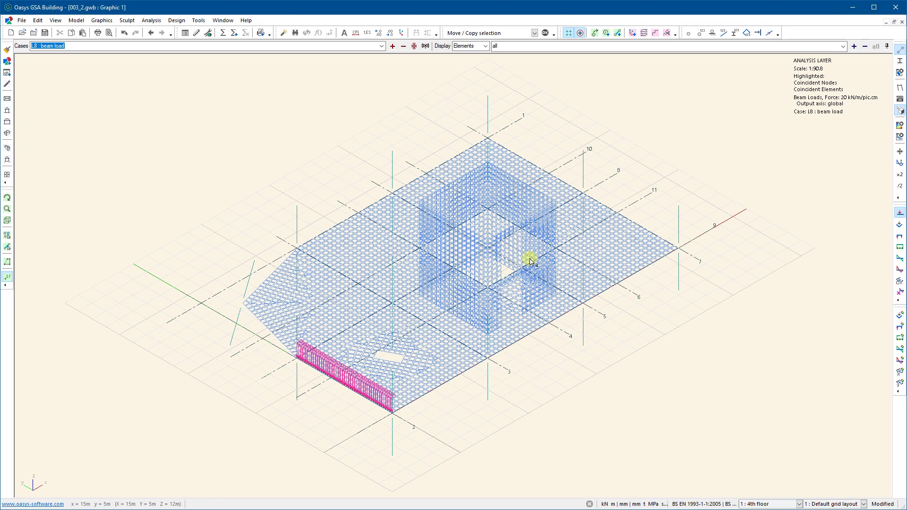
{"action": "left_click", "coordinate": [568, 33]}
{"action": "left_click", "coordinate": [569, 34]}
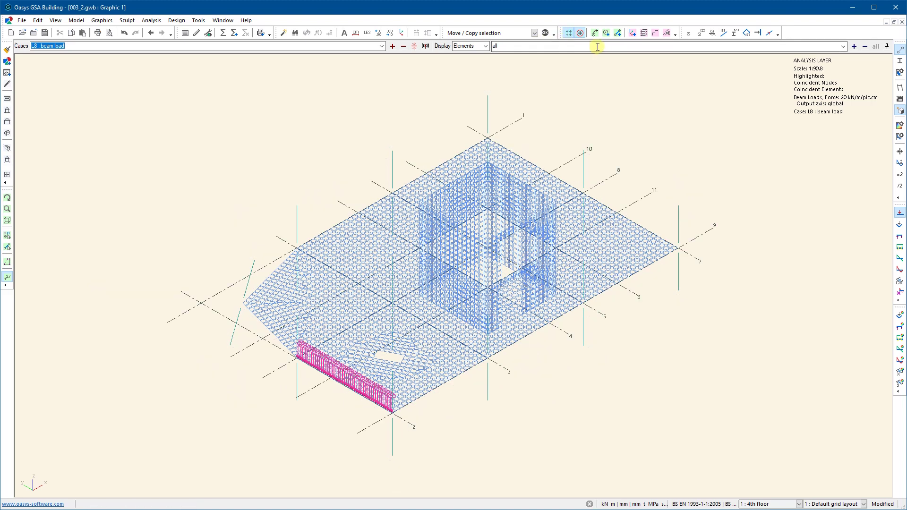
Display the beam section shape symbols and the support restraint labels on the model.
{"action": "left_click", "coordinate": [738, 34]}
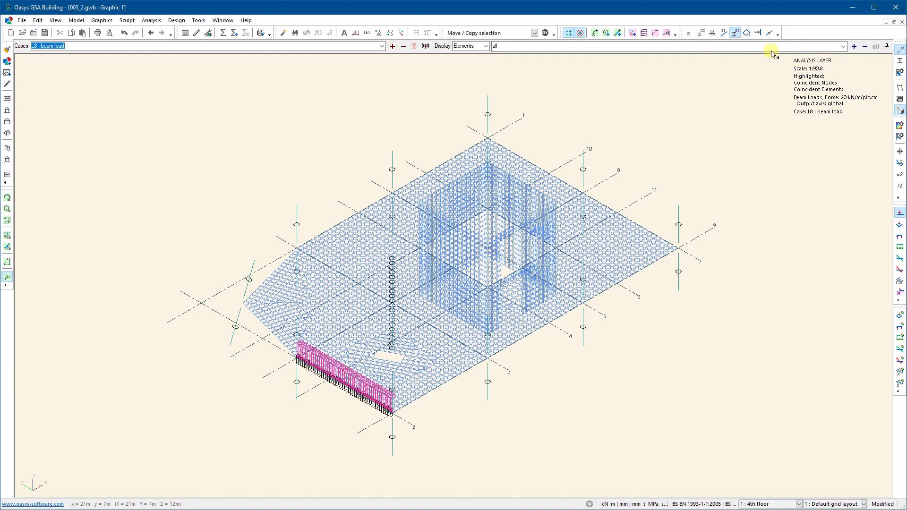
{"action": "left_click", "coordinate": [713, 33]}
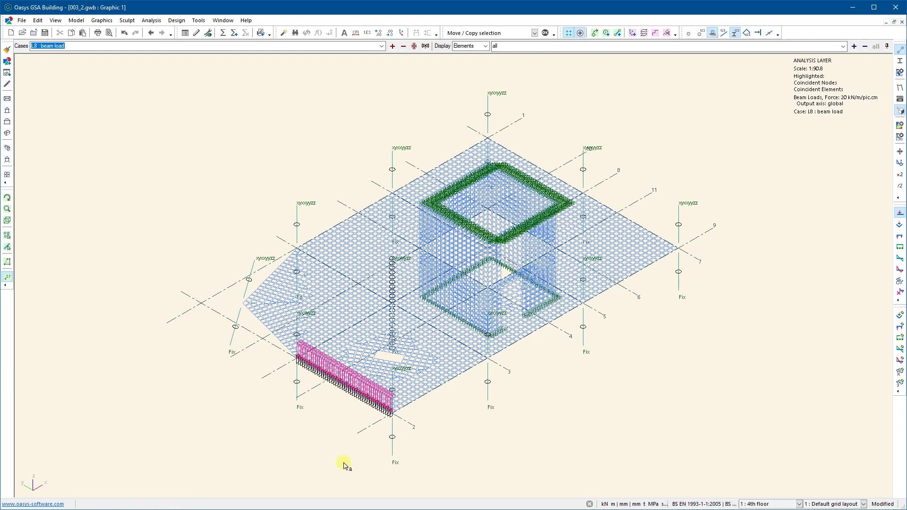
{"action": "left_click", "coordinate": [7, 198]}
{"action": "mouse_move", "coordinate": [411, 247]}
{"action": "left_mouse_down"}
{"action": "mouse_move", "coordinate": [304, 219]}
{"action": "mouse_move", "coordinate": [399, 249]}
{"action": "mouse_move", "coordinate": [402, 236]}
{"action": "mouse_move", "coordinate": [401, 246]}
{"action": "left_mouse_up"}
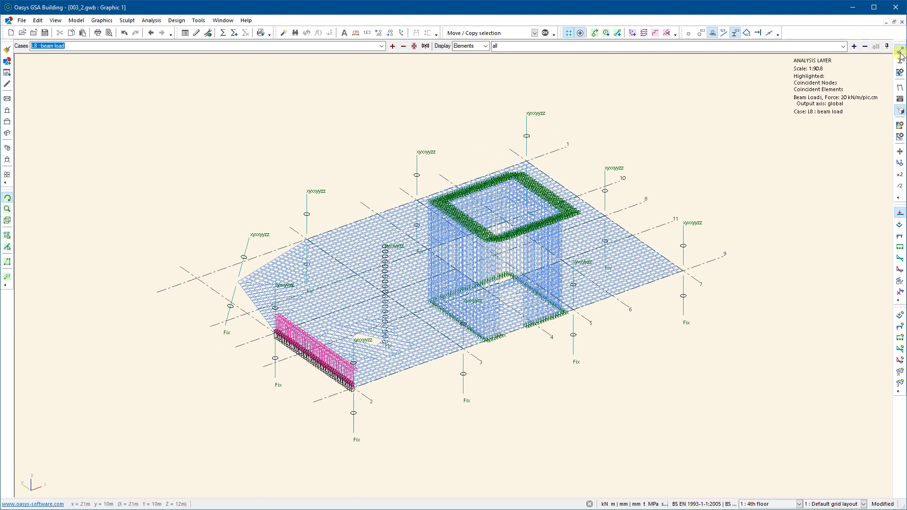
Save the model, run the static analysis, close the analysis report and save the file again.
{"action": "left_click", "coordinate": [49, 33]}
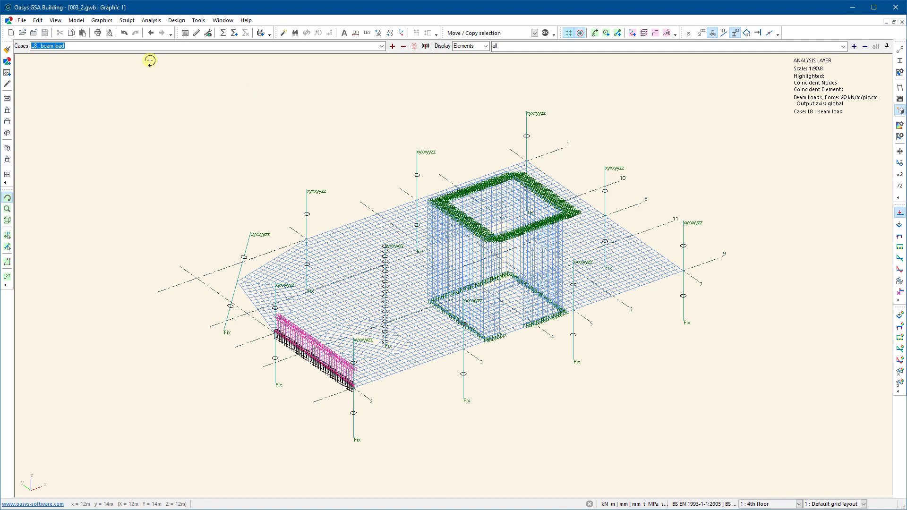
{"action": "left_click", "coordinate": [225, 34]}
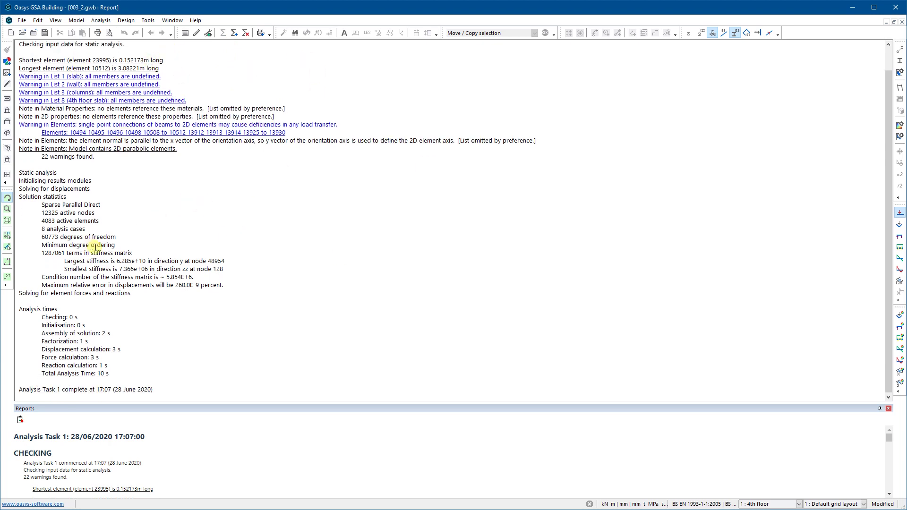
{"action": "left_click", "coordinate": [902, 22]}
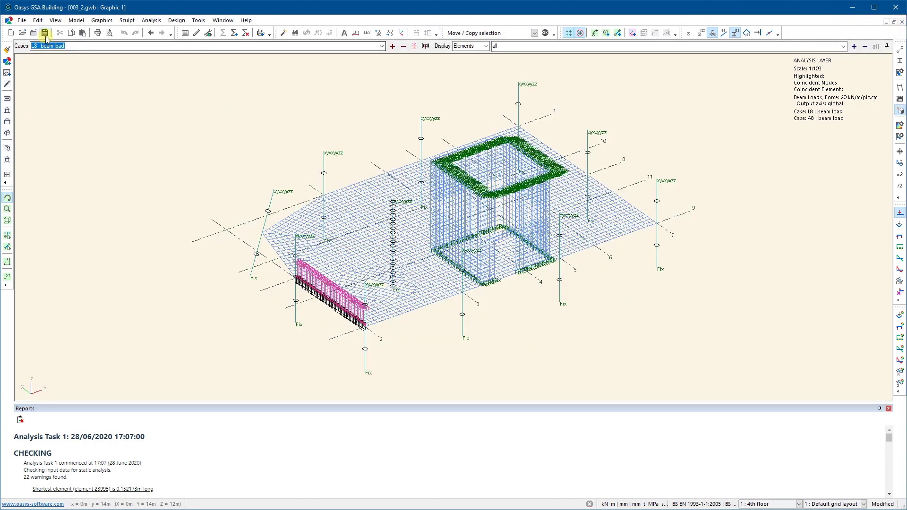
{"action": "left_click", "coordinate": [46, 34]}
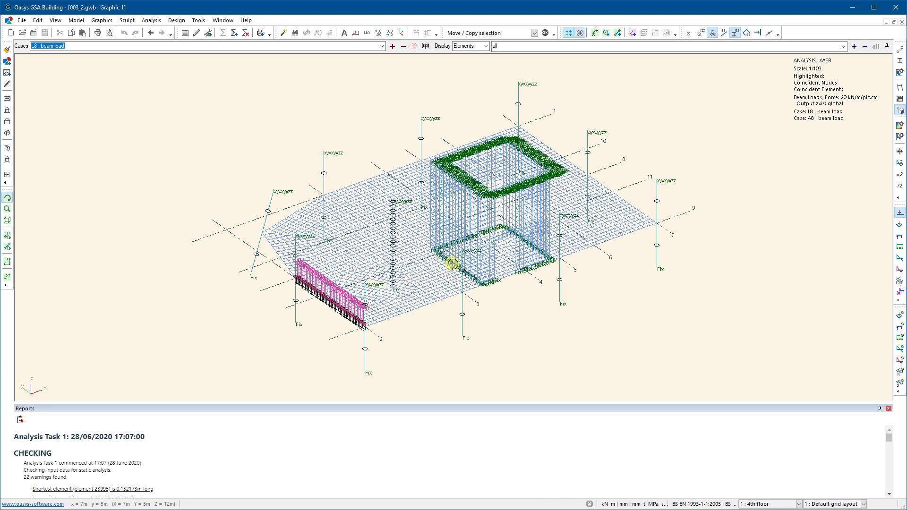
Display the deformed image of the model and switch the displayed case to 1 : self-weight.
{"action": "scroll", "coordinate": [453, 265], "scroll_direction": "up", "scroll_amount": 1}
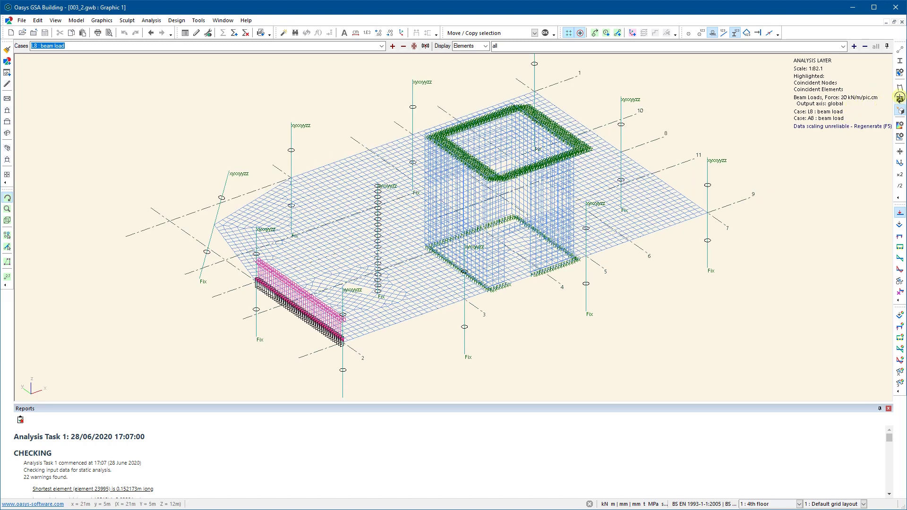
{"action": "scroll", "coordinate": [592, 137], "scroll_direction": "down", "scroll_amount": 1}
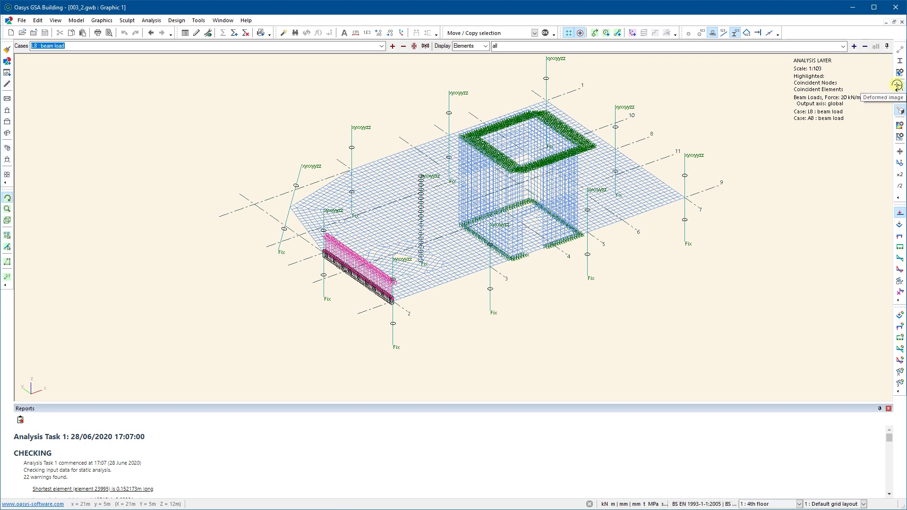
{"action": "left_click", "coordinate": [899, 87]}
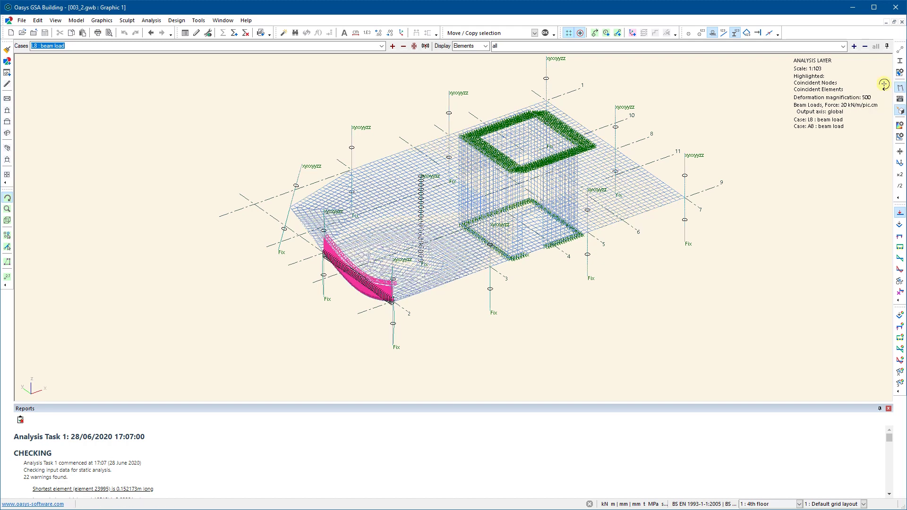
{"action": "left_click", "coordinate": [383, 46]}
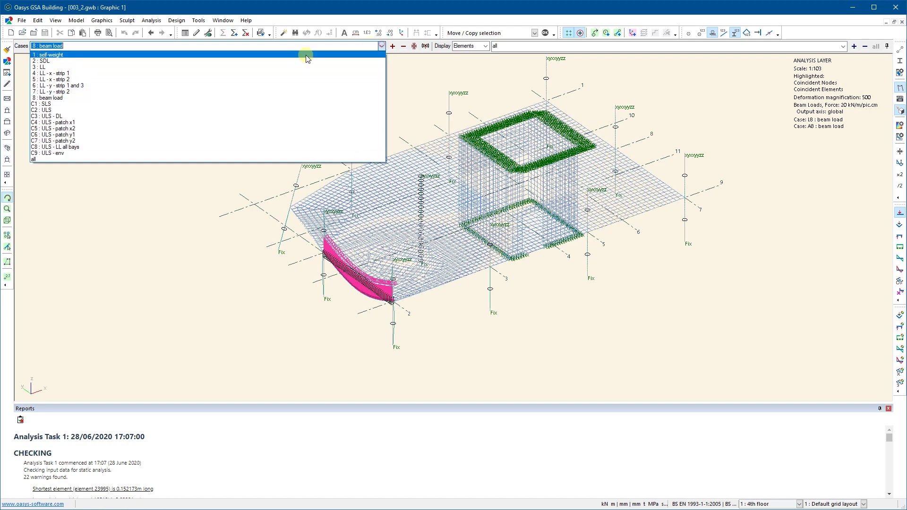
{"action": "left_click", "coordinate": [76, 55]}
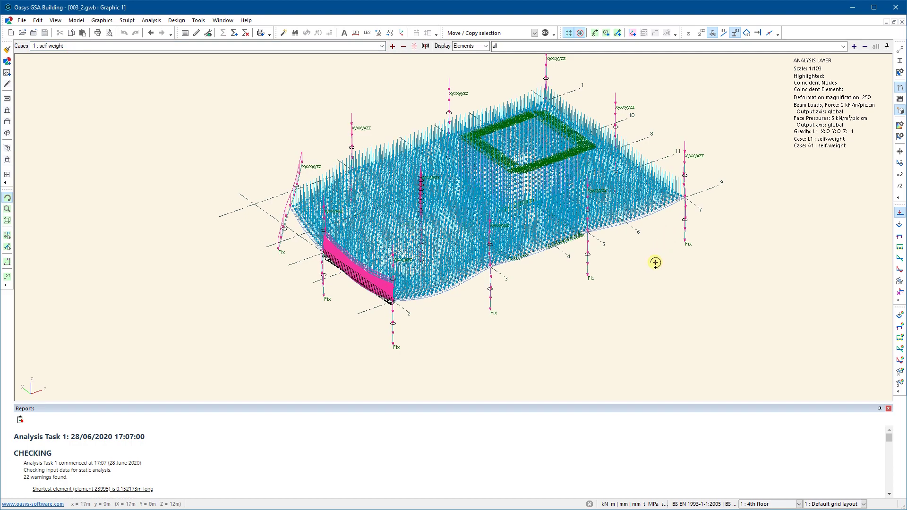
Hide the loads, render the element sections and examine the self-weight deformation of the slab, columns and PB2 edge beam.
{"action": "mouse_move", "coordinate": [656, 263]}
{"action": "left_mouse_down"}
{"action": "mouse_move", "coordinate": [618, 236]}
{"action": "mouse_move", "coordinate": [658, 256]}
{"action": "left_mouse_up"}
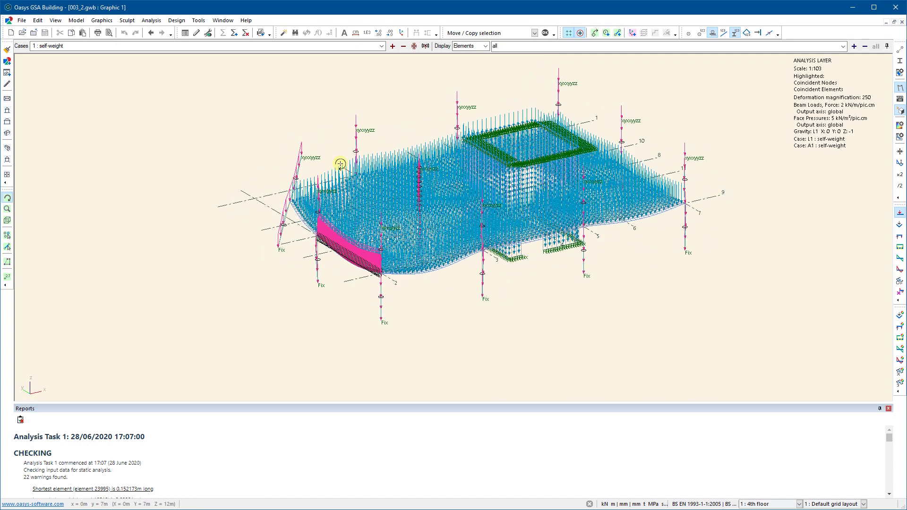
{"action": "left_click", "coordinate": [901, 214]}
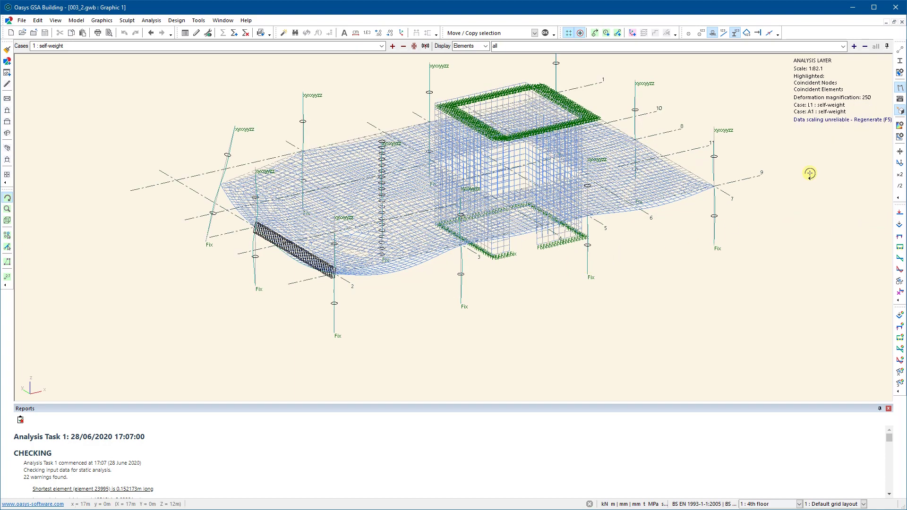
{"action": "left_click_drag", "start_coordinate": [749, 147], "coordinate": [405, 209]}
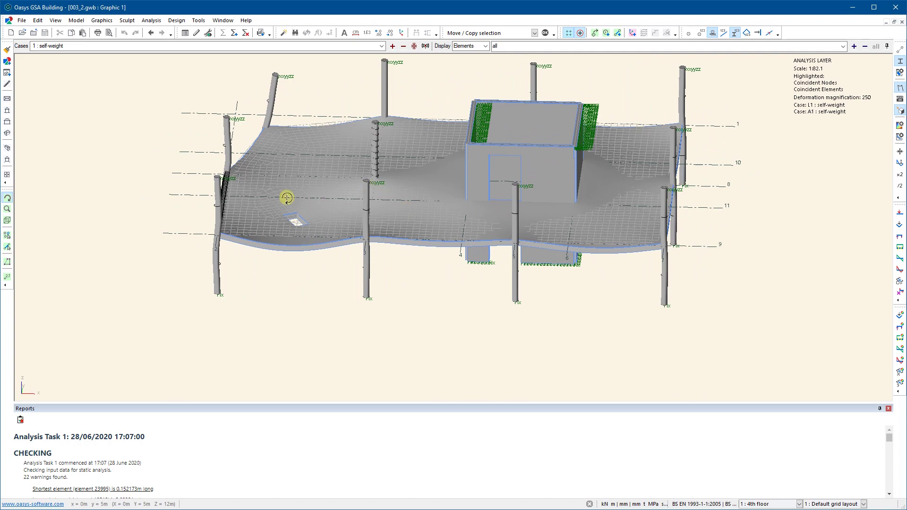
{"action": "left_click_drag", "start_coordinate": [320, 178], "coordinate": [410, 180]}
{"action": "left_click_drag", "start_coordinate": [533, 190], "coordinate": [240, 235]}
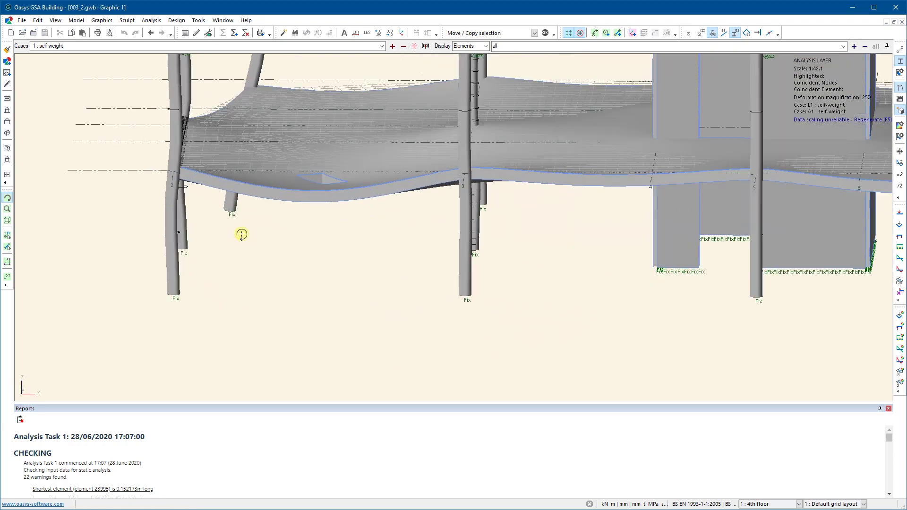
{"action": "left_click_drag", "start_coordinate": [183, 204], "coordinate": [265, 249]}
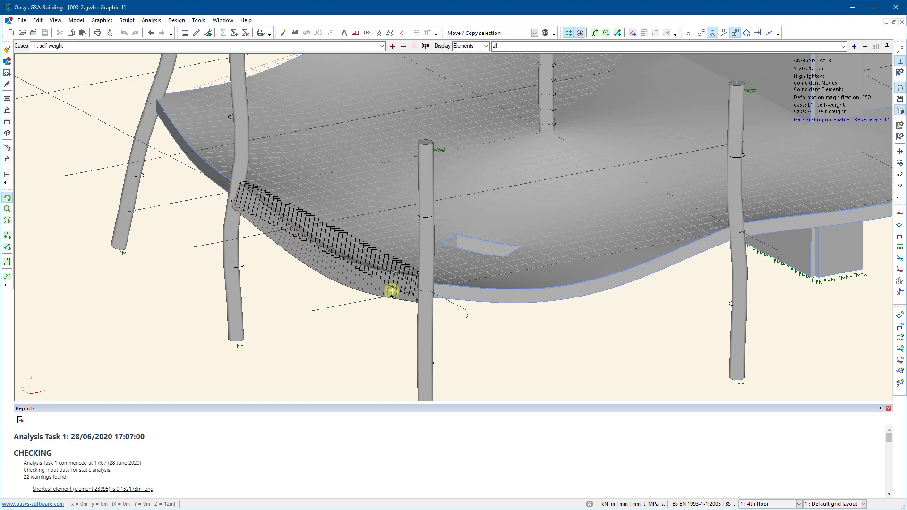
{"action": "left_click_drag", "start_coordinate": [400, 302], "coordinate": [396, 254]}
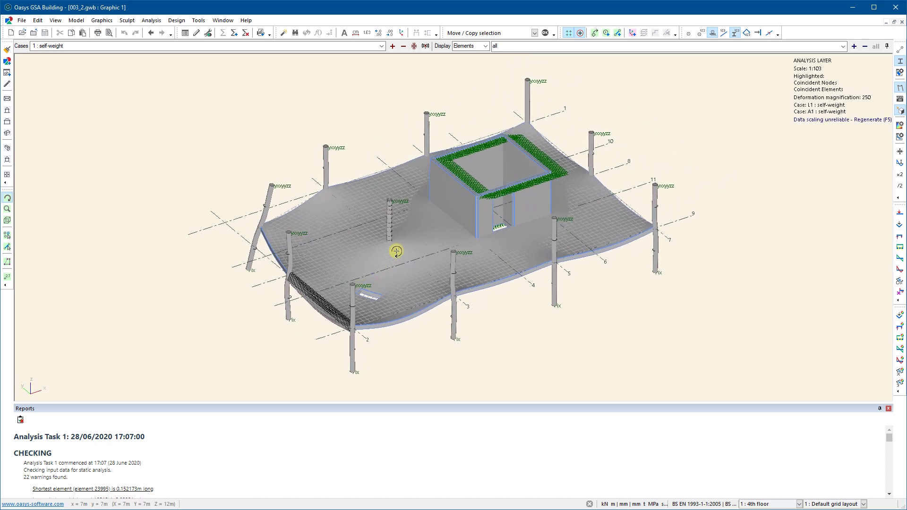
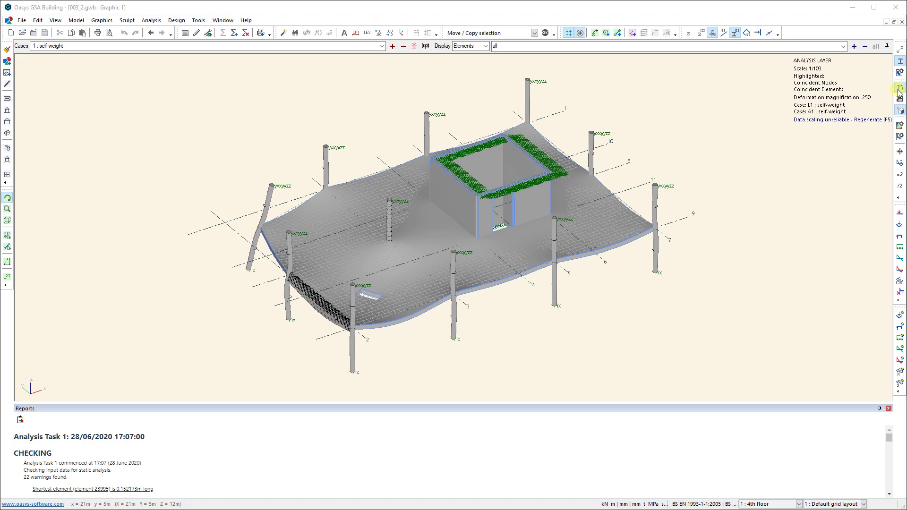
Turn off the deformed image and the section rendering to return to the undeformed mesh.
{"action": "left_click", "coordinate": [899, 90]}
{"action": "left_click", "coordinate": [900, 61]}
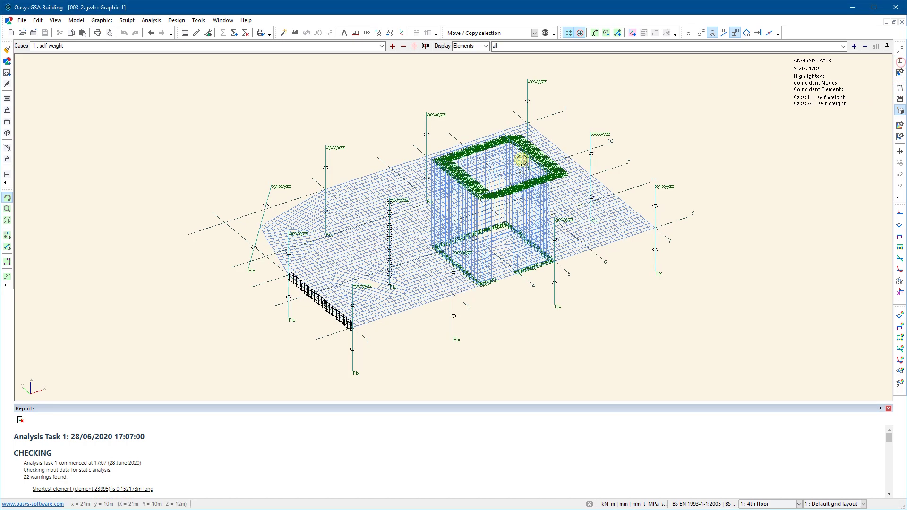
{"action": "middle_click_drag", "start_coordinate": [584, 201], "coordinate": [523, 203]}
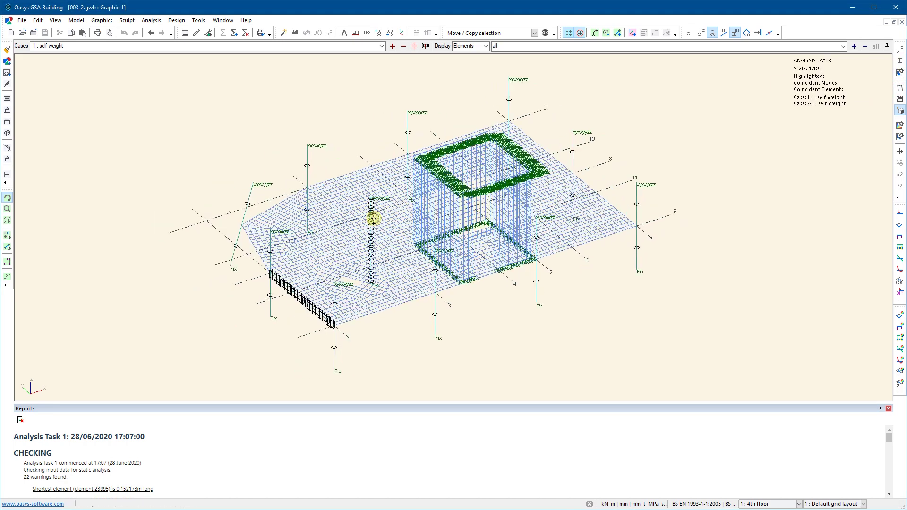
{"action": "scroll", "coordinate": [374, 219], "scroll_direction": "up", "scroll_amount": 2}
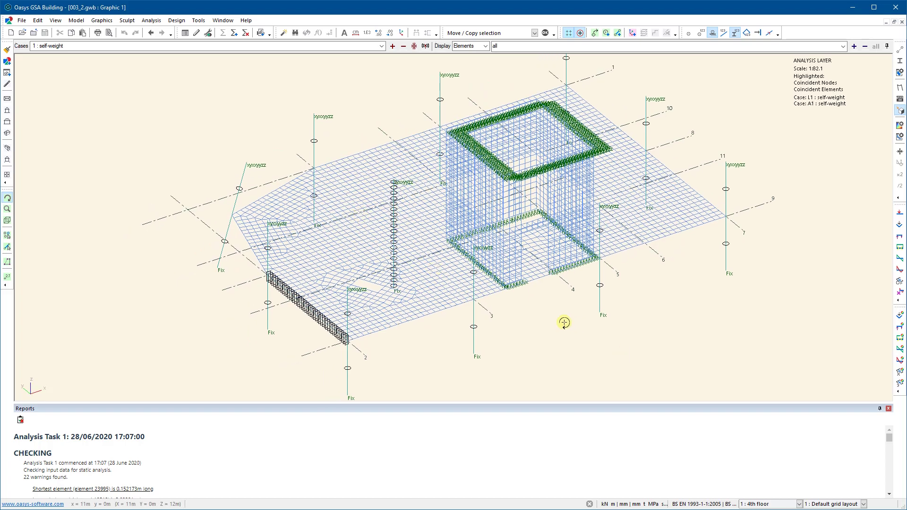
{"action": "mouse_move", "coordinate": [370, 211]}
{"action": "left_mouse_down"}
{"action": "mouse_move", "coordinate": [403, 215]}
{"action": "mouse_move", "coordinate": [457, 196]}
{"action": "mouse_move", "coordinate": [335, 205]}
{"action": "mouse_move", "coordinate": [373, 214]}
{"action": "mouse_move", "coordinate": [376, 203]}
{"action": "mouse_move", "coordinate": [367, 208]}
{"action": "left_mouse_up"}
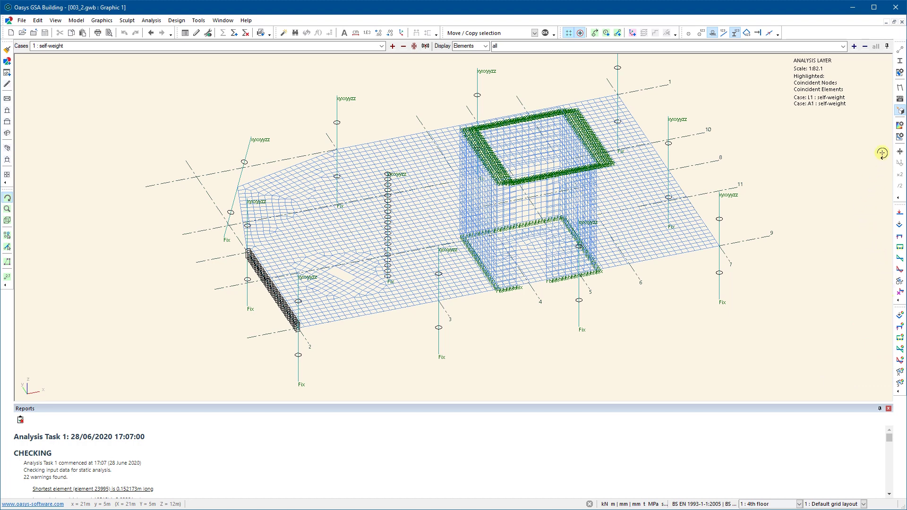
Look over the result categories in the contour and diagram settings and the list of available cases.
{"action": "left_click", "coordinate": [900, 124]}
{"action": "left_click_drag", "start_coordinate": [832, 133], "coordinate": [731, 88]}
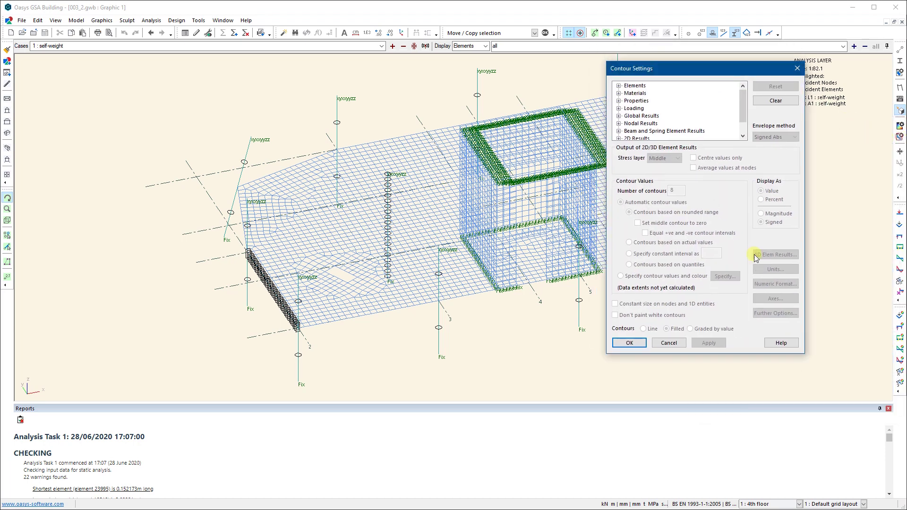
{"action": "left_click", "coordinate": [668, 344]}
{"action": "left_click", "coordinate": [893, 138]}
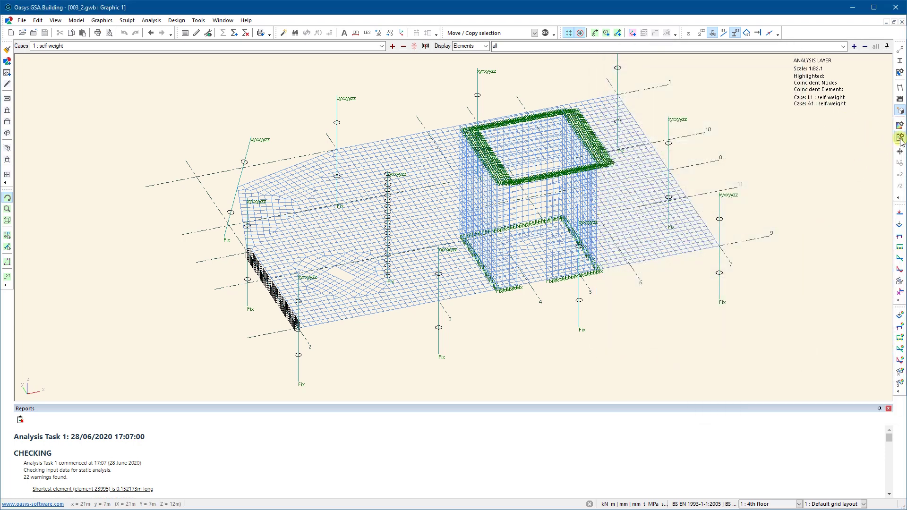
{"action": "left_click_drag", "start_coordinate": [768, 148], "coordinate": [724, 95]}
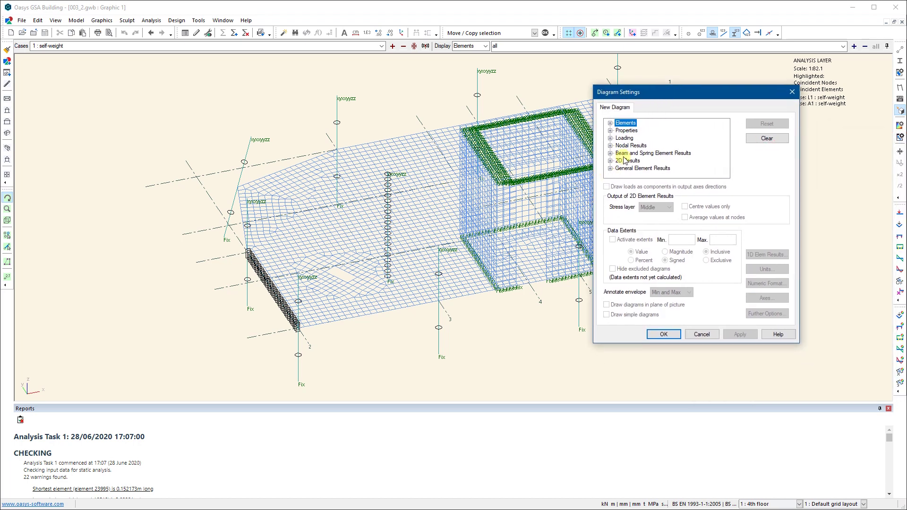
{"action": "left_click", "coordinate": [700, 334]}
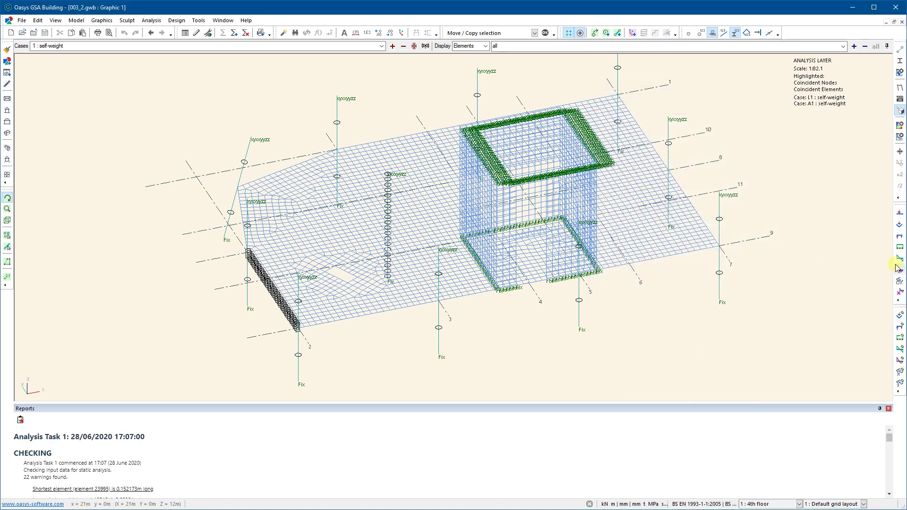
{"action": "left_click", "coordinate": [381, 46]}
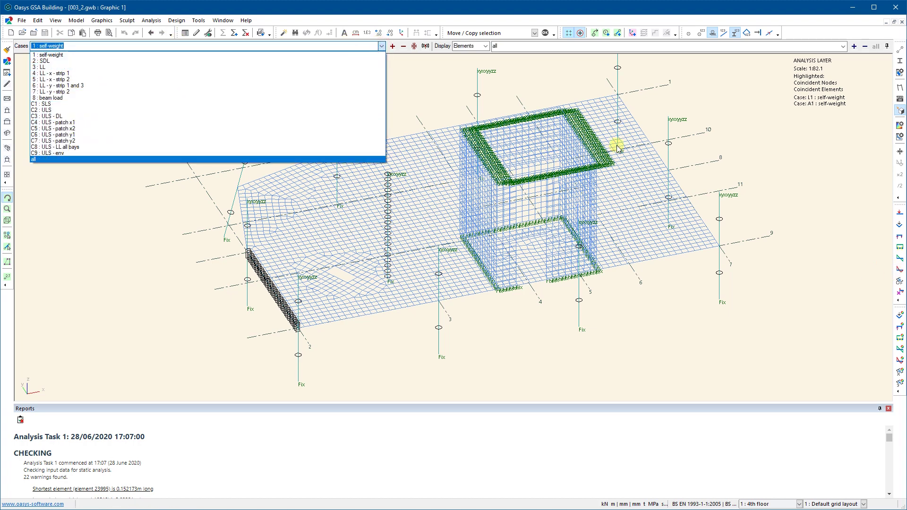
{"action": "left_click", "coordinate": [777, 139]}
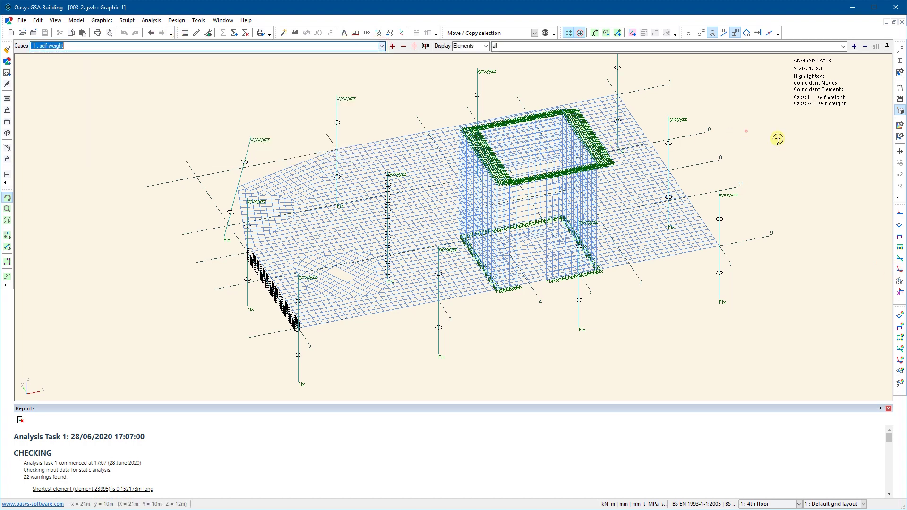
Display the Myy moment diagram on the beams and columns and step through the cases up to C5 : ULS - patch x2.
{"action": "left_click", "coordinate": [900, 270]}
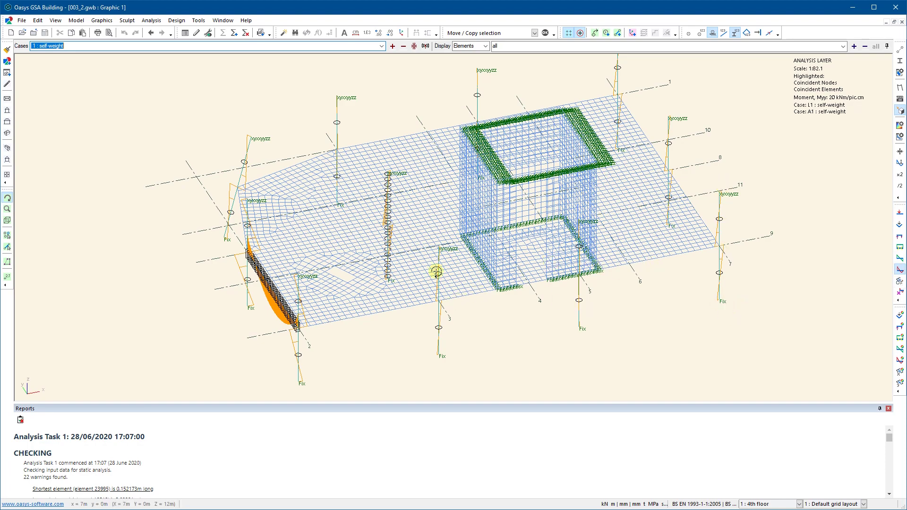
{"action": "left_click_drag", "start_coordinate": [390, 309], "coordinate": [235, 288]}
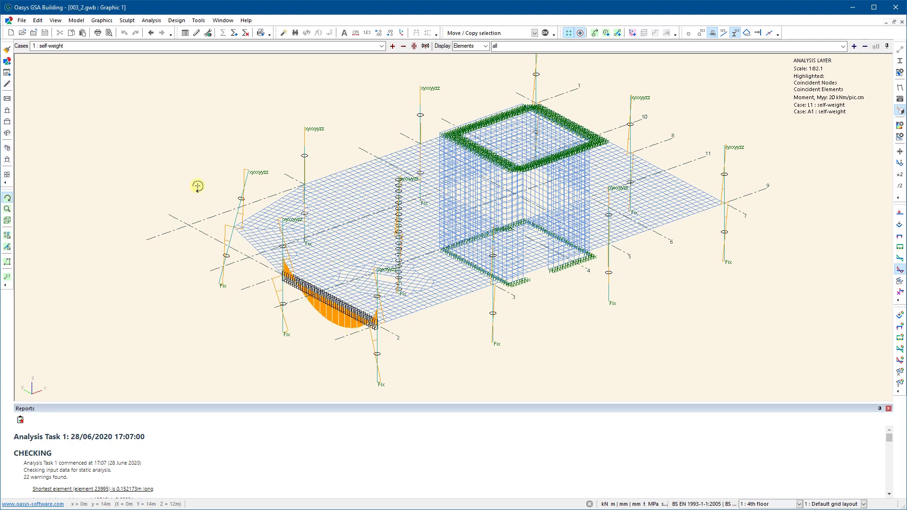
{"action": "left_click", "coordinate": [392, 46]}
{"action": "left_click", "coordinate": [393, 46]}
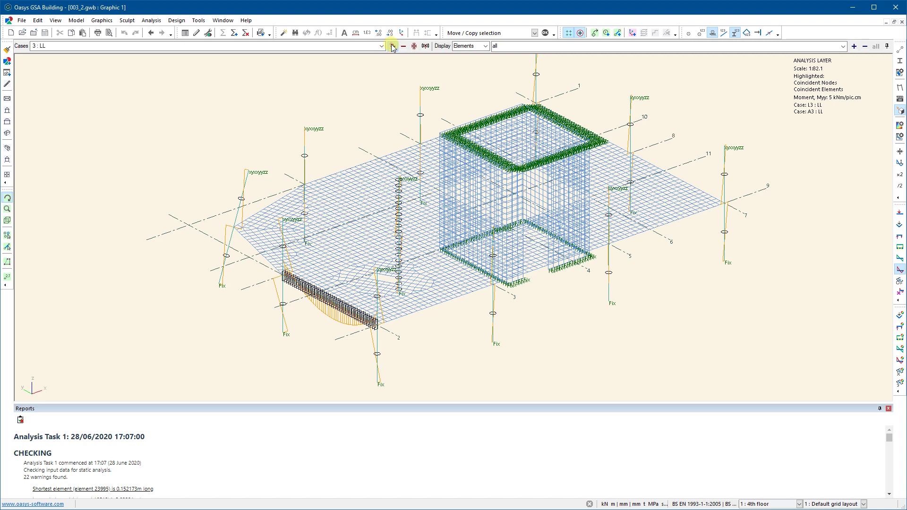
{"action": "left_click", "coordinate": [392, 46]}
{"action": "left_click", "coordinate": [392, 46]}
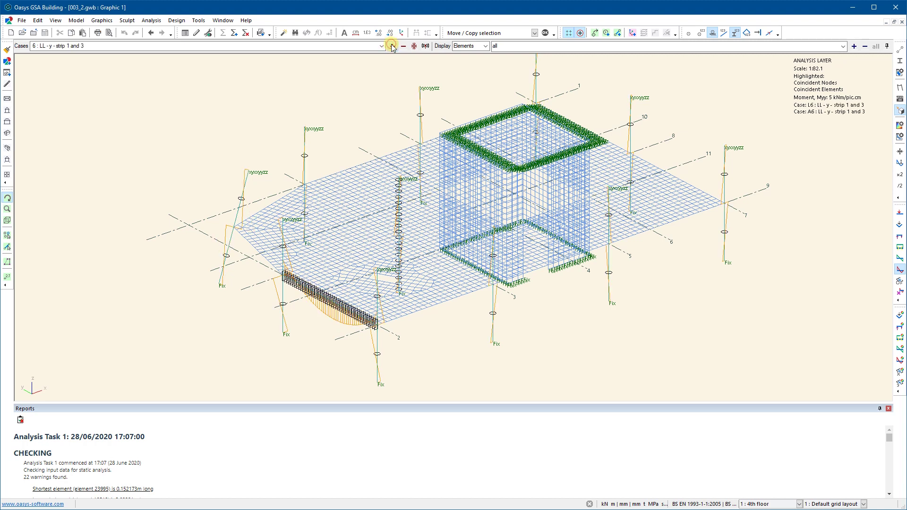
{"action": "left_click", "coordinate": [392, 46]}
{"action": "left_click", "coordinate": [393, 46]}
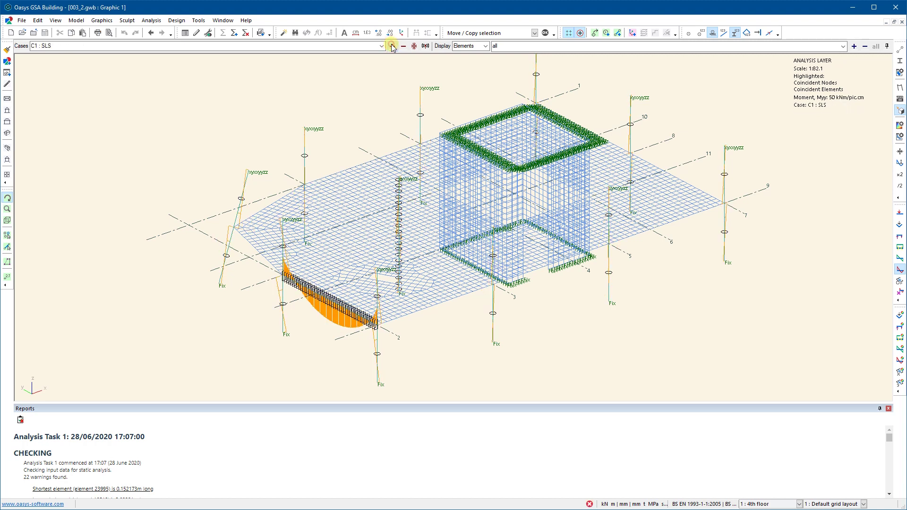
{"action": "left_click", "coordinate": [393, 46]}
{"action": "left_click", "coordinate": [392, 46]}
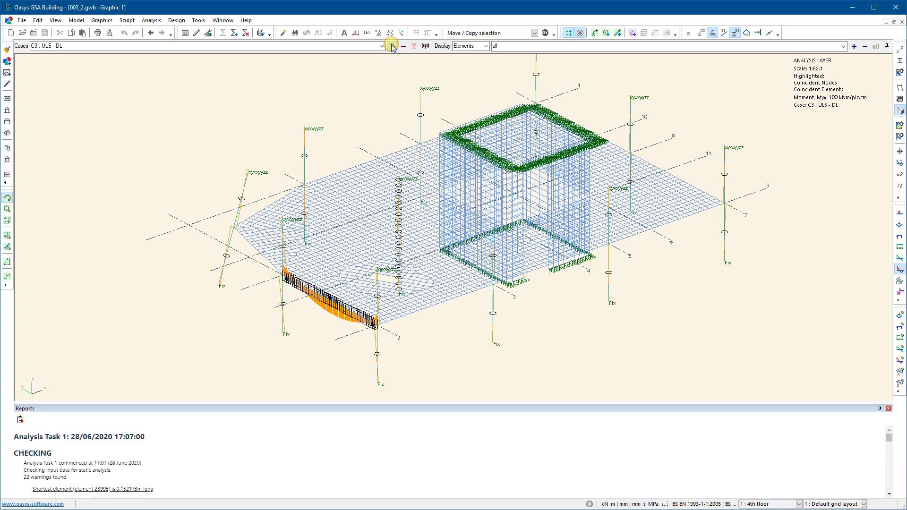
{"action": "left_click", "coordinate": [392, 46]}
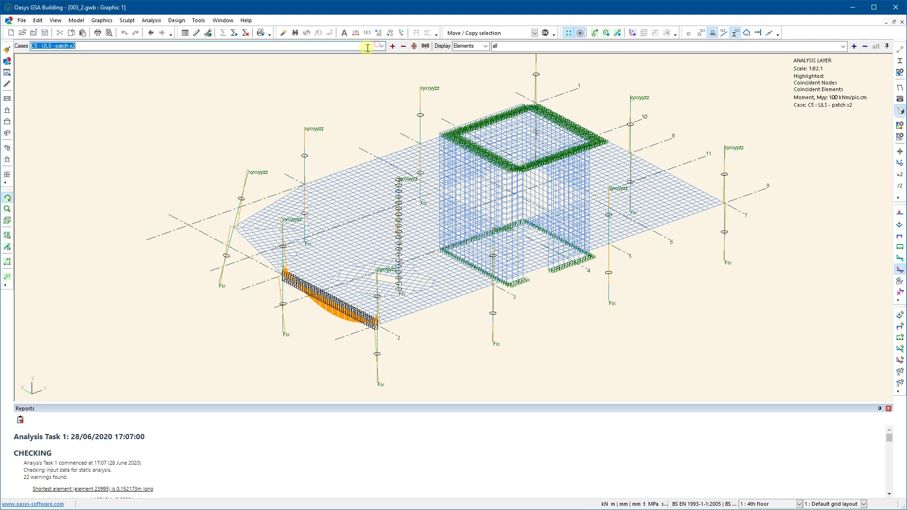
Switch the displayed case to C9 : ULS - env and view the moment envelope across the model.
{"action": "left_click", "coordinate": [382, 46]}
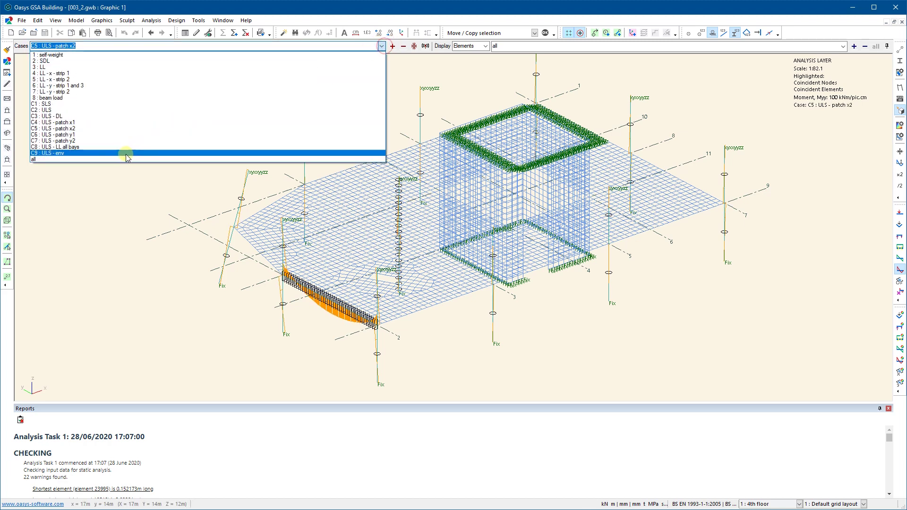
{"action": "left_click", "coordinate": [125, 153]}
{"action": "scroll", "coordinate": [275, 265], "scroll_direction": "down", "scroll_amount": 1}
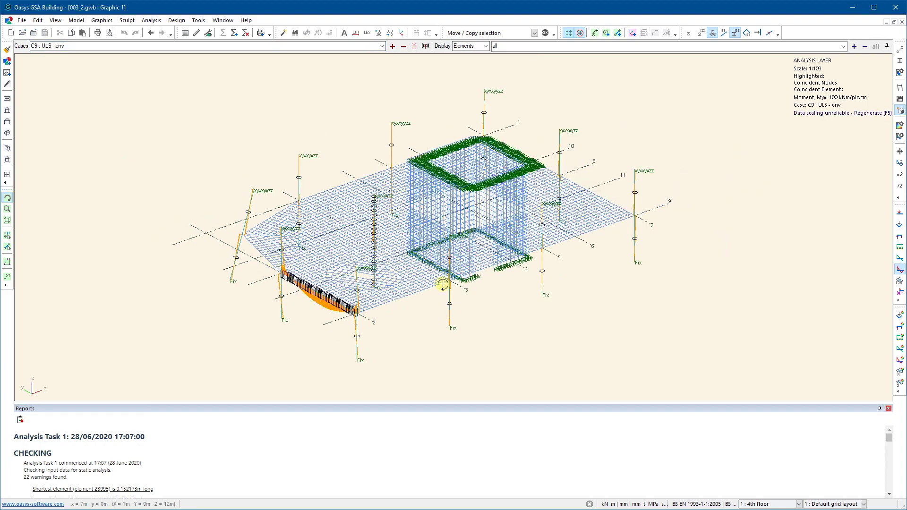
{"action": "left_click_drag", "start_coordinate": [441, 282], "coordinate": [463, 269]}
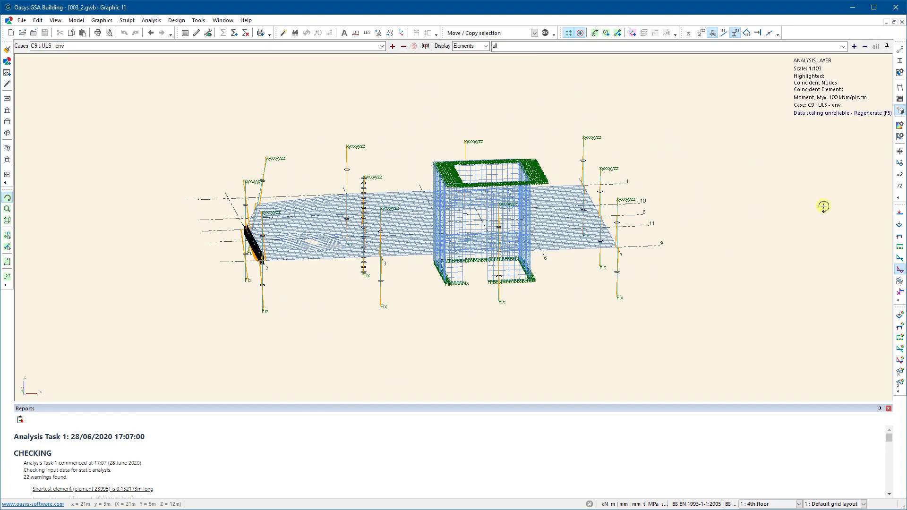
Enlarge the envelope moment diagram and label its values on the corner column near grid lines 7 and 9.
{"action": "left_click", "coordinate": [901, 178]}
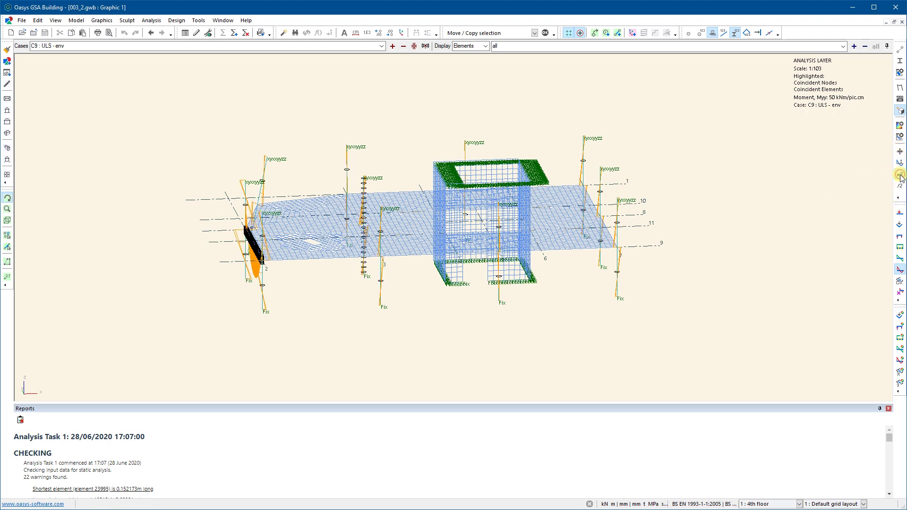
{"action": "left_click", "coordinate": [902, 178]}
{"action": "left_click_drag", "start_coordinate": [581, 257], "coordinate": [617, 261]}
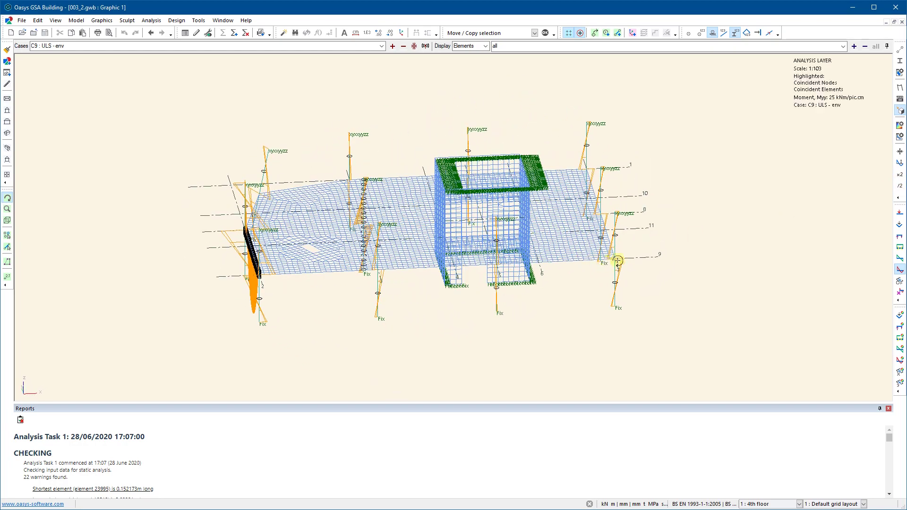
{"action": "scroll", "coordinate": [625, 273], "scroll_direction": "up", "scroll_amount": 5}
{"action": "middle_click_drag", "start_coordinate": [613, 273], "coordinate": [620, 186]}
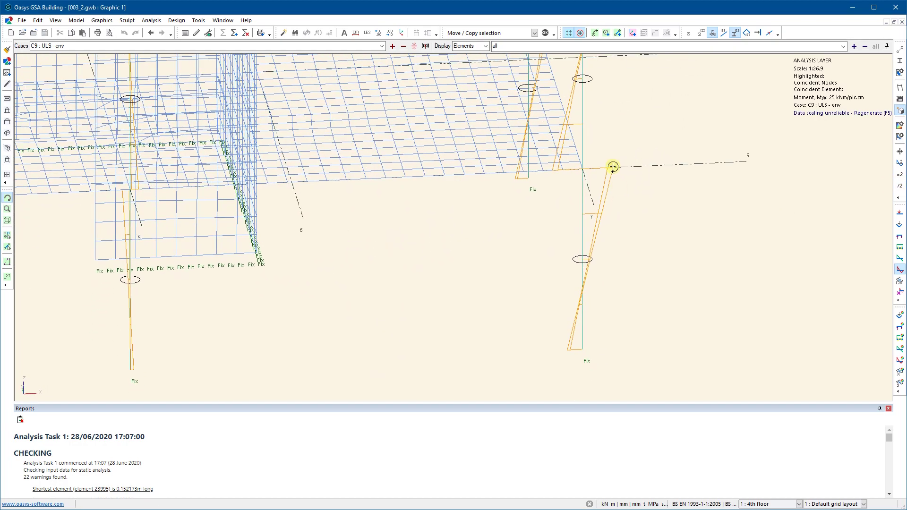
{"action": "left_click", "coordinate": [632, 357]}
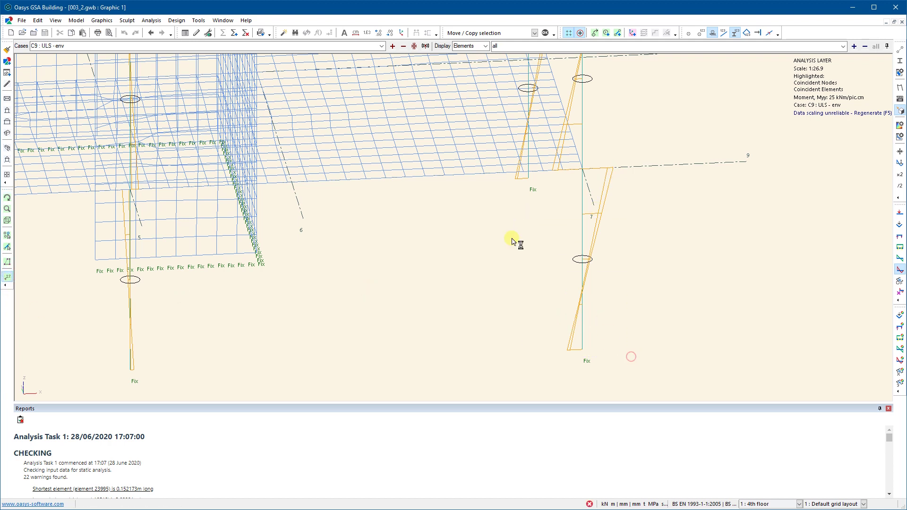
{"action": "left_click", "coordinate": [901, 179]}
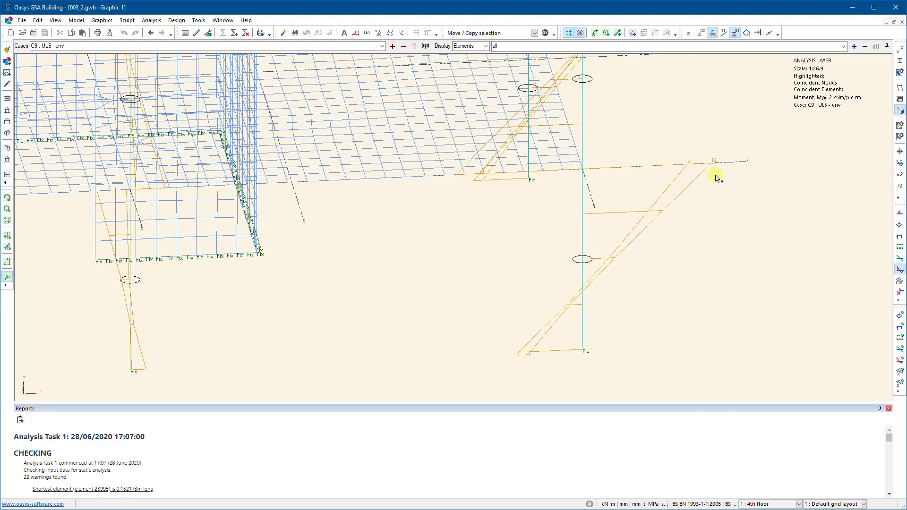
{"action": "middle_click_drag", "start_coordinate": [717, 177], "coordinate": [635, 176]}
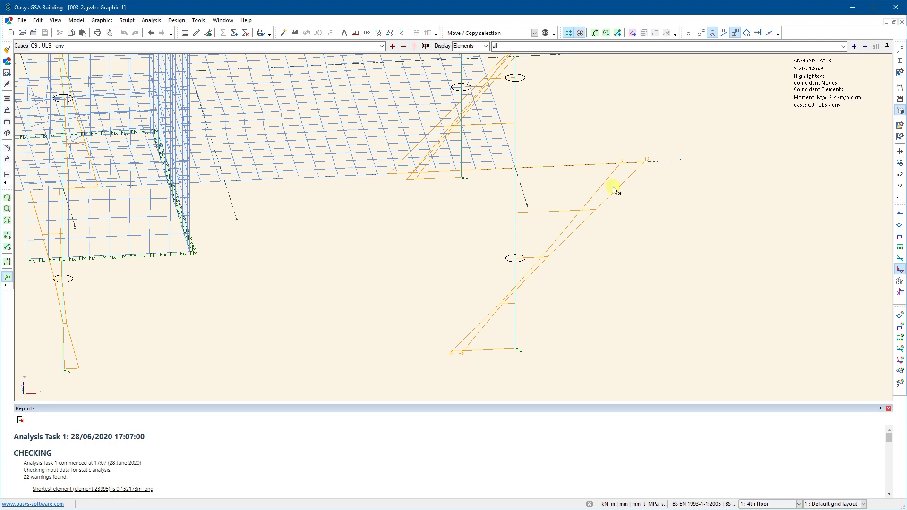
Return to an oblique view of the whole model and reset the moment diagram to its automatic scale.
{"action": "scroll", "coordinate": [617, 161], "scroll_direction": "down", "scroll_amount": 3}
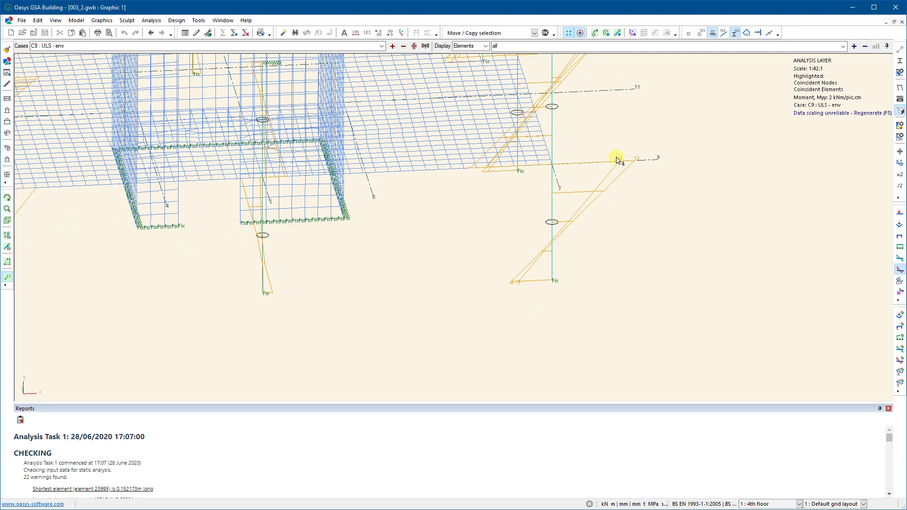
{"action": "scroll", "coordinate": [360, 223], "scroll_direction": "down", "scroll_amount": 3}
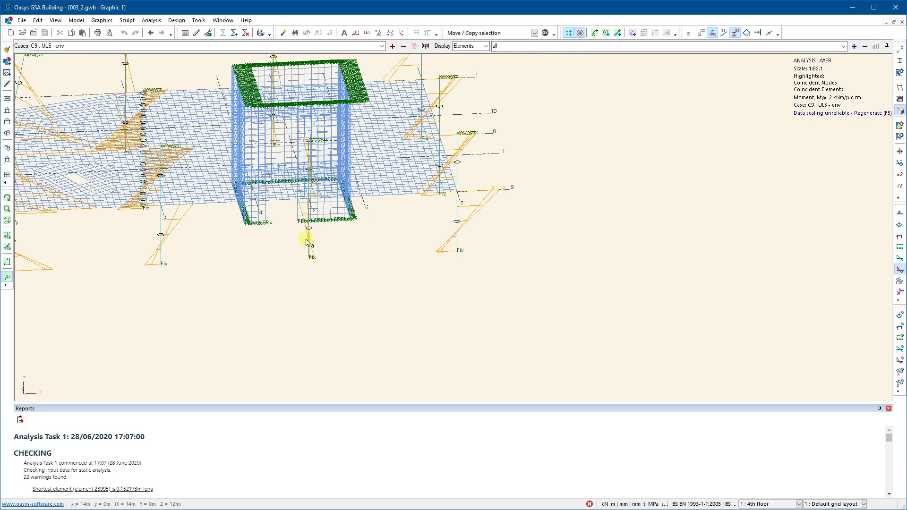
{"action": "middle_click_drag", "start_coordinate": [264, 260], "coordinate": [462, 223]}
{"action": "middle_click_drag", "start_coordinate": [320, 224], "coordinate": [341, 228]}
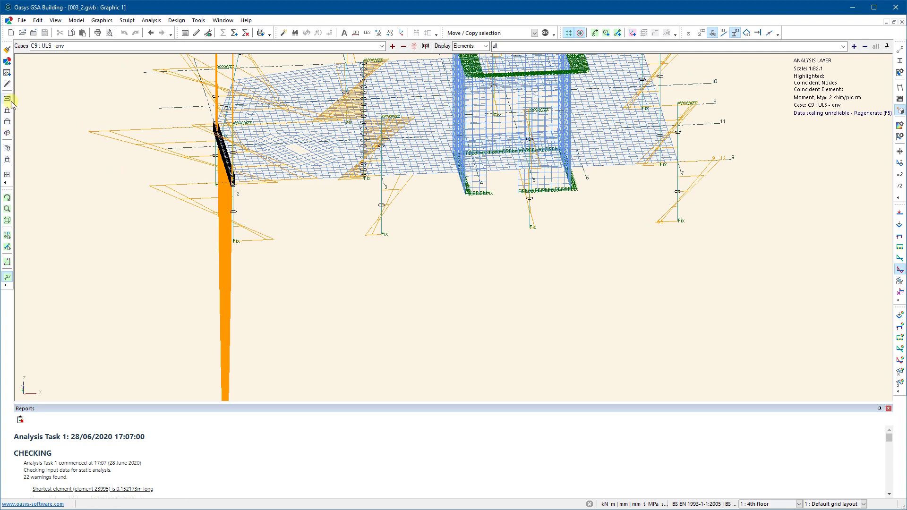
{"action": "left_click", "coordinate": [516, 47]}
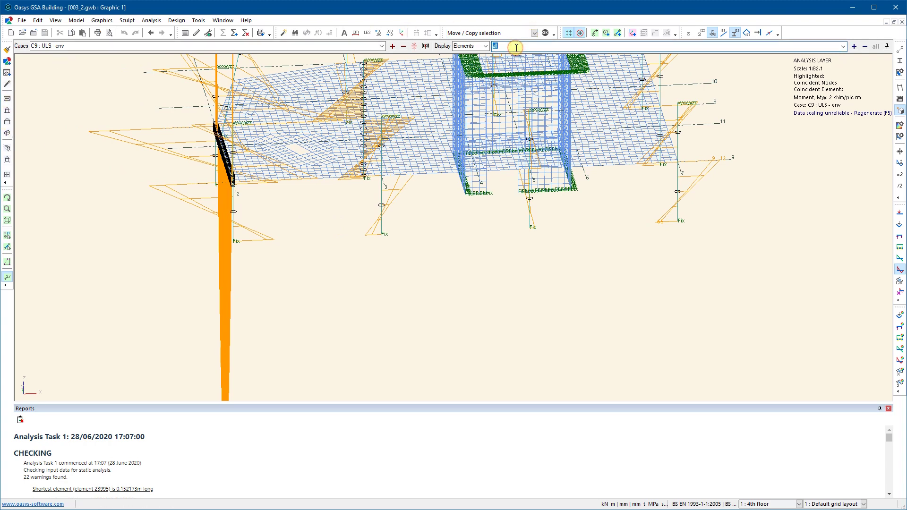
{"action": "left_click", "coordinate": [638, 364]}
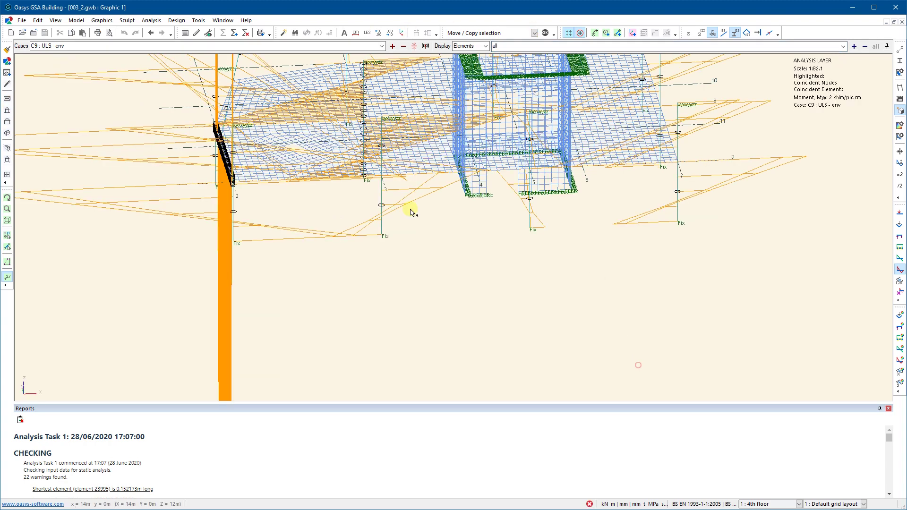
{"action": "left_click", "coordinate": [7, 175]}
{"action": "left_click", "coordinate": [7, 197]}
{"action": "left_click_drag", "start_coordinate": [195, 202], "coordinate": [236, 203]}
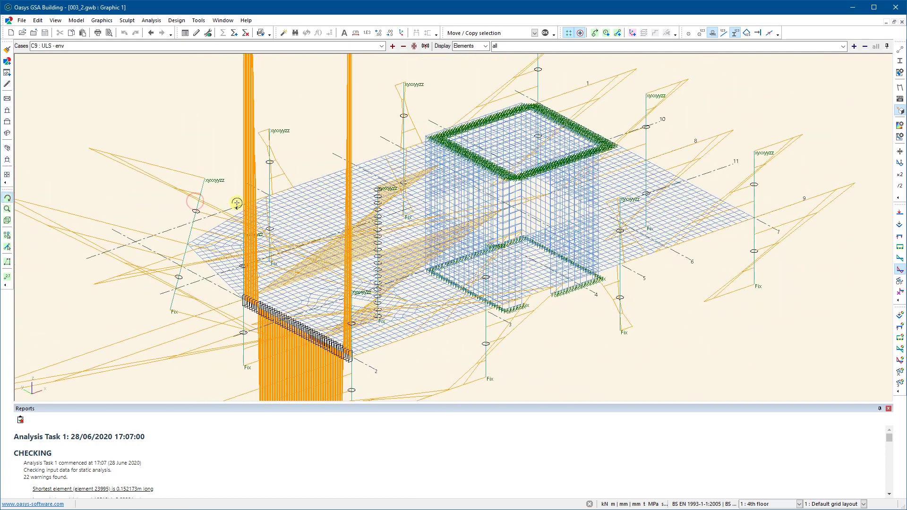
{"action": "left_click", "coordinate": [900, 163]}
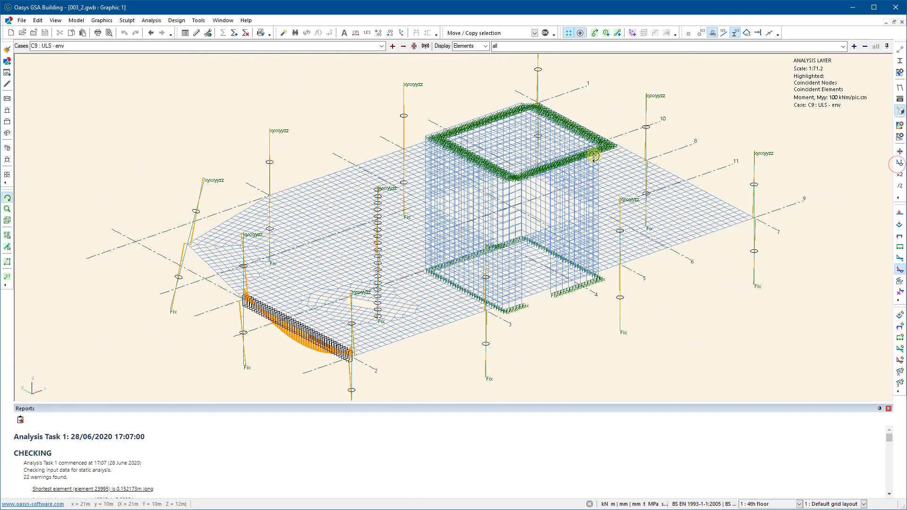
Limit the displayed elements to the pb2 list.
{"action": "double_click", "coordinate": [497, 46]}
{"action": "type", "text": "pb2"}
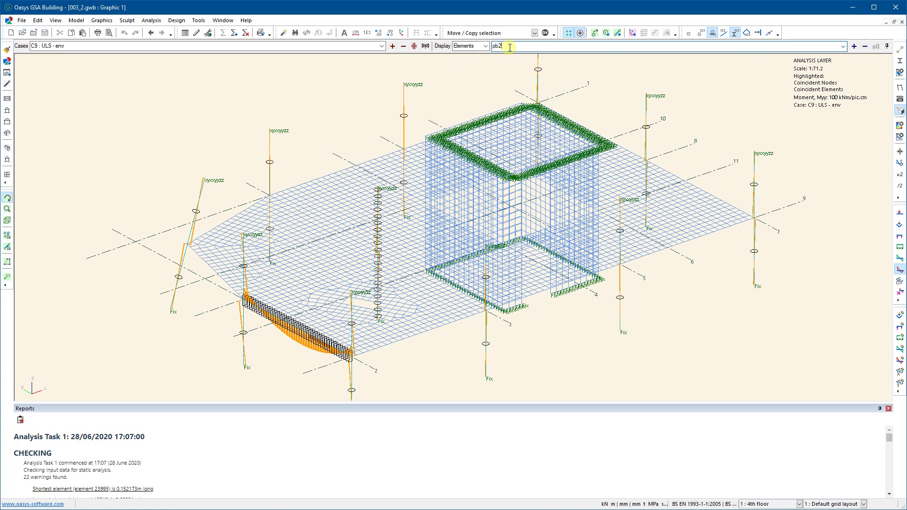
{"action": "key", "text": "Return"}
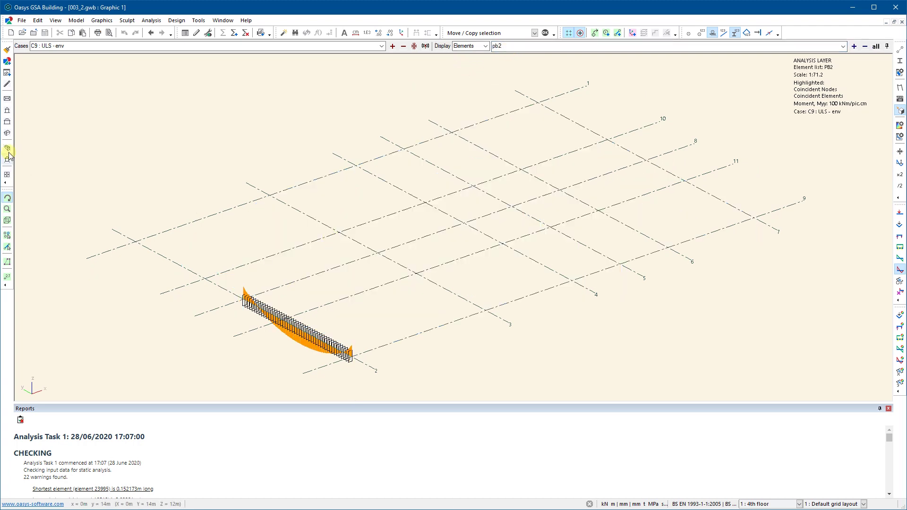
View the PB2 beam in side elevation and enlarge its moment diagram to a scale of 13 kNm/pic.cm.
{"action": "left_click", "coordinate": [7, 113]}
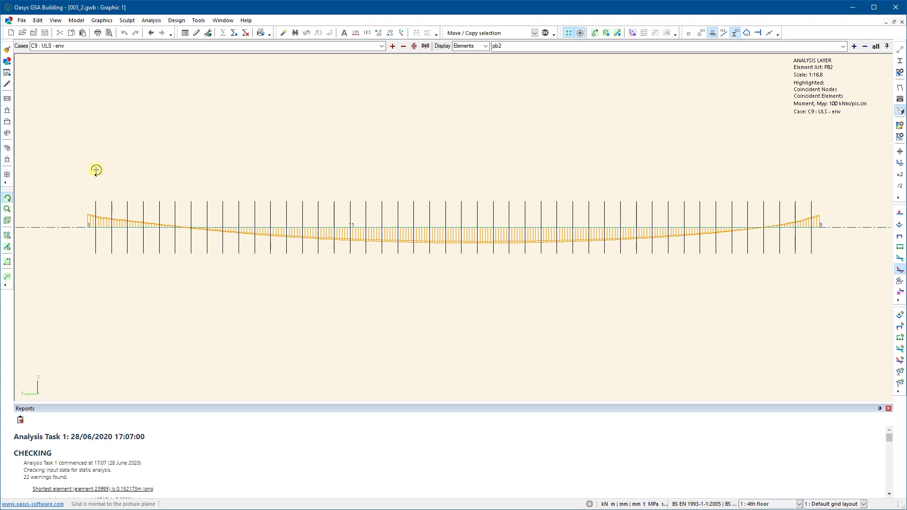
{"action": "double_click", "coordinate": [899, 176]}
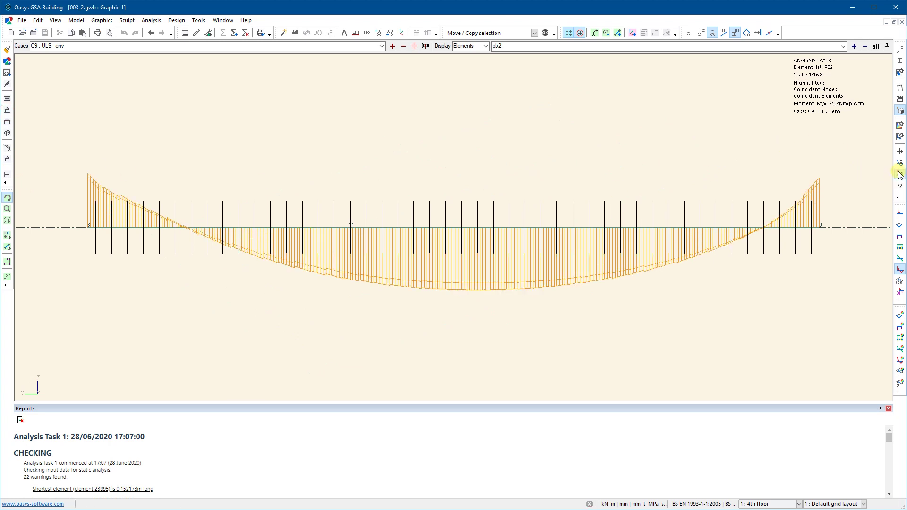
{"action": "left_click", "coordinate": [899, 176]}
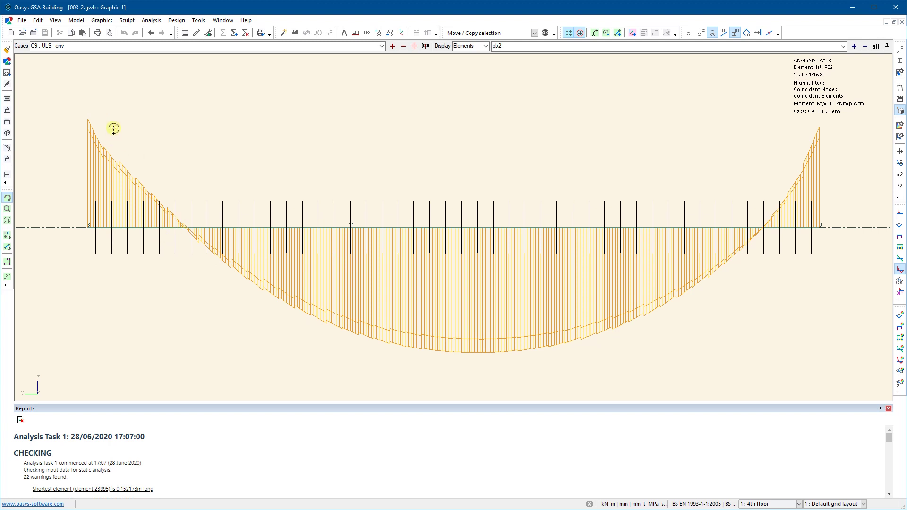
Label the envelope moment values around the midspan of the PB2 beam, examine them up close and regenerate the image.
{"action": "left_click_drag", "start_coordinate": [471, 195], "coordinate": [403, 216]}
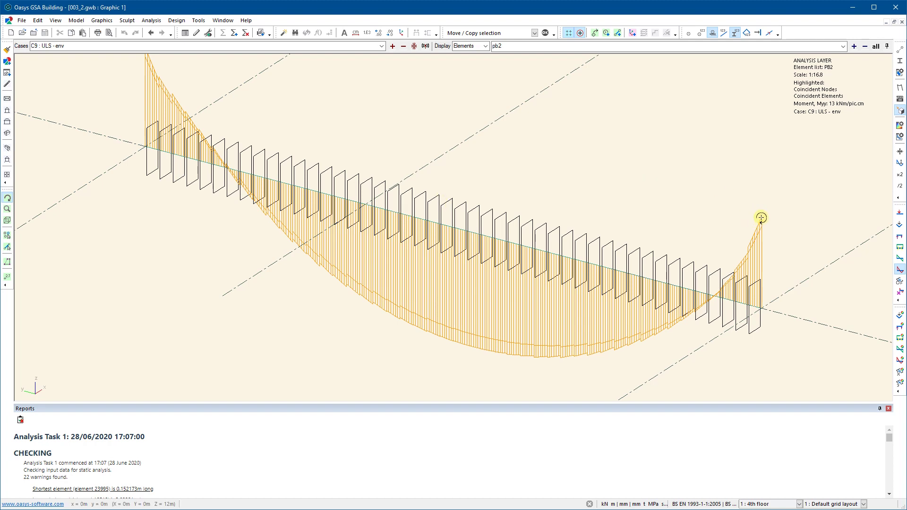
{"action": "left_click_drag", "start_coordinate": [436, 348], "coordinate": [115, 287]}
{"action": "left_click", "coordinate": [7, 276]}
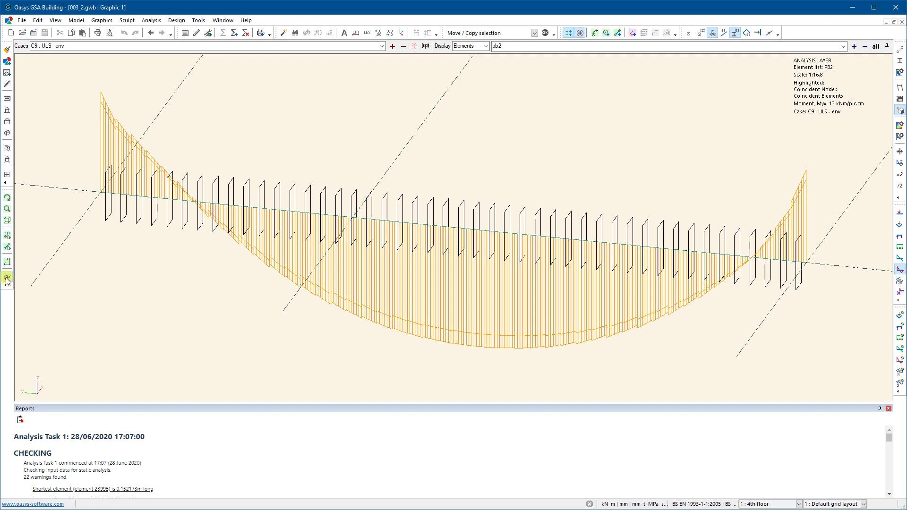
{"action": "left_click_drag", "start_coordinate": [500, 378], "coordinate": [358, 85]}
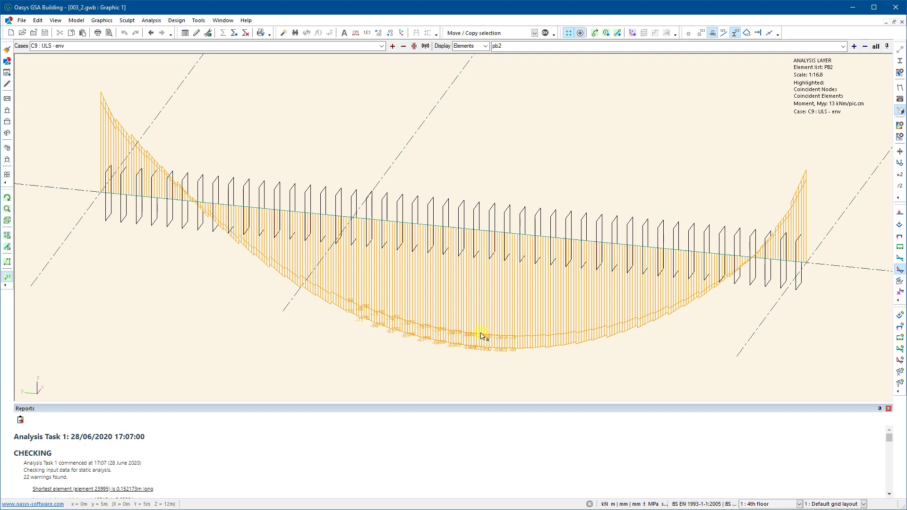
{"action": "scroll", "coordinate": [475, 350], "scroll_direction": "up", "scroll_amount": 5}
{"action": "scroll", "coordinate": [416, 353], "scroll_direction": "down", "scroll_amount": 6}
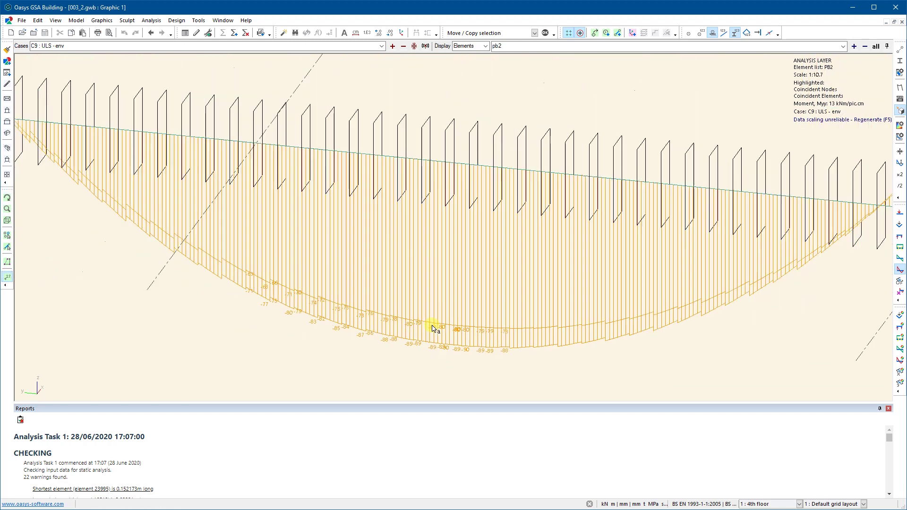
{"action": "key", "text": "F5"}
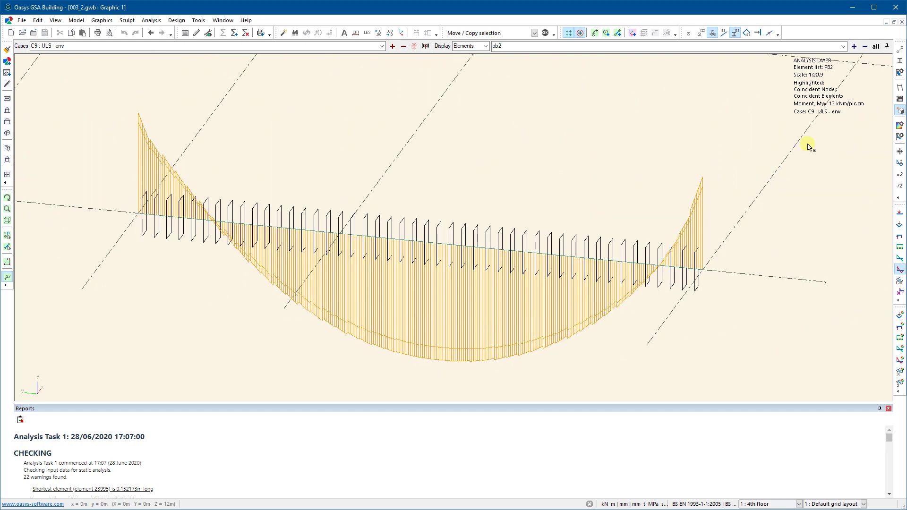
Display all the elements again and view the PB2 moment diagram together with the surrounding slab and columns.
{"action": "left_click", "coordinate": [876, 46]}
{"action": "scroll", "coordinate": [810, 128], "scroll_direction": "down", "scroll_amount": 3}
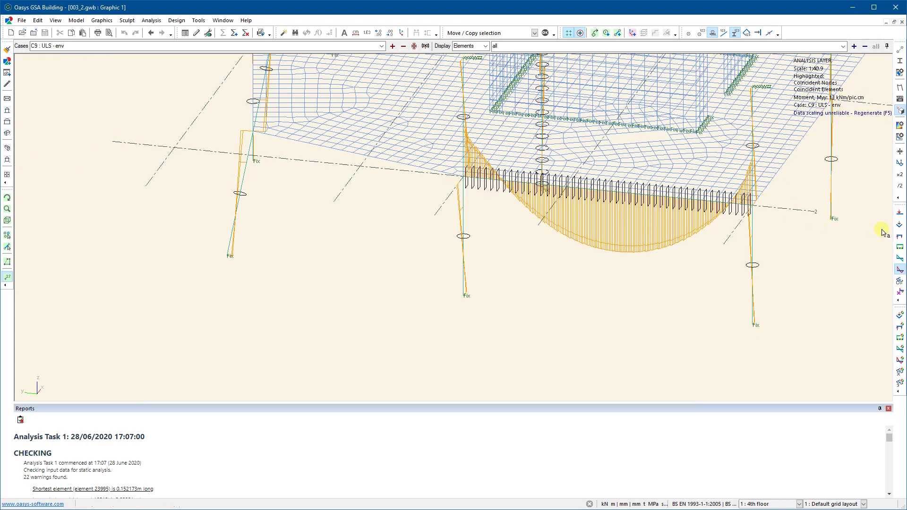
{"action": "scroll", "coordinate": [785, 262], "scroll_direction": "down", "scroll_amount": 2}
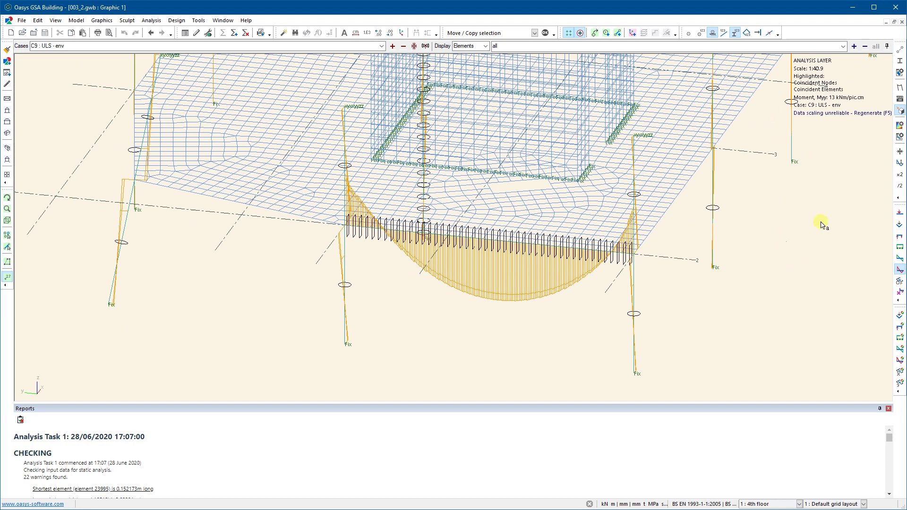
Add a second diagram for the beam and spring moment Mzz alongside the Myy diagram.
{"action": "left_click", "coordinate": [901, 139]}
{"action": "left_click_drag", "start_coordinate": [756, 142], "coordinate": [120, 105]}
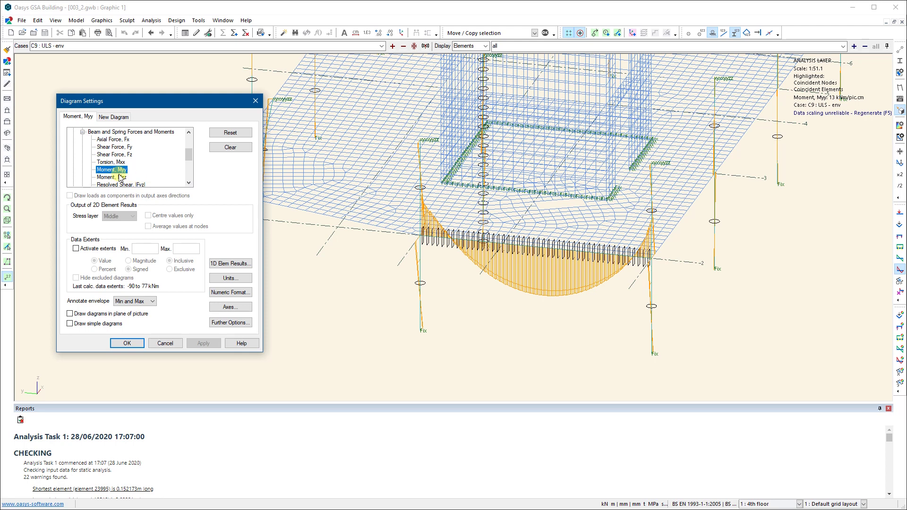
{"action": "left_click", "coordinate": [114, 117]}
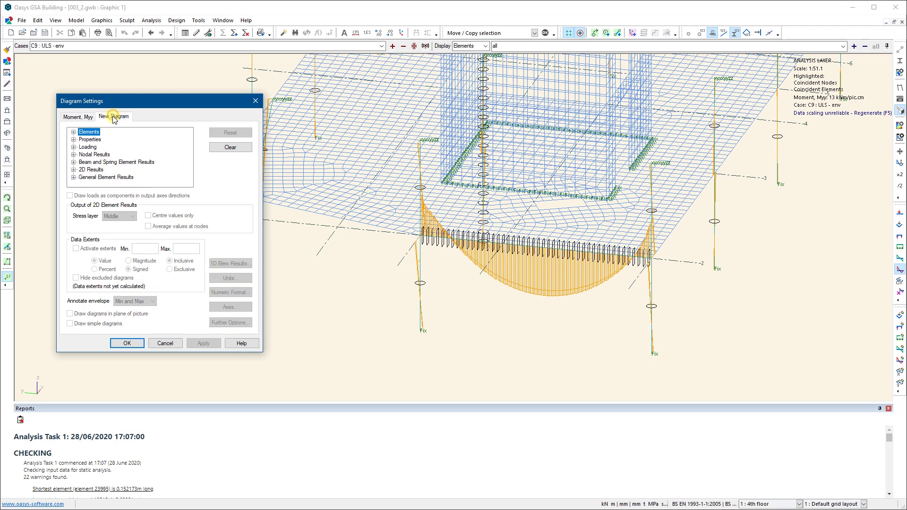
{"action": "left_click", "coordinate": [73, 163]}
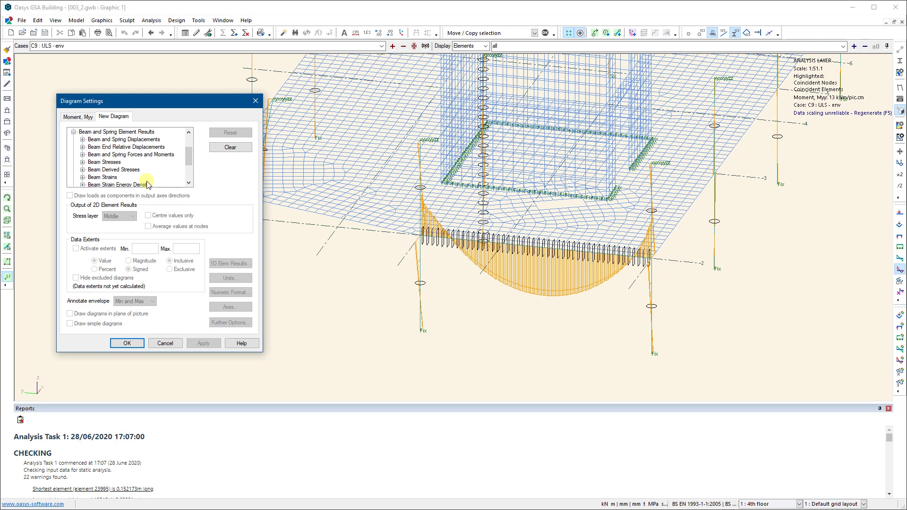
{"action": "left_click", "coordinate": [82, 154]}
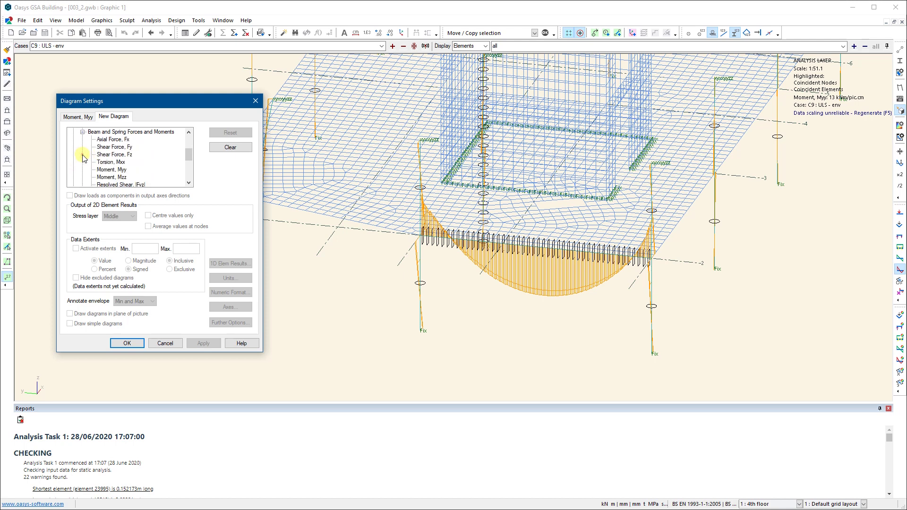
{"action": "left_click", "coordinate": [112, 178]}
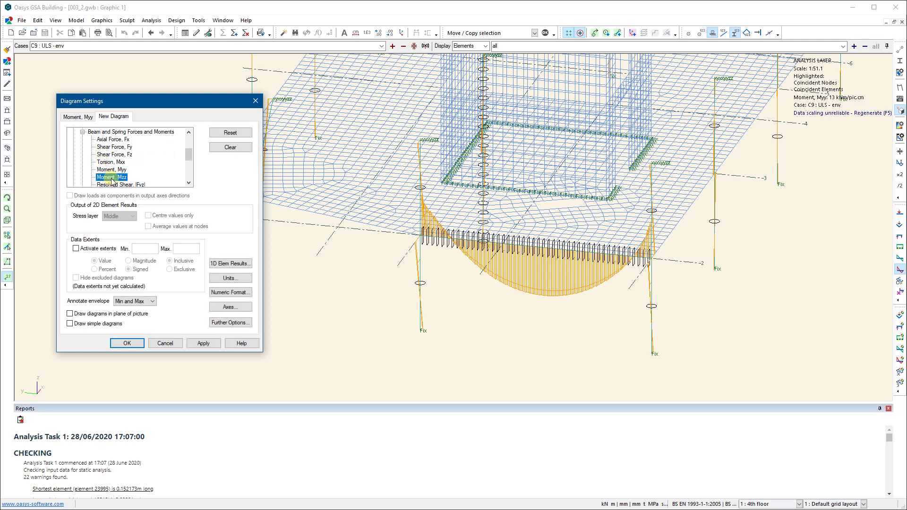
{"action": "left_click", "coordinate": [203, 343]}
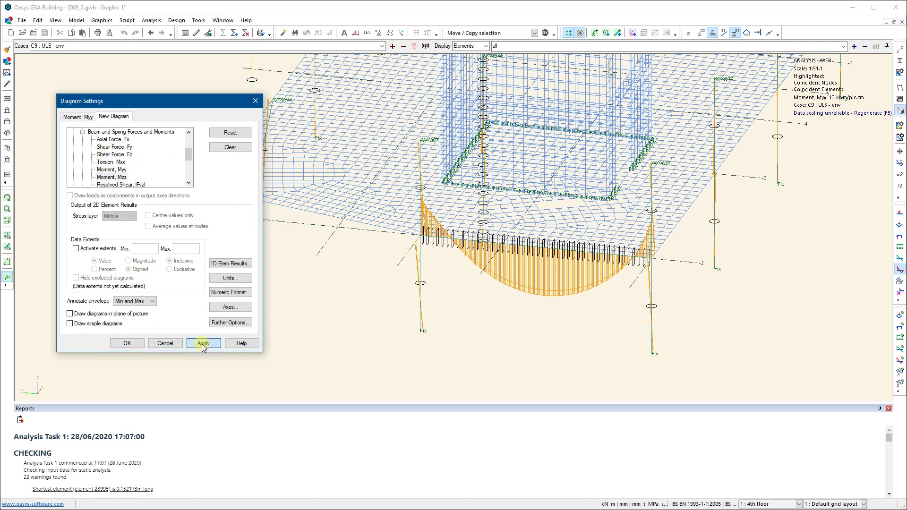
{"action": "left_click", "coordinate": [127, 344]}
{"action": "scroll", "coordinate": [163, 312], "scroll_direction": "down", "scroll_amount": 2}
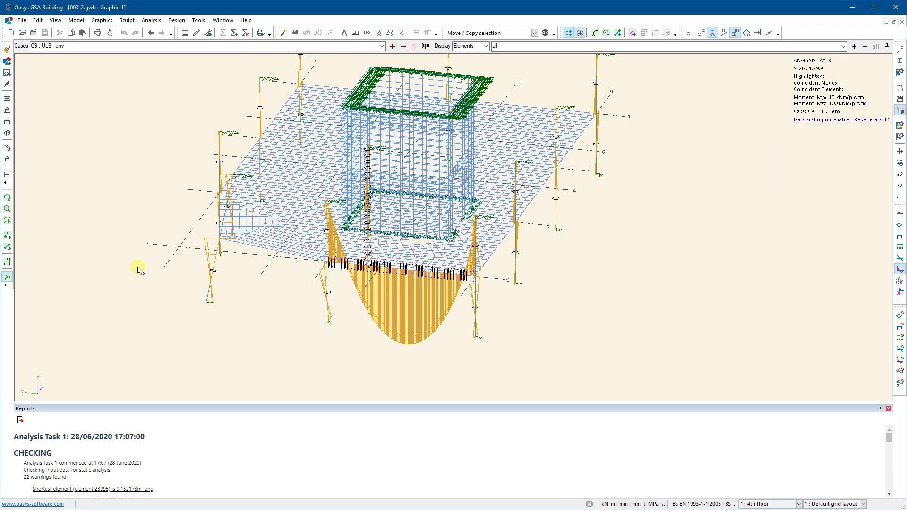
Isolate by volume the corner column at gridlines 7 and 9 with its adjoining slab patch, and view it in 3D.
{"action": "left_click", "coordinate": [7, 99]}
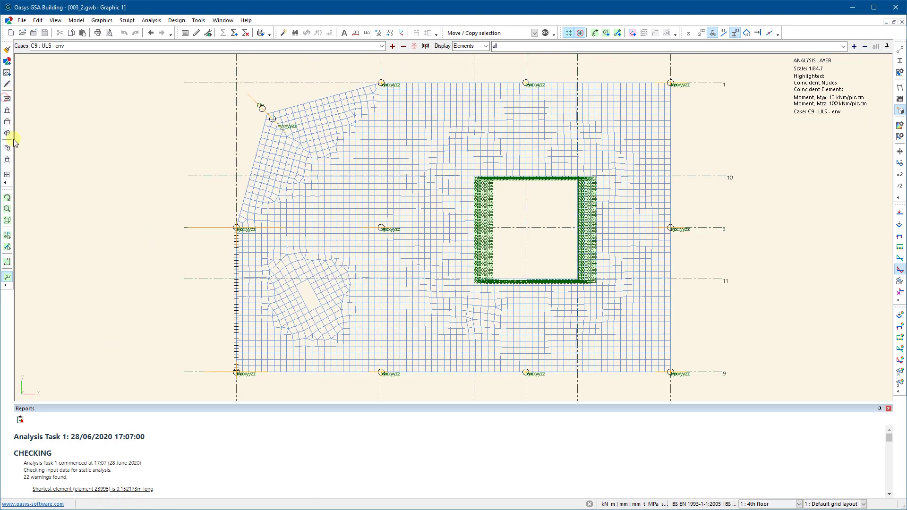
{"action": "left_click", "coordinate": [8, 222]}
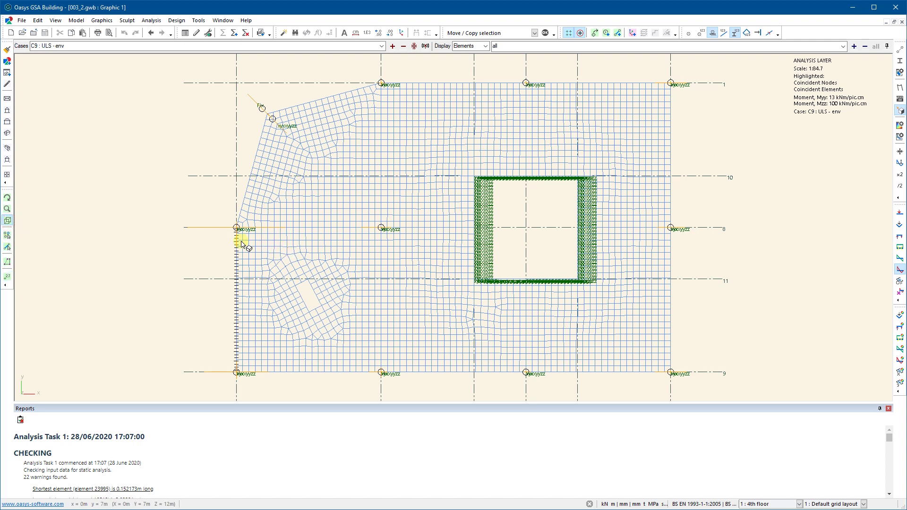
{"action": "middle_click_drag", "start_coordinate": [629, 278], "coordinate": [510, 228]}
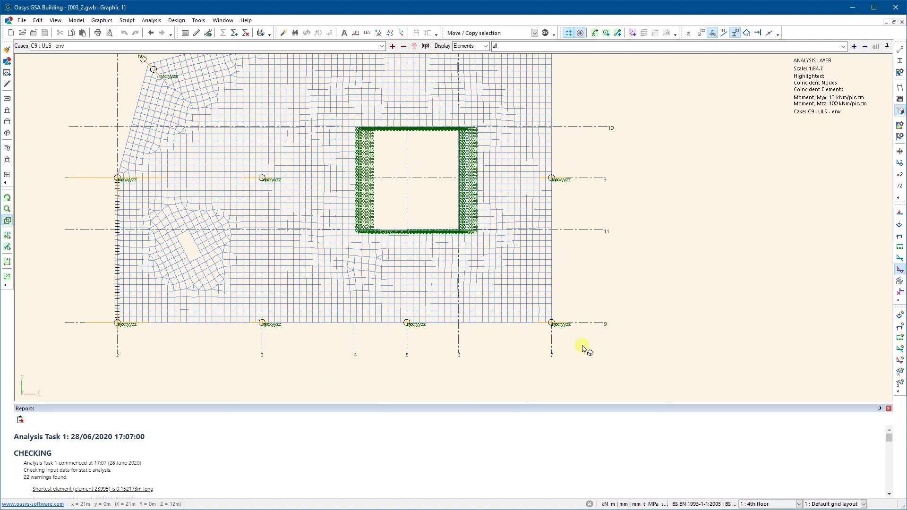
{"action": "left_click_drag", "start_coordinate": [582, 345], "coordinate": [523, 300]}
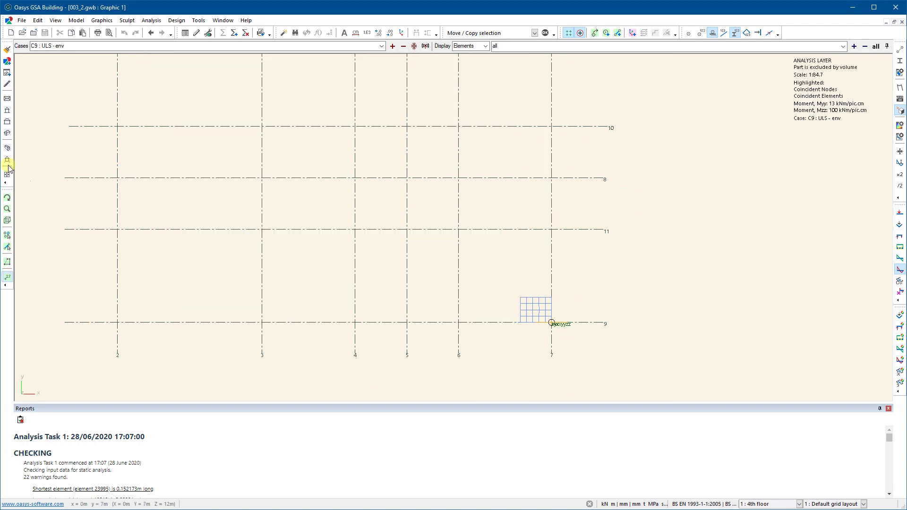
{"action": "left_click", "coordinate": [7, 121]}
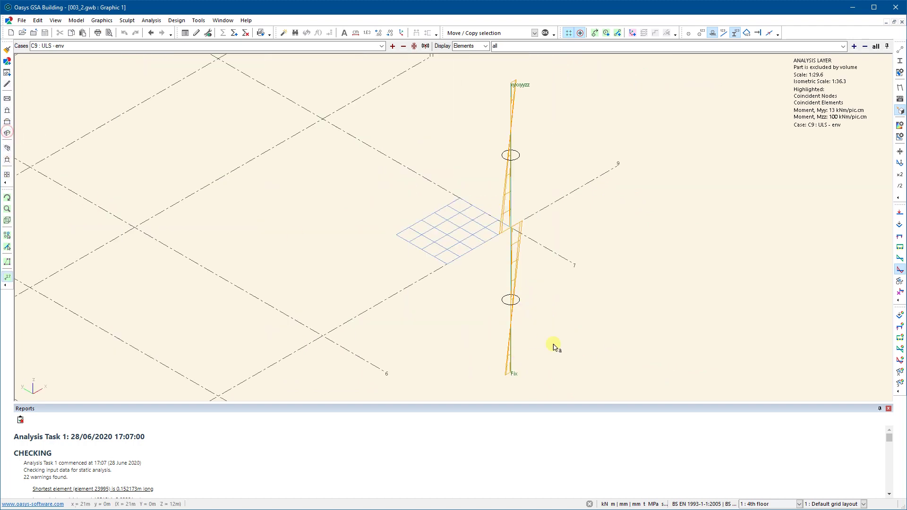
{"action": "scroll", "coordinate": [542, 314], "scroll_direction": "up", "scroll_amount": 3}
{"action": "mouse_move", "coordinate": [514, 235]}
{"action": "middle_mouse_down", "text": "shift"}
{"action": "mouse_move", "coordinate": [537, 249]}
{"action": "mouse_move", "coordinate": [544, 241]}
{"action": "mouse_move", "coordinate": [507, 245]}
{"action": "middle_mouse_up", "text": "shift"}
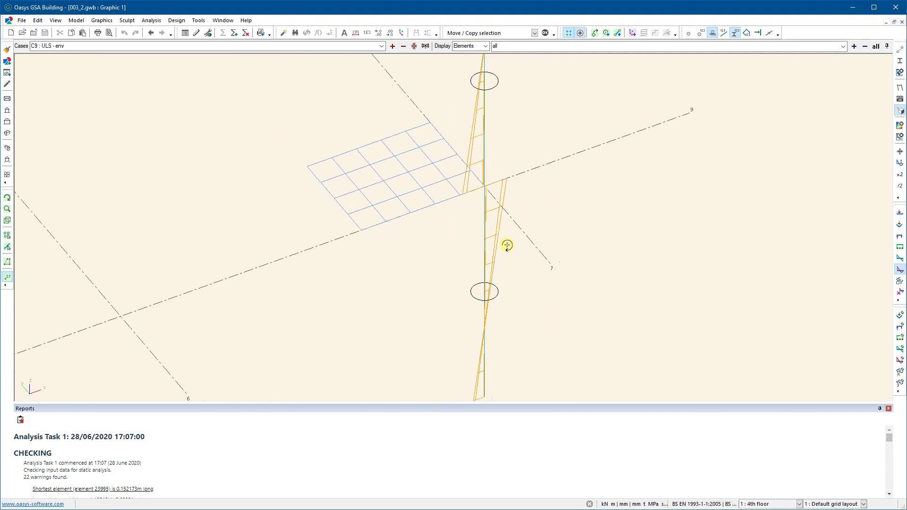
Review the Myy and Mzz diagram settings and enlarge both column moment diagrams to a scale of 3 kNm/pic.cm.
{"action": "left_click", "coordinate": [900, 136]}
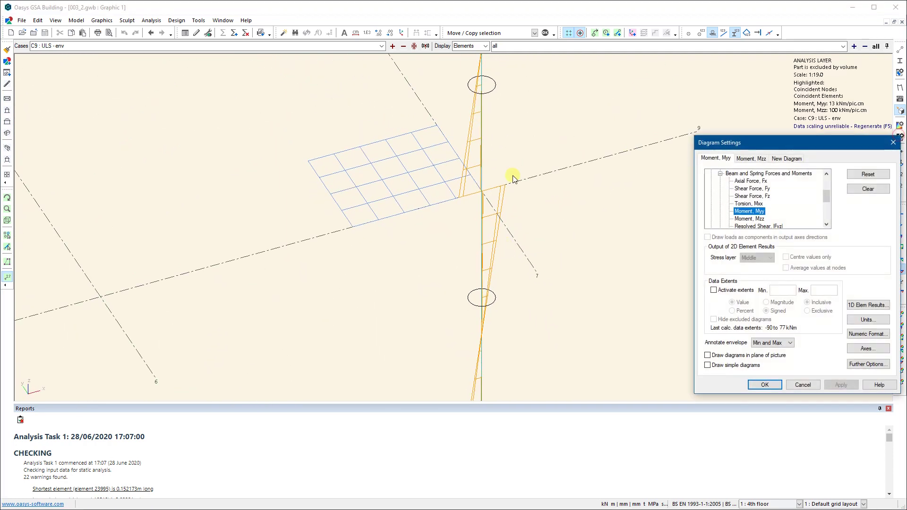
{"action": "left_click", "coordinate": [751, 159]}
{"action": "left_click_drag", "start_coordinate": [758, 137], "coordinate": [661, 93]}
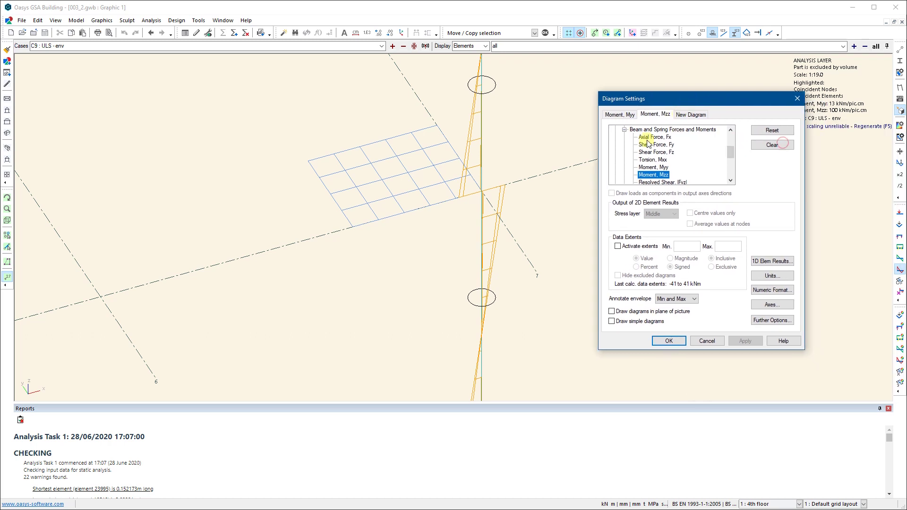
{"action": "left_click", "coordinate": [620, 114]}
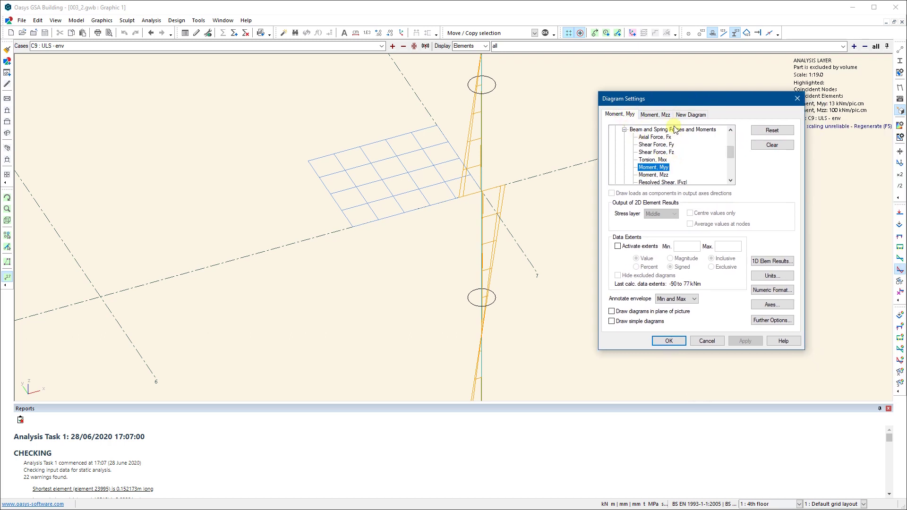
{"action": "key", "text": "Return"}
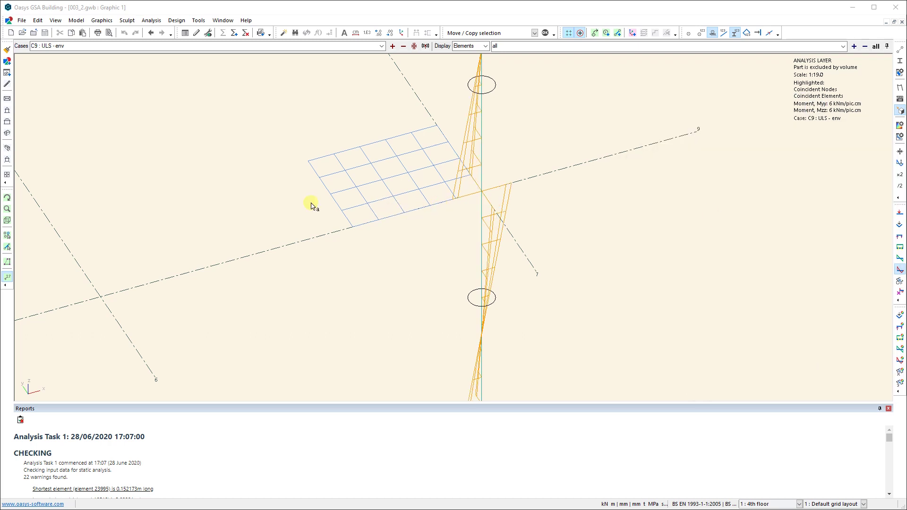
{"action": "left_click", "coordinate": [7, 197]}
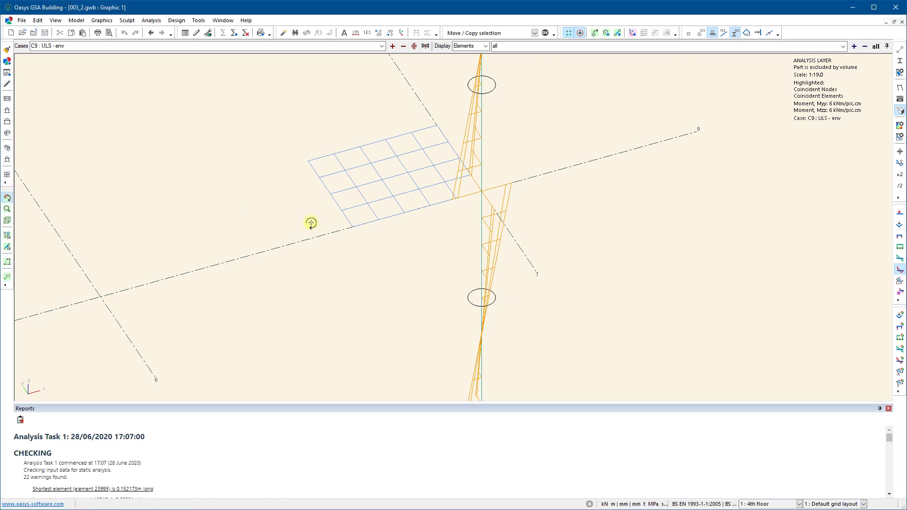
{"action": "left_click", "coordinate": [899, 174]}
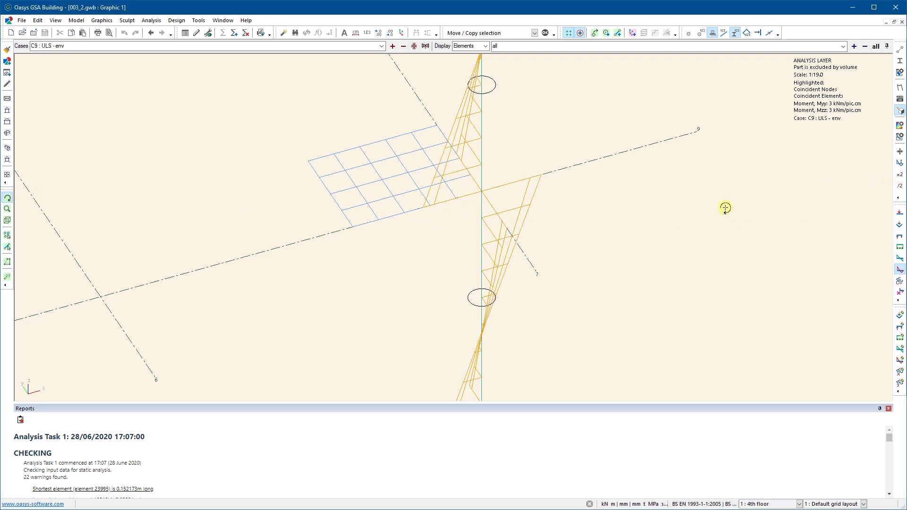
{"action": "left_click_drag", "start_coordinate": [416, 226], "coordinate": [479, 204]}
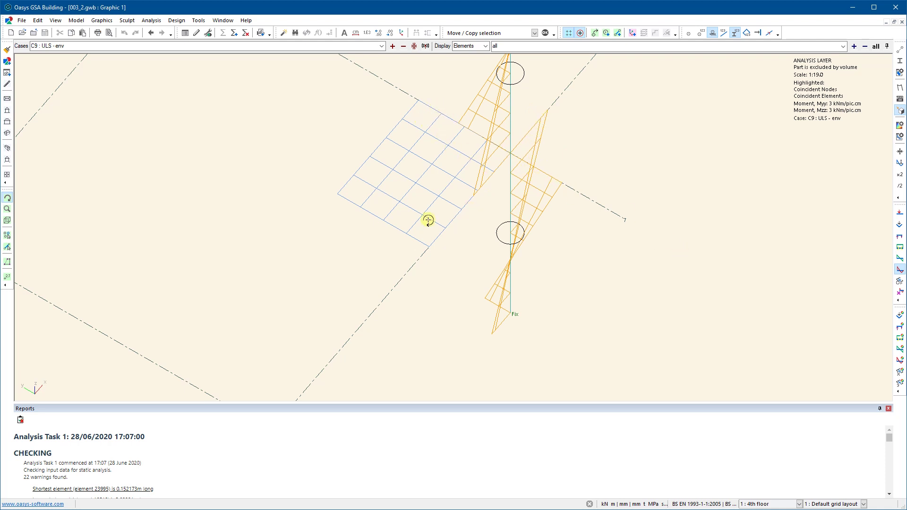
Label the Myy and Mzz diagrams on the corner column with their values and examine them along its height.
{"action": "left_click", "coordinate": [7, 277]}
{"action": "left_click", "coordinate": [600, 281]}
{"action": "scroll", "coordinate": [482, 184], "scroll_direction": "up", "scroll_amount": 2}
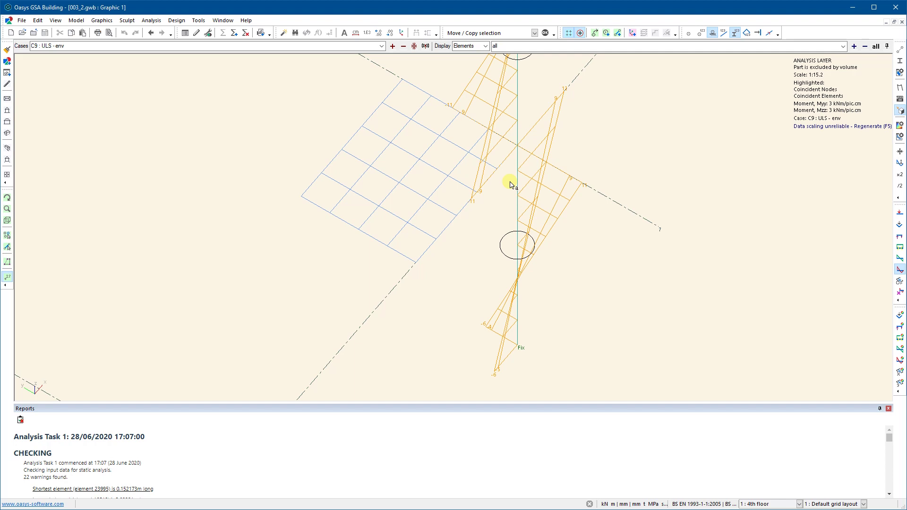
{"action": "scroll", "coordinate": [552, 213], "scroll_direction": "down", "scroll_amount": 4}
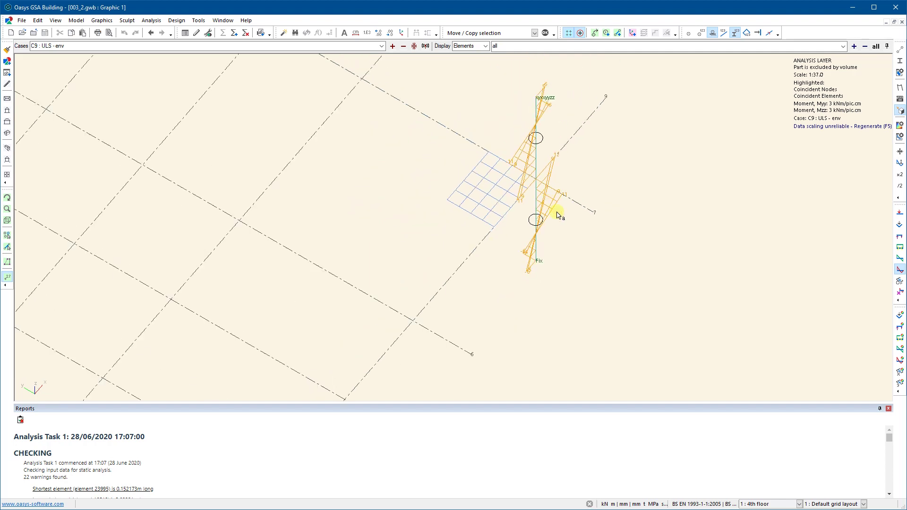
{"action": "mouse_move", "coordinate": [557, 218]}
{"action": "middle_mouse_down"}
{"action": "mouse_move", "coordinate": [536, 237]}
{"action": "mouse_move", "coordinate": [512, 206]}
{"action": "mouse_move", "coordinate": [537, 226]}
{"action": "mouse_move", "coordinate": [543, 223]}
{"action": "middle_mouse_up"}
Clear both the Myy and Mzz moment diagrams from the diagram settings and apply the change.
{"action": "left_click", "coordinate": [900, 137]}
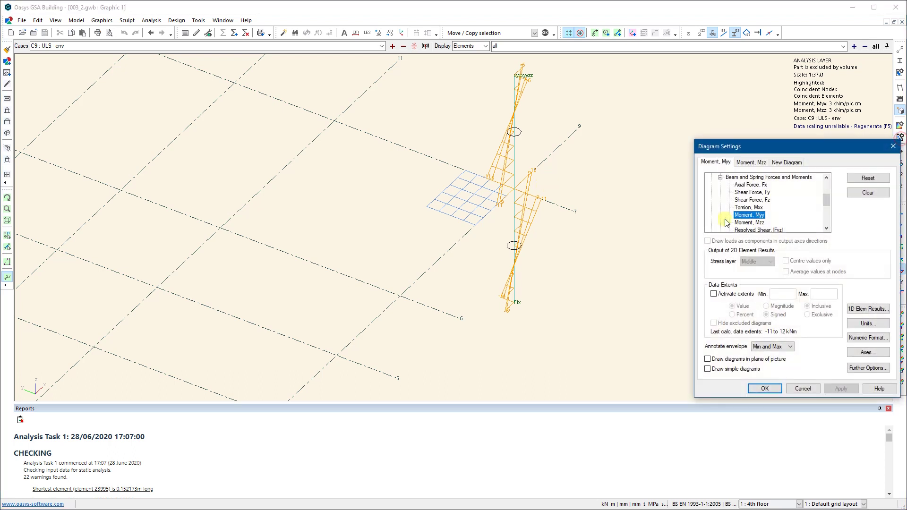
{"action": "left_click_drag", "start_coordinate": [773, 149], "coordinate": [690, 119]}
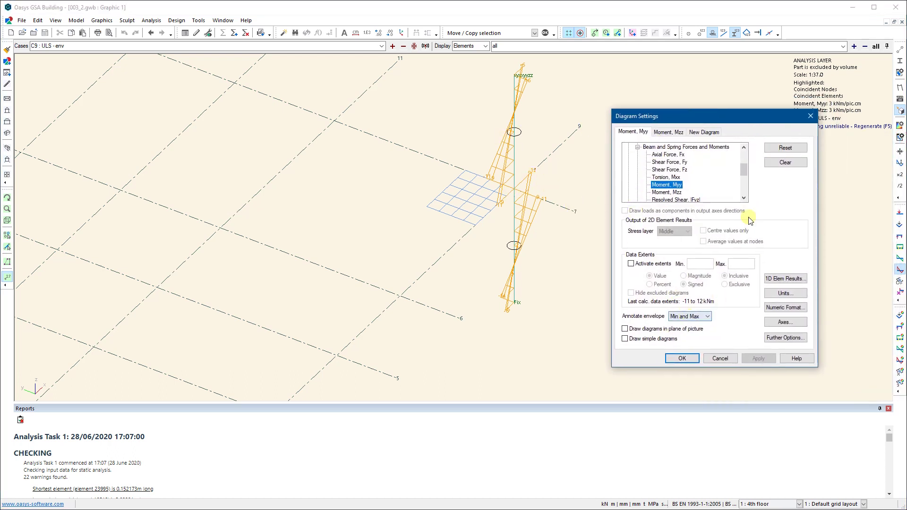
{"action": "left_click", "coordinate": [785, 162]}
{"action": "left_click", "coordinate": [669, 131]}
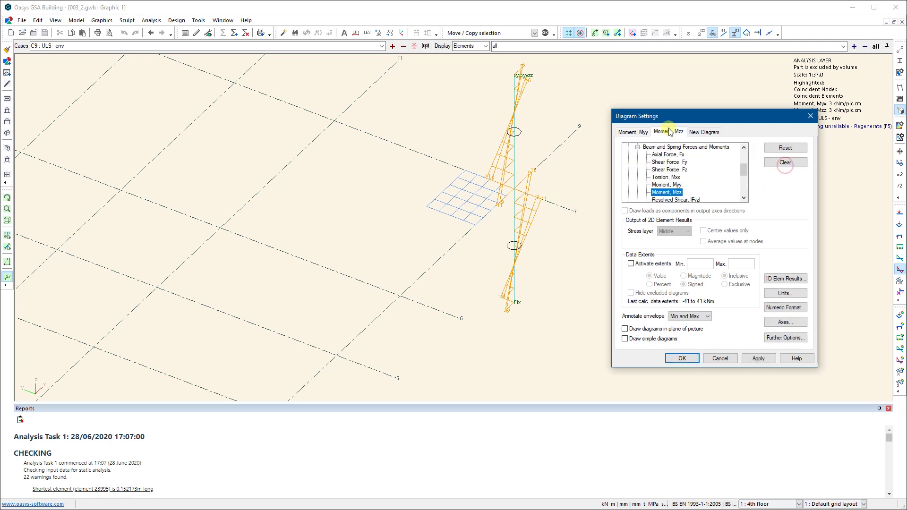
{"action": "left_click", "coordinate": [786, 163]}
{"action": "left_click", "coordinate": [634, 132]}
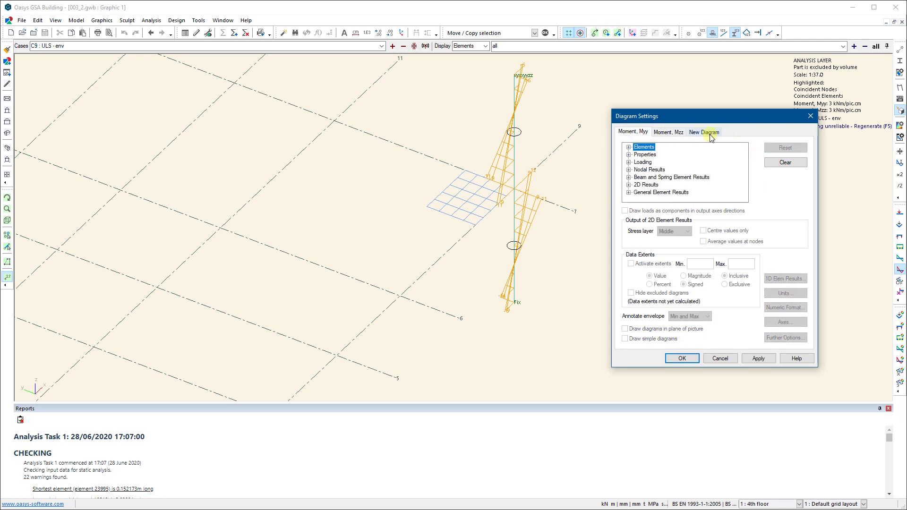
{"action": "left_click", "coordinate": [759, 358]}
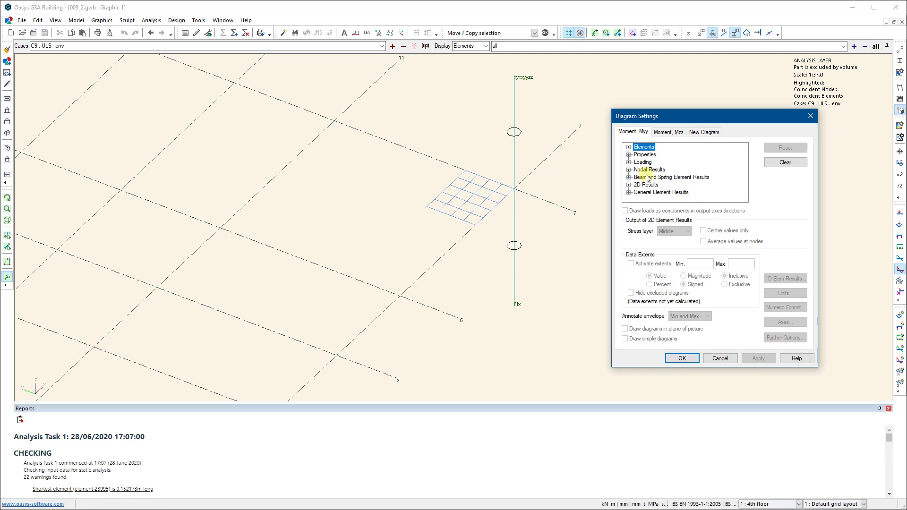
{"action": "left_click", "coordinate": [685, 358]}
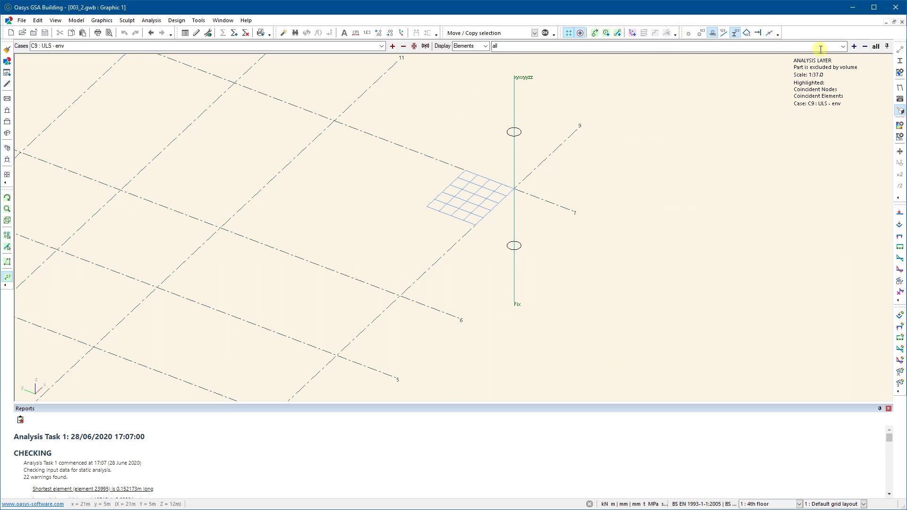
Restore all elements to the display and bring the corner column at gridlines 7 and 9 into view.
{"action": "left_click", "coordinate": [876, 46]}
{"action": "scroll", "coordinate": [431, 227], "scroll_direction": "down", "scroll_amount": 5}
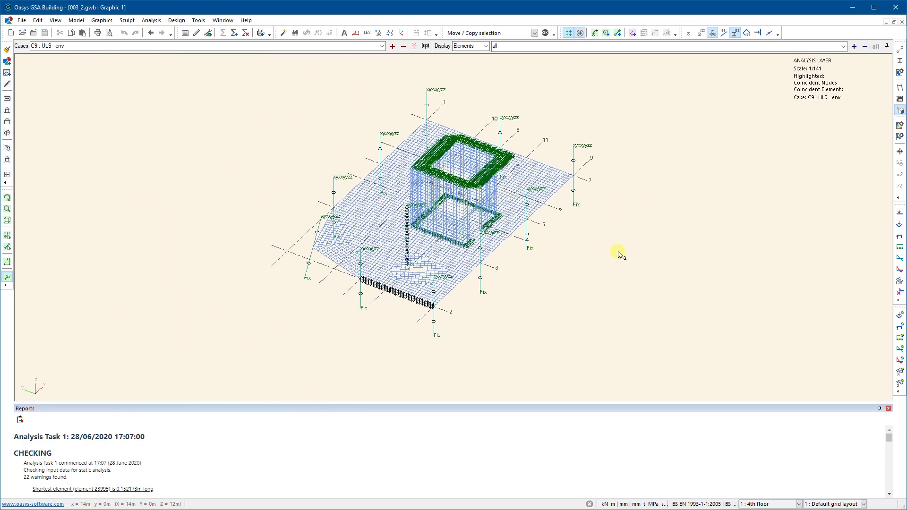
{"action": "mouse_move", "coordinate": [619, 254]}
{"action": "left_mouse_down"}
{"action": "mouse_move", "coordinate": [582, 253]}
{"action": "mouse_move", "coordinate": [619, 245]}
{"action": "left_mouse_up"}
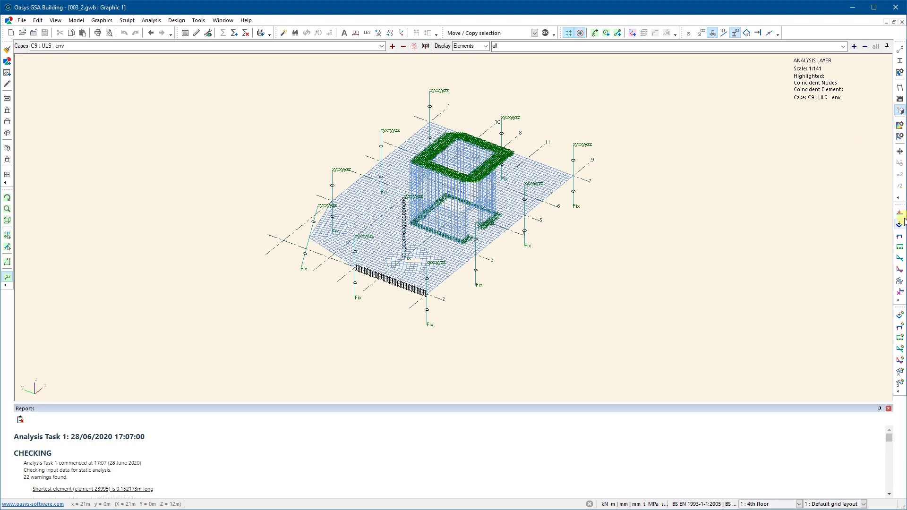
{"action": "scroll", "coordinate": [902, 215], "scroll_direction": "up", "scroll_amount": 1}
{"action": "middle_click_drag", "start_coordinate": [804, 217], "coordinate": [742, 265]}
{"action": "scroll", "coordinate": [878, 241], "scroll_direction": "up", "scroll_amount": 4}
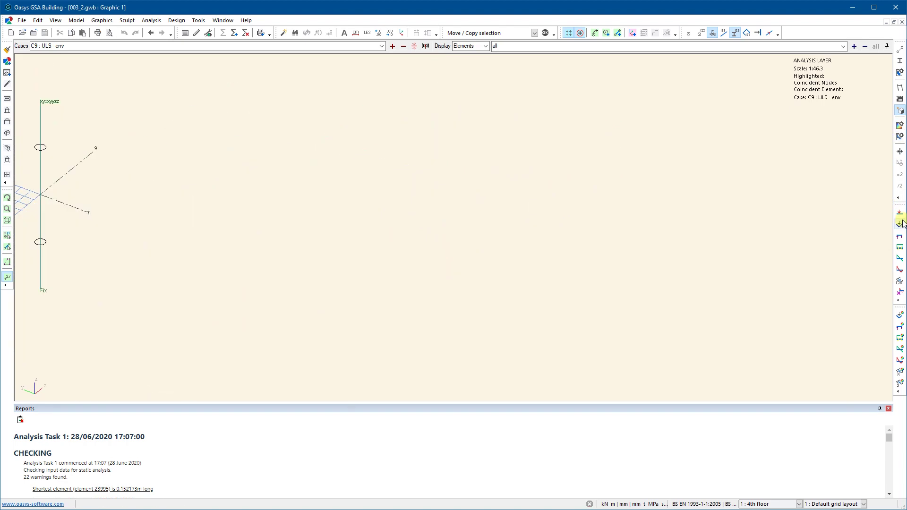
{"action": "key", "text": "Home"}
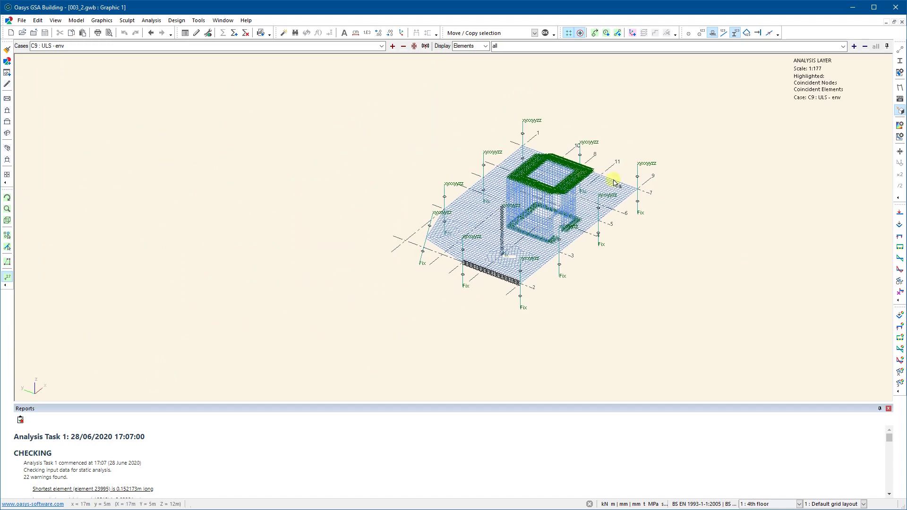
{"action": "scroll", "coordinate": [614, 182], "scroll_direction": "up", "scroll_amount": 6}
{"action": "middle_click_drag", "start_coordinate": [669, 203], "coordinate": [631, 192]}
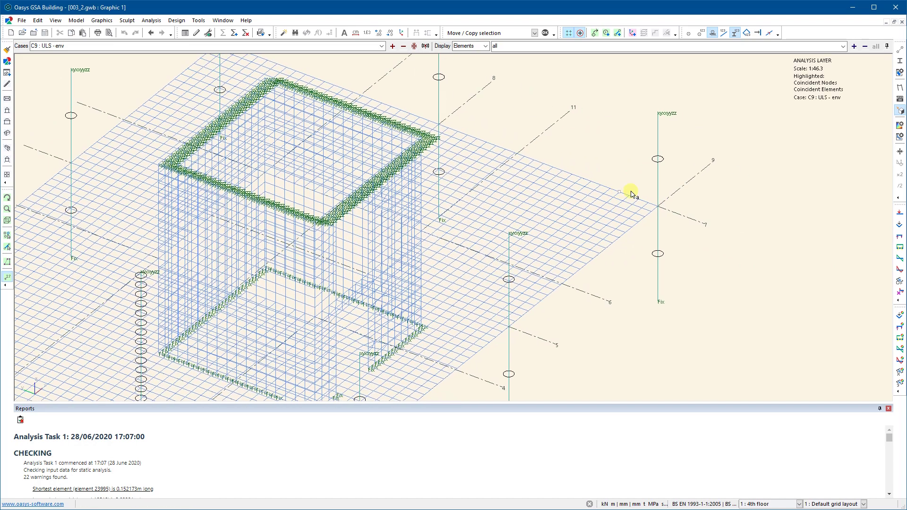
Display the reaction force diagrams at a scale of 63 kN/pic.cm and label their values at the corner column's base.
{"action": "left_click", "coordinate": [899, 238]}
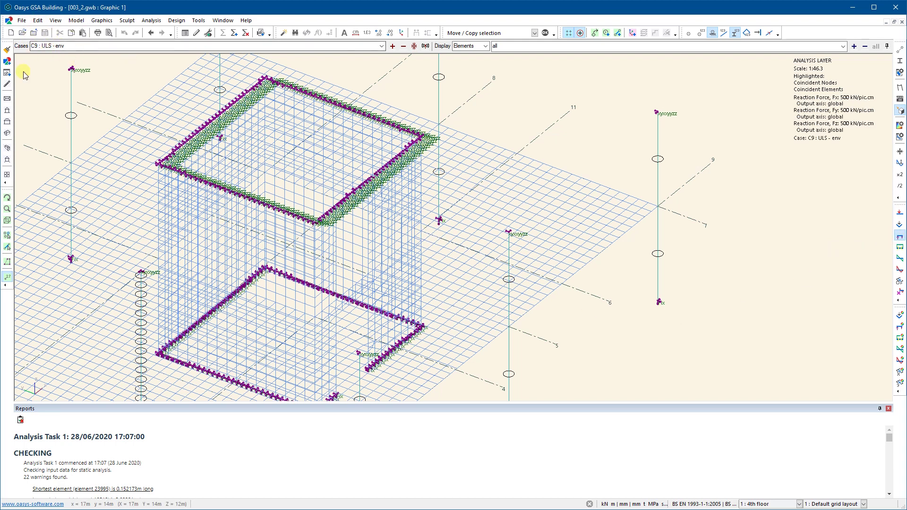
{"action": "scroll", "coordinate": [671, 311], "scroll_direction": "up", "scroll_amount": 6}
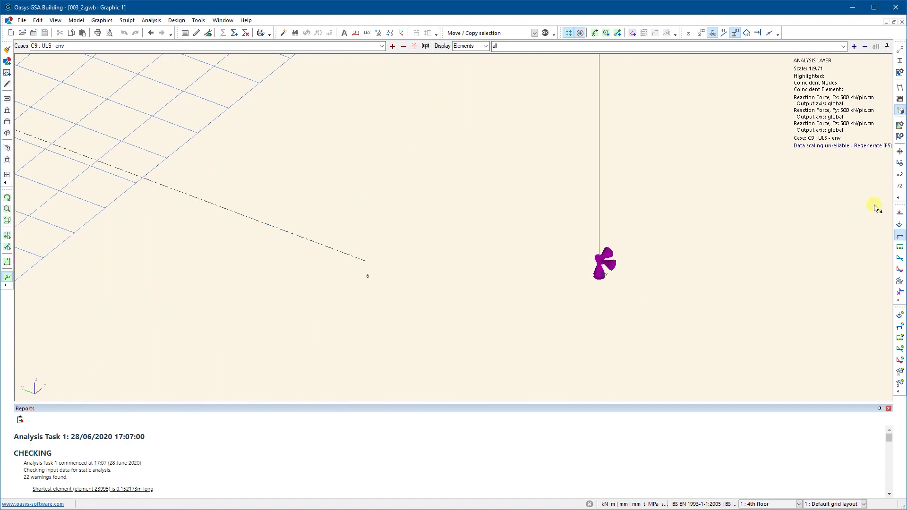
{"action": "left_click", "coordinate": [899, 176]}
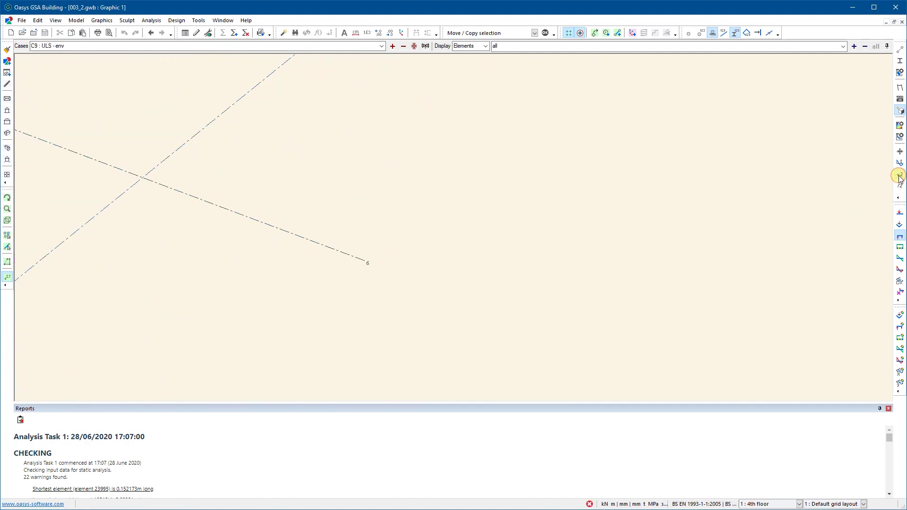
{"action": "scroll", "coordinate": [647, 298], "scroll_direction": "up", "scroll_amount": 5}
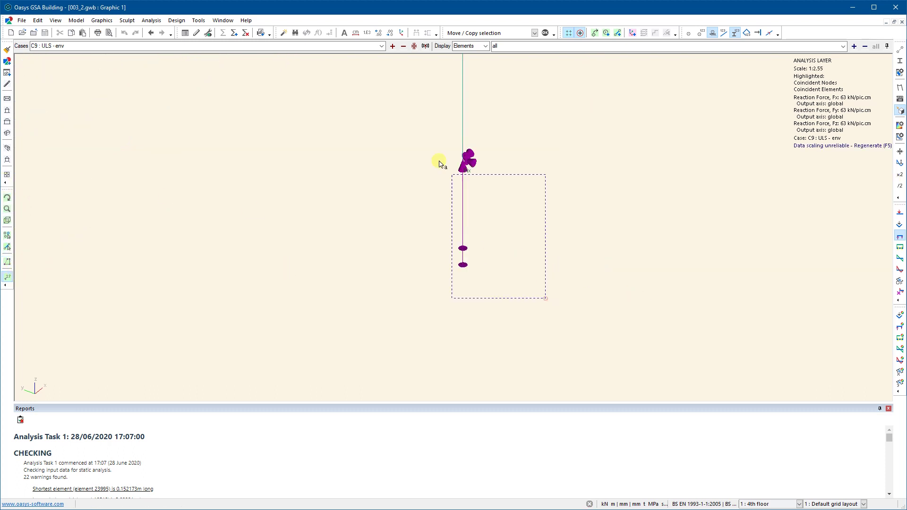
{"action": "left_click_drag", "start_coordinate": [439, 161], "coordinate": [437, 159]}
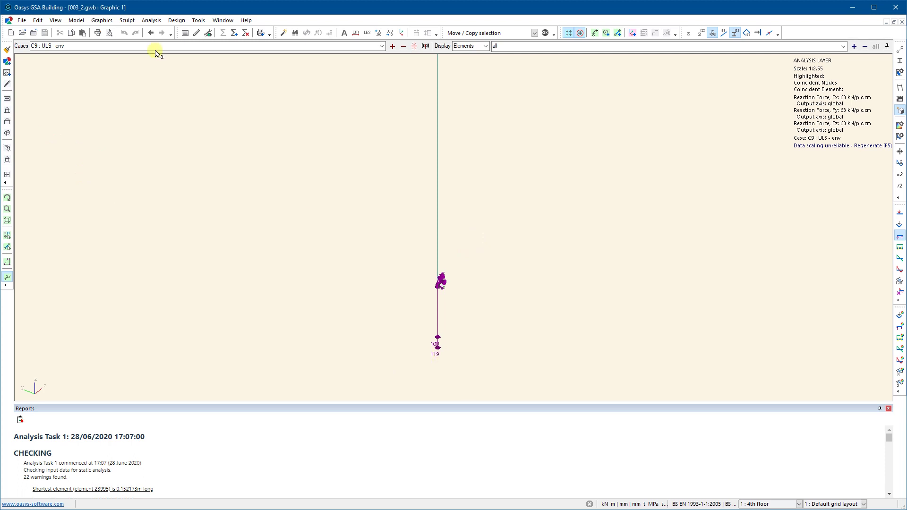
Switch the displayed results to case C8 : ULS - LL all bays and examine the reaction at the corner column's base.
{"action": "left_click", "coordinate": [382, 46]}
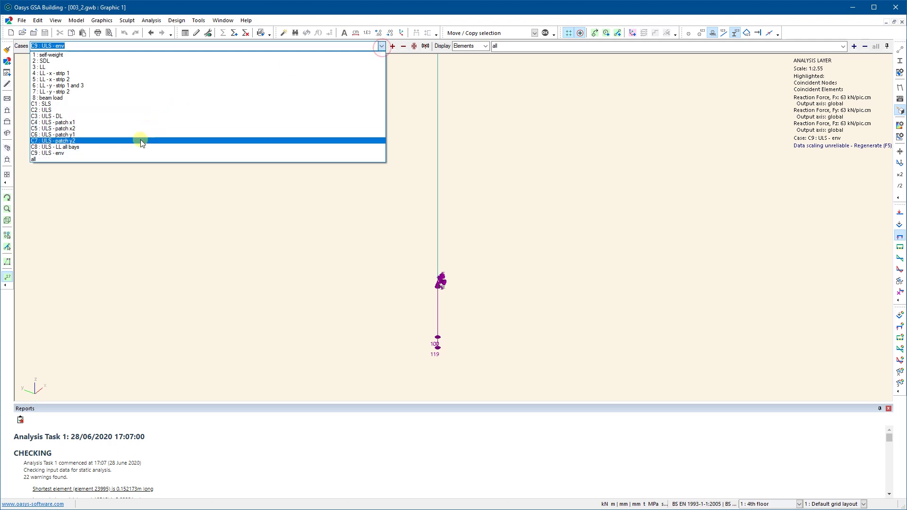
{"action": "left_click", "coordinate": [57, 147]}
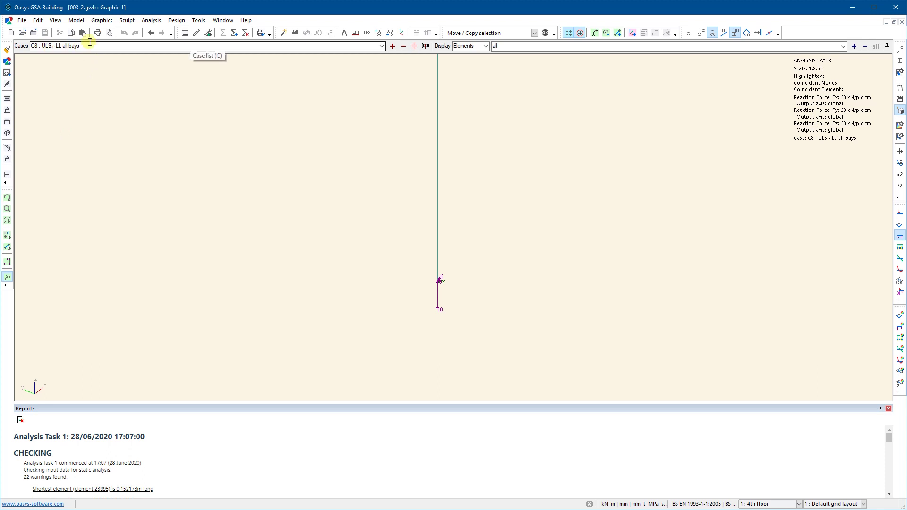
{"action": "scroll", "coordinate": [419, 298], "scroll_direction": "up", "scroll_amount": 3}
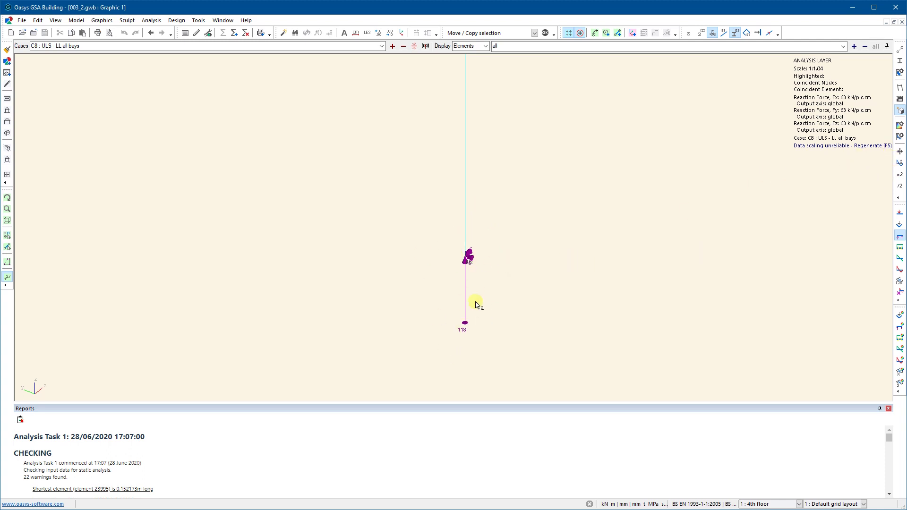
Review the Fx, Fy and Fz reaction force settings in the diagram settings and clear these diagrams from the view.
{"action": "left_click", "coordinate": [900, 136]}
{"action": "left_click_drag", "start_coordinate": [785, 141], "coordinate": [701, 95]}
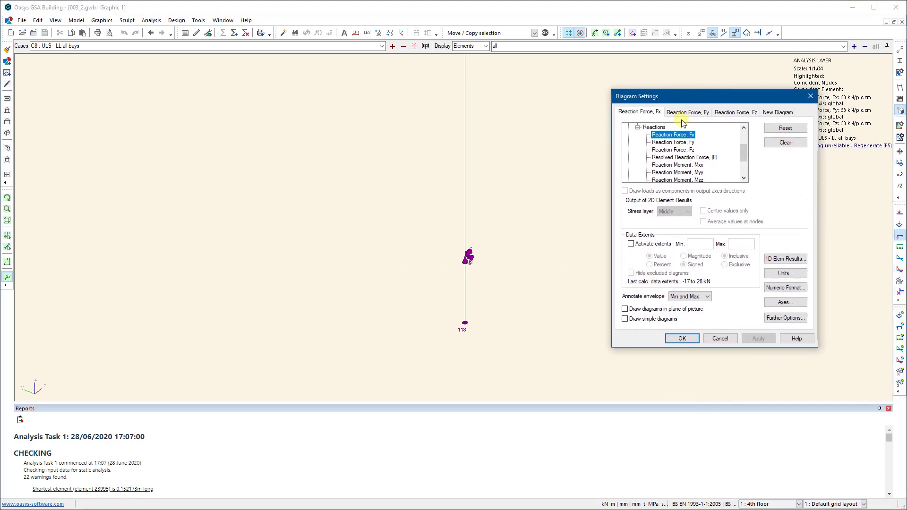
{"action": "left_click", "coordinate": [680, 113]}
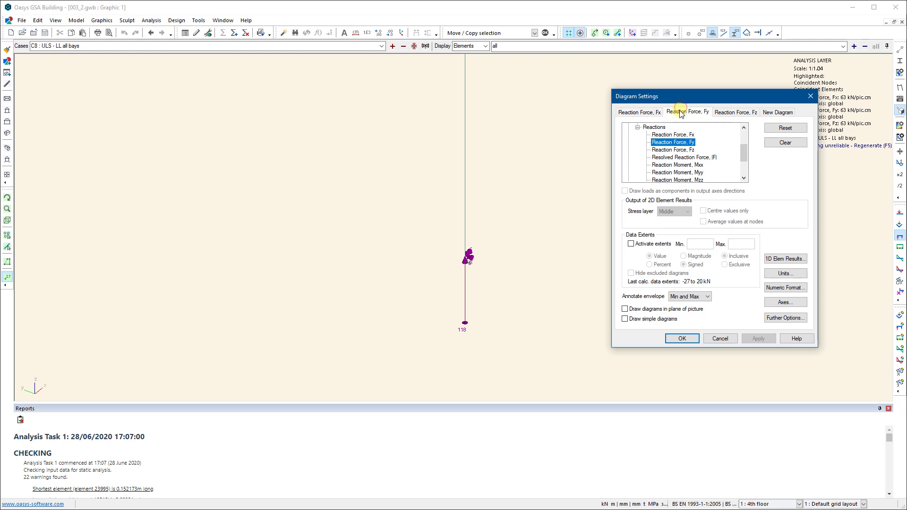
{"action": "left_click", "coordinate": [731, 113]}
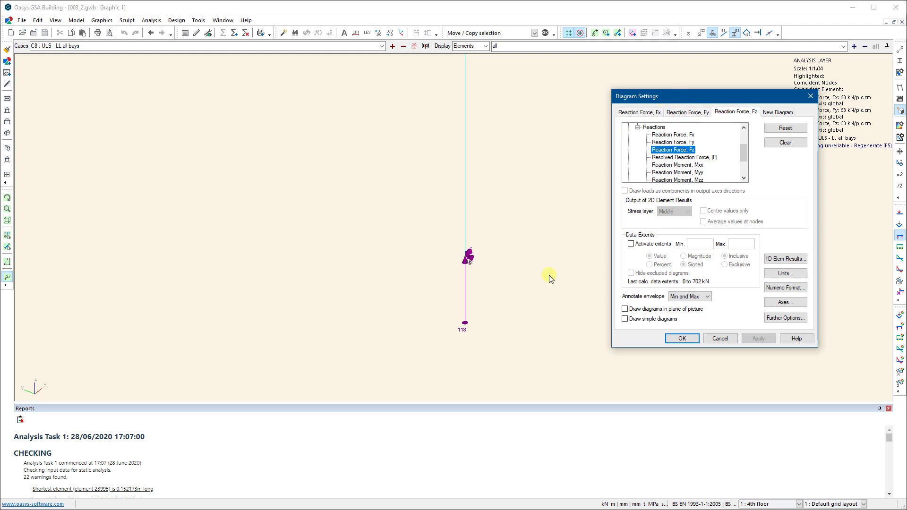
{"action": "left_click", "coordinate": [637, 113]}
{"action": "left_click", "coordinate": [691, 112]}
{"action": "left_click", "coordinate": [735, 113]}
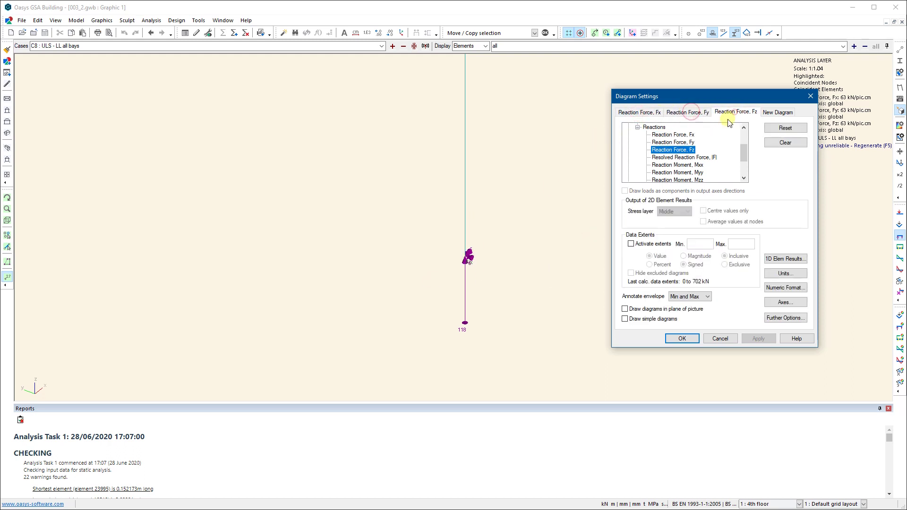
{"action": "left_click", "coordinate": [650, 117]}
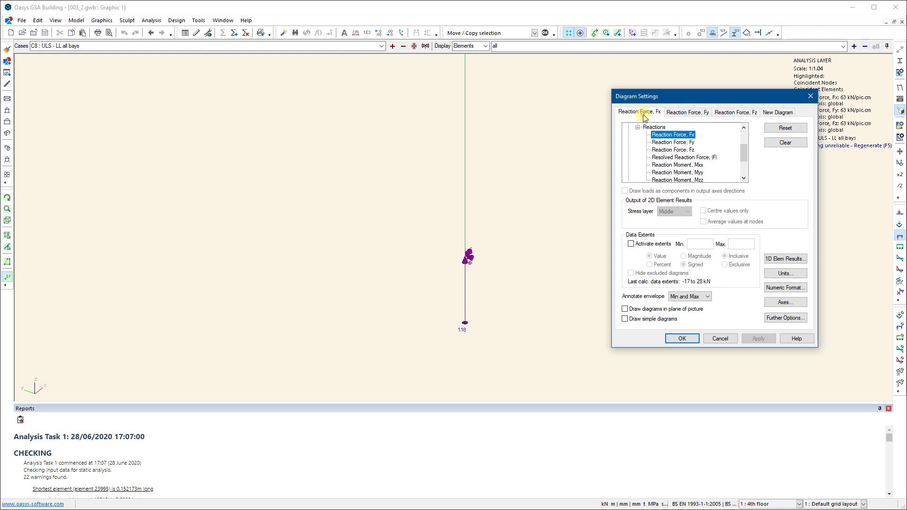
{"action": "left_click", "coordinate": [784, 143]}
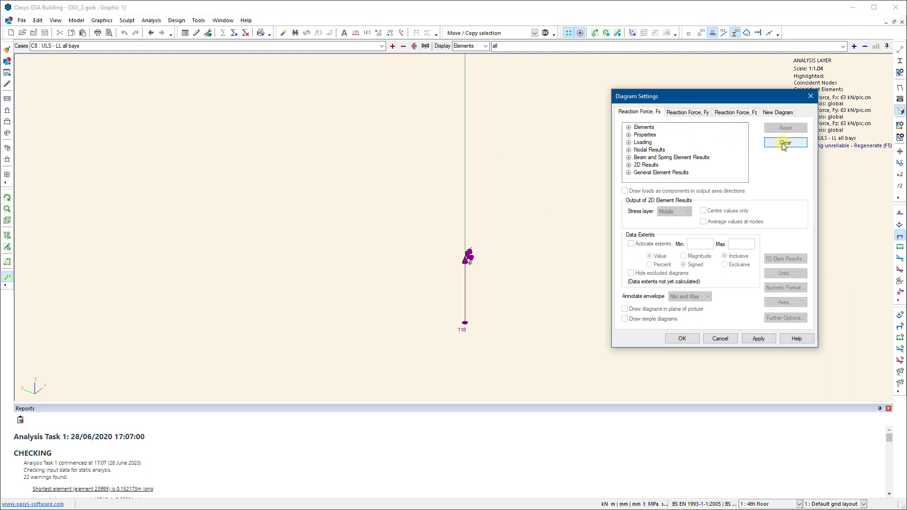
{"action": "left_click", "coordinate": [720, 338]}
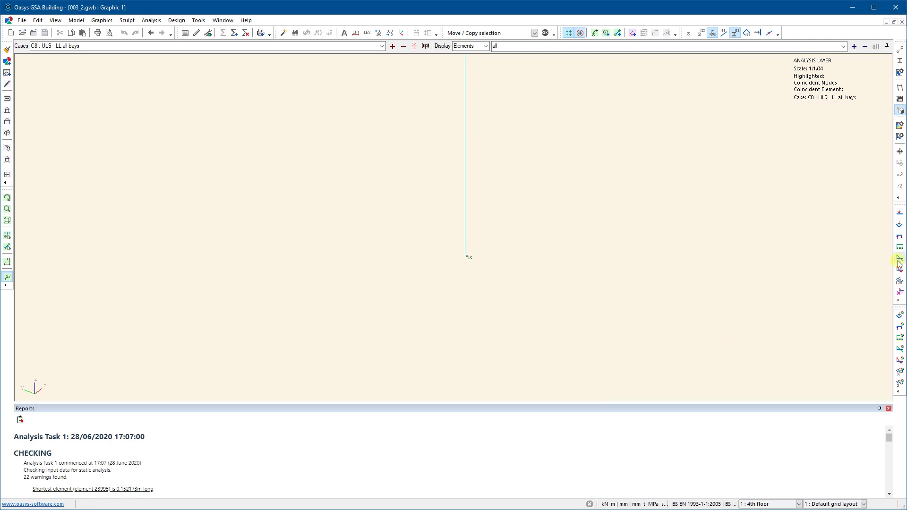
Add a diagram of only the nodal Reaction Force, Fz result through the diagram settings and apply it.
{"action": "left_click", "coordinate": [900, 137]}
{"action": "left_click_drag", "start_coordinate": [785, 141], "coordinate": [741, 93]}
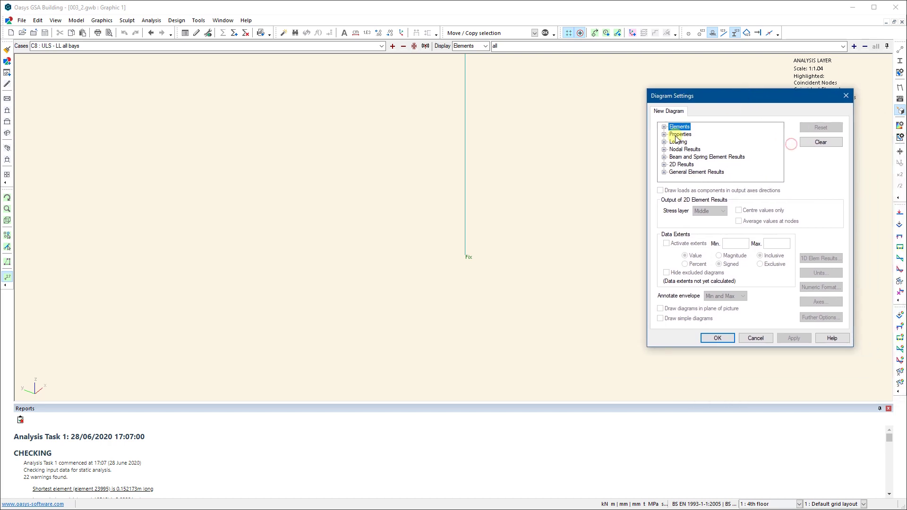
{"action": "left_click", "coordinate": [665, 149]}
{"action": "left_click", "coordinate": [673, 164]}
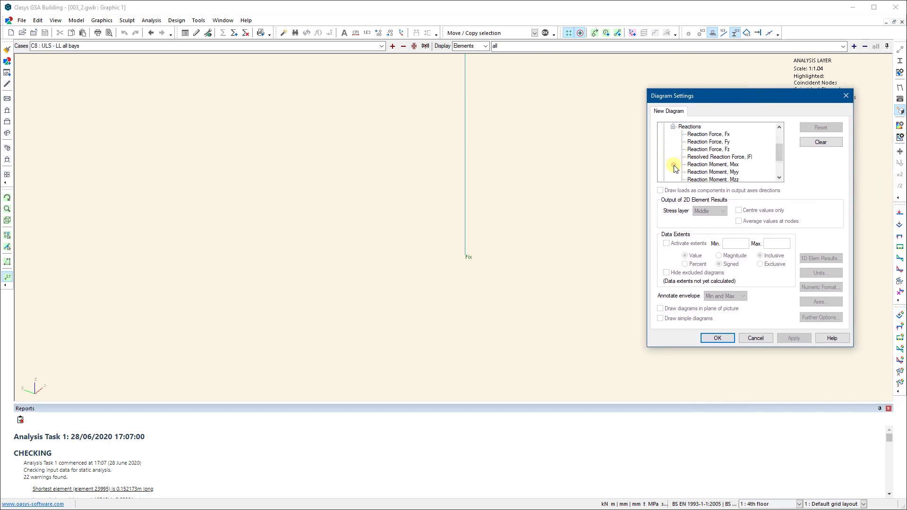
{"action": "left_click", "coordinate": [708, 149]}
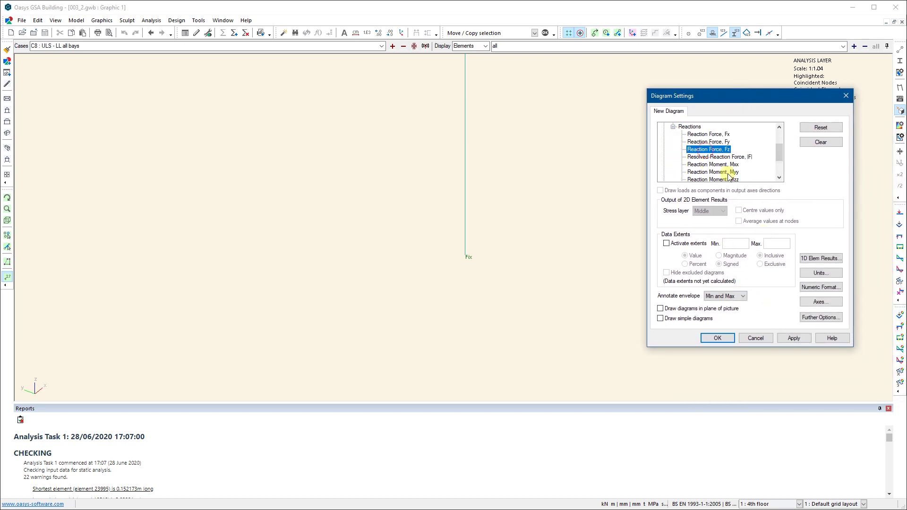
{"action": "left_click", "coordinate": [787, 339]}
{"action": "left_click", "coordinate": [718, 338]}
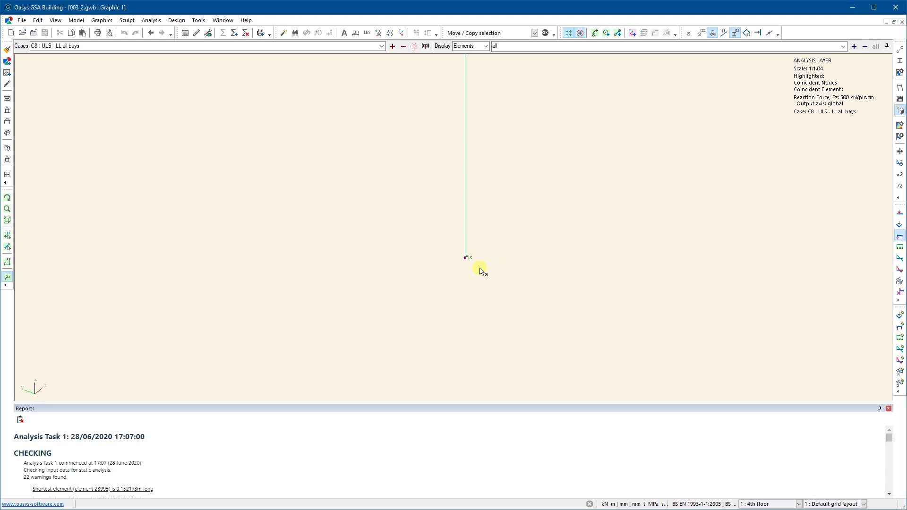
Enlarge the Fz reaction diagram to a scale of 63 kN/pic.cm and label its value at the corner column's base.
{"action": "left_click", "coordinate": [900, 167]}
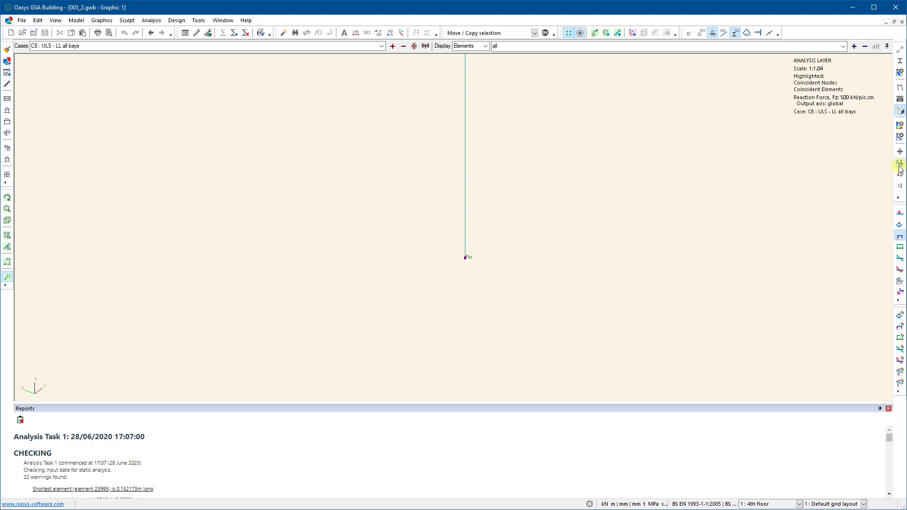
{"action": "scroll", "coordinate": [467, 265], "scroll_direction": "up", "scroll_amount": 2}
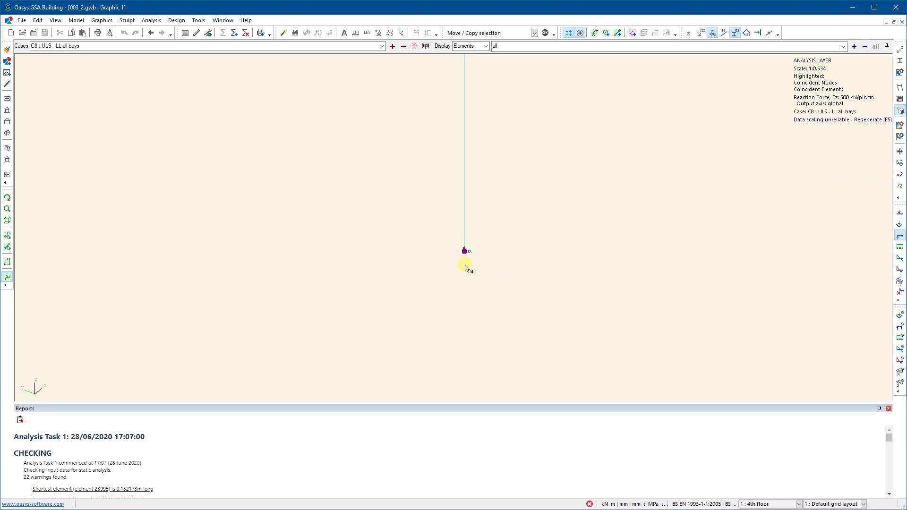
{"action": "scroll", "coordinate": [465, 266], "scroll_direction": "down", "scroll_amount": 1}
{"action": "scroll", "coordinate": [633, 213], "scroll_direction": "down", "scroll_amount": 10}
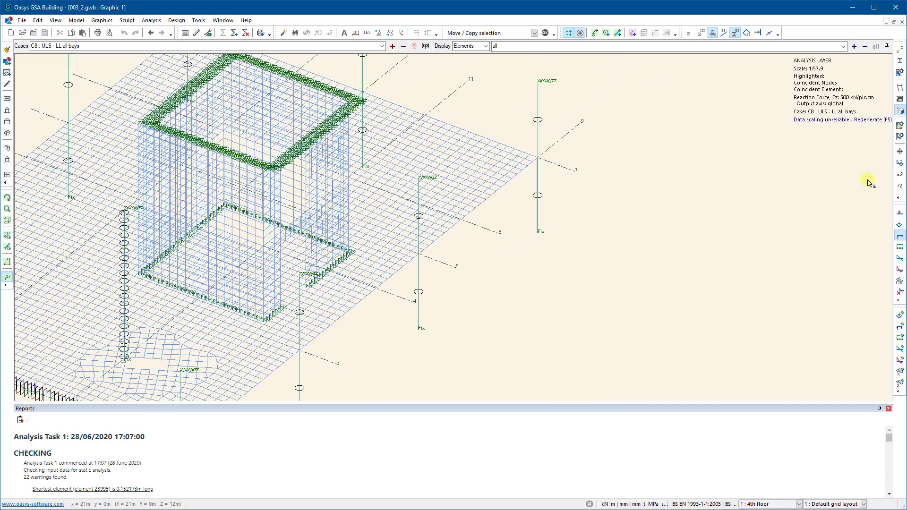
{"action": "left_click", "coordinate": [900, 164]}
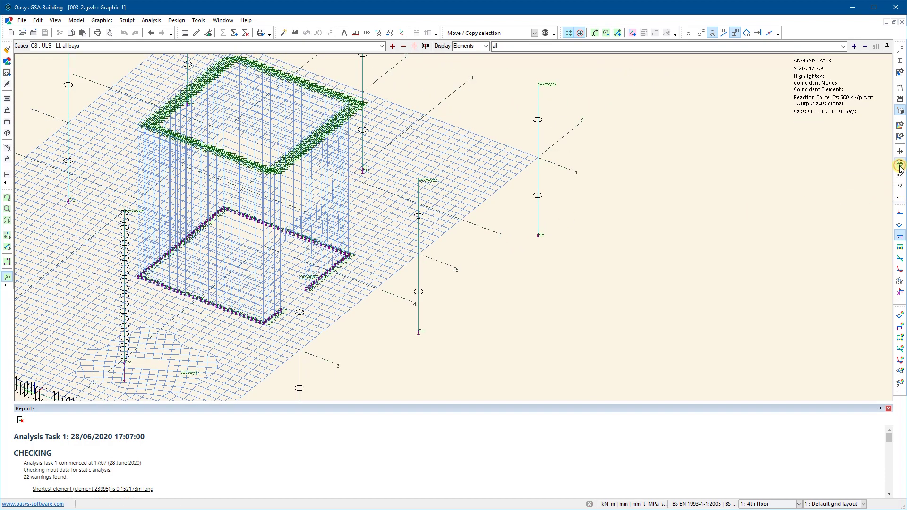
{"action": "scroll", "coordinate": [540, 245], "scroll_direction": "up", "scroll_amount": 4}
{"action": "scroll", "coordinate": [540, 245], "scroll_direction": "up", "scroll_amount": 3}
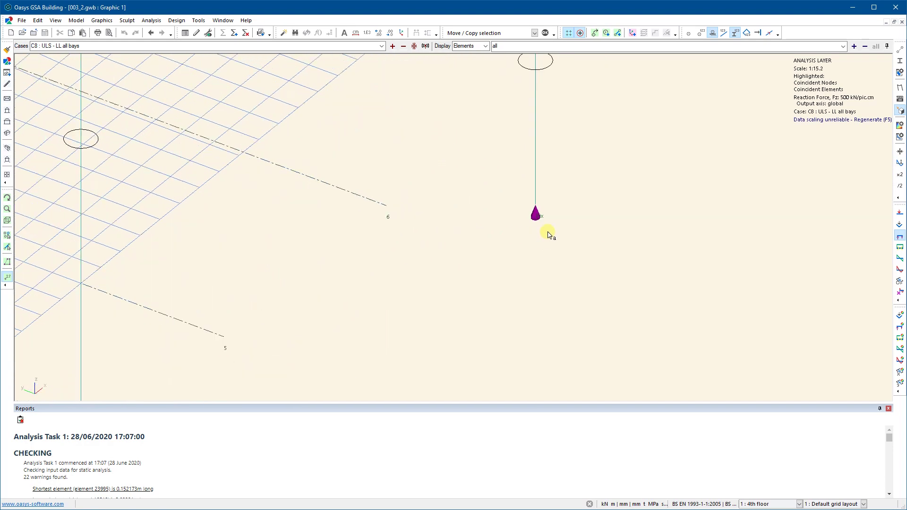
{"action": "left_click", "coordinate": [900, 176]}
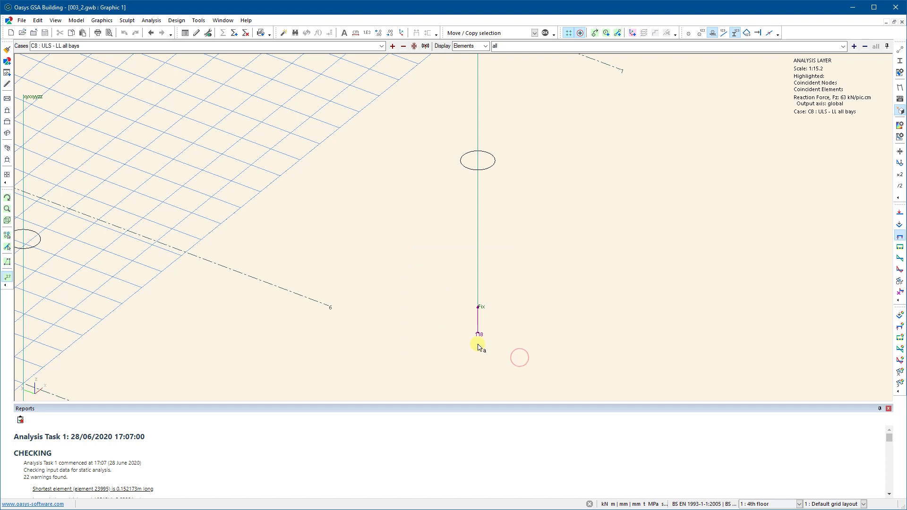
{"action": "scroll", "coordinate": [462, 313], "scroll_direction": "up", "scroll_amount": 3}
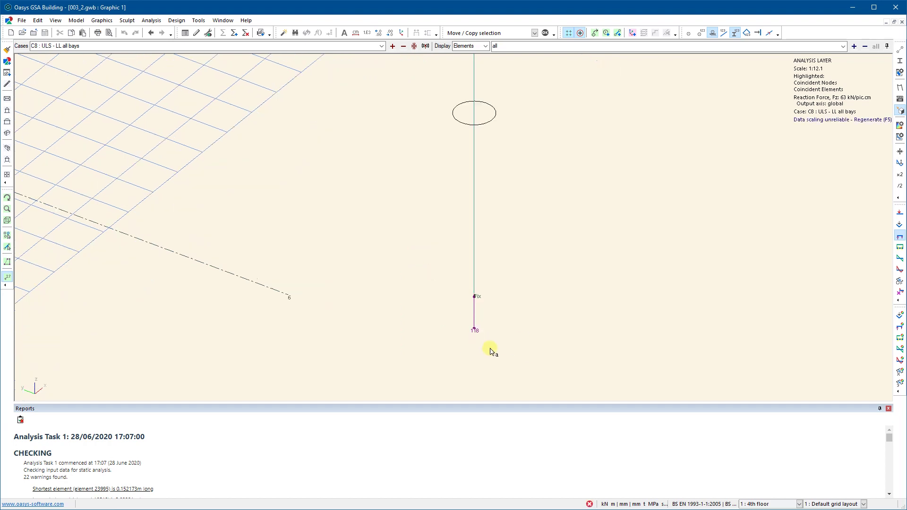
{"action": "scroll", "coordinate": [472, 309], "scroll_direction": "down", "scroll_amount": 6}
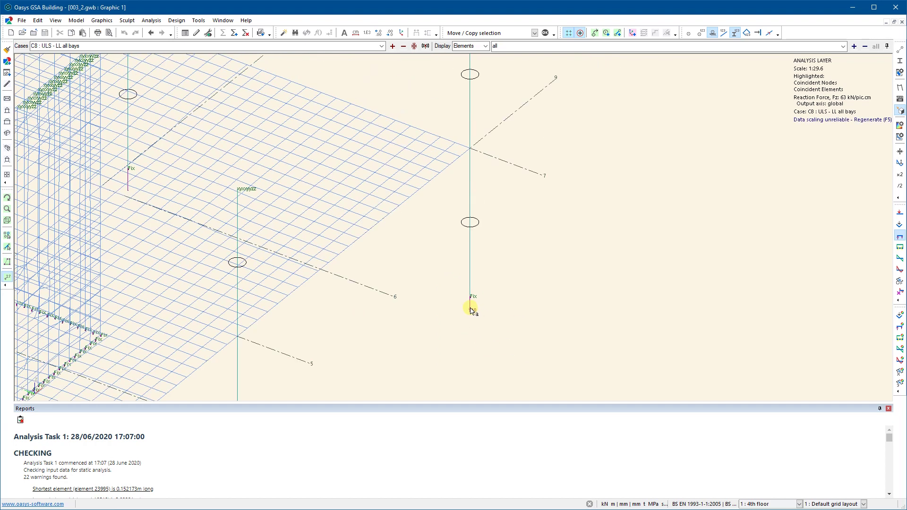
{"action": "scroll", "coordinate": [523, 274], "scroll_direction": "up", "scroll_amount": 3}
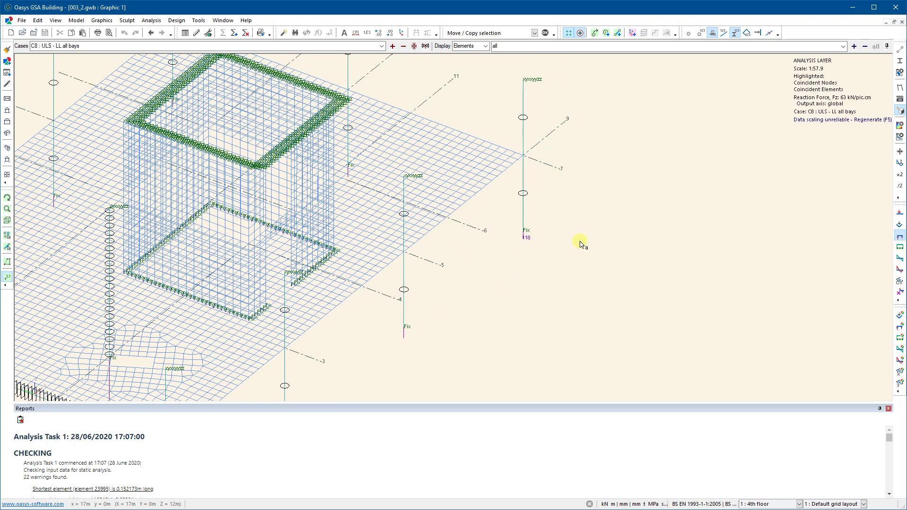
Clear the Fz reaction force diagram from the diagram settings and apply the change.
{"action": "left_click", "coordinate": [900, 136]}
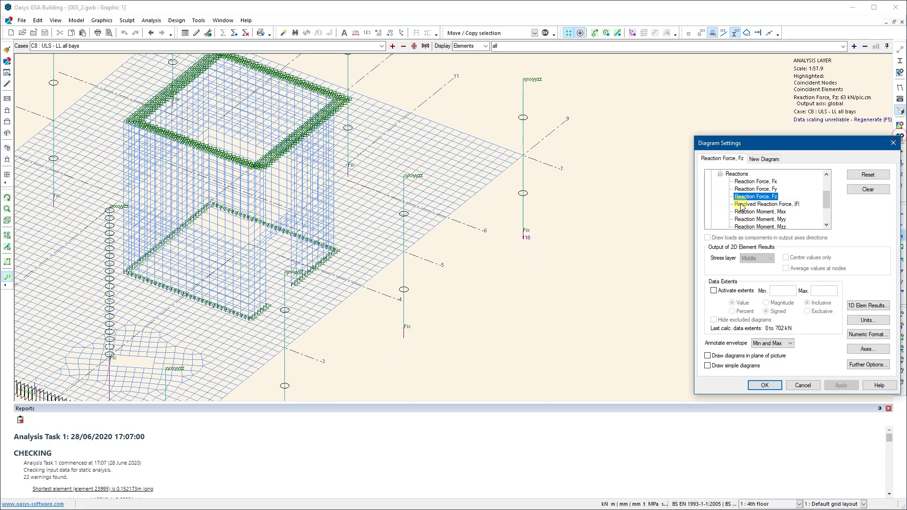
{"action": "left_click", "coordinate": [879, 187]}
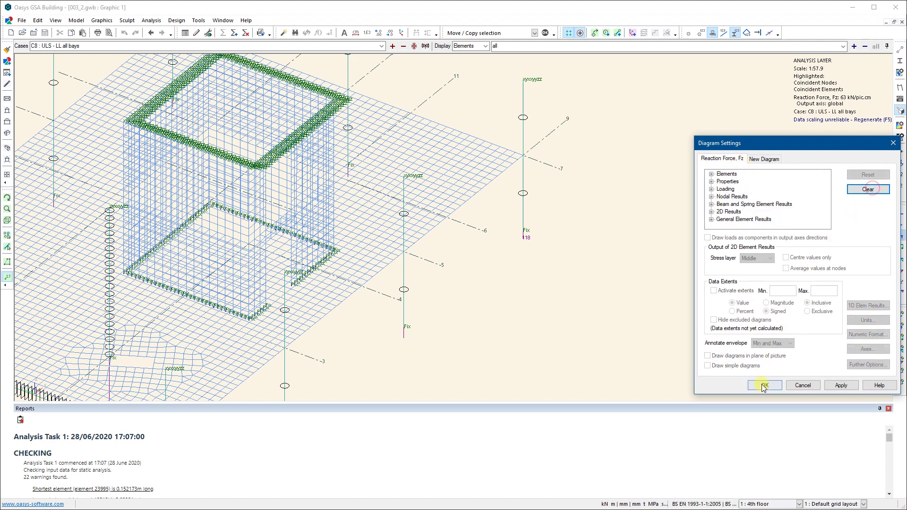
{"action": "left_click", "coordinate": [844, 385]}
{"action": "left_click", "coordinate": [766, 386]}
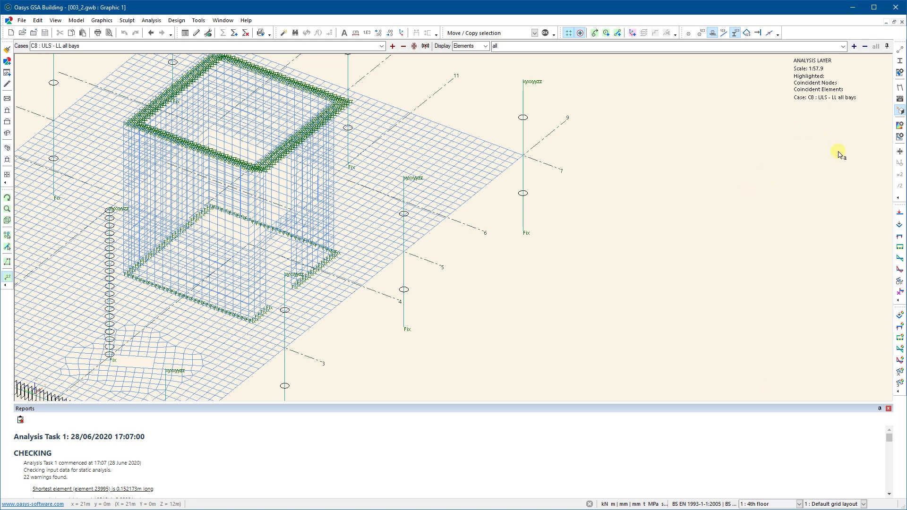
Show the nodal Reaction Force, Fz results as a contour plot on the supports through the contour settings.
{"action": "left_click", "coordinate": [900, 125]}
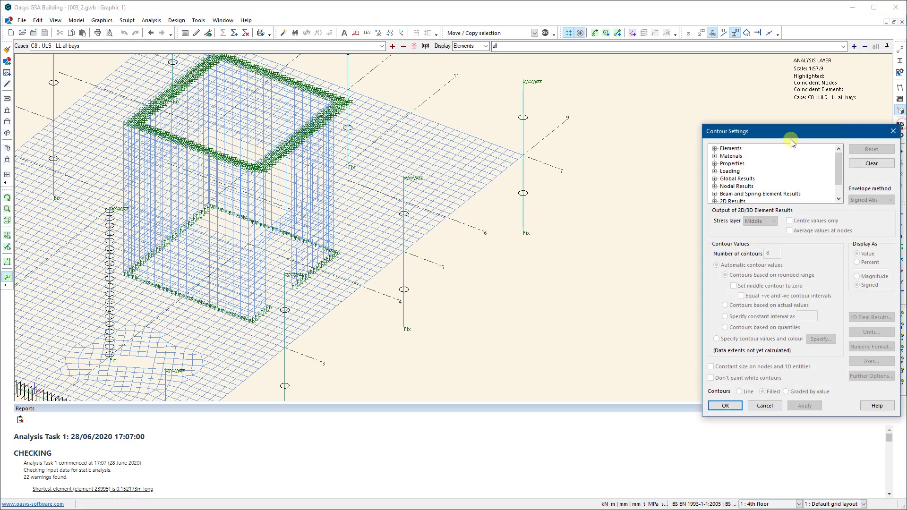
{"action": "left_click", "coordinate": [715, 188]}
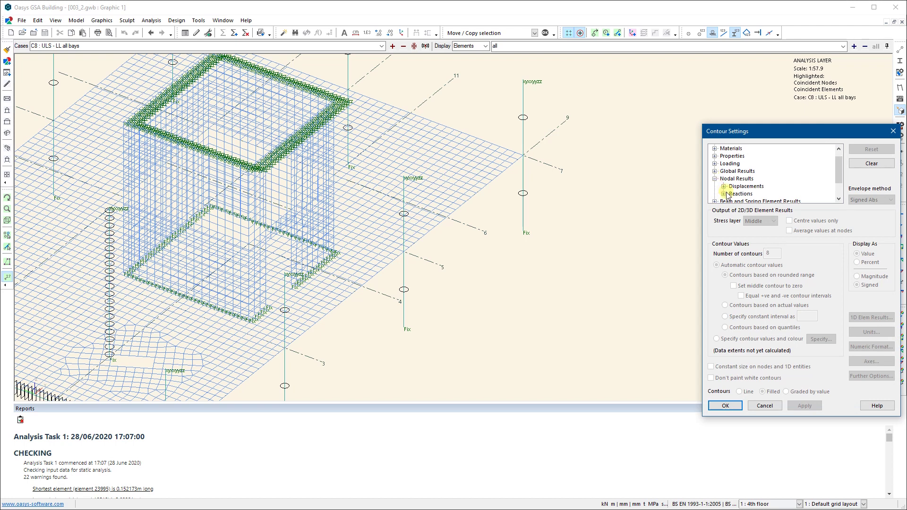
{"action": "left_click", "coordinate": [724, 197]}
{"action": "left_click", "coordinate": [751, 172]}
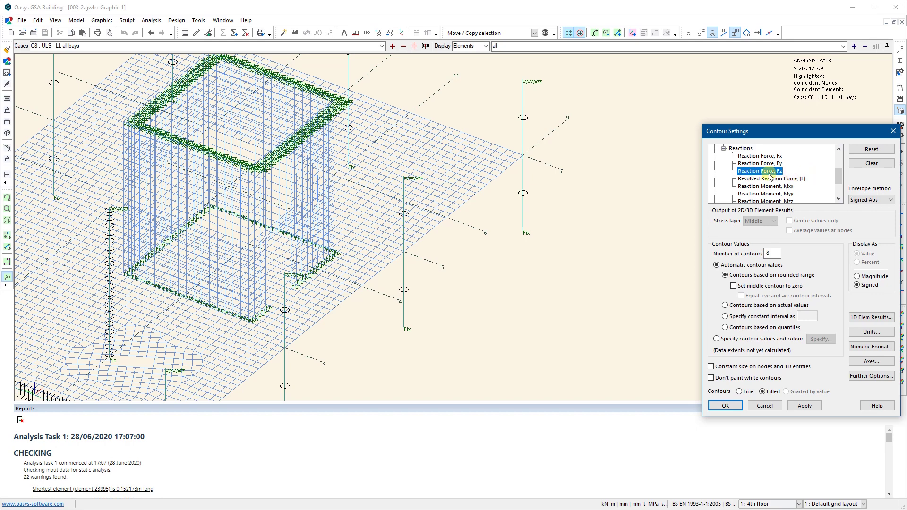
{"action": "left_click", "coordinate": [805, 406]}
{"action": "left_click", "coordinate": [720, 406]}
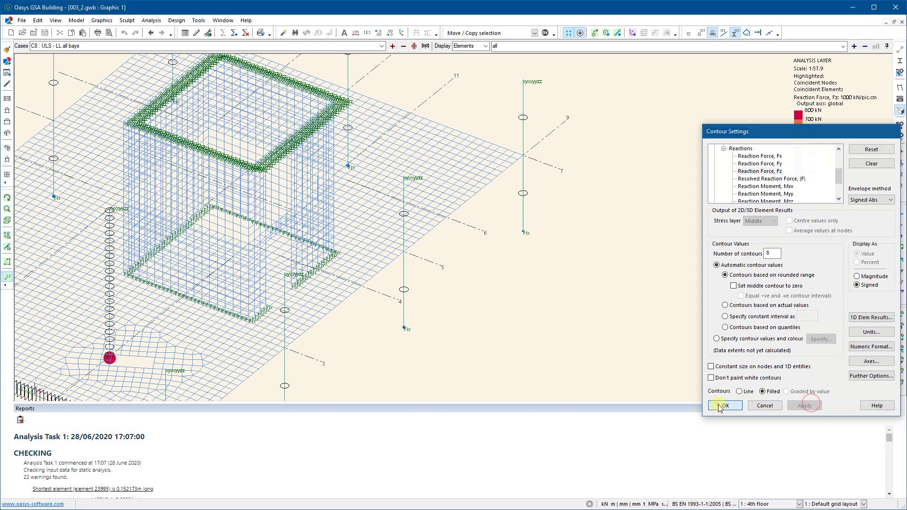
Enlarge the Fz reaction contour symbols to a scale of 500 kN/pic.cm, with the support bases in view from low and elevated angles.
{"action": "scroll", "coordinate": [695, 219], "scroll_direction": "down", "scroll_amount": 2}
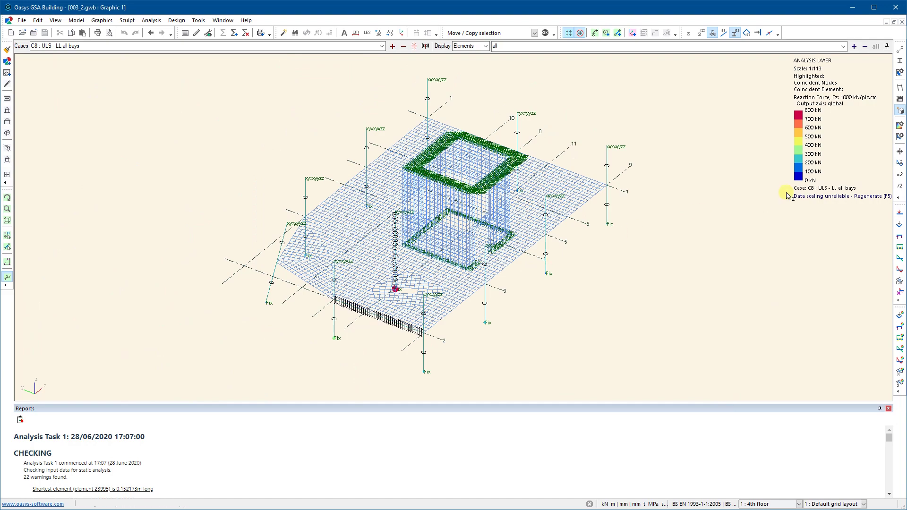
{"action": "left_click", "coordinate": [8, 198]}
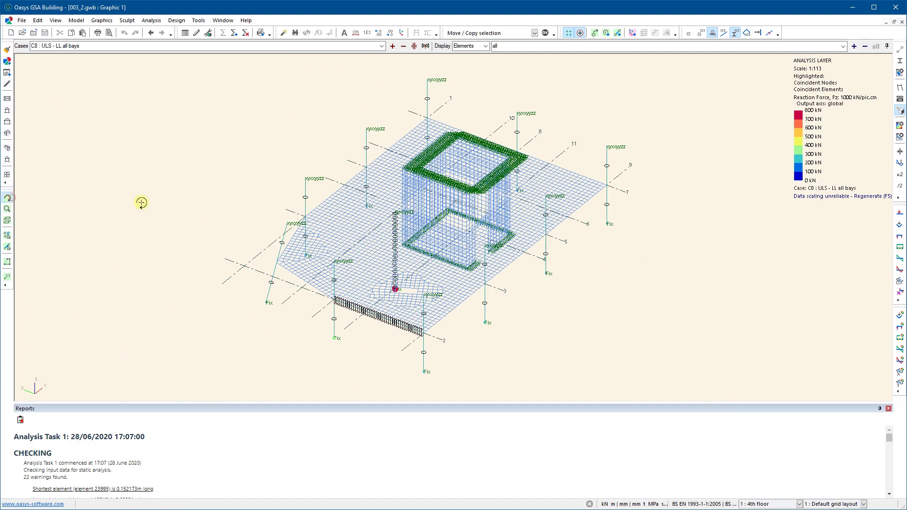
{"action": "left_click_drag", "start_coordinate": [189, 213], "coordinate": [179, 201]}
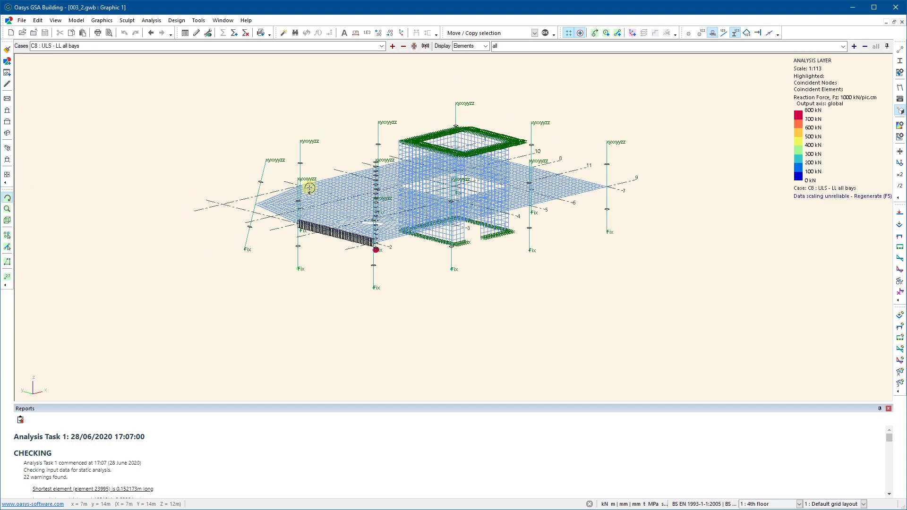
{"action": "left_click", "coordinate": [900, 174]}
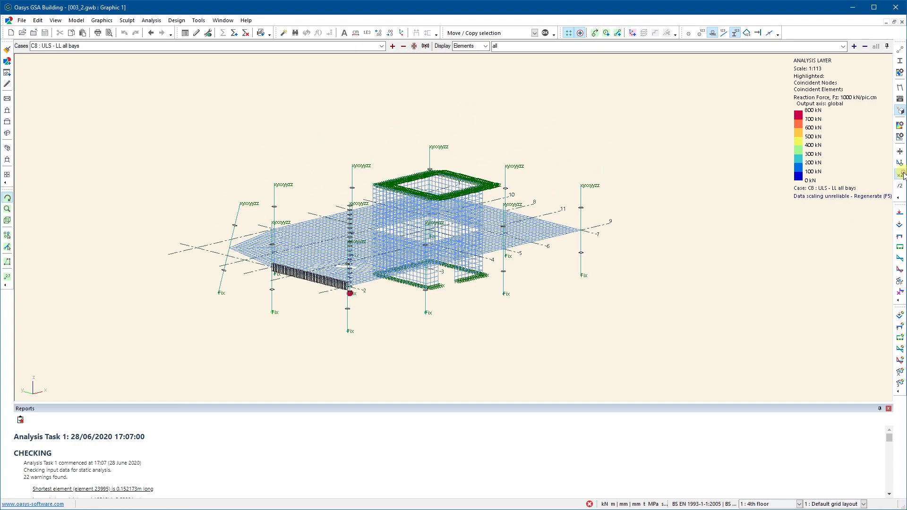
{"action": "left_click", "coordinate": [900, 185]}
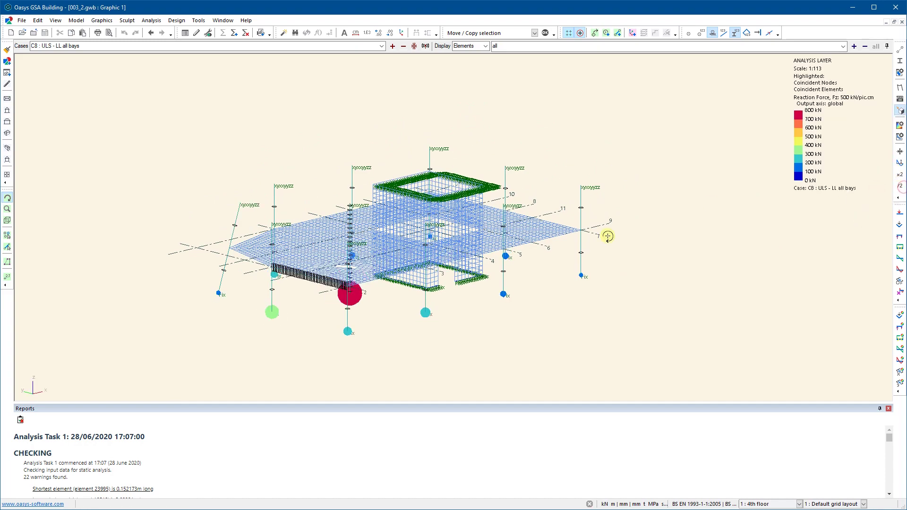
{"action": "left_click", "coordinate": [541, 267]}
{"action": "left_click_drag", "start_coordinate": [549, 257], "coordinate": [623, 216]}
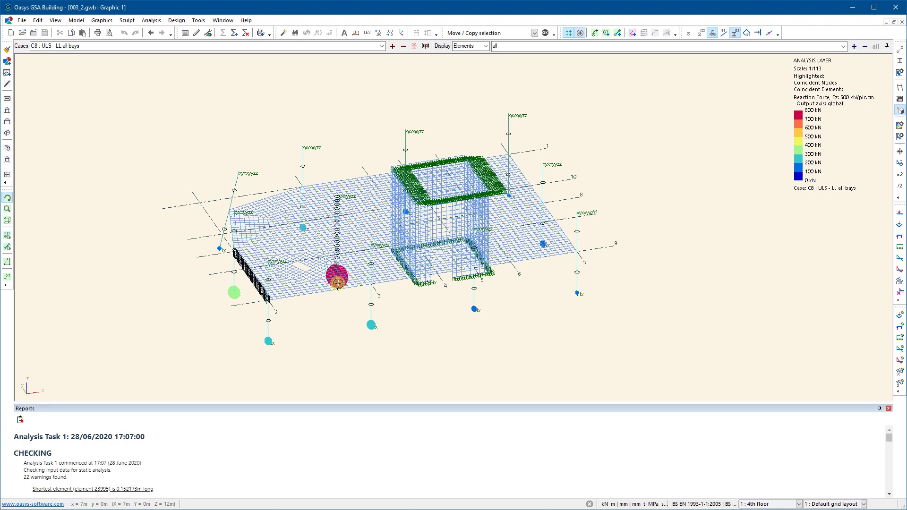
Apply constant size on nodes and 1D entities to the Fz reaction contours and double the size of the symbols.
{"action": "left_click", "coordinate": [899, 125]}
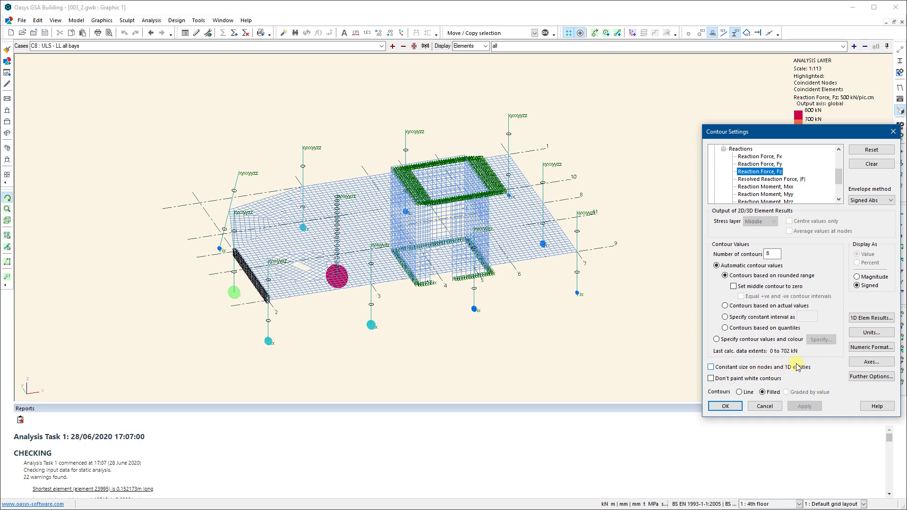
{"action": "left_click", "coordinate": [711, 367]}
{"action": "left_click", "coordinate": [805, 407]}
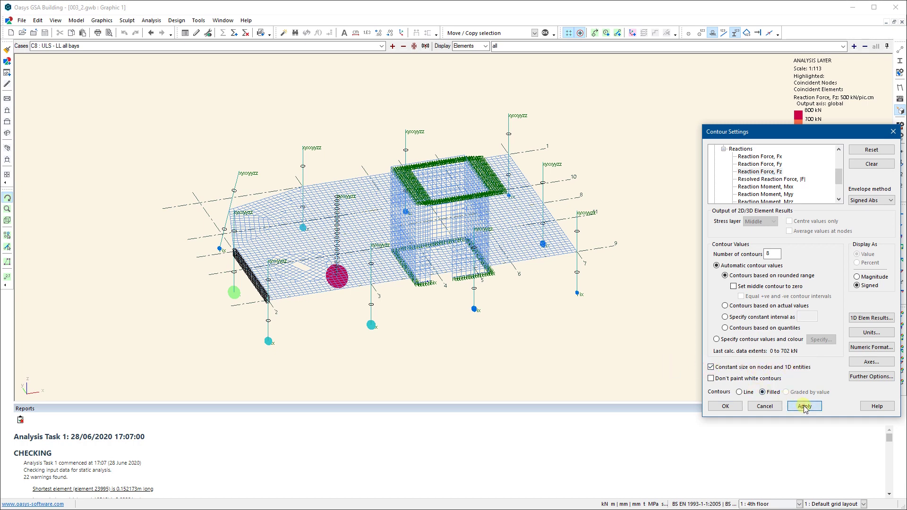
{"action": "left_click", "coordinate": [726, 407]}
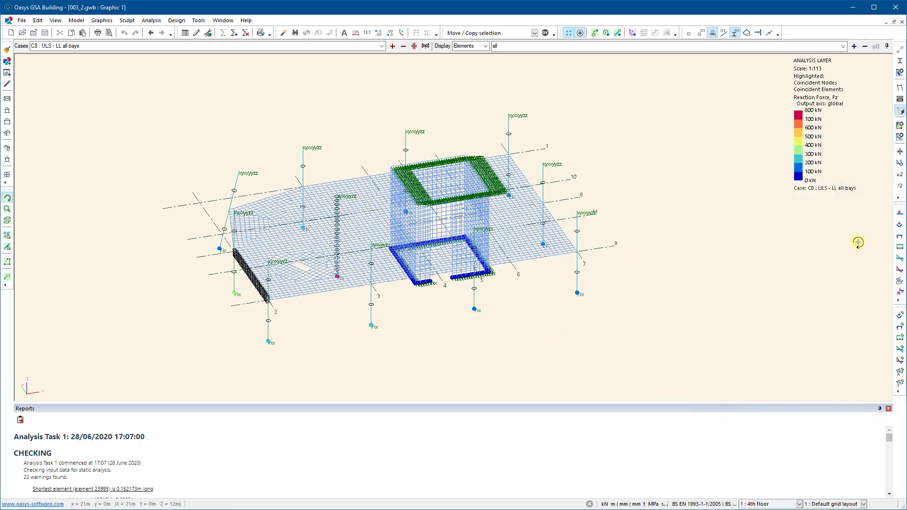
{"action": "left_click", "coordinate": [899, 178]}
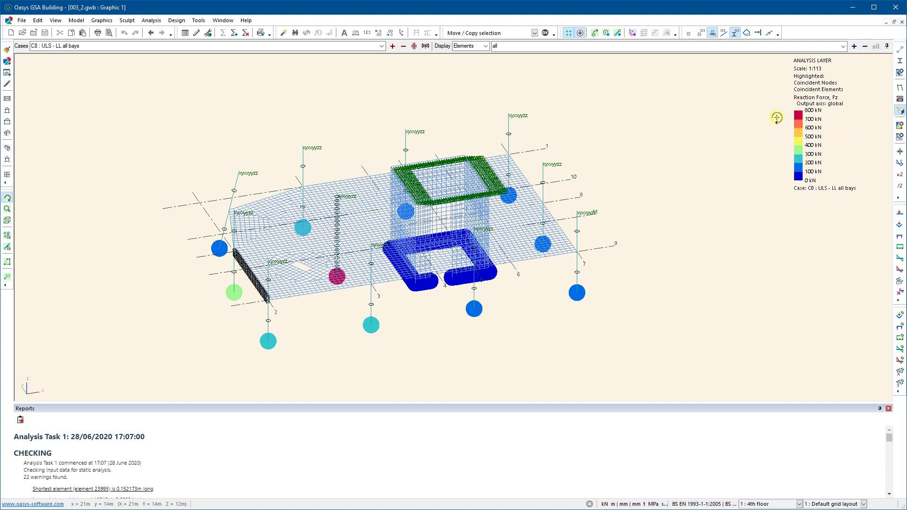
Label the Fz reaction value at the corner column's base near gridlines 7 and 9 and inspect it closely.
{"action": "scroll", "coordinate": [590, 301], "scroll_direction": "up", "scroll_amount": 2}
{"action": "scroll", "coordinate": [590, 301], "scroll_direction": "up", "scroll_amount": 1}
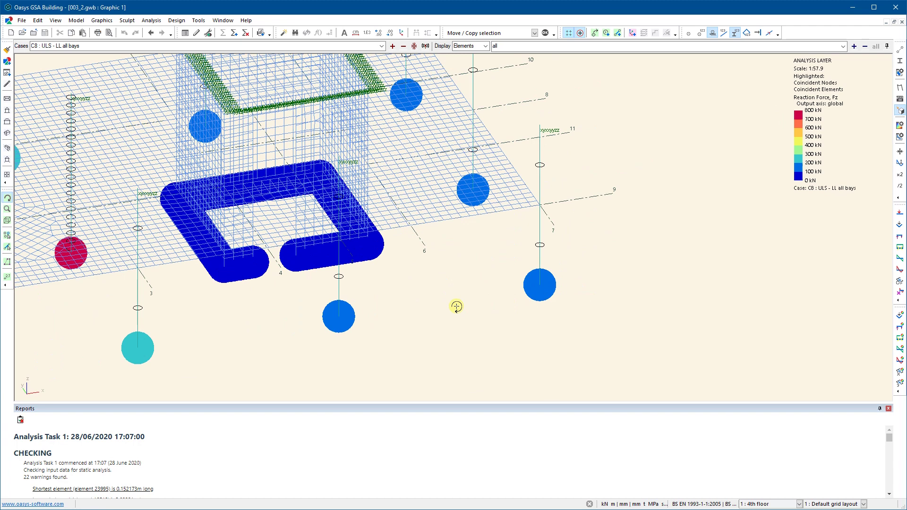
{"action": "left_click", "coordinate": [9, 282]}
{"action": "left_click_drag", "start_coordinate": [612, 344], "coordinate": [484, 245]}
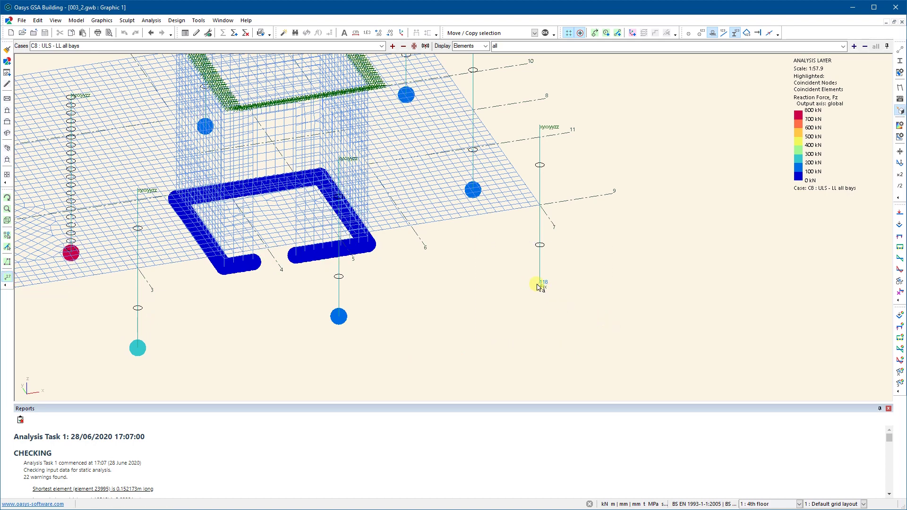
{"action": "scroll", "coordinate": [544, 285], "scroll_direction": "up", "scroll_amount": 3}
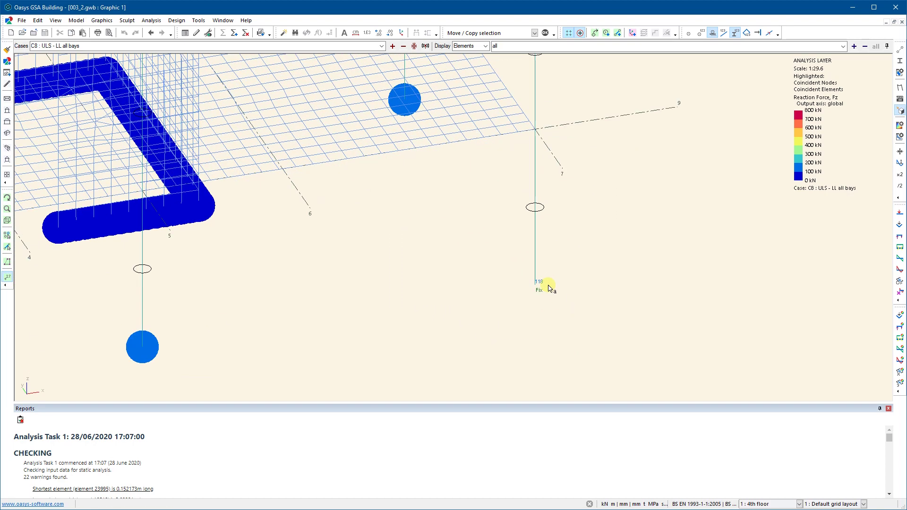
{"action": "scroll", "coordinate": [547, 286], "scroll_direction": "down", "scroll_amount": 3}
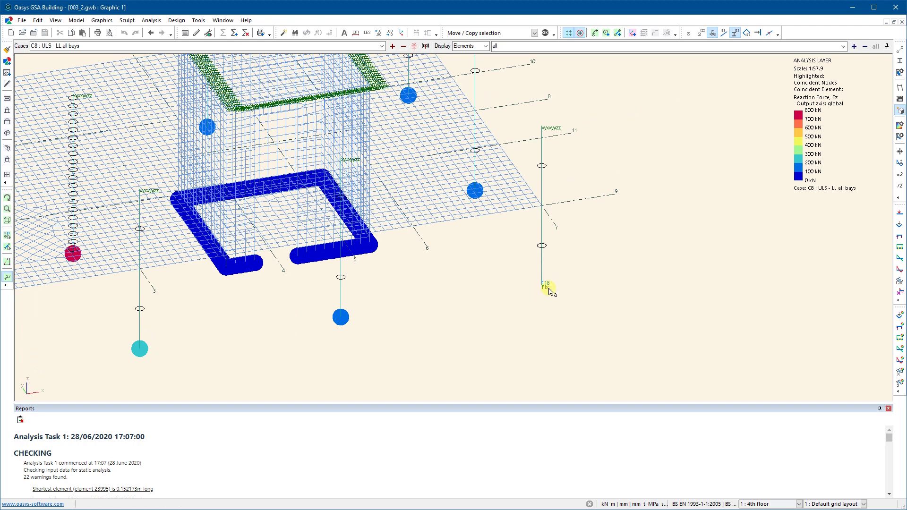
{"action": "scroll", "coordinate": [549, 290], "scroll_direction": "up", "scroll_amount": 4}
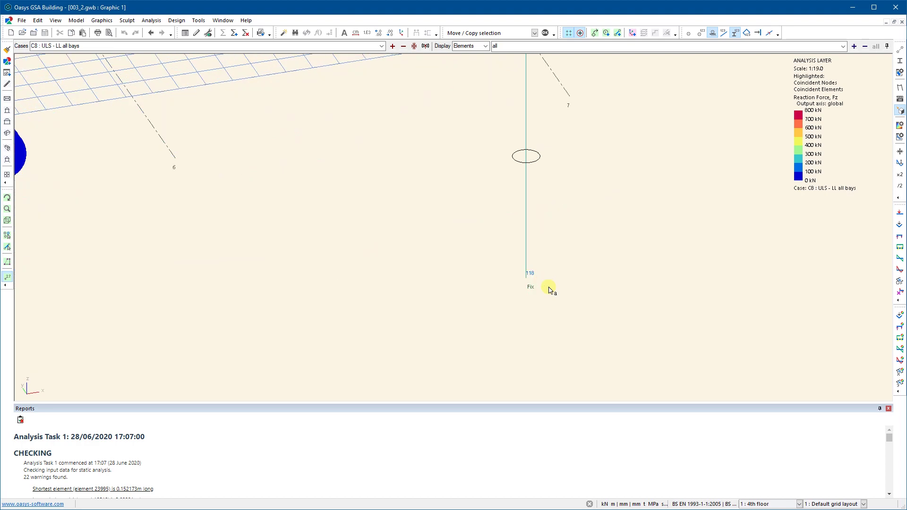
{"action": "scroll", "coordinate": [534, 279], "scroll_direction": "down", "scroll_amount": 3}
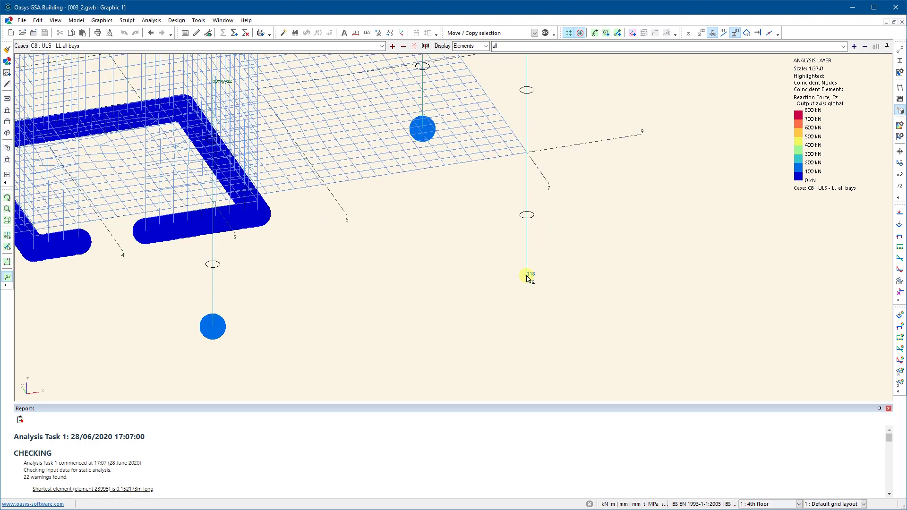
{"action": "scroll", "coordinate": [532, 279], "scroll_direction": "down", "scroll_amount": 2}
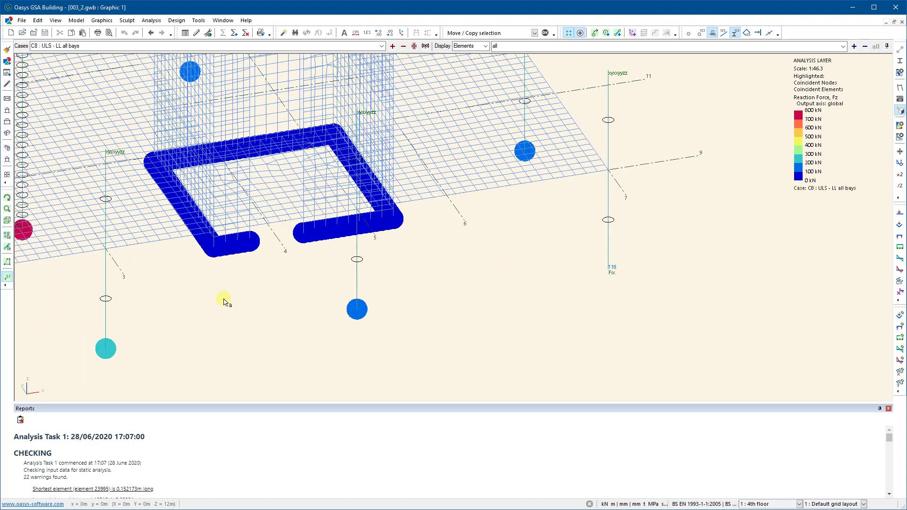
Label the Fz reaction value at the base of the finely subdivided column beside the slab opening.
{"action": "scroll", "coordinate": [542, 334], "scroll_direction": "down", "scroll_amount": 3}
{"action": "scroll", "coordinate": [622, 320], "scroll_direction": "up", "scroll_amount": 4}
{"action": "scroll", "coordinate": [622, 320], "scroll_direction": "up", "scroll_amount": 3}
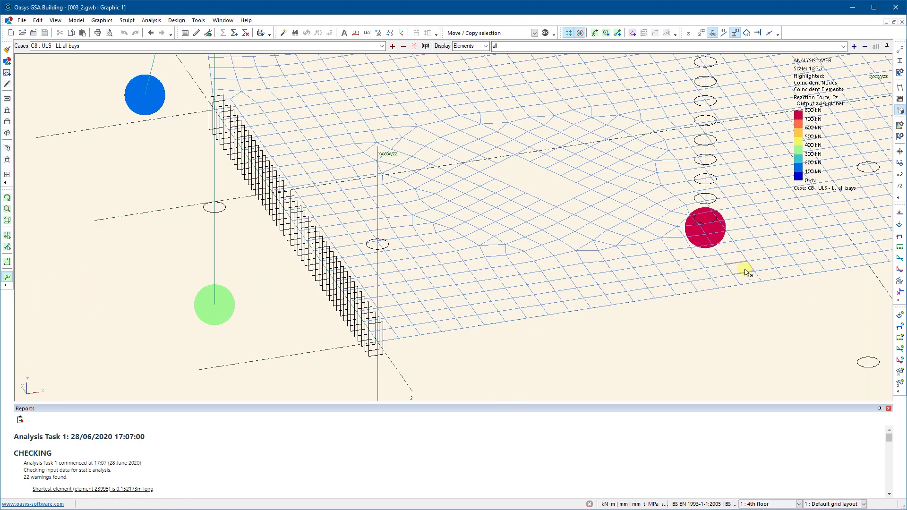
{"action": "scroll", "coordinate": [726, 252], "scroll_direction": "up", "scroll_amount": 5}
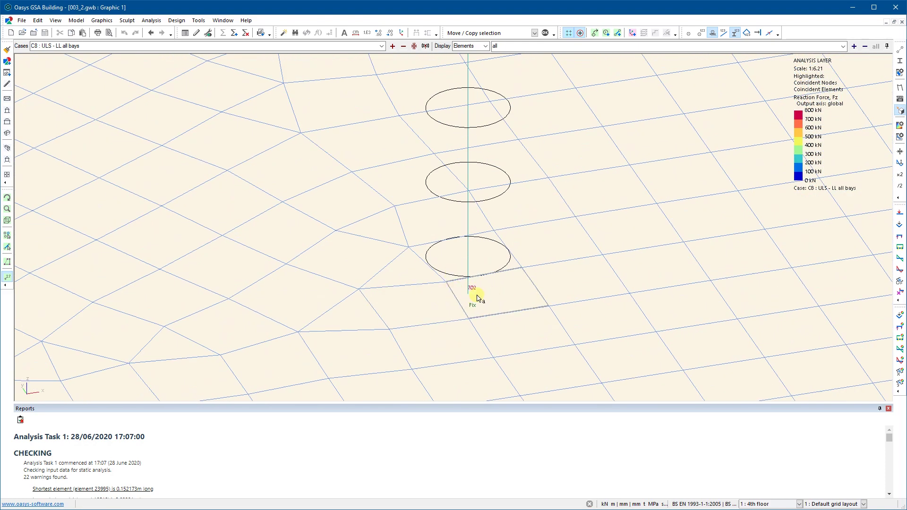
{"action": "scroll", "coordinate": [463, 290], "scroll_direction": "down", "scroll_amount": 4}
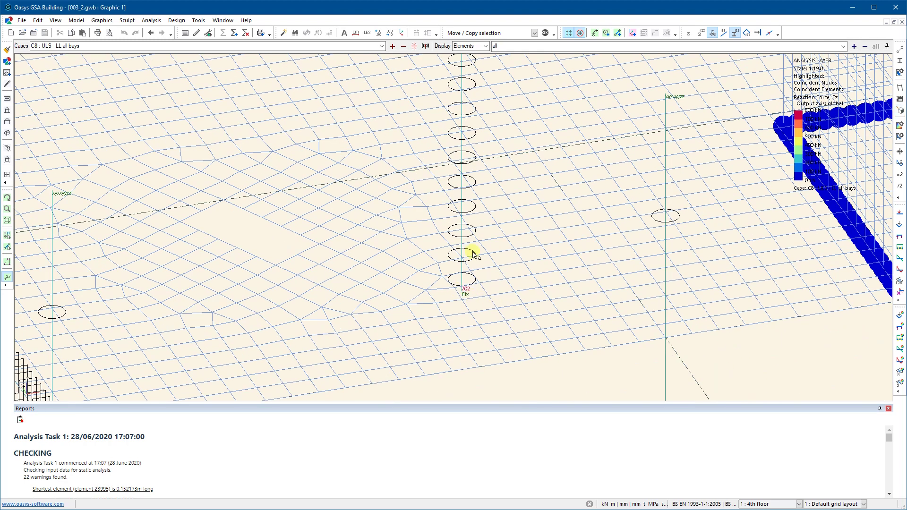
Open the graphic font and style settings, try the black text override for the screen, and restore the coloured text.
{"action": "left_click", "coordinate": [345, 37]}
{"action": "left_click_drag", "start_coordinate": [85, 21], "coordinate": [250, 67]}
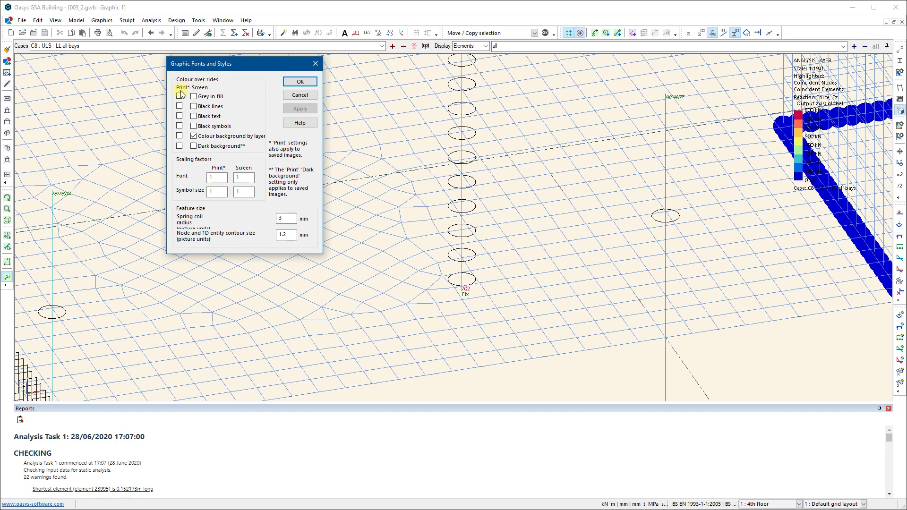
{"action": "left_click", "coordinate": [193, 115]}
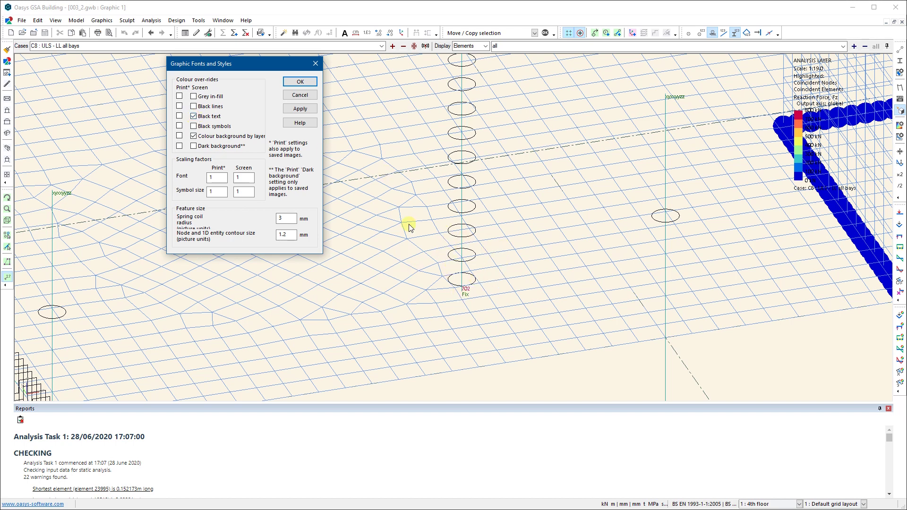
{"action": "left_click", "coordinate": [298, 109]}
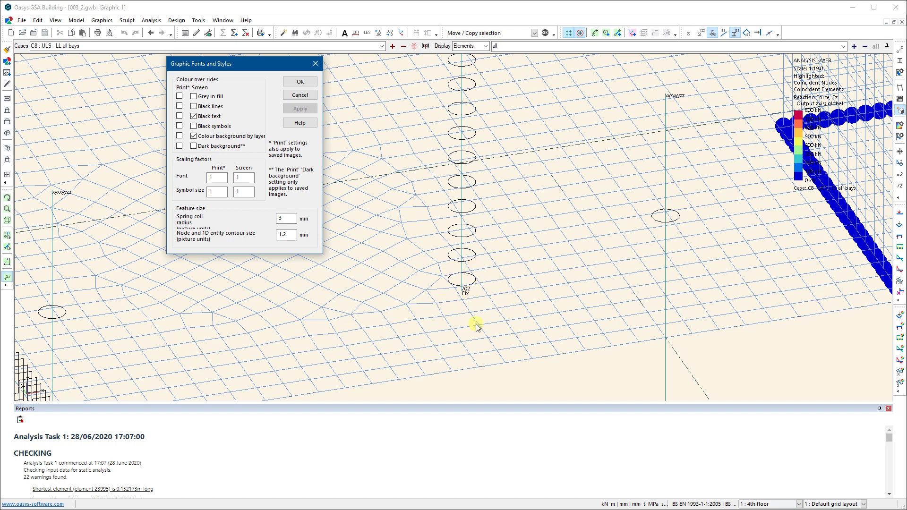
{"action": "left_click", "coordinate": [193, 117]}
{"action": "left_click", "coordinate": [294, 110]}
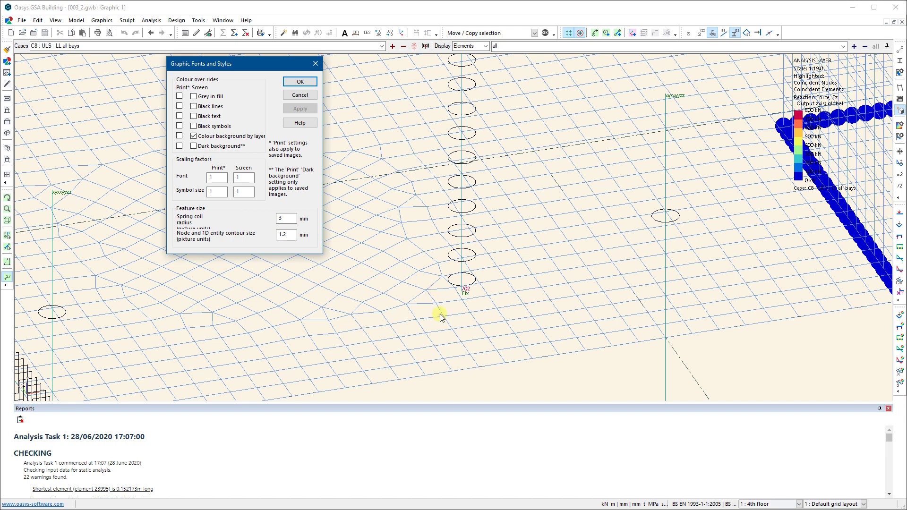
Try screen font scaling factors of 5 and 3, applying each to the graphic view.
{"action": "left_click_drag", "start_coordinate": [239, 177], "coordinate": [233, 178]}
{"action": "double_click", "coordinate": [249, 177]}
{"action": "type", "text": "5"}
{"action": "left_click", "coordinate": [297, 109]}
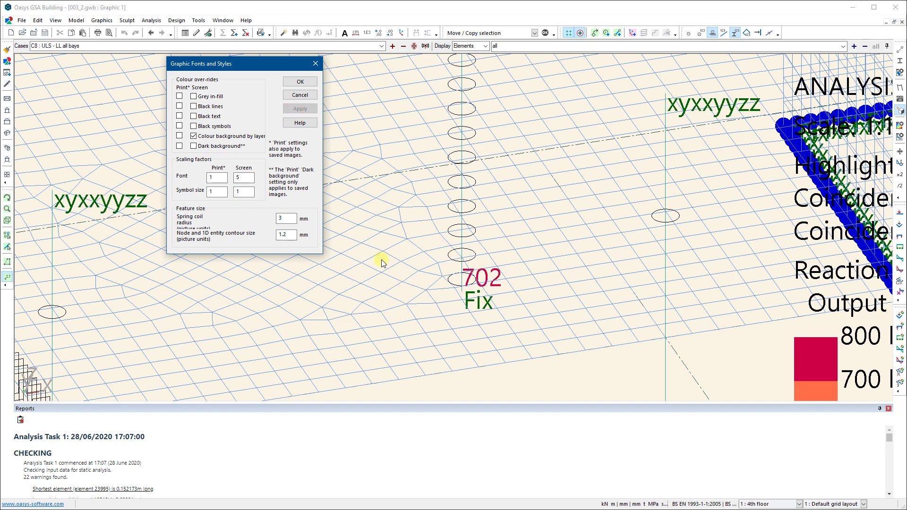
{"action": "left_click", "coordinate": [242, 179]}
{"action": "double_click", "coordinate": [241, 178]}
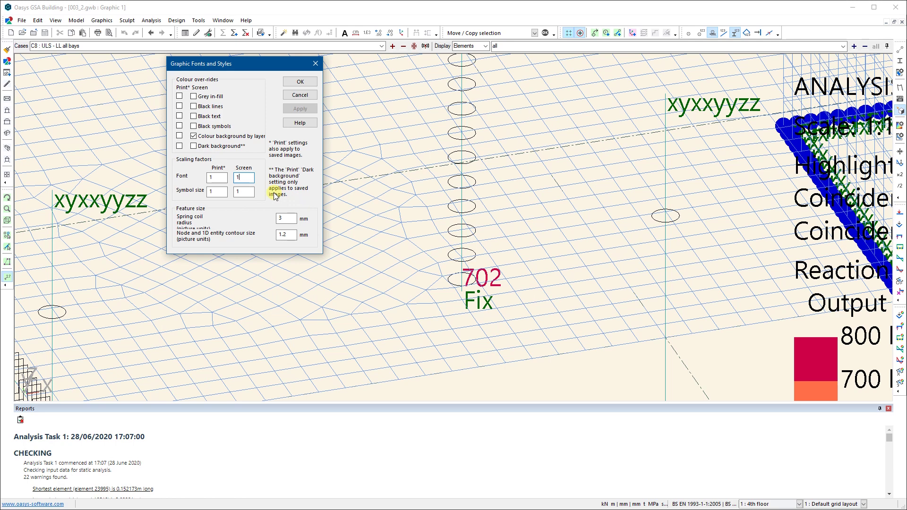
{"action": "type", "text": "3"}
{"action": "left_click", "coordinate": [250, 192]}
{"action": "left_click", "coordinate": [300, 109]}
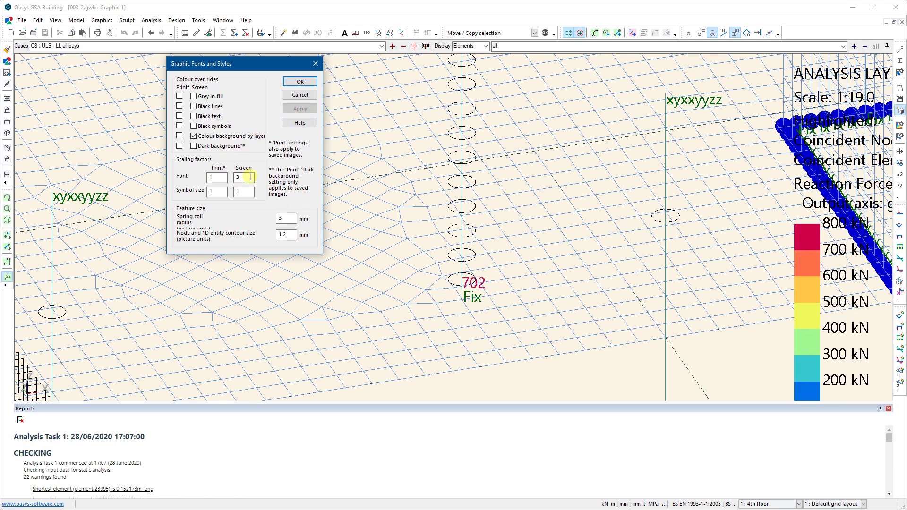
Apply a screen font scaling factor of 1.5, refine it to 1.25 and accept the font settings.
{"action": "type", "text": "1.5"}
{"action": "left_click", "coordinate": [243, 191]}
{"action": "left_click", "coordinate": [291, 109]}
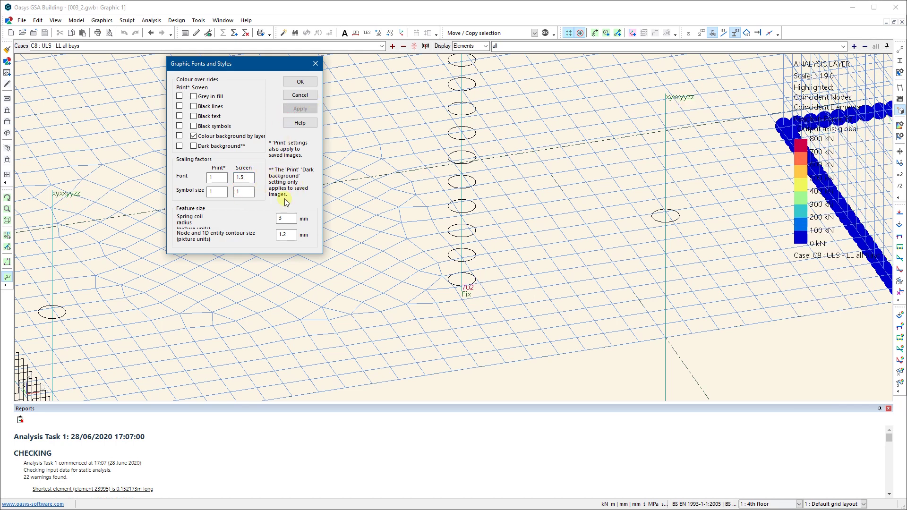
{"action": "left_click", "coordinate": [240, 178]}
{"action": "left_click", "coordinate": [301, 81]}
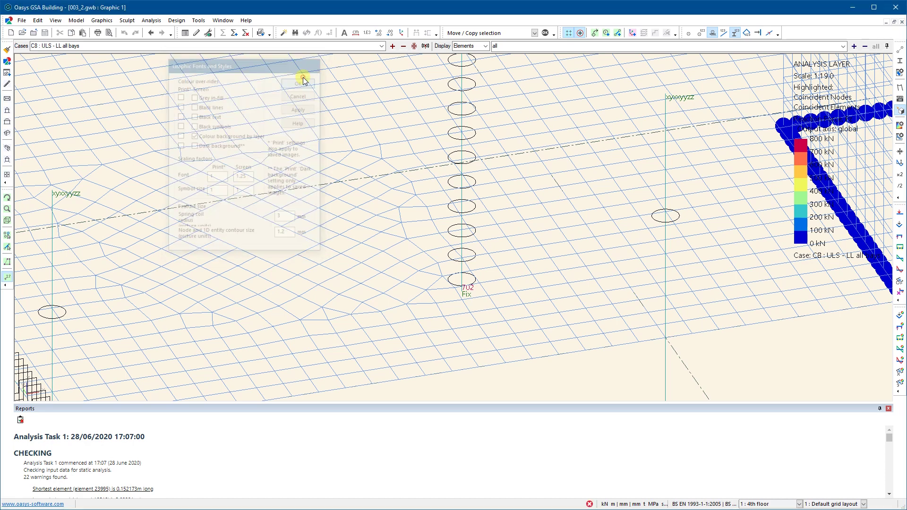
Fit the whole model in the view and clear the Fz reaction contours through the contour settings.
{"action": "scroll", "coordinate": [330, 218], "scroll_direction": "down", "scroll_amount": 11}
{"action": "scroll", "coordinate": [422, 246], "scroll_direction": "up", "scroll_amount": 2}
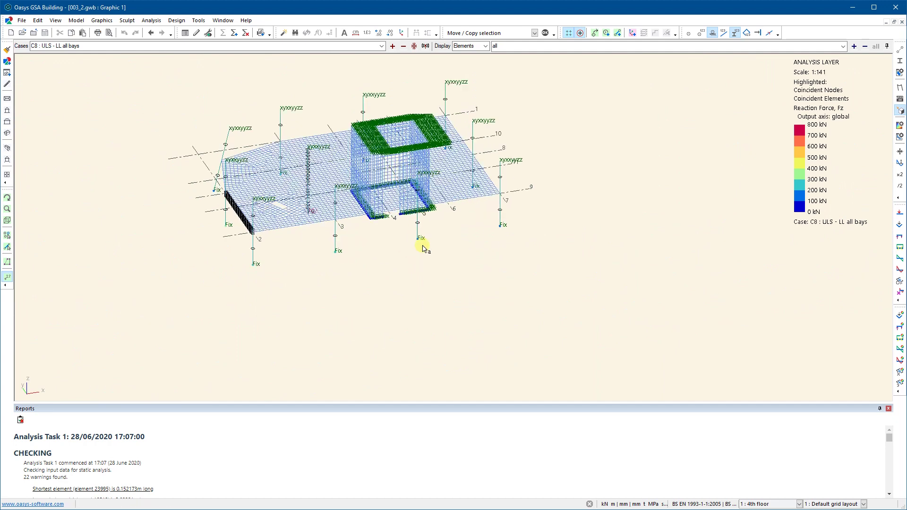
{"action": "left_click", "coordinate": [7, 175]}
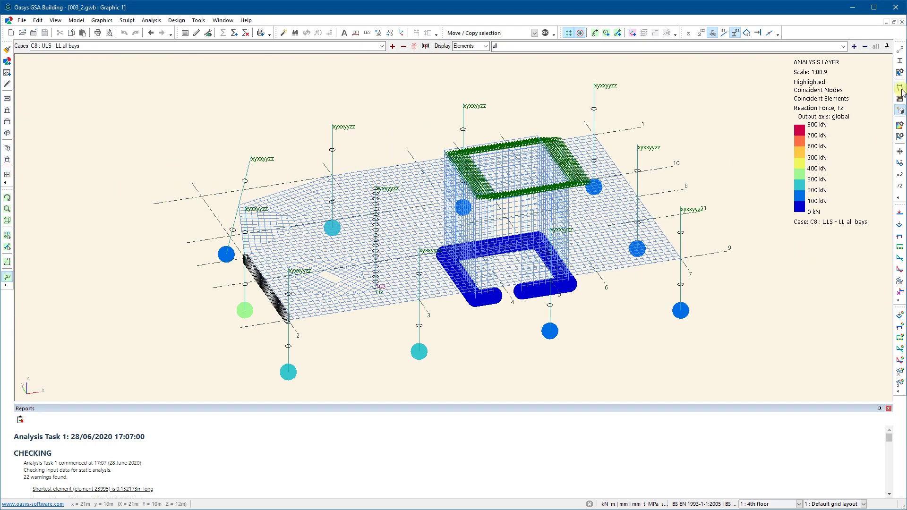
{"action": "left_click", "coordinate": [900, 125]}
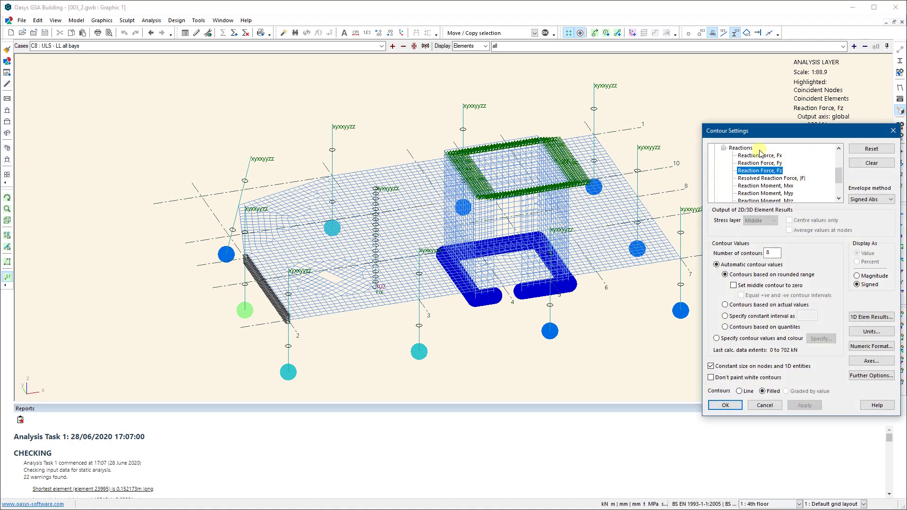
{"action": "left_click", "coordinate": [872, 163]}
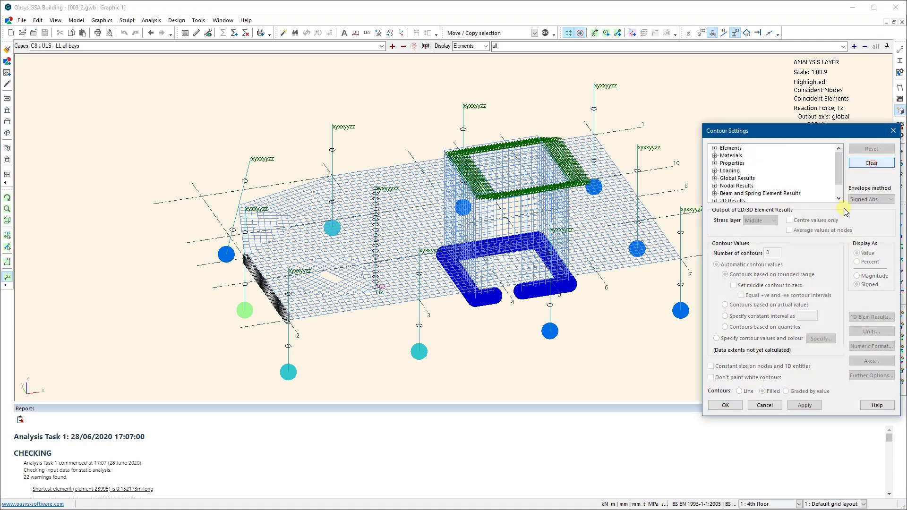
{"action": "left_click", "coordinate": [805, 406]}
{"action": "left_click", "coordinate": [722, 405]}
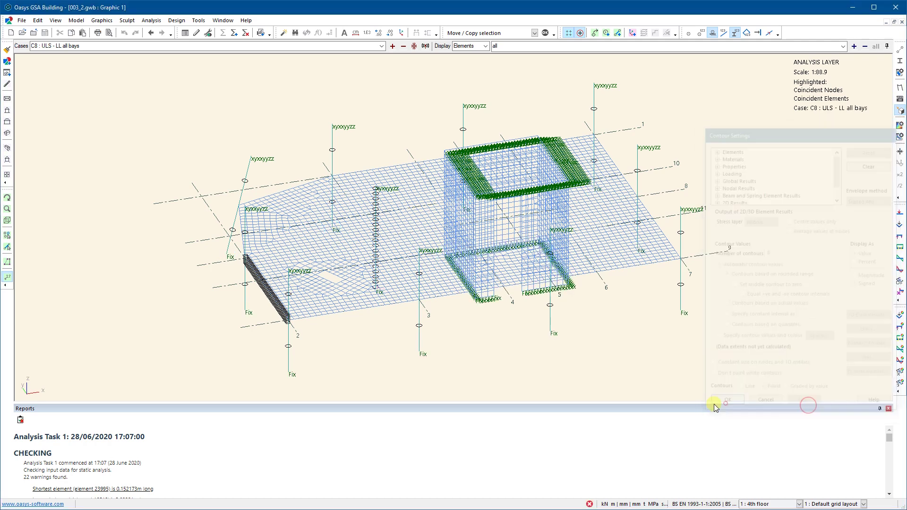
{"action": "left_click", "coordinate": [7, 198]}
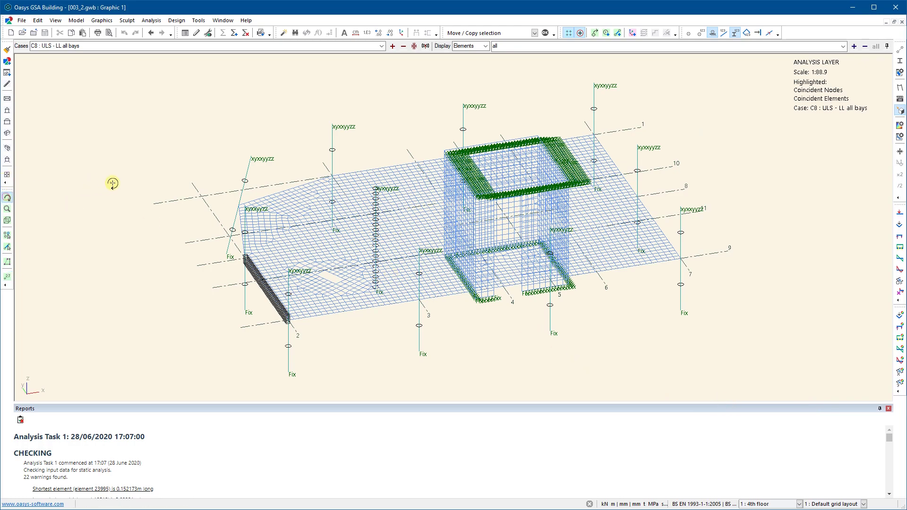
Open the contour settings, move the dialog clear of the model and expand the 2D results category.
{"action": "left_click_drag", "start_coordinate": [114, 183], "coordinate": [140, 184]}
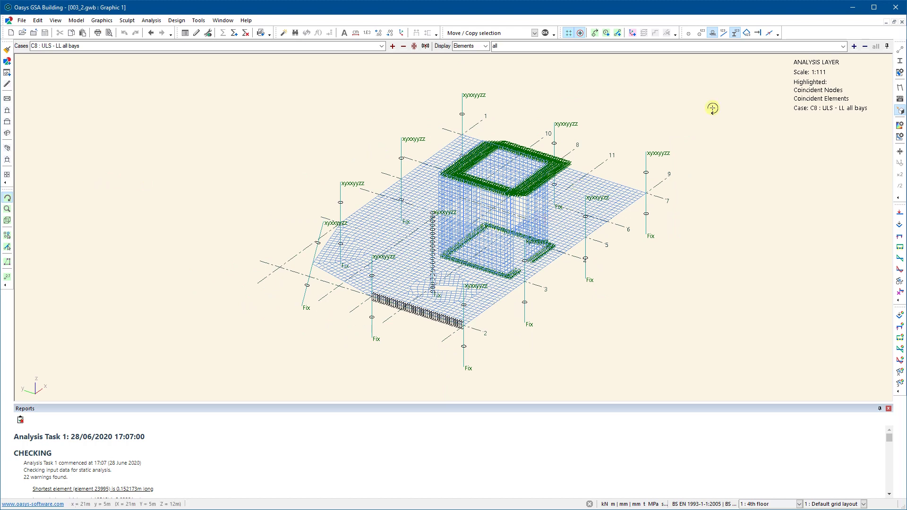
{"action": "left_click", "coordinate": [900, 125]}
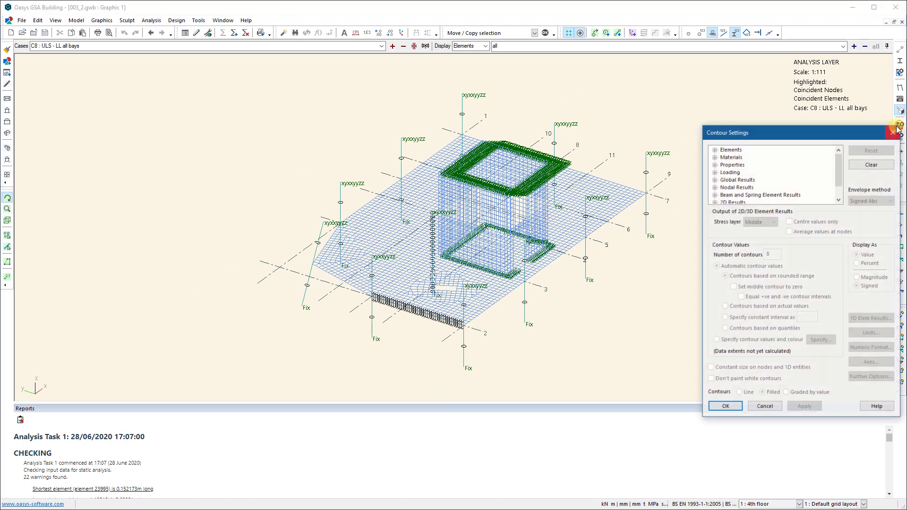
{"action": "left_click_drag", "start_coordinate": [822, 133], "coordinate": [796, 86]}
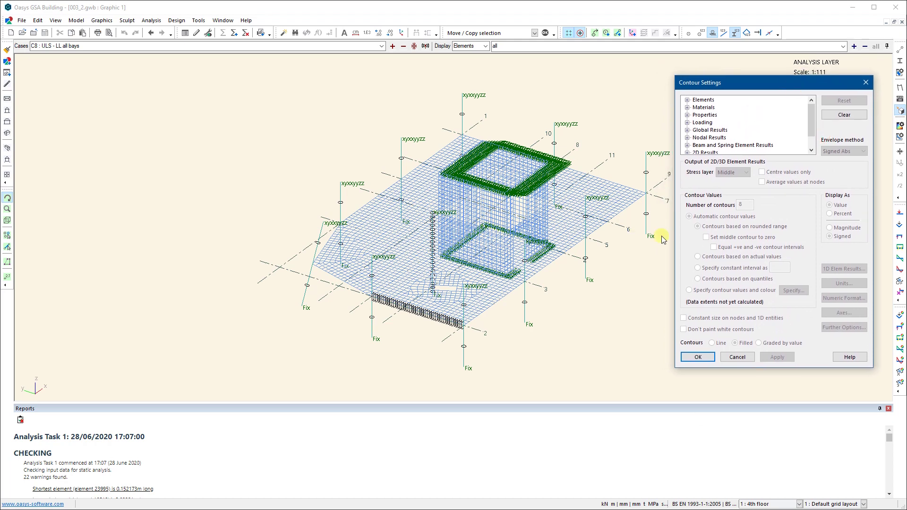
{"action": "left_click_drag", "start_coordinate": [813, 126], "coordinate": [811, 140]}
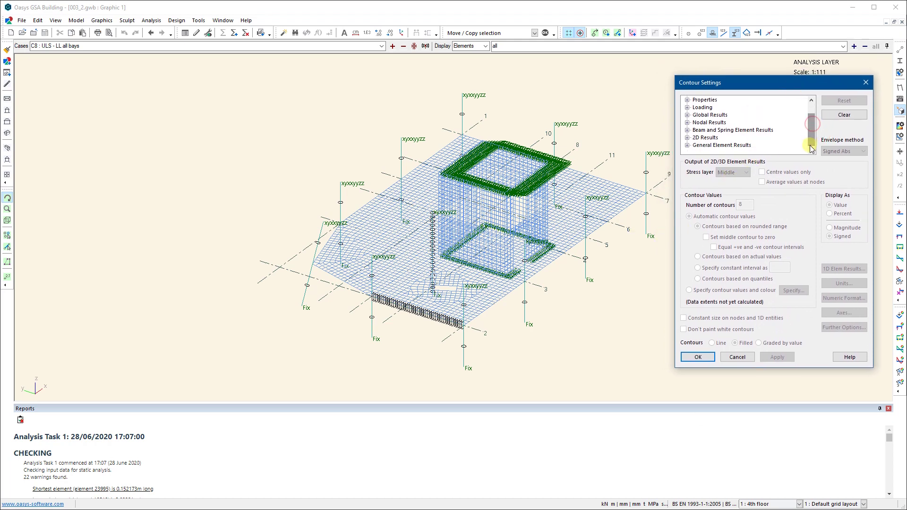
{"action": "left_click", "coordinate": [687, 138]}
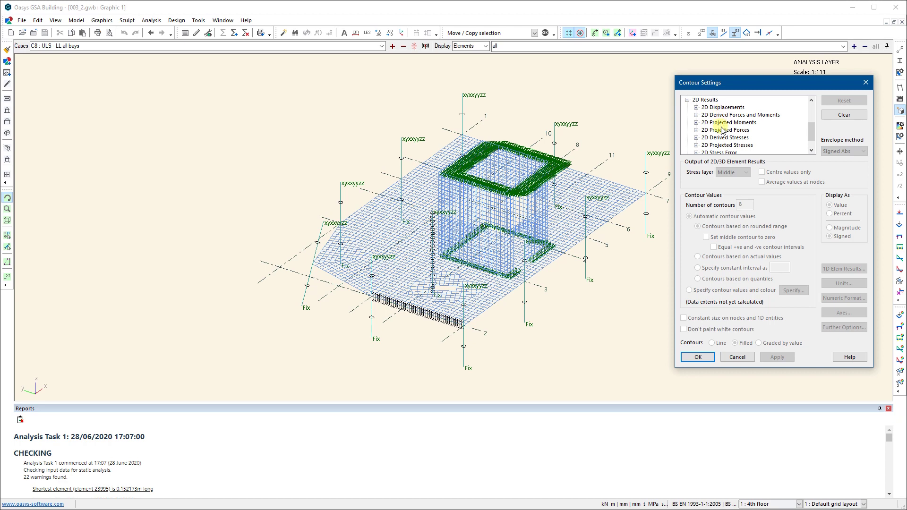
{"action": "scroll", "coordinate": [731, 142], "scroll_direction": "up", "scroll_amount": 2}
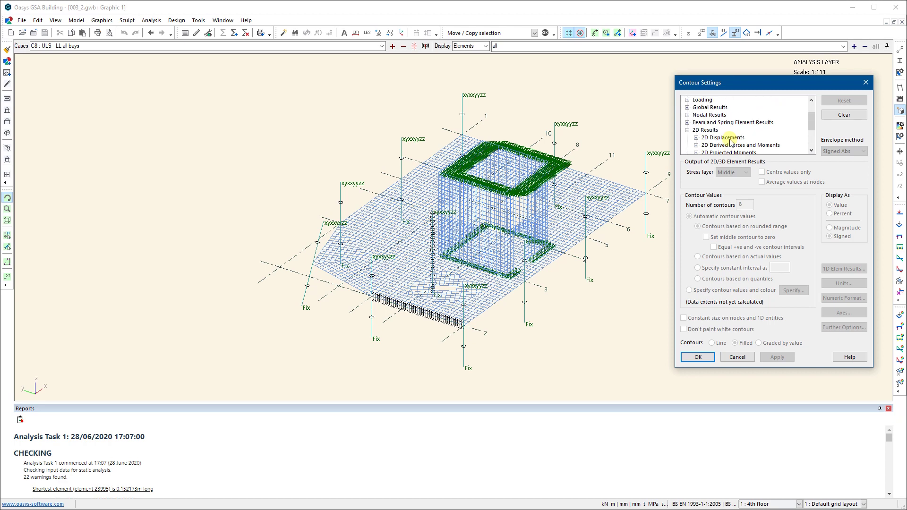
{"action": "scroll", "coordinate": [731, 142], "scroll_direction": "down", "scroll_amount": 2}
{"action": "scroll", "coordinate": [722, 134], "scroll_direction": "up", "scroll_amount": 1}
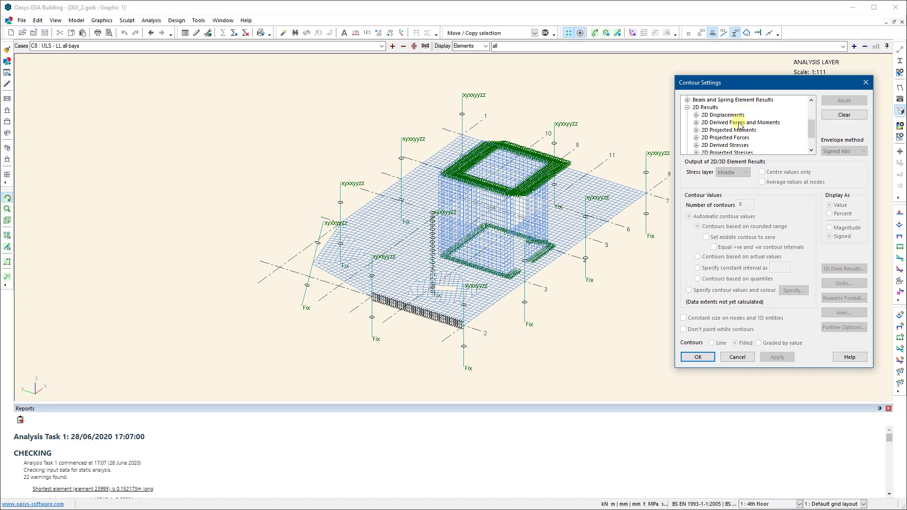
Display filled contours of the projected 2D Moment |Mx|+|Mxy| and show the slab in plan.
{"action": "left_click", "coordinate": [697, 131]}
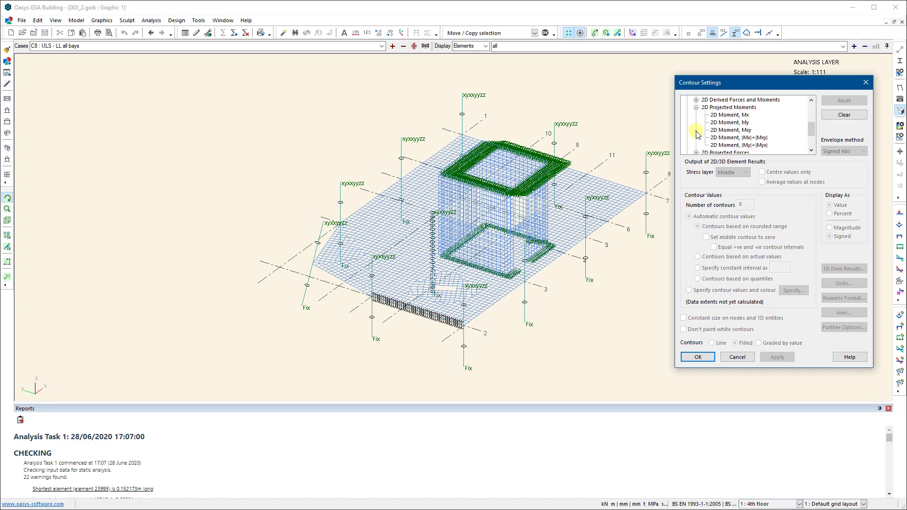
{"action": "left_click", "coordinate": [719, 142]}
{"action": "left_click", "coordinate": [735, 141]}
{"action": "left_click", "coordinate": [740, 137]}
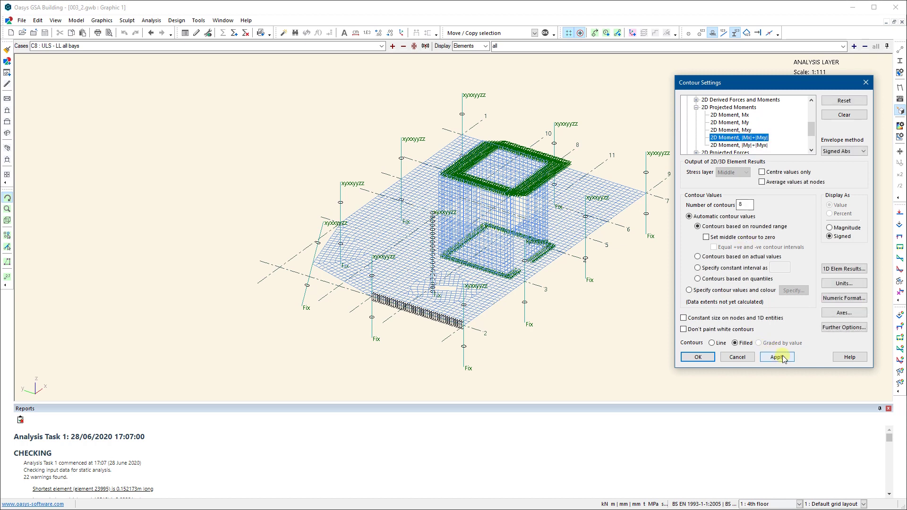
{"action": "left_click", "coordinate": [778, 357]}
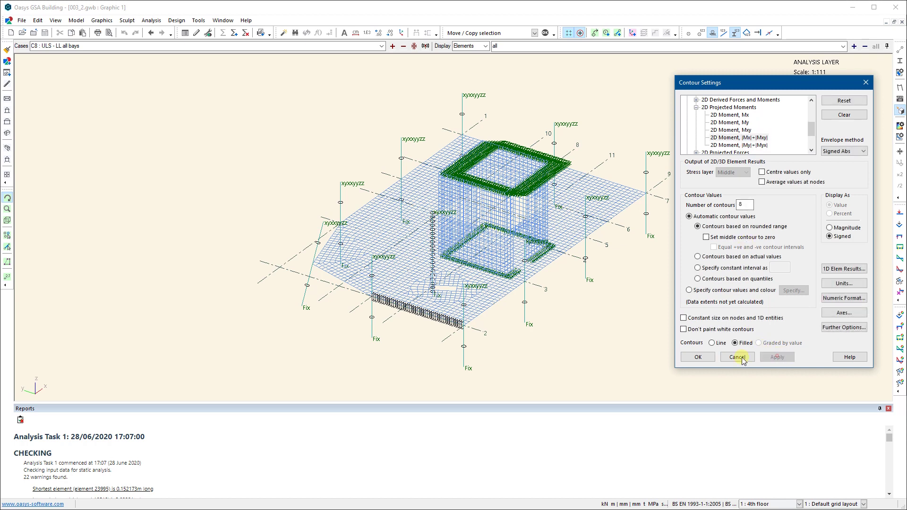
{"action": "left_click", "coordinate": [699, 358]}
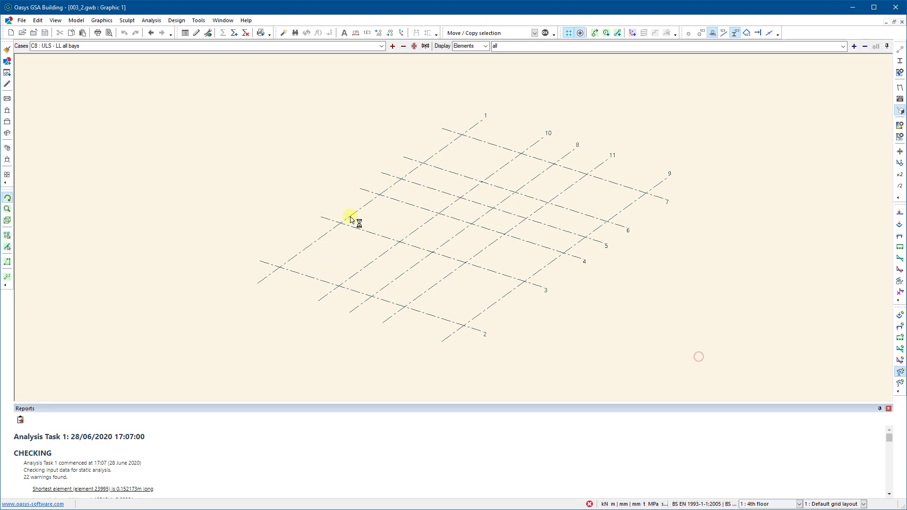
{"action": "left_click", "coordinate": [8, 98]}
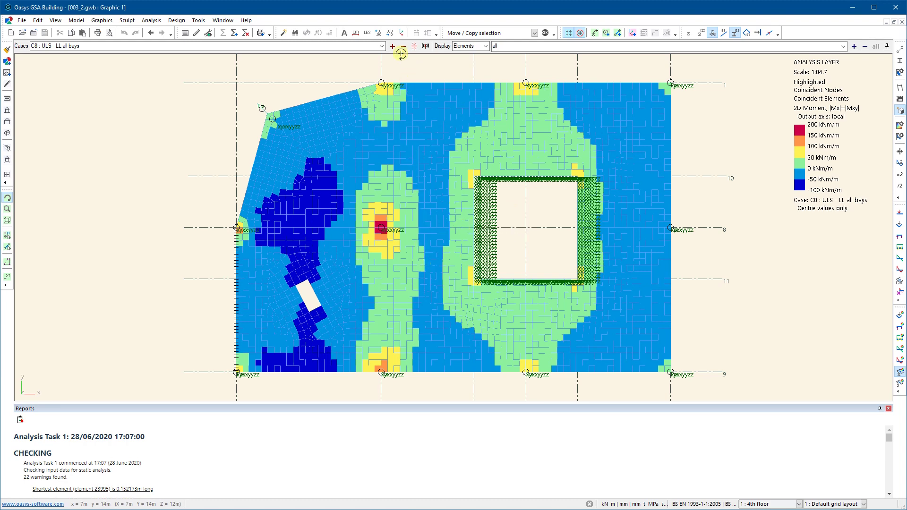
Switch the moment contours to case 4 : LL - x - strip 1, and advance to case 5 : LL - x - strip 2.
{"action": "left_click", "coordinate": [382, 46]}
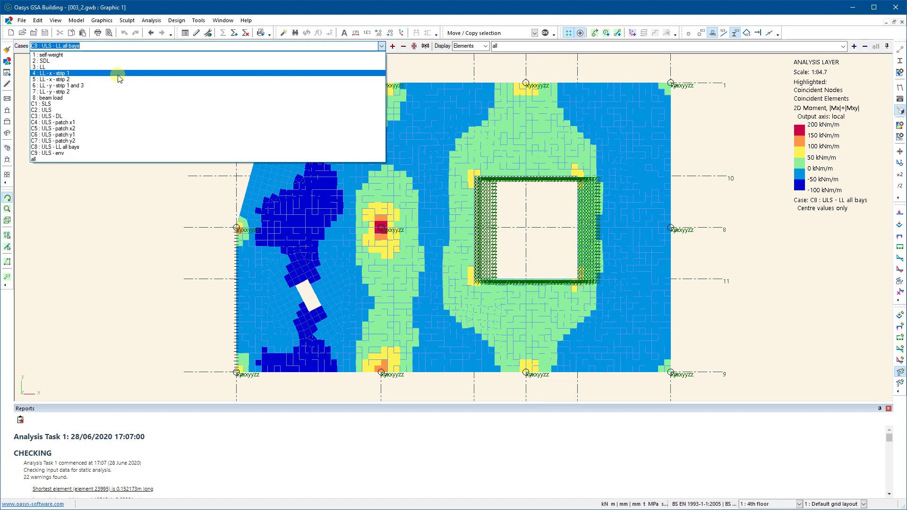
{"action": "left_click", "coordinate": [119, 75]}
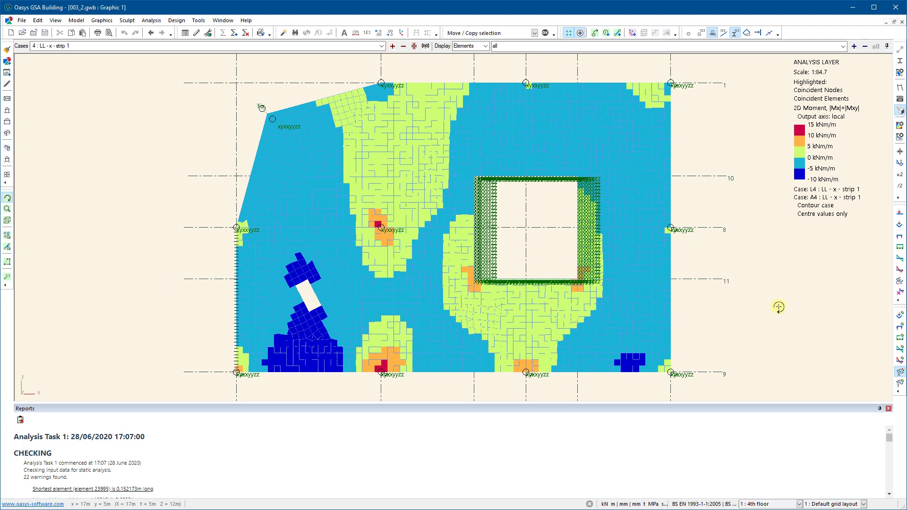
{"action": "left_click", "coordinate": [393, 46]}
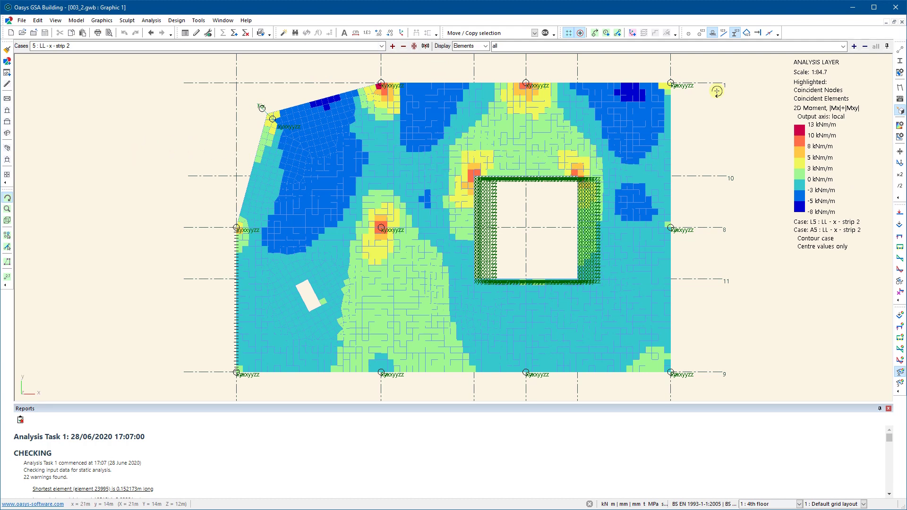
Open a second graphic view beside the contours, showing the model in 3D with the face loads of case 4 : LL - x - strip 1.
{"action": "key", "text": "ctrl+F5"}
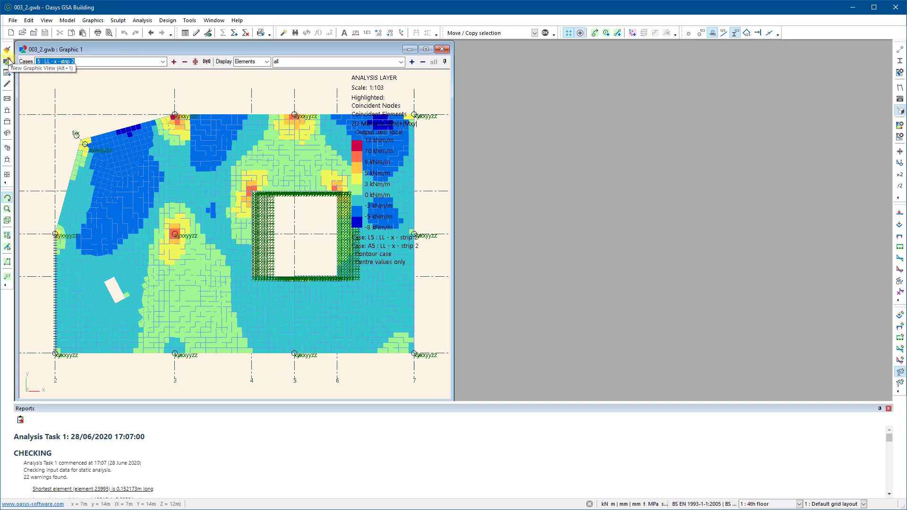
{"action": "key", "text": "ctrl+shift+g"}
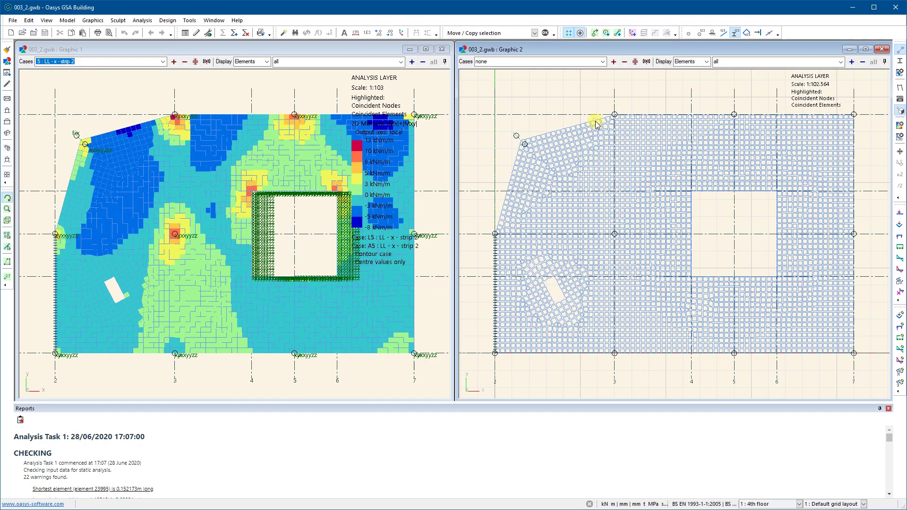
{"action": "left_click_drag", "start_coordinate": [586, 191], "coordinate": [635, 149]}
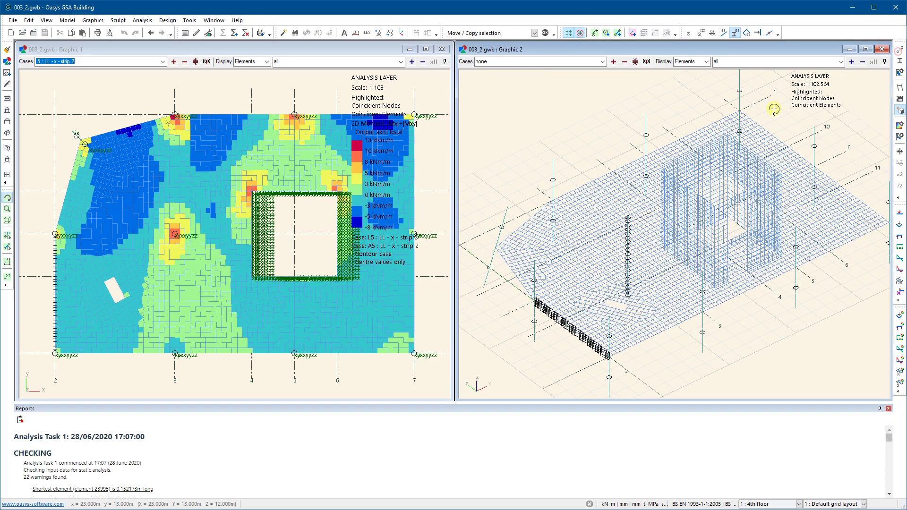
{"action": "left_click", "coordinate": [603, 62]}
{"action": "left_click", "coordinate": [508, 89]}
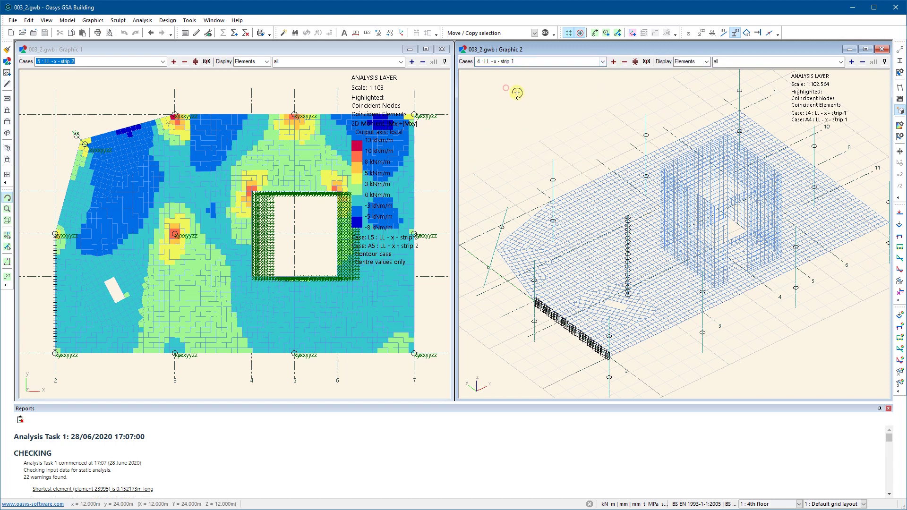
{"action": "left_click", "coordinate": [900, 213]}
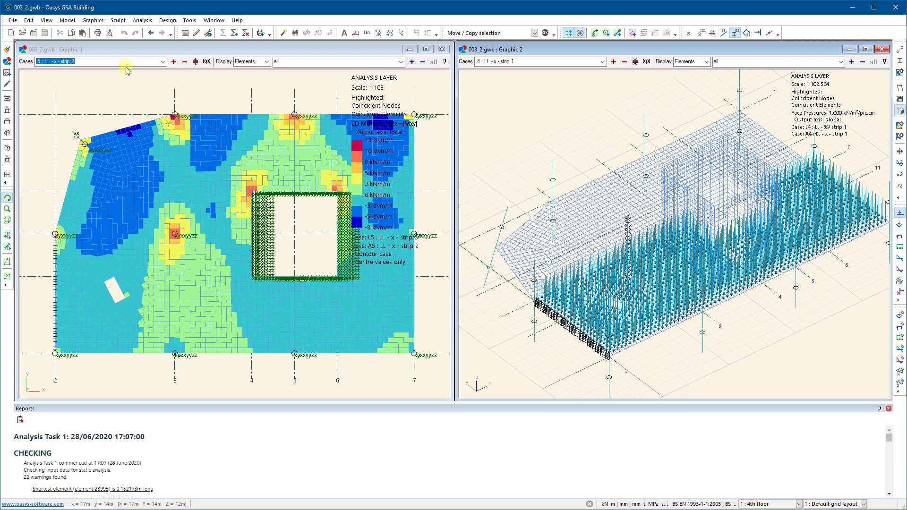
Advance the load view to case 5 : LL - x - strip 2 to match the contour view, and reactivate the contour view.
{"action": "left_click", "coordinate": [140, 51]}
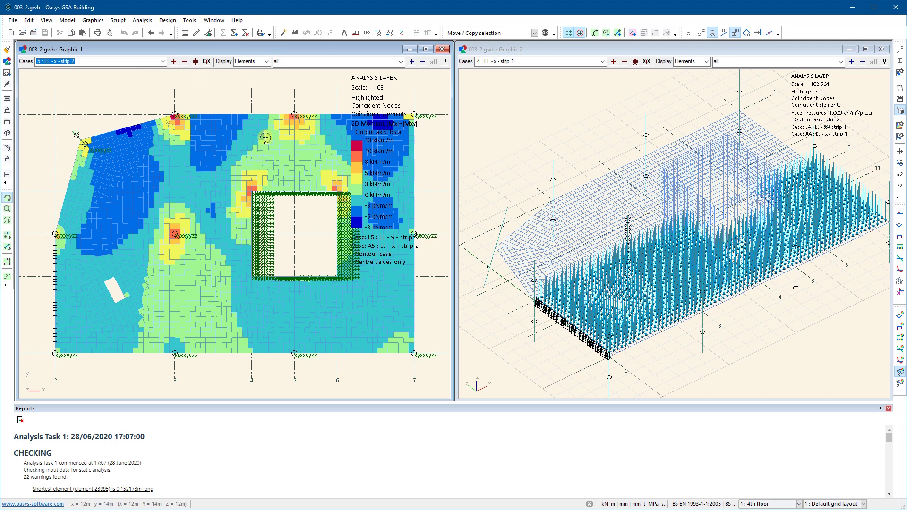
{"action": "left_click", "coordinate": [607, 71]}
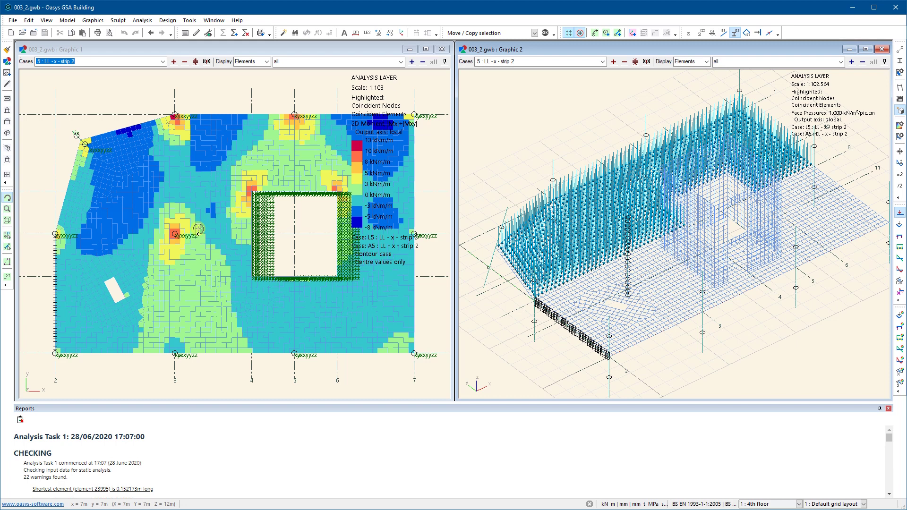
{"action": "left_click", "coordinate": [258, 50]}
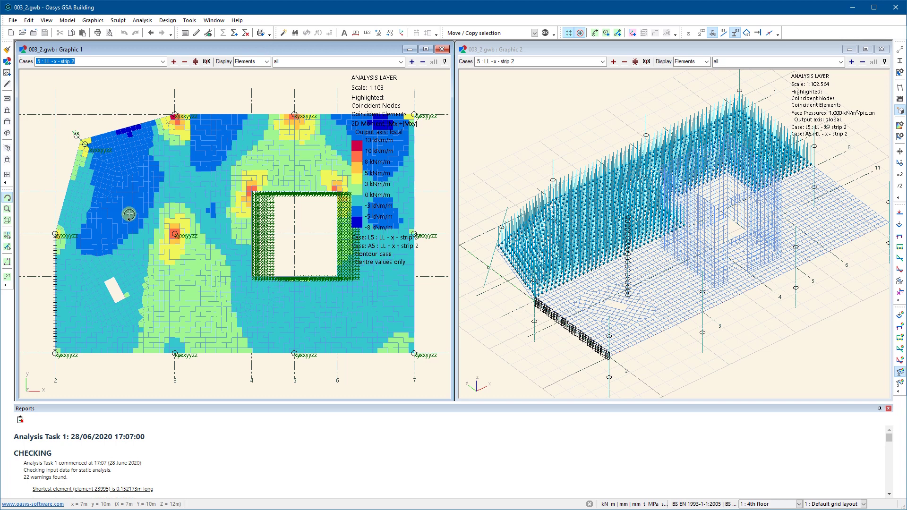
Turn on averaging of values at nodes for the |Mx|+|Mxy| contours and accept the contour settings.
{"action": "left_click", "coordinate": [901, 125]}
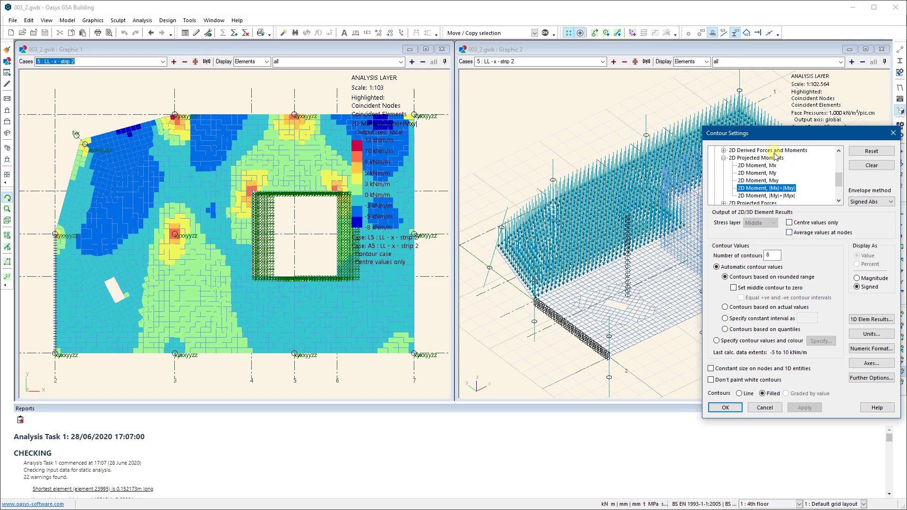
{"action": "left_click_drag", "start_coordinate": [761, 137], "coordinate": [484, 82]}
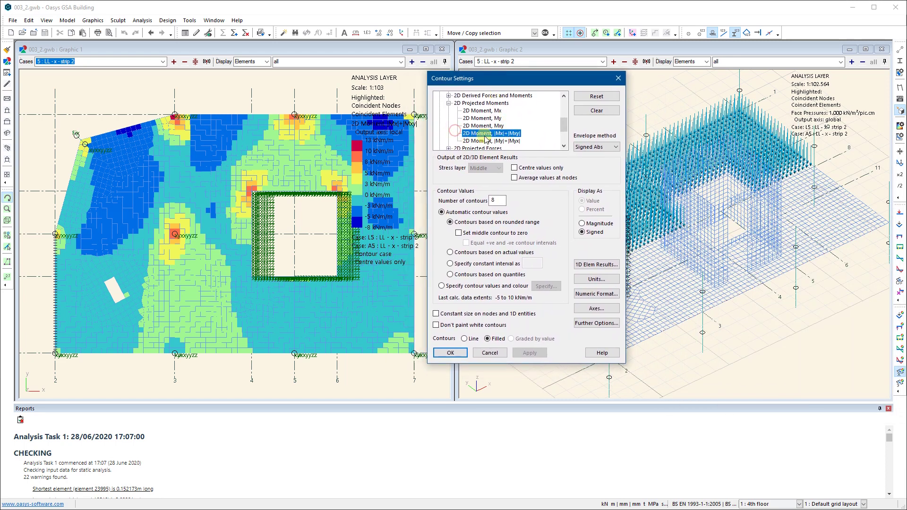
{"action": "left_click", "coordinate": [514, 178]}
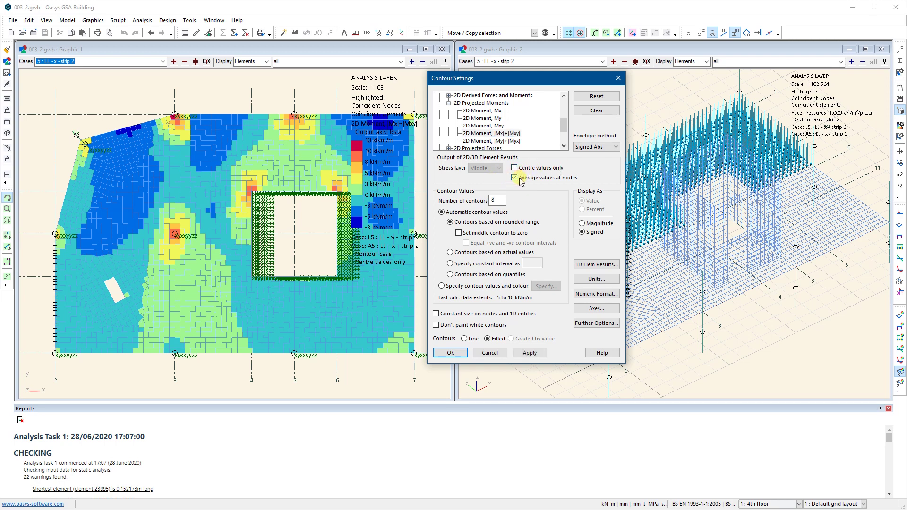
{"action": "left_click", "coordinate": [538, 354]}
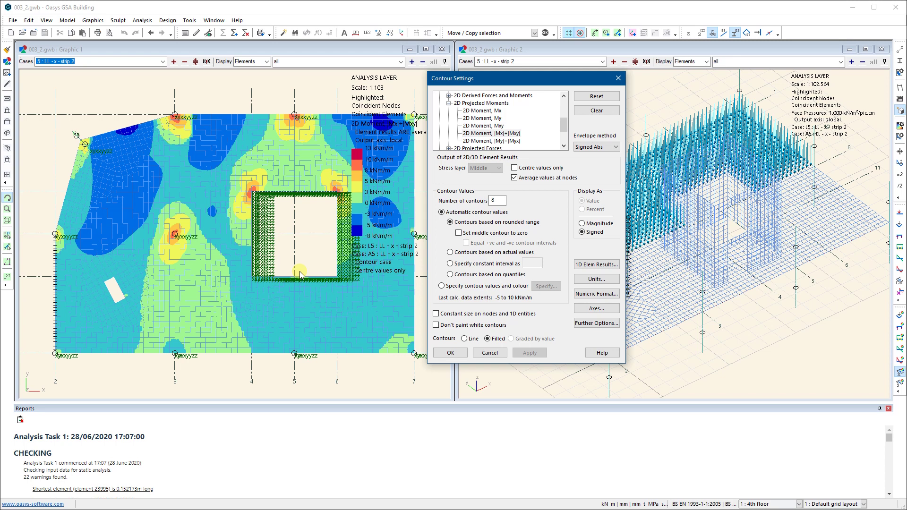
{"action": "left_click", "coordinate": [450, 353]}
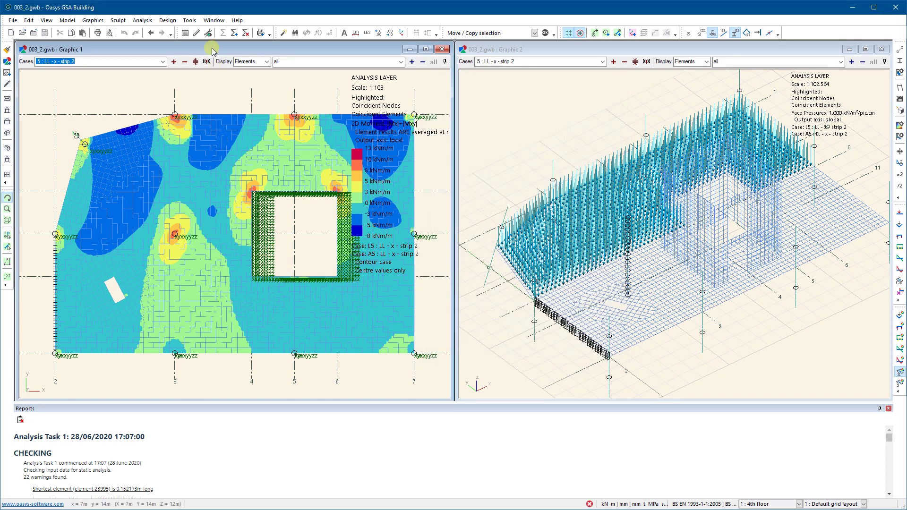
Switch both the moment contour view and the load view to case 6 : LL - y - strip 1 and 3.
{"action": "left_click", "coordinate": [173, 62]}
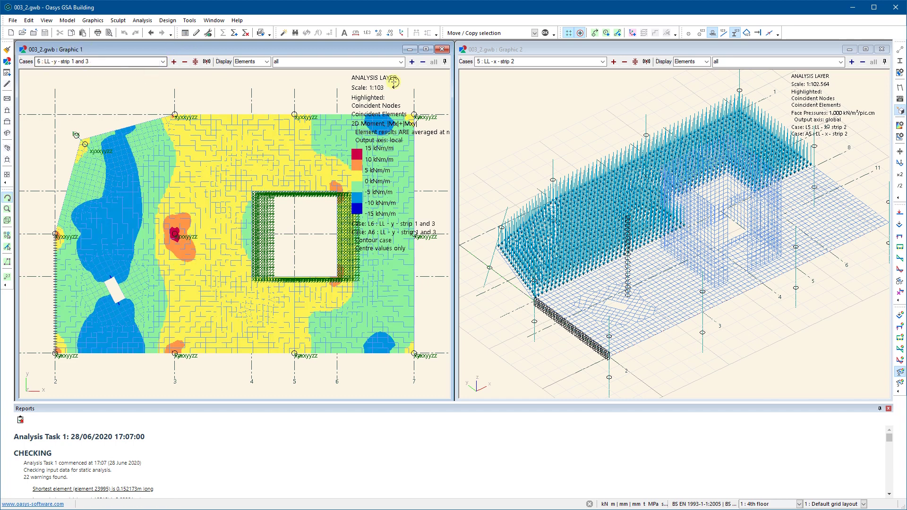
{"action": "left_click", "coordinate": [615, 62]}
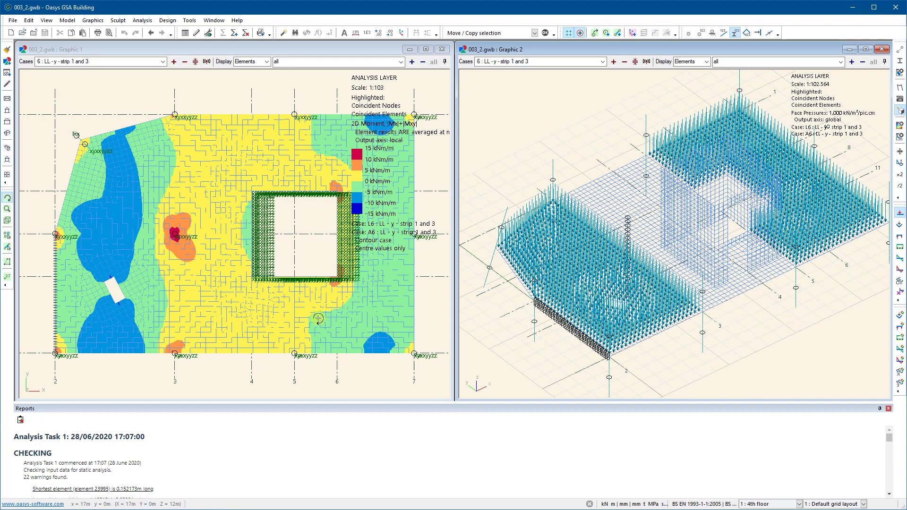
{"action": "left_click", "coordinate": [194, 208]}
{"action": "left_click_drag", "start_coordinate": [195, 208], "coordinate": [203, 188]}
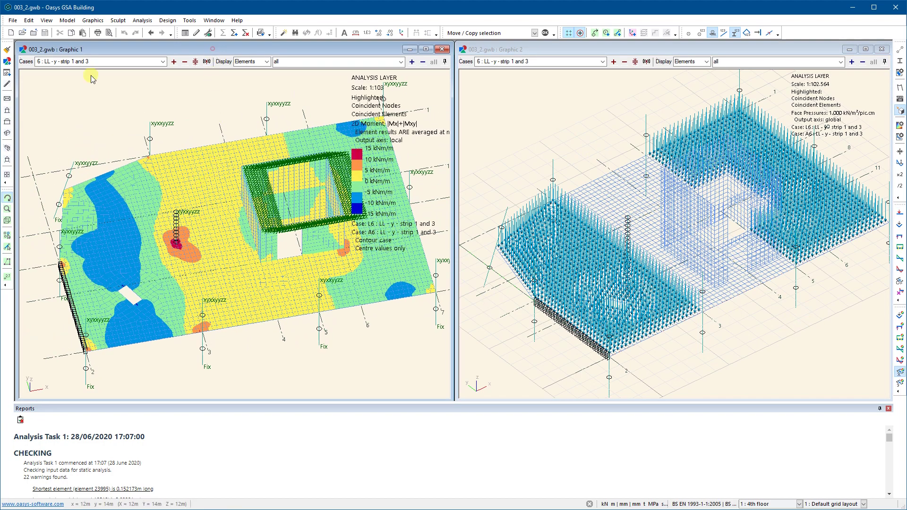
{"action": "left_click", "coordinate": [7, 99]}
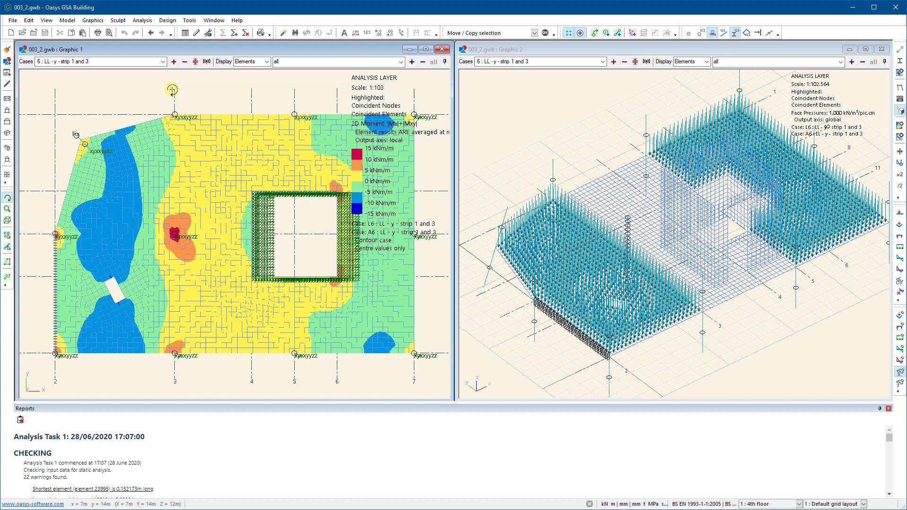
Fit the slab plan clear of the contour legend and advance the moment contours to case 7 : LL - y - strip 2.
{"action": "scroll", "coordinate": [172, 90], "scroll_direction": "right", "scroll_amount": 1}
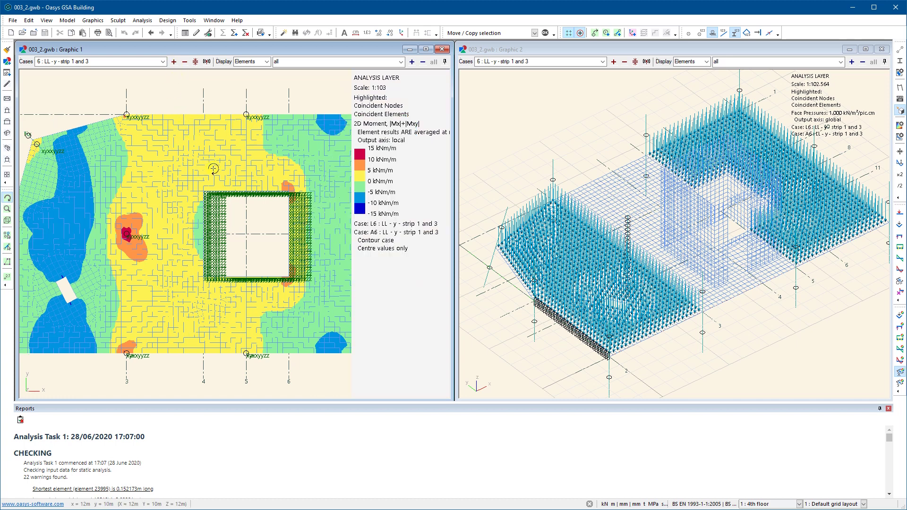
{"action": "scroll", "coordinate": [214, 169], "scroll_direction": "down", "scroll_amount": 1}
{"action": "scroll", "coordinate": [214, 170], "scroll_direction": "up", "scroll_amount": 1}
{"action": "scroll", "coordinate": [214, 169], "scroll_direction": "down", "scroll_amount": 1}
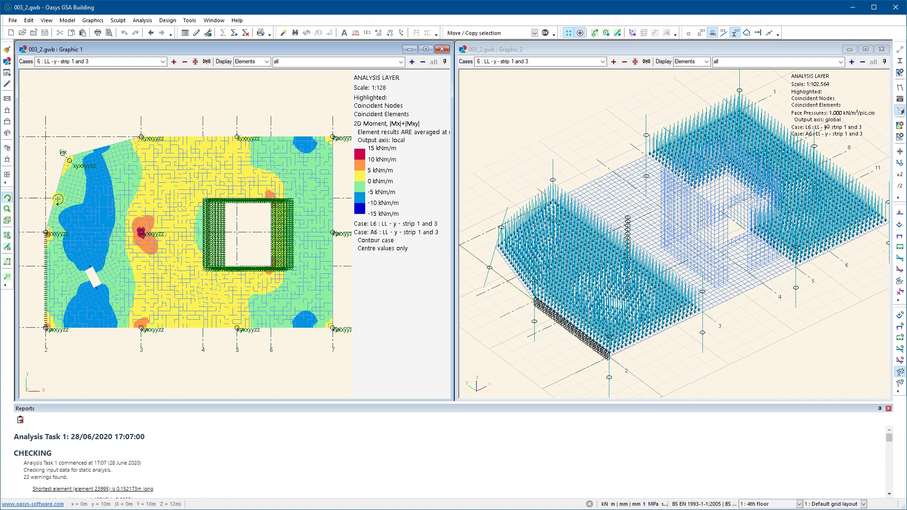
{"action": "left_click", "coordinate": [174, 63]}
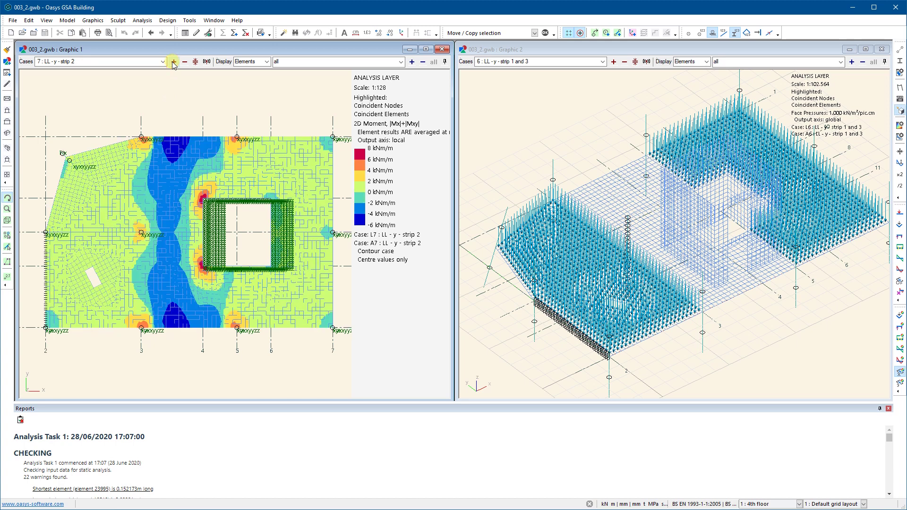
Advance the load view to case 7 : LL - y - strip 2 and switch the plan's contours to 2D Moment, |My|+|Myx|.
{"action": "left_click", "coordinate": [613, 62]}
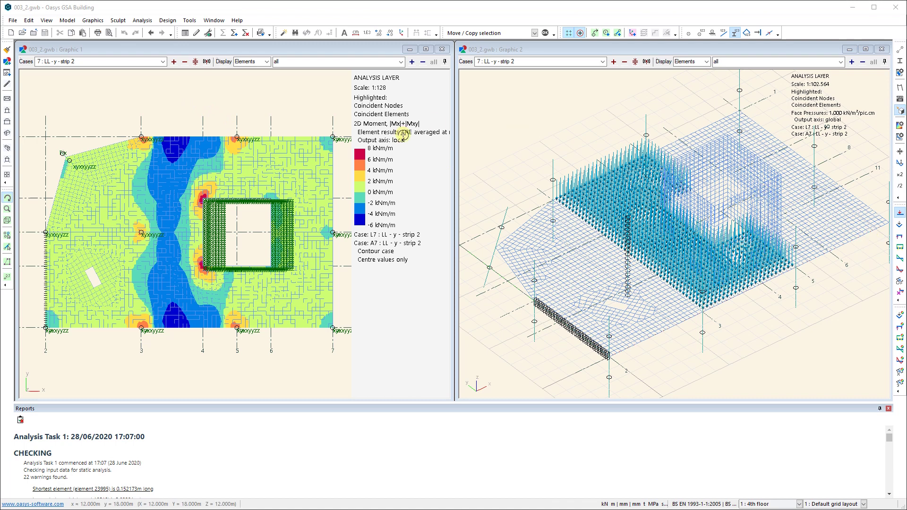
{"action": "left_click", "coordinate": [355, 49]}
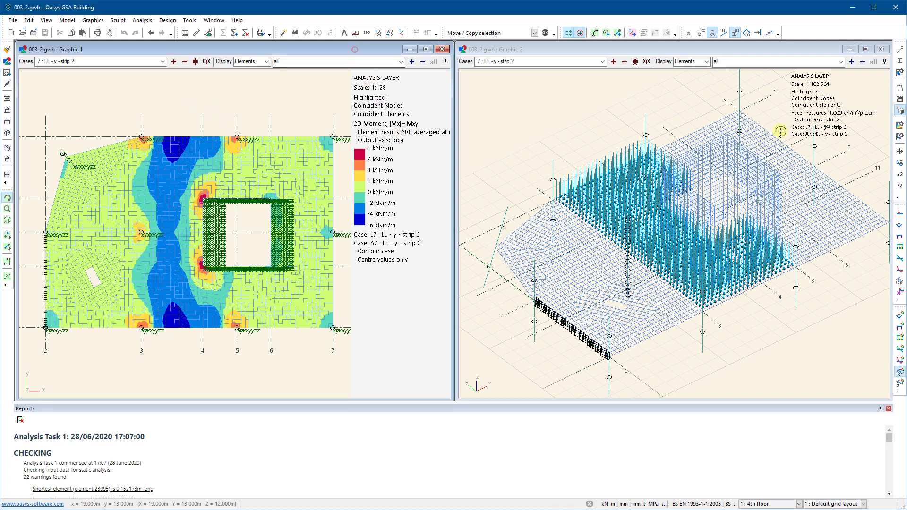
{"action": "left_click", "coordinate": [900, 125]}
{"action": "left_click", "coordinate": [767, 194]}
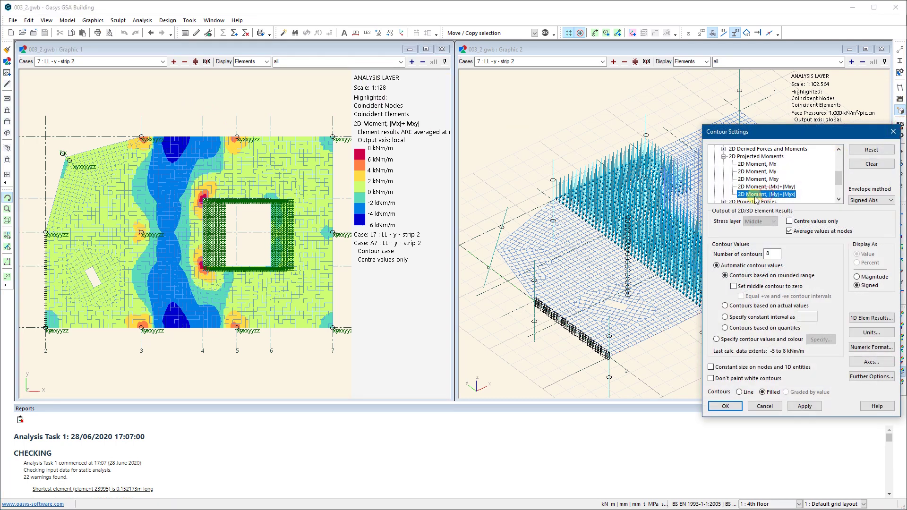
{"action": "left_click", "coordinate": [799, 408]}
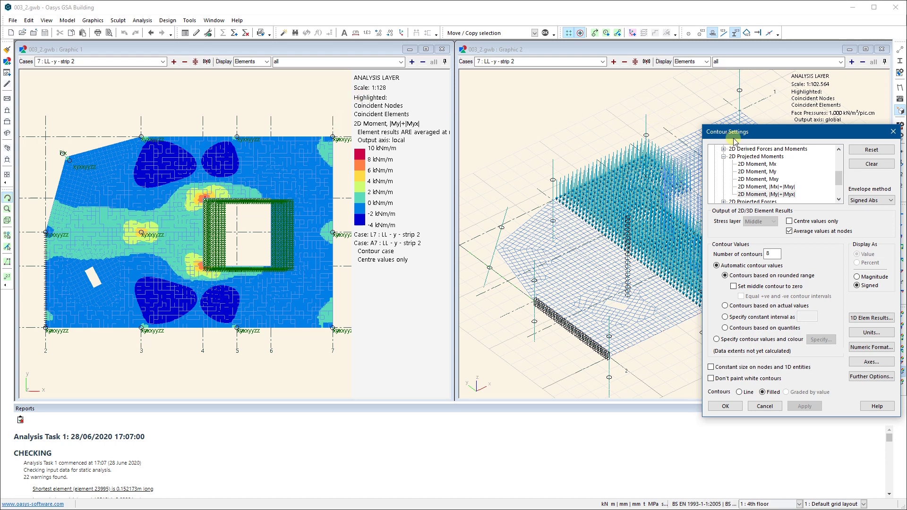
Clear the moment contours and display Max 2D Through-Thk Shear, Qmax from the 2D derived forces and moments on the slab plan.
{"action": "left_click", "coordinate": [870, 165]}
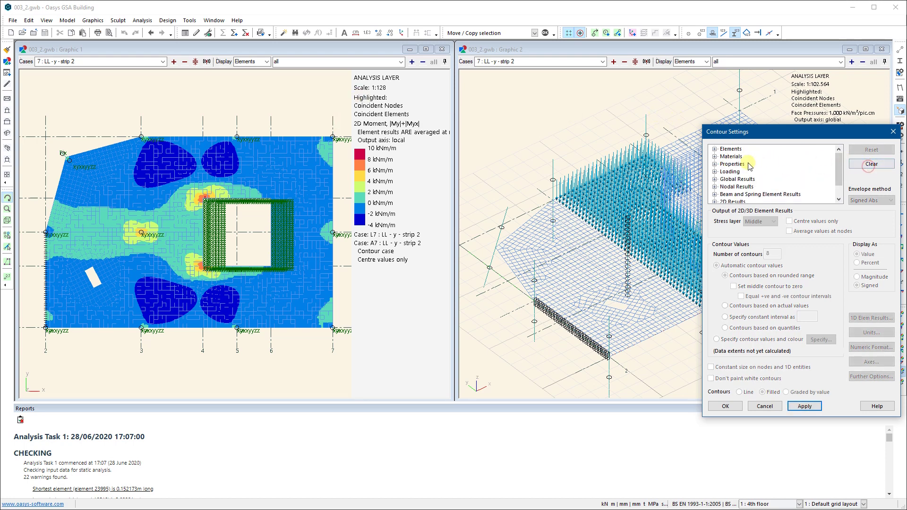
{"action": "left_click", "coordinate": [715, 187]}
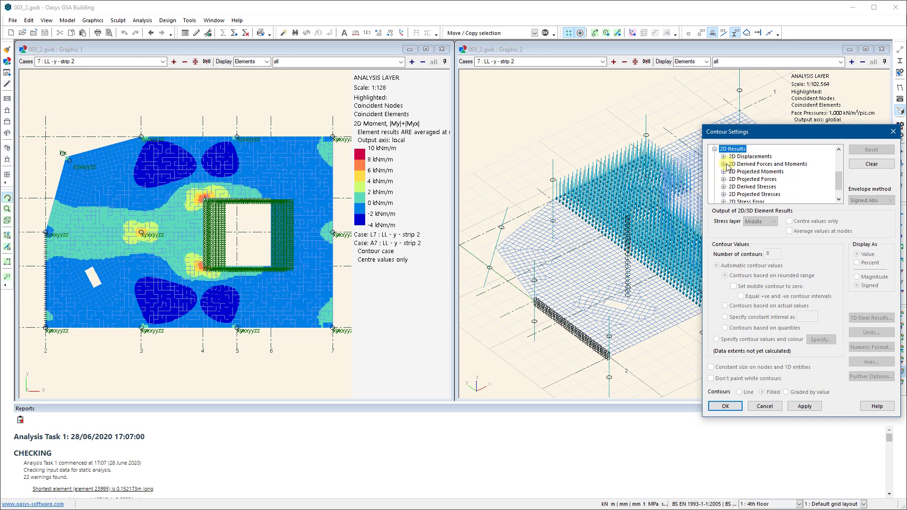
{"action": "left_click", "coordinate": [723, 164]}
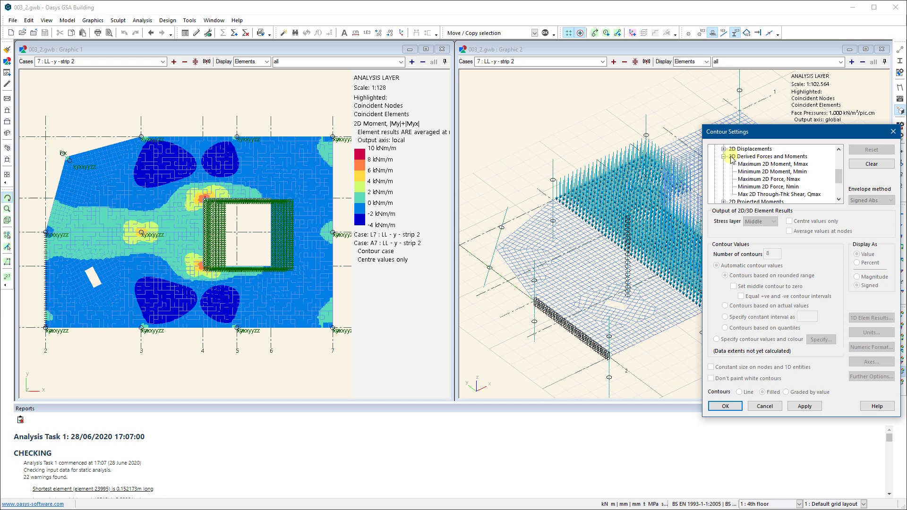
{"action": "left_click", "coordinate": [782, 195]}
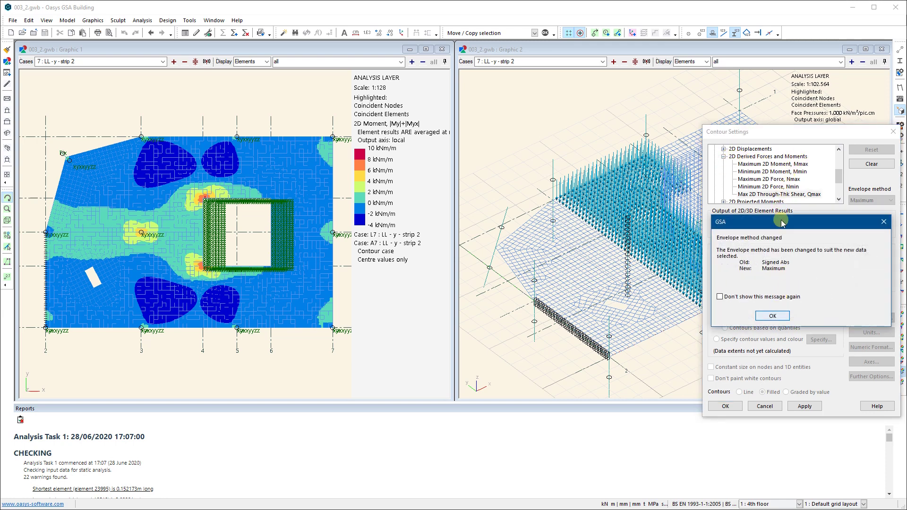
{"action": "left_click", "coordinate": [772, 316]}
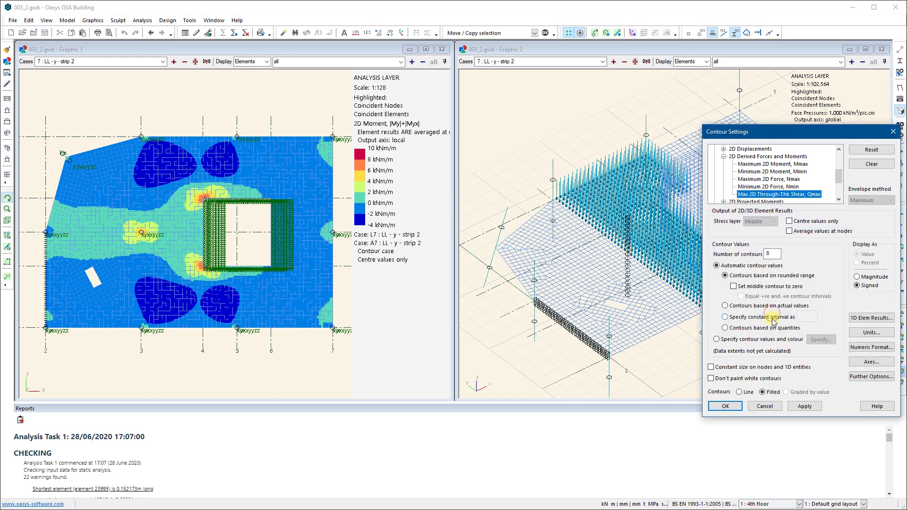
{"action": "left_click", "coordinate": [804, 406]}
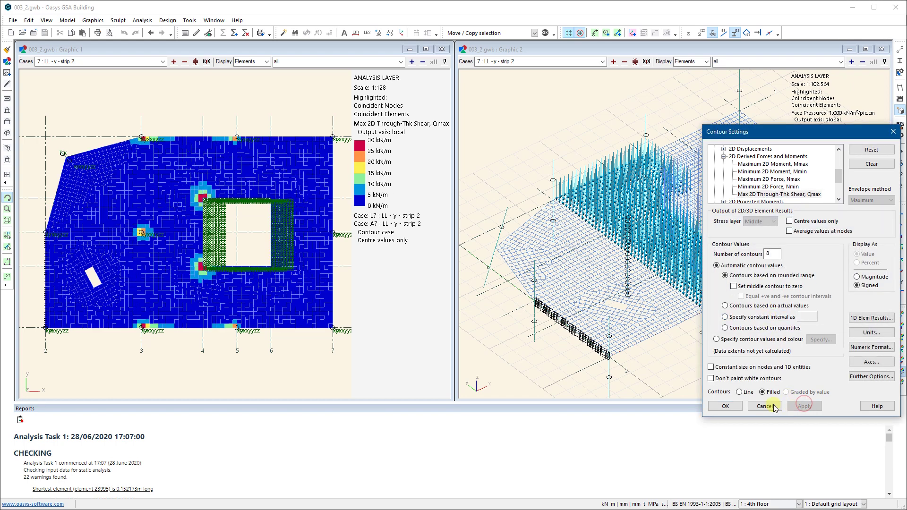
{"action": "left_click", "coordinate": [726, 406]}
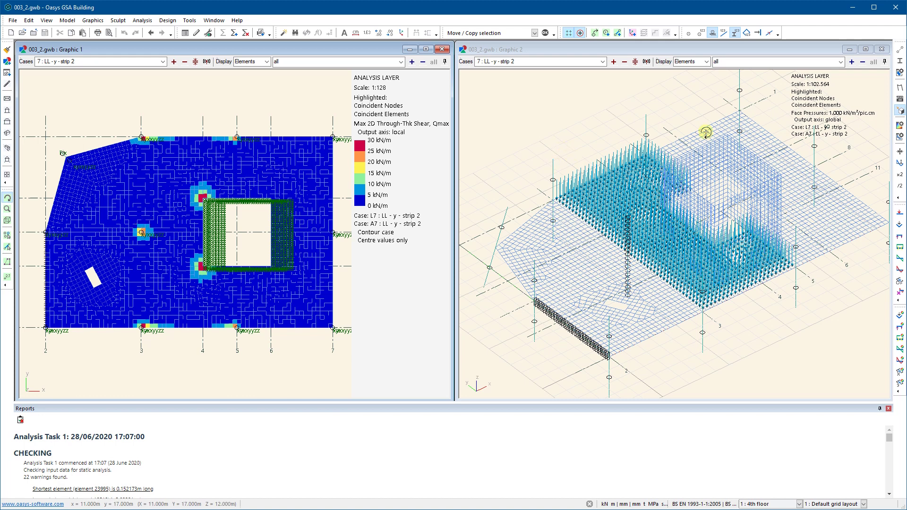
Switch the slab plan's contours to 2D Moment, |Mx|+|Mxy| from the 2D projected moments and apply them.
{"action": "left_click", "coordinate": [900, 126]}
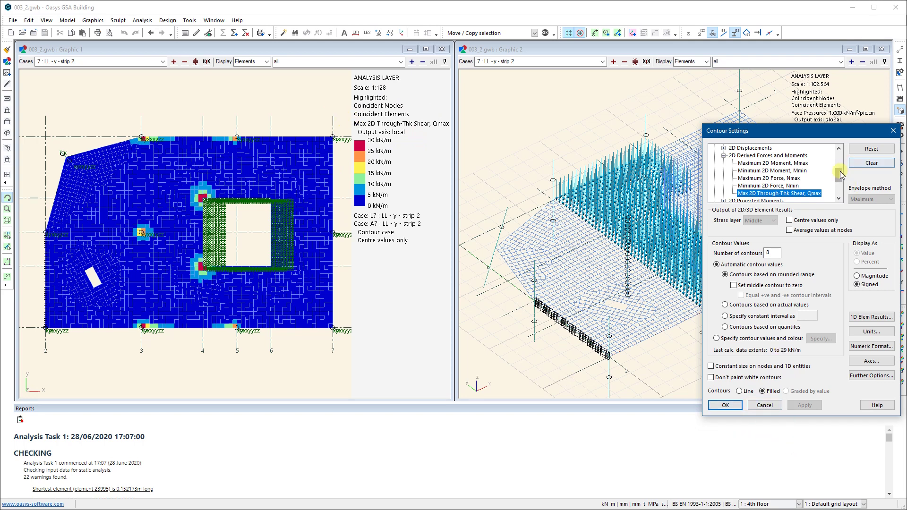
{"action": "left_click", "coordinate": [723, 156]}
{"action": "left_click", "coordinate": [723, 163]}
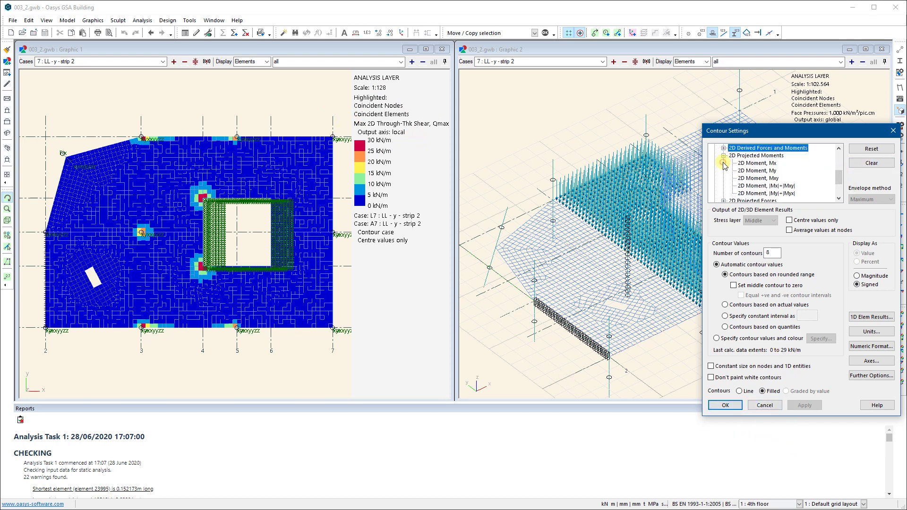
{"action": "left_click", "coordinate": [767, 186]}
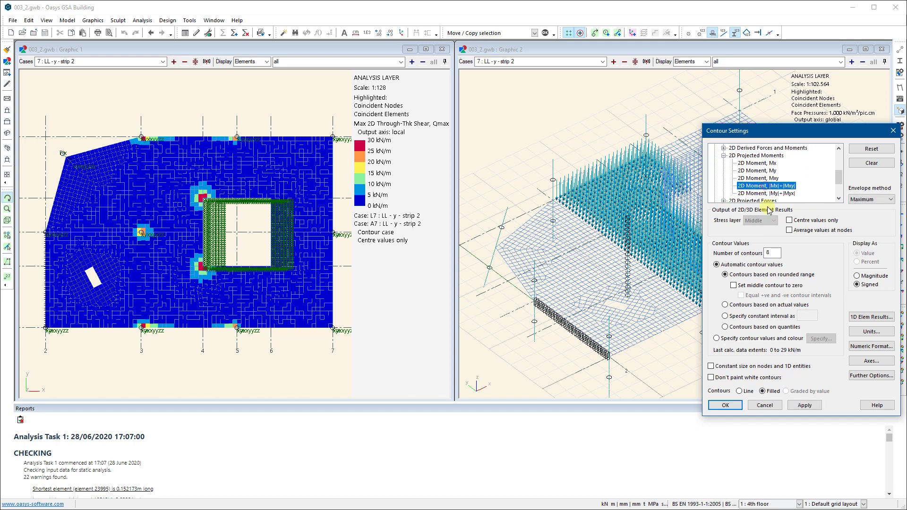
{"action": "left_click", "coordinate": [797, 406]}
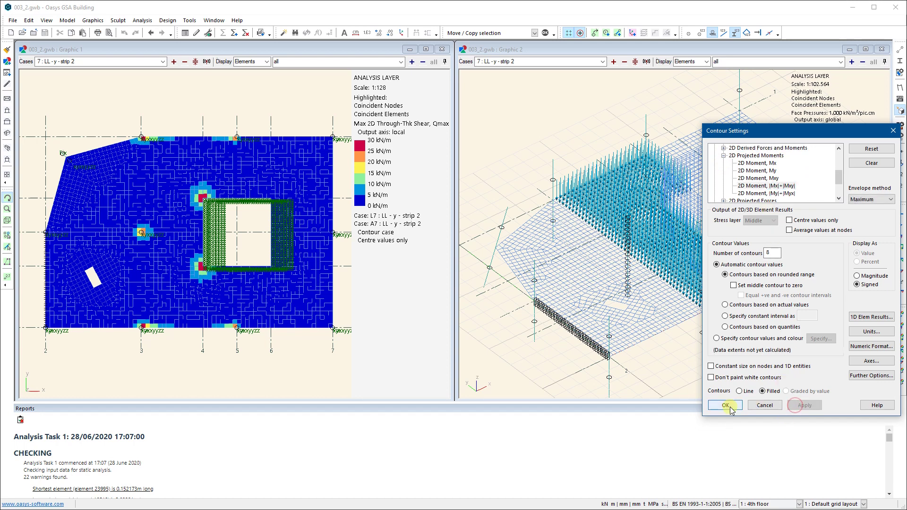
Specify custom contour values for |Mx|+|Mxy| with the highest contour set to 0, and apply them to inspect the negative moments.
{"action": "left_click_drag", "start_coordinate": [756, 135], "coordinate": [543, 98]}
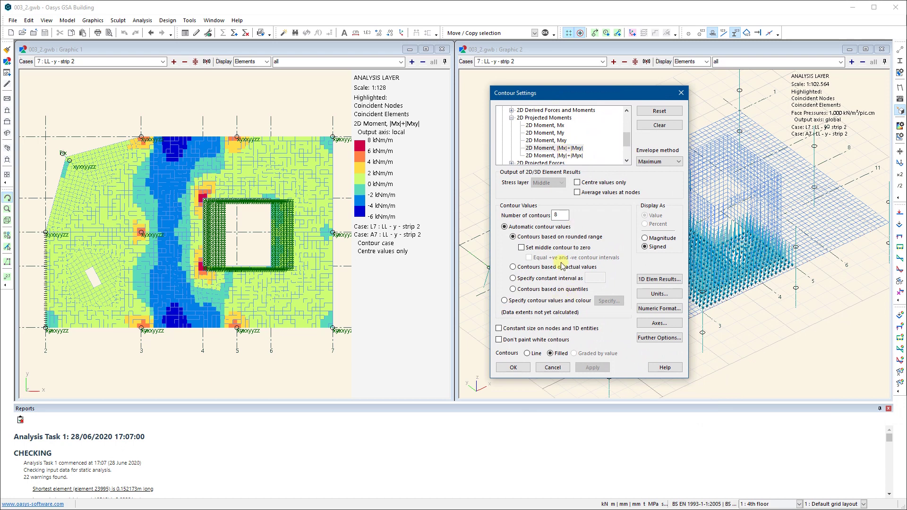
{"action": "left_click", "coordinate": [555, 301]}
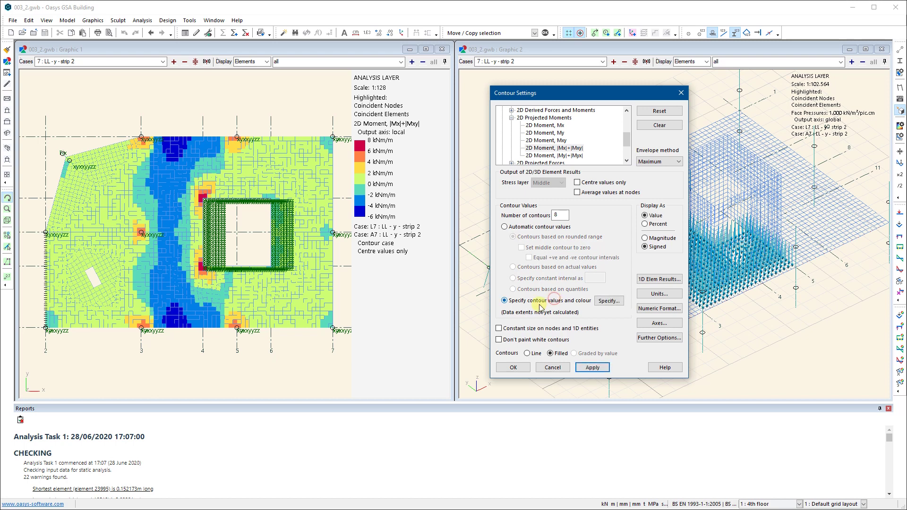
{"action": "left_click", "coordinate": [610, 302]}
{"action": "left_click", "coordinate": [538, 186]}
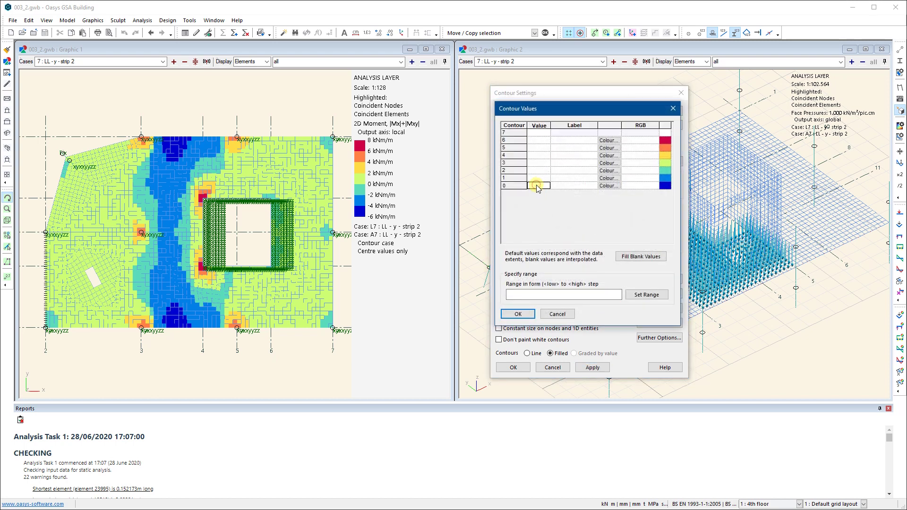
{"action": "left_click", "coordinate": [537, 134]}
{"action": "left_click", "coordinate": [525, 315]}
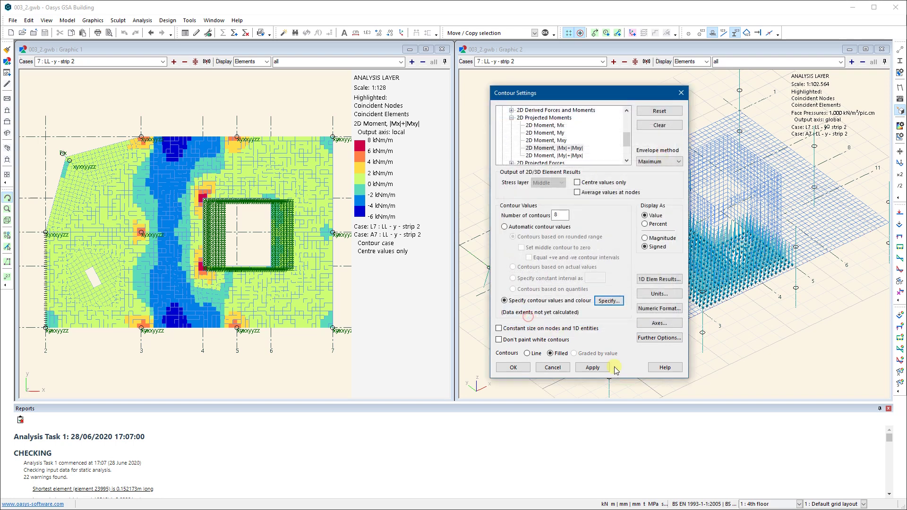
{"action": "left_click", "coordinate": [593, 367]}
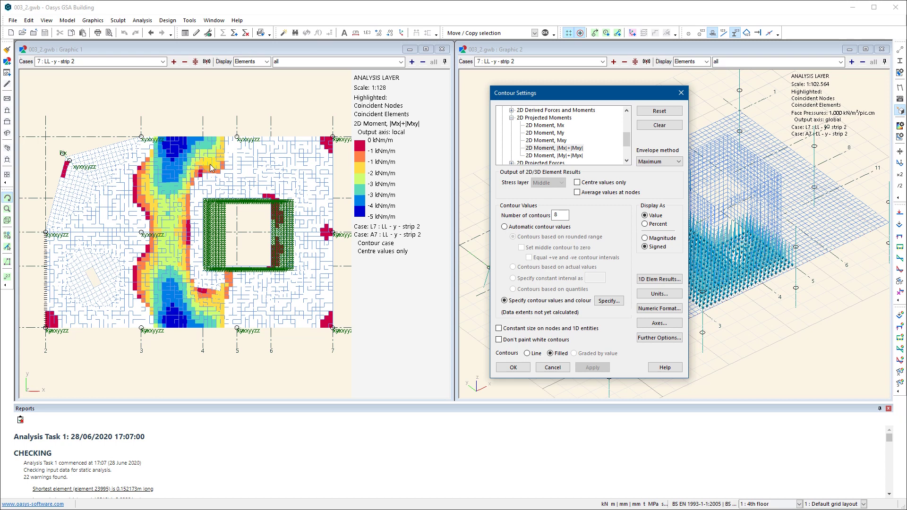
{"action": "left_click", "coordinate": [235, 192]}
{"action": "left_click", "coordinate": [197, 343]}
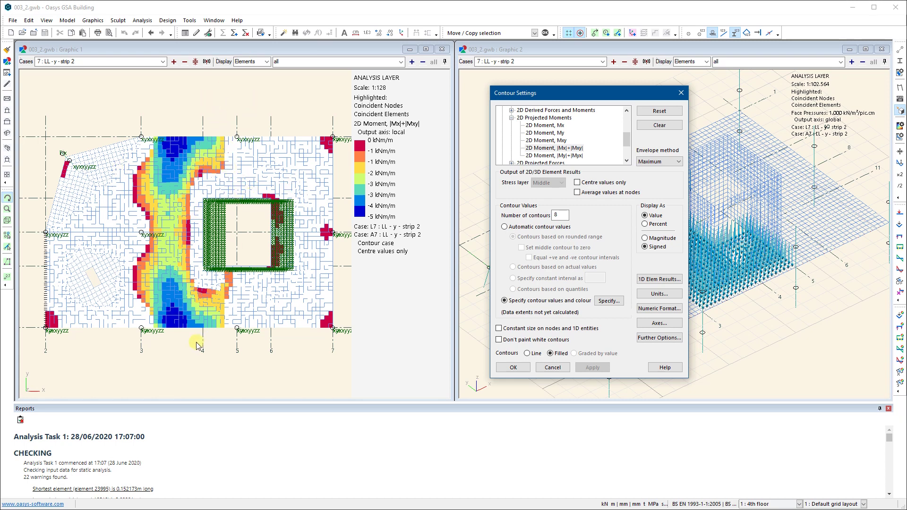
{"action": "left_click", "coordinate": [193, 314]}
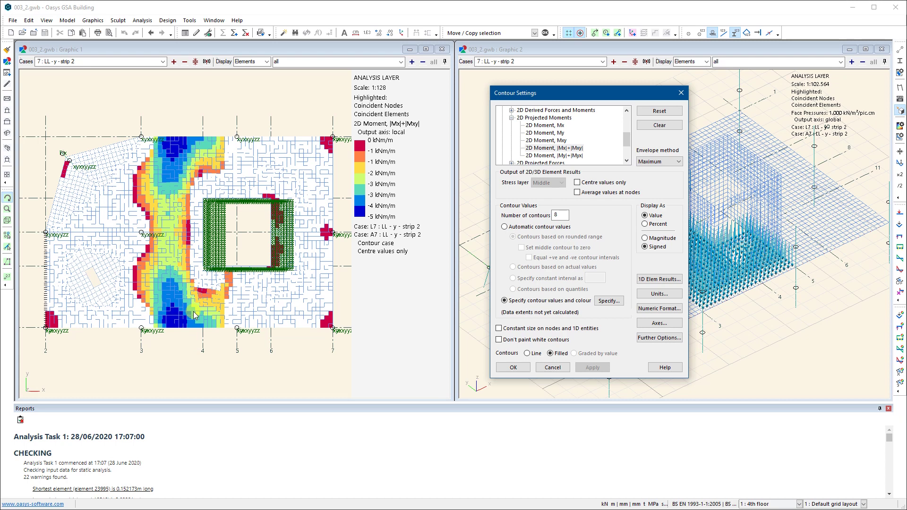
Clear the highest contour value, set contour 0 to 0 so only positive |Mx|+|Mxy| moments are painted, and accept the settings.
{"action": "left_click", "coordinate": [608, 302]}
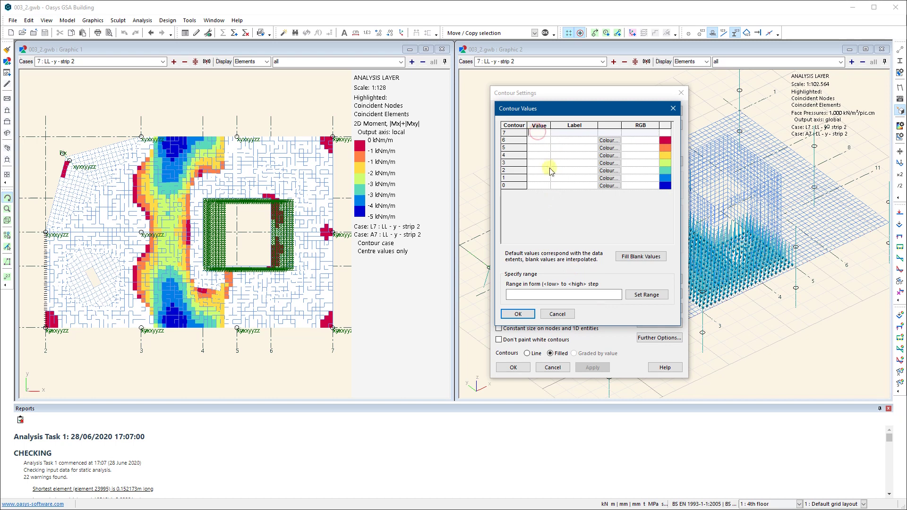
{"action": "left_click", "coordinate": [539, 185]}
{"action": "type", "text": "0"}
{"action": "left_click", "coordinate": [519, 314]}
{"action": "left_click", "coordinate": [592, 367]}
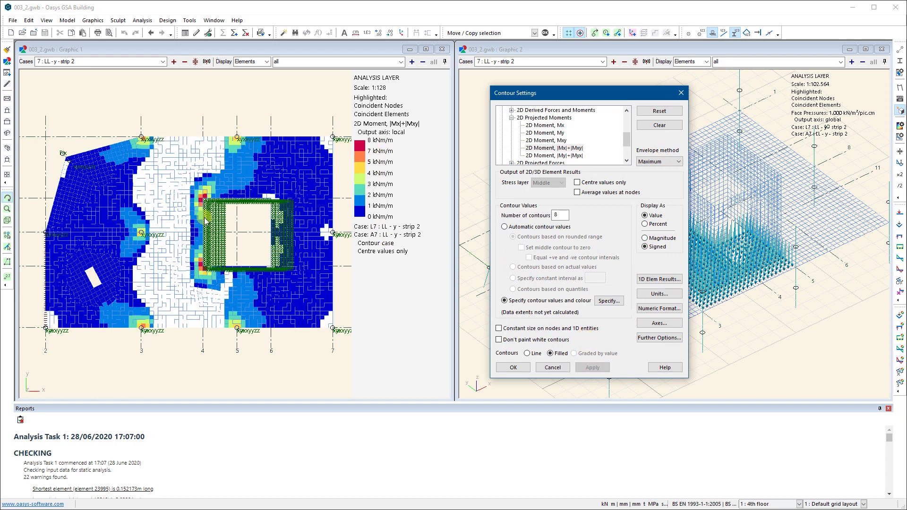
{"action": "left_click", "coordinate": [262, 254]}
{"action": "left_click", "coordinate": [519, 367]}
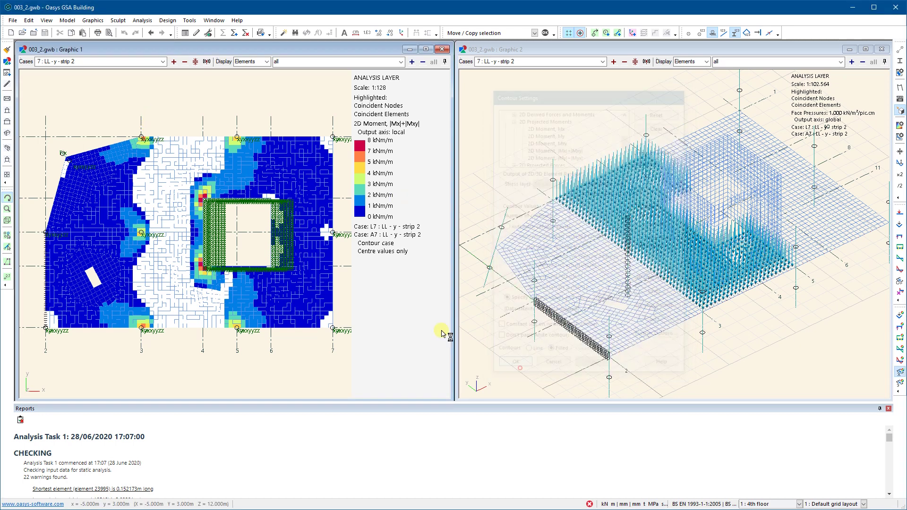
Examine the options for saving the moment contour plan as a named graphic view, without saving it.
{"action": "right_click", "coordinate": [170, 97]}
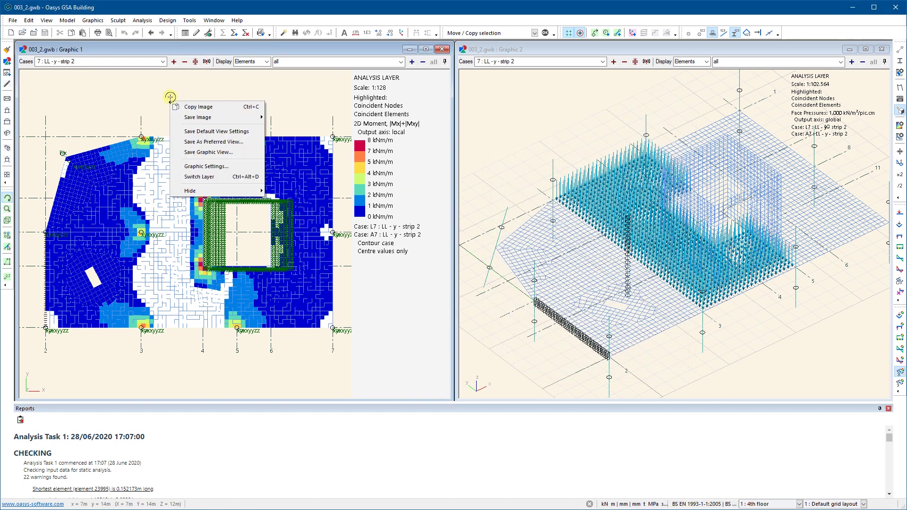
{"action": "left_click", "coordinate": [212, 152]}
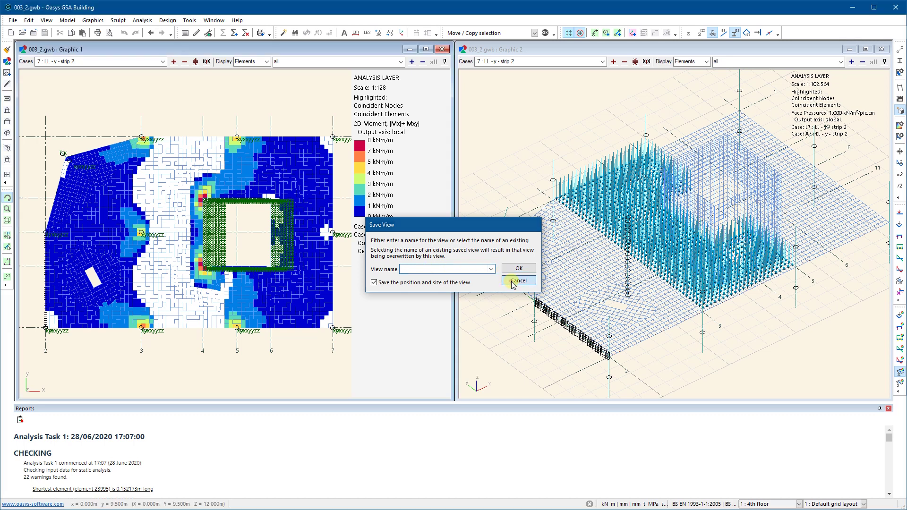
{"action": "left_click", "coordinate": [517, 281]}
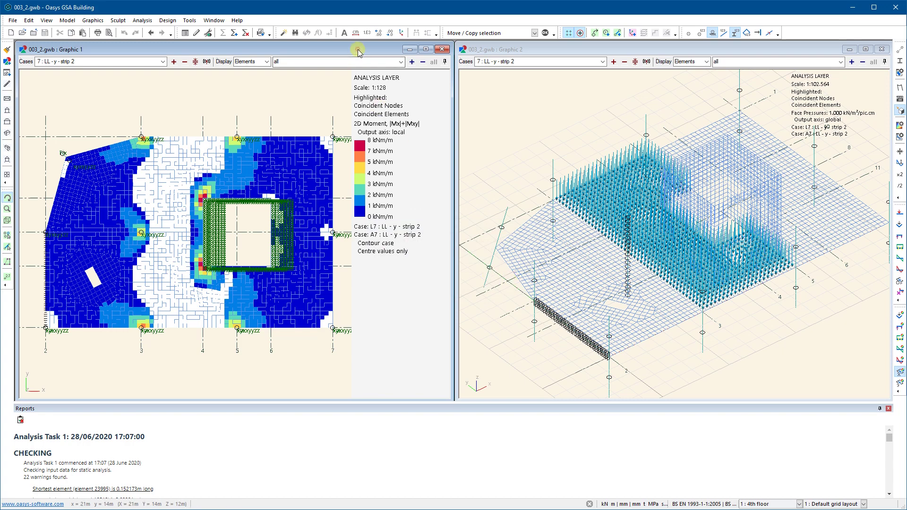
Examine the specified value rows of the |Mx|+|Mxy| contours in the contour settings, and leave without changing them.
{"action": "left_click", "coordinate": [899, 126]}
{"action": "left_click_drag", "start_coordinate": [751, 130], "coordinate": [444, 68]}
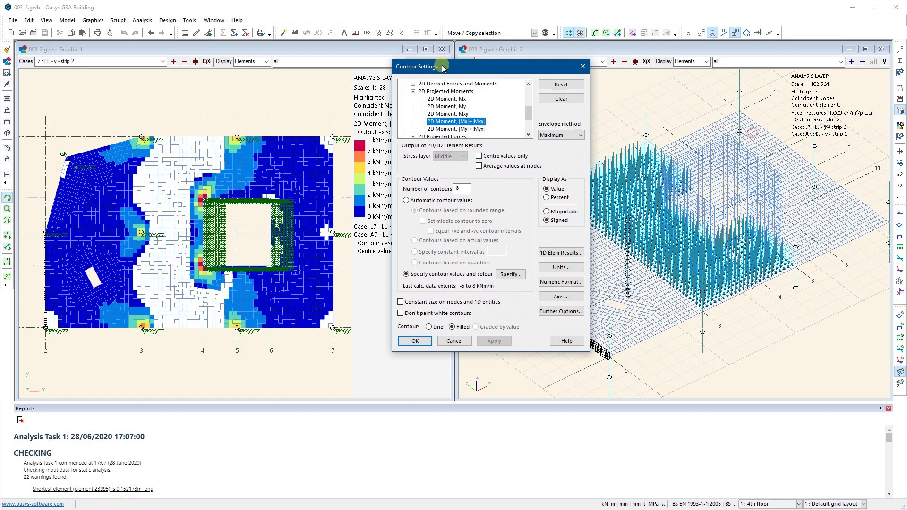
{"action": "left_click", "coordinate": [511, 274]}
{"action": "left_click", "coordinate": [440, 145]}
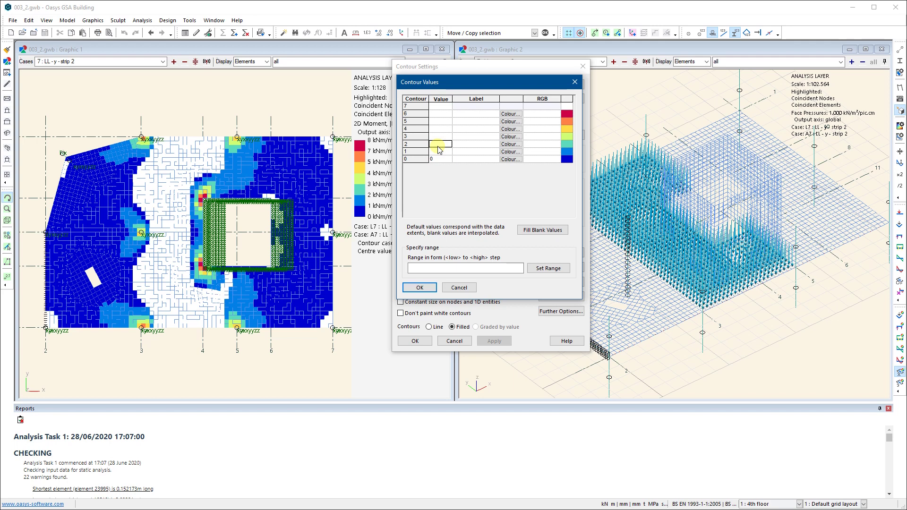
{"action": "left_click", "coordinate": [443, 137]}
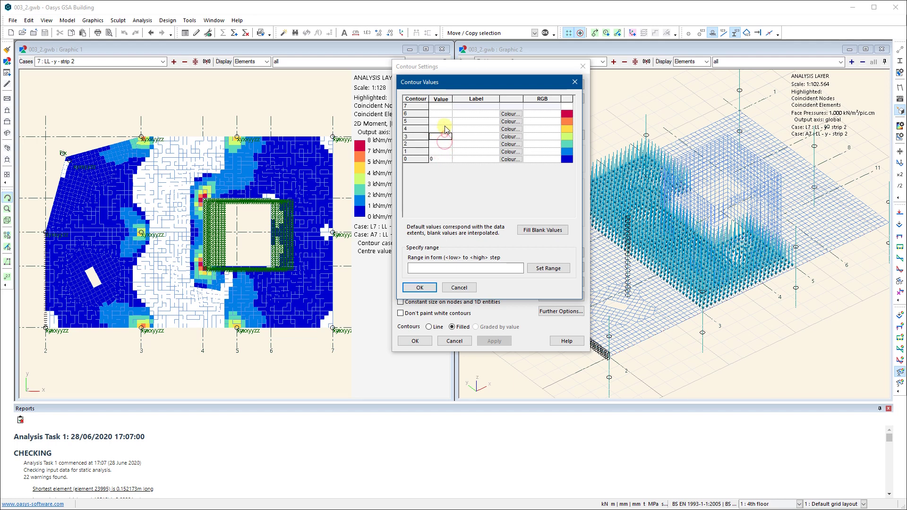
{"action": "left_click", "coordinate": [444, 106]}
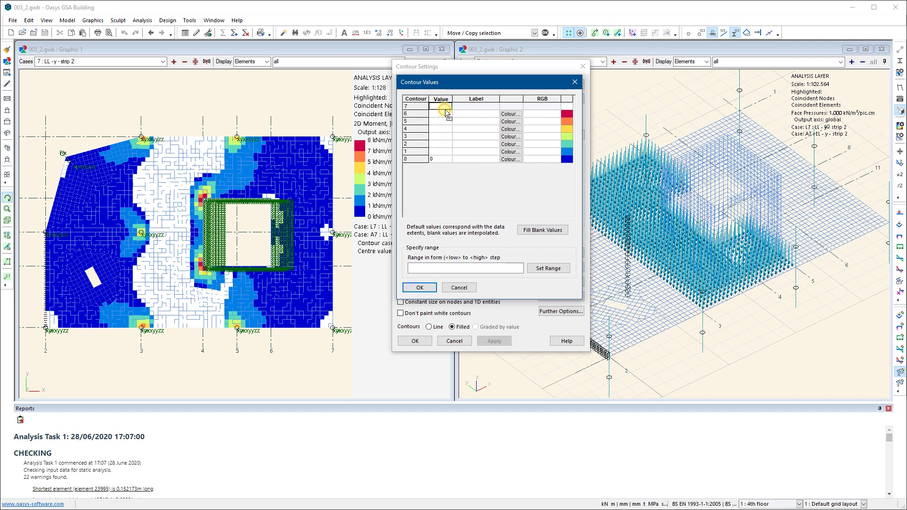
{"action": "left_click", "coordinate": [444, 137]}
{"action": "left_click", "coordinate": [443, 145]}
{"action": "left_click", "coordinate": [442, 137]}
{"action": "left_click", "coordinate": [440, 128]}
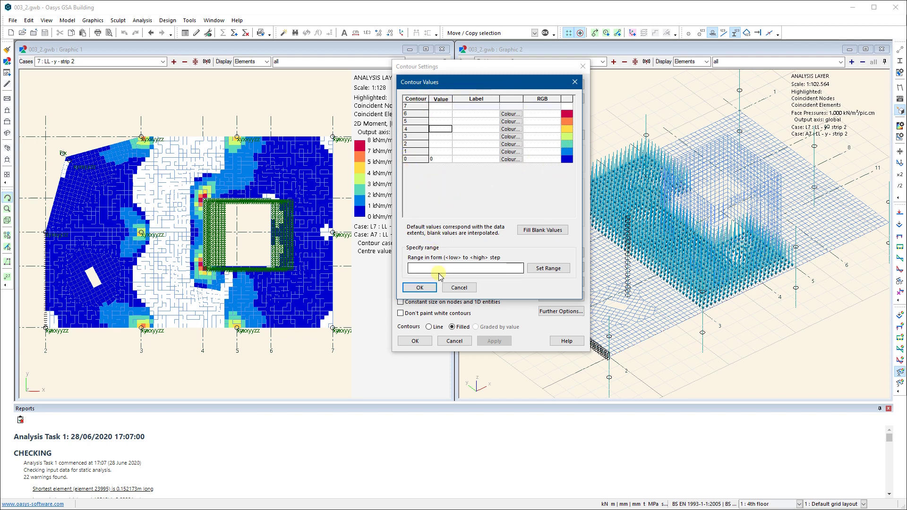
{"action": "left_click", "coordinate": [458, 289]}
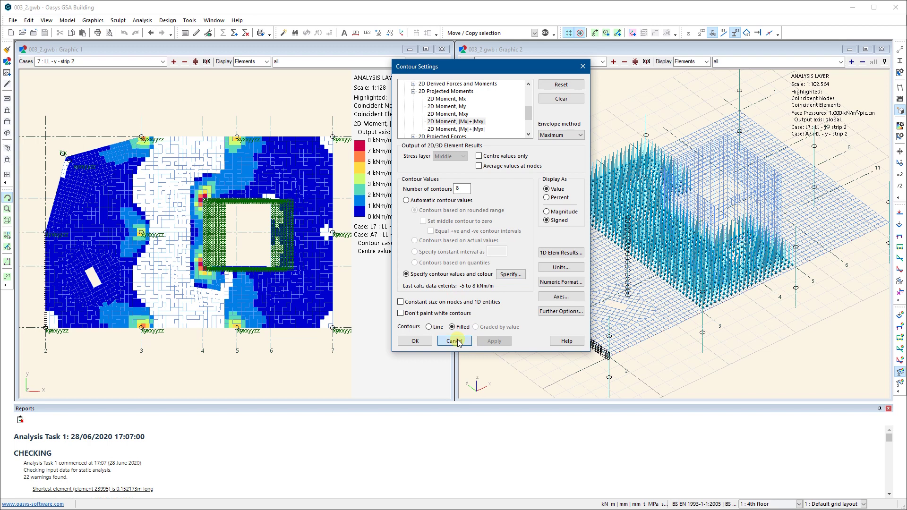
{"action": "left_click", "coordinate": [455, 341]}
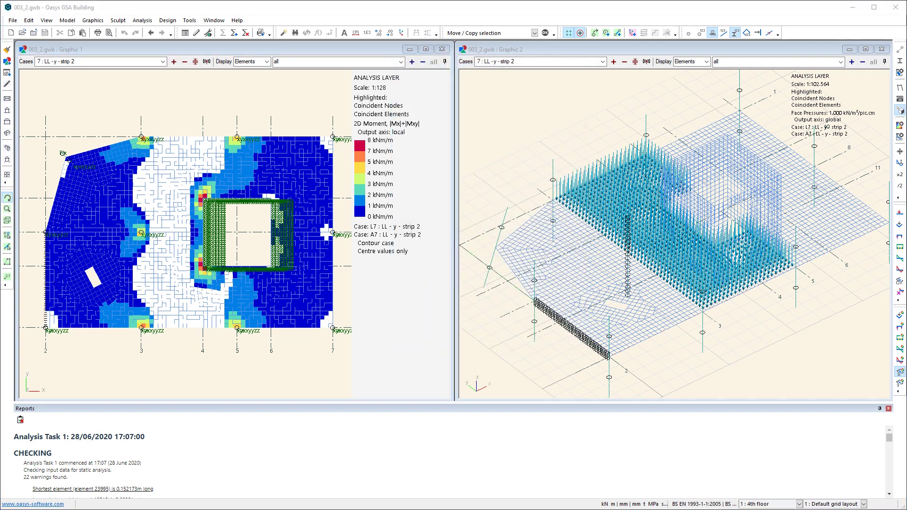
Remove the |Mx|+|Mxy| moment contours from the Graphic 1 plan by clearing the contour settings and accepting them.
{"action": "left_click", "coordinate": [380, 49]}
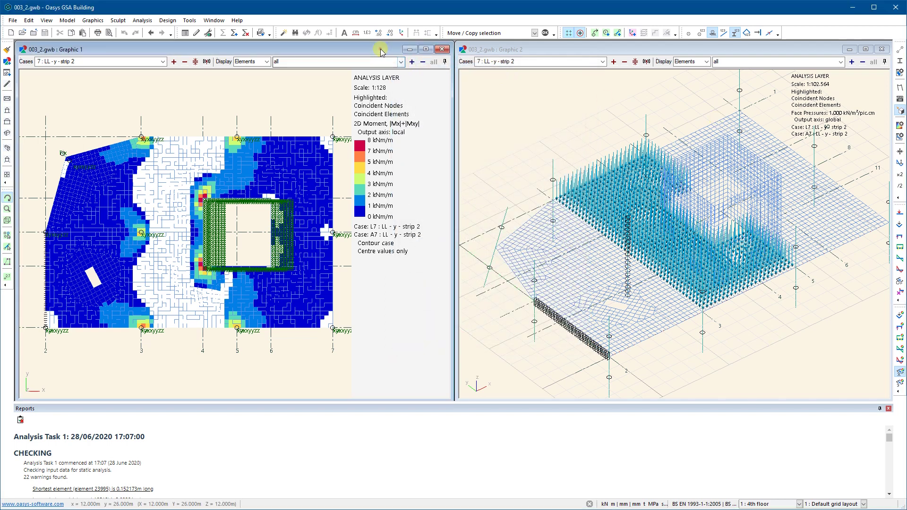
{"action": "left_click", "coordinate": [900, 125]}
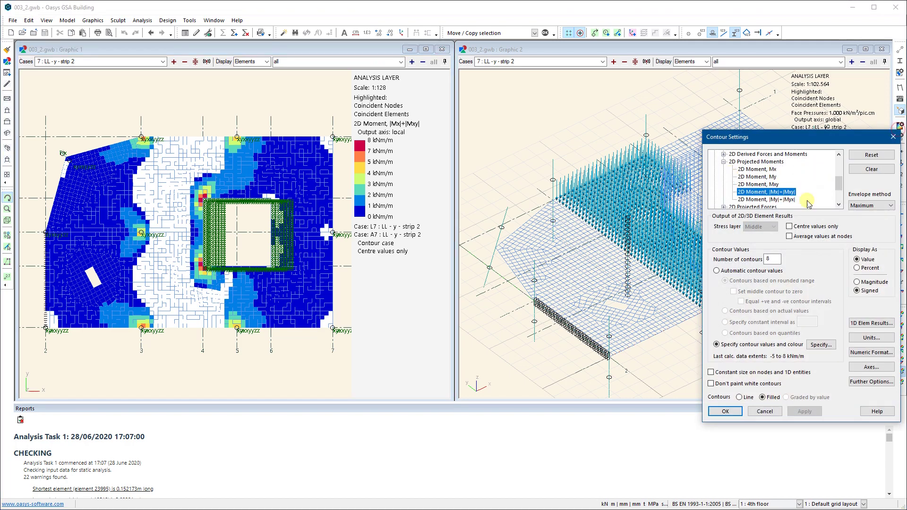
{"action": "left_click", "coordinate": [870, 175]}
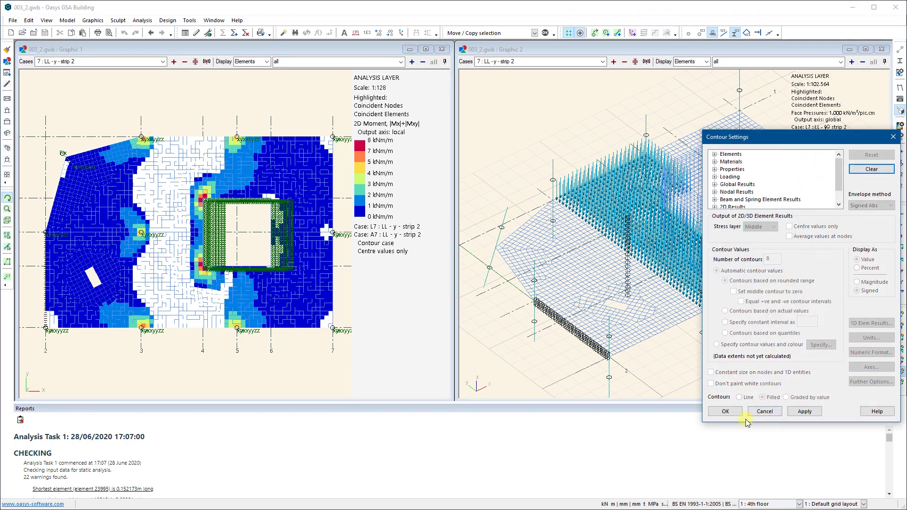
{"action": "left_click", "coordinate": [730, 413]}
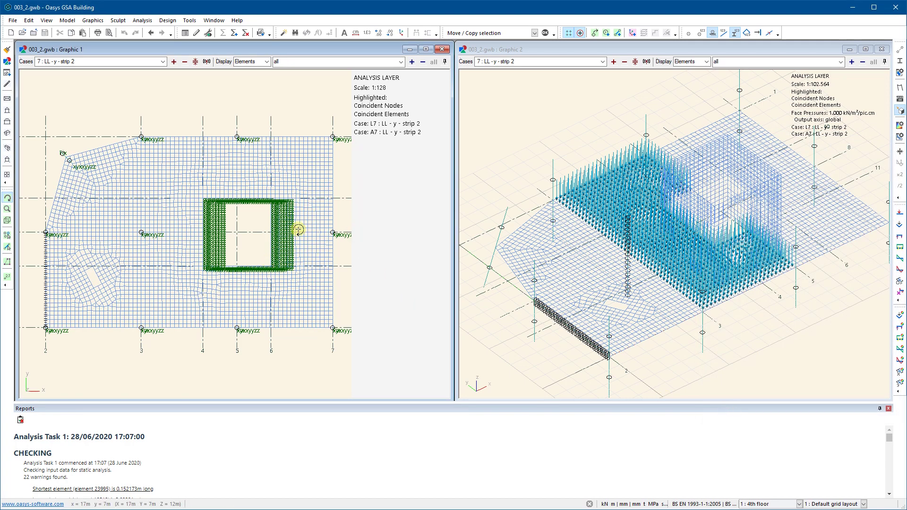
Hide the restraint symbols and labels on the Graphic 1 plan view, and maximise that view.
{"action": "left_click_drag", "start_coordinate": [298, 228], "coordinate": [319, 183]}
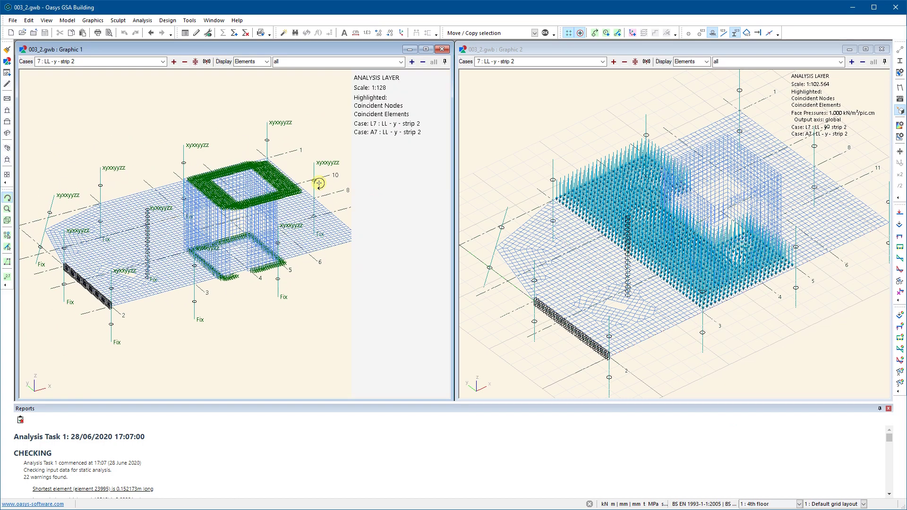
{"action": "left_click", "coordinate": [6, 99]}
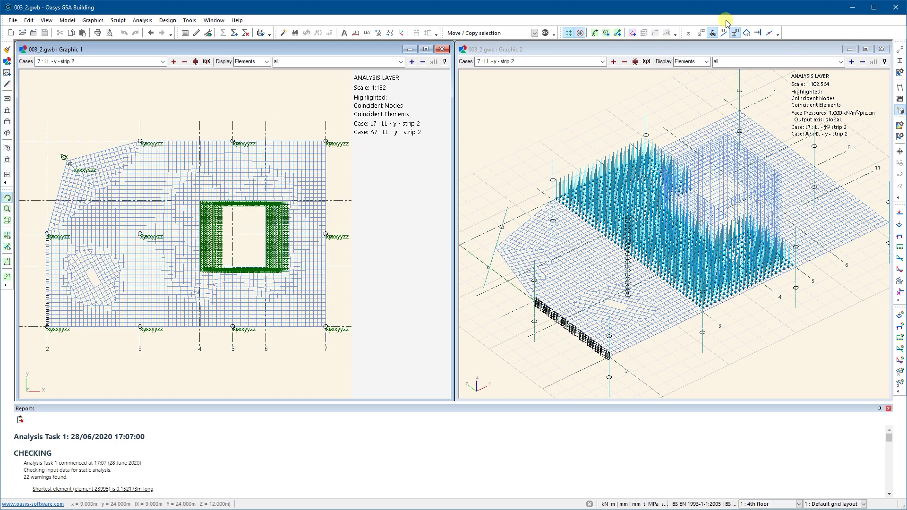
{"action": "left_click", "coordinate": [712, 33]}
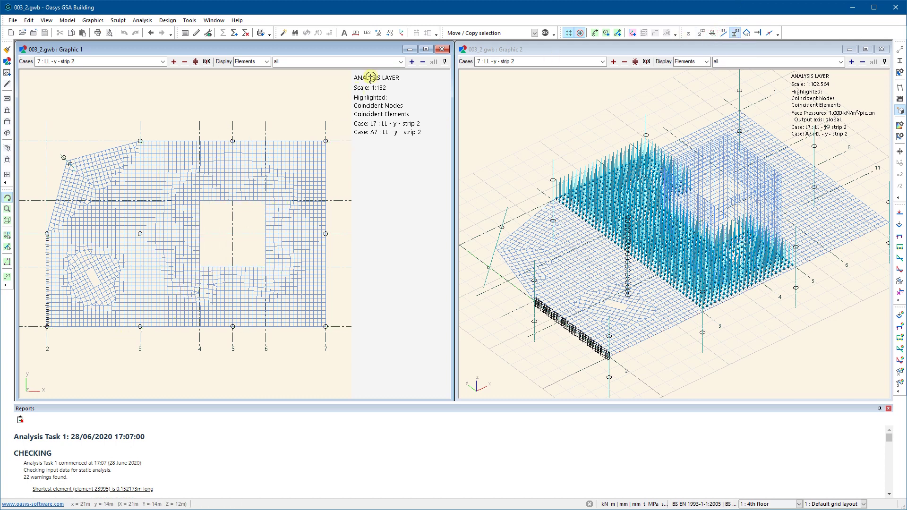
{"action": "left_click", "coordinate": [425, 49]}
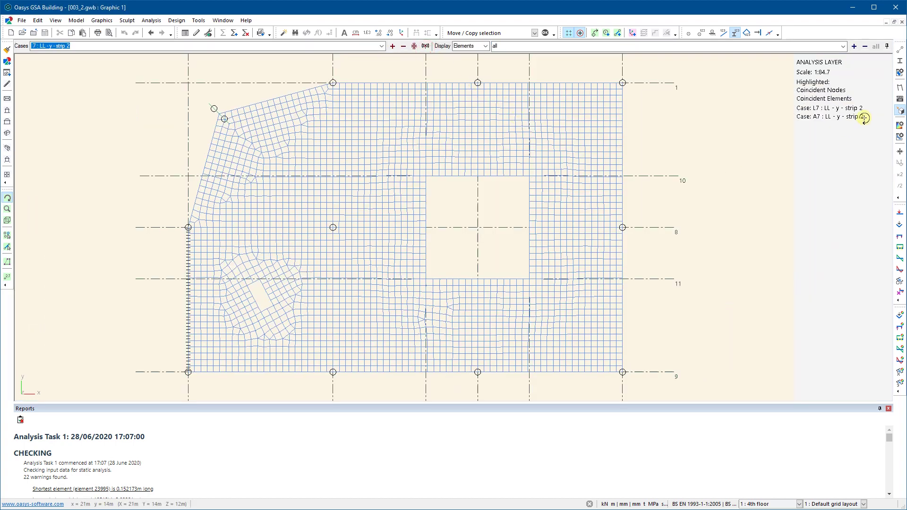
Contour the slab's 2D displacement Translation, Uz, using filled automatic contours, and accept the settings.
{"action": "left_click", "coordinate": [900, 124]}
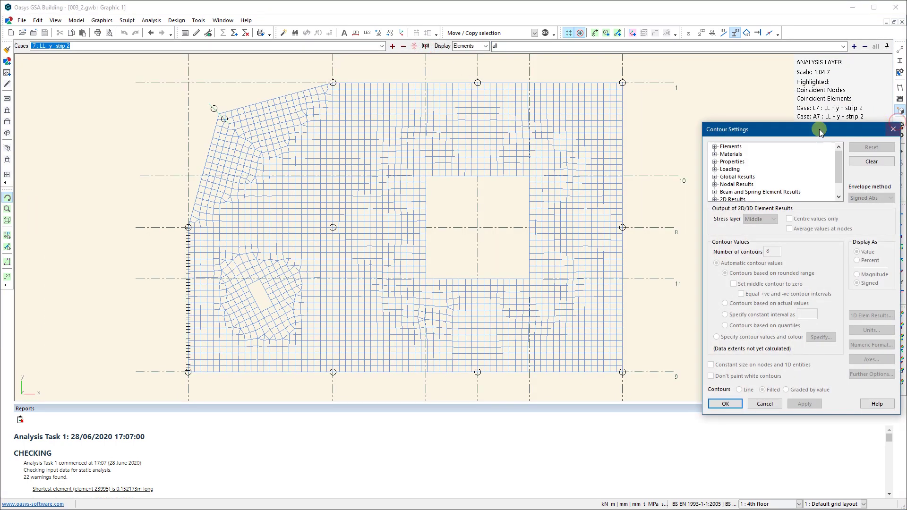
{"action": "left_click_drag", "start_coordinate": [767, 132], "coordinate": [751, 95]}
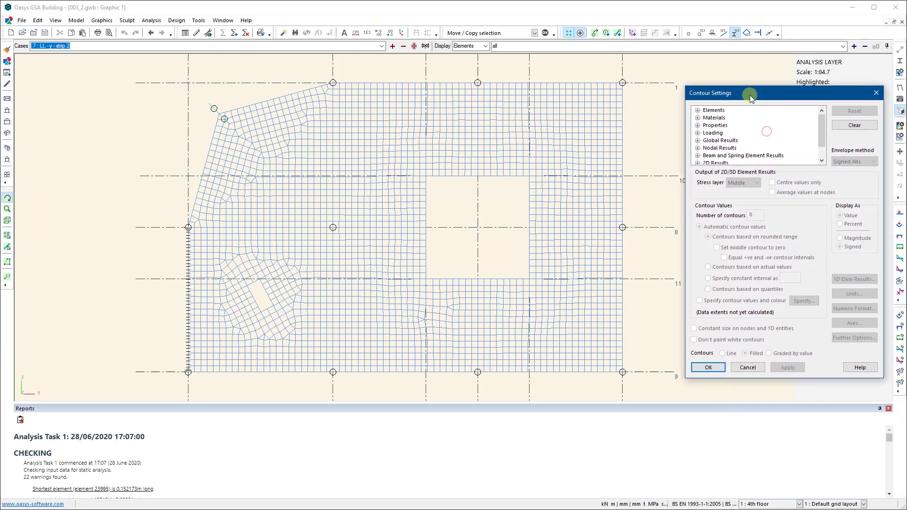
{"action": "left_click", "coordinate": [698, 140]}
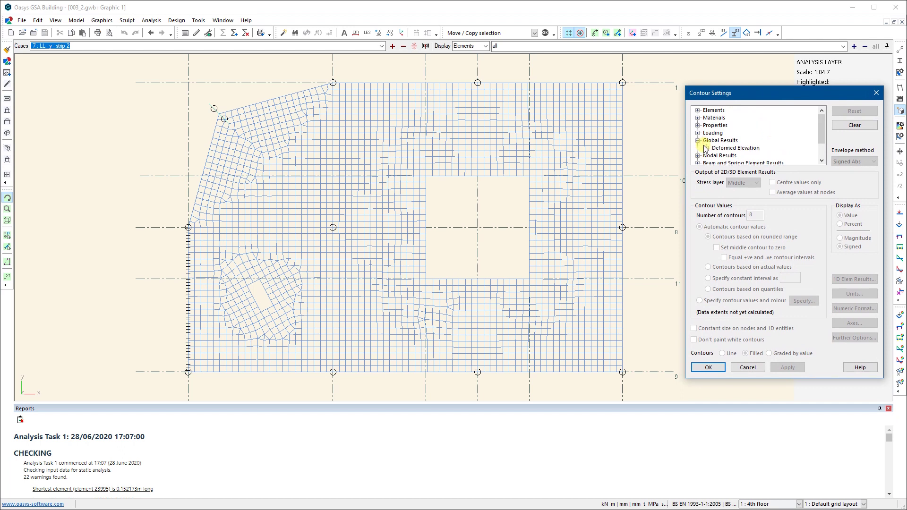
{"action": "left_click", "coordinate": [698, 140]}
{"action": "left_click", "coordinate": [699, 155]}
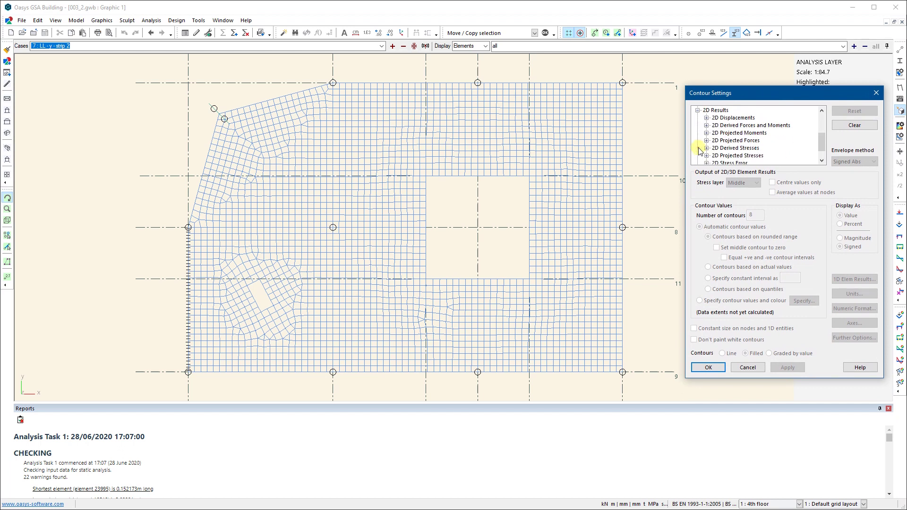
{"action": "left_click", "coordinate": [706, 118]}
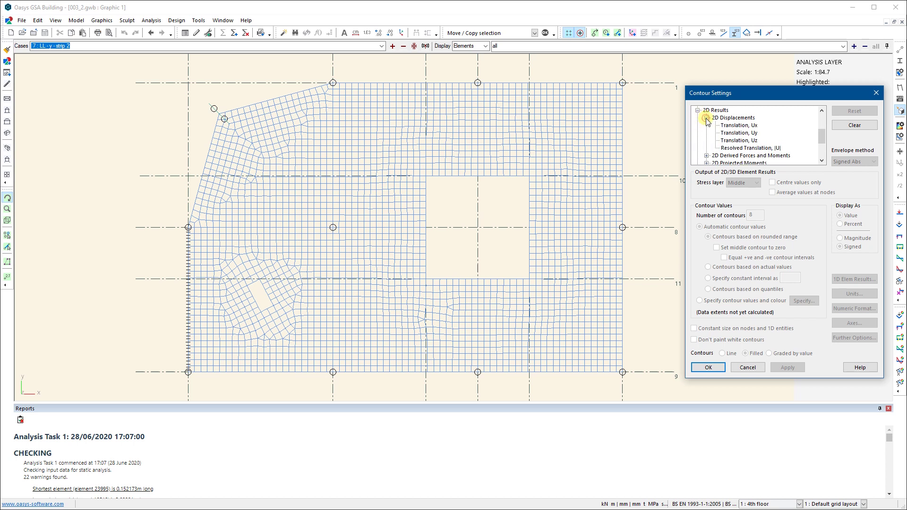
{"action": "left_click", "coordinate": [737, 141]}
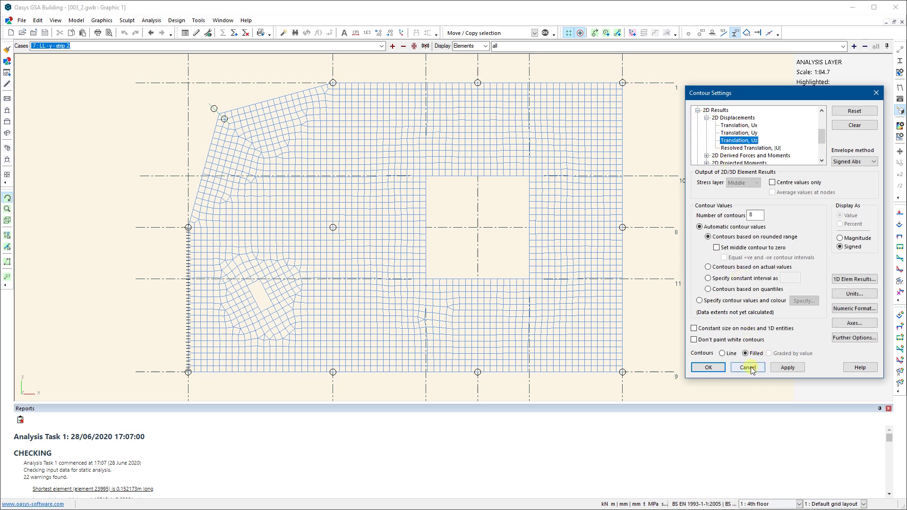
{"action": "left_click", "coordinate": [788, 367]}
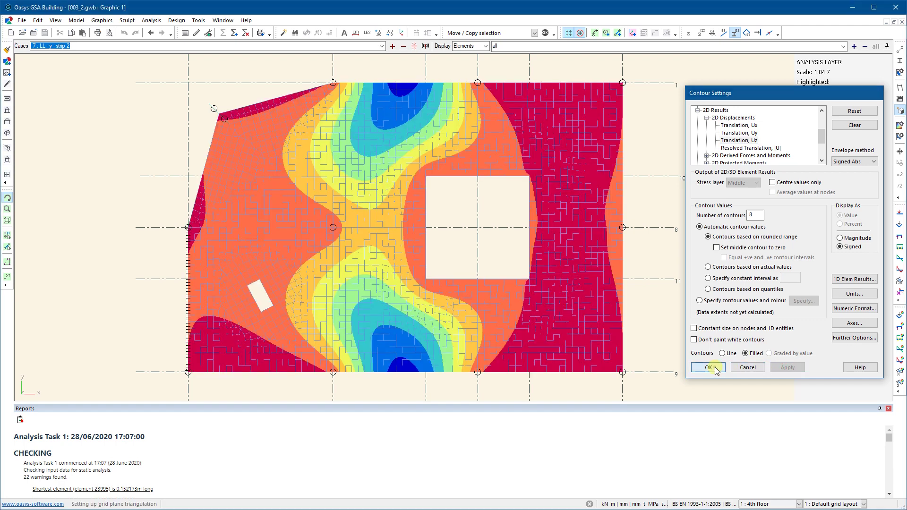
{"action": "left_click", "coordinate": [709, 368]}
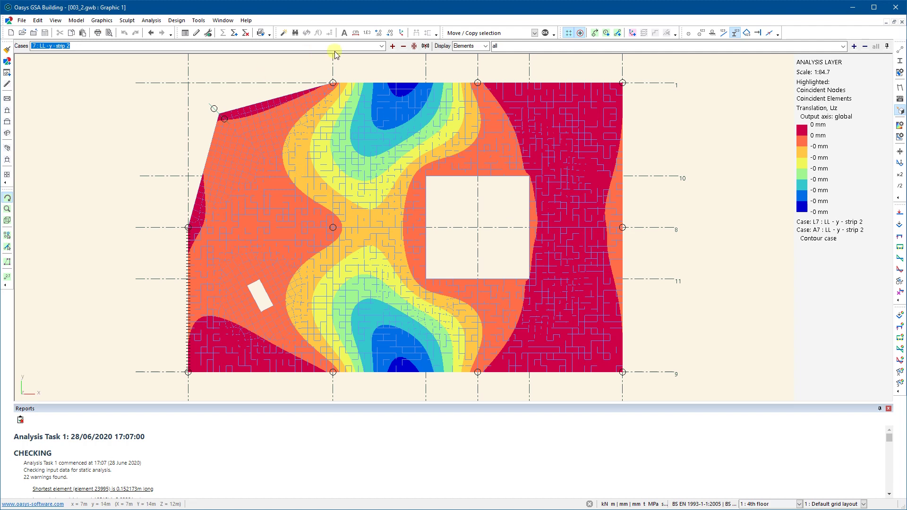
Switch the Uz displacement contours to case 1 : self-weight and inspect the model in 3D.
{"action": "left_click", "coordinate": [381, 47]}
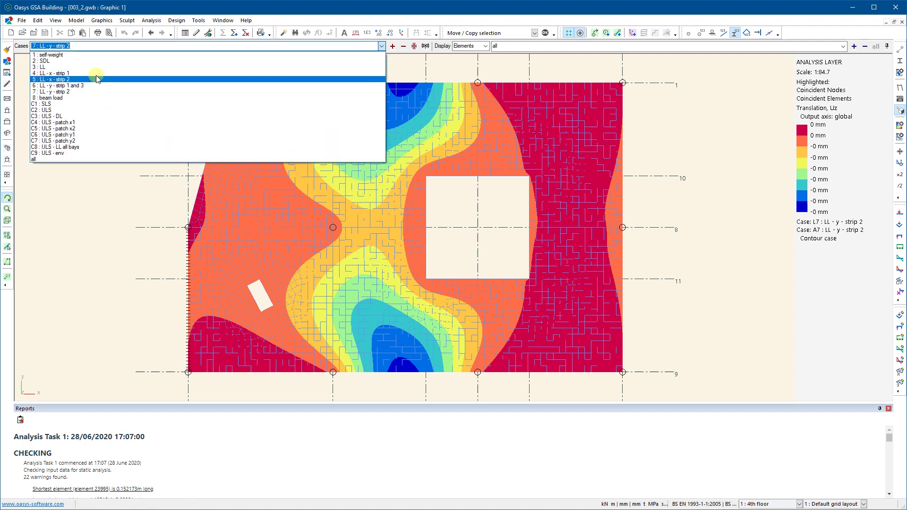
{"action": "left_click", "coordinate": [87, 55]}
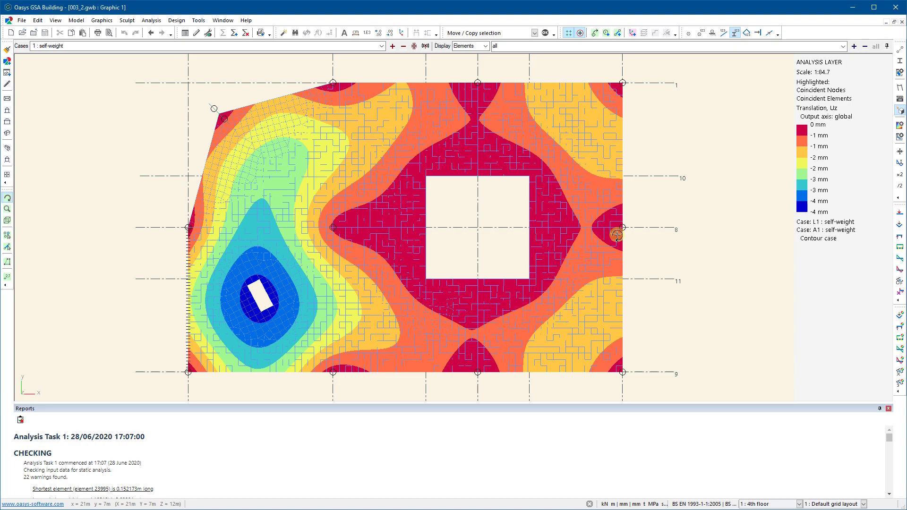
{"action": "left_click_drag", "start_coordinate": [617, 235], "coordinate": [654, 181]}
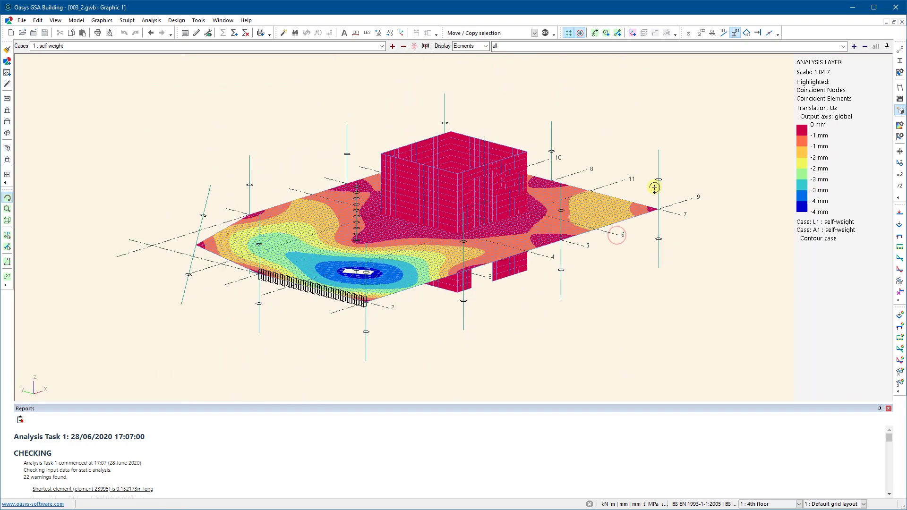